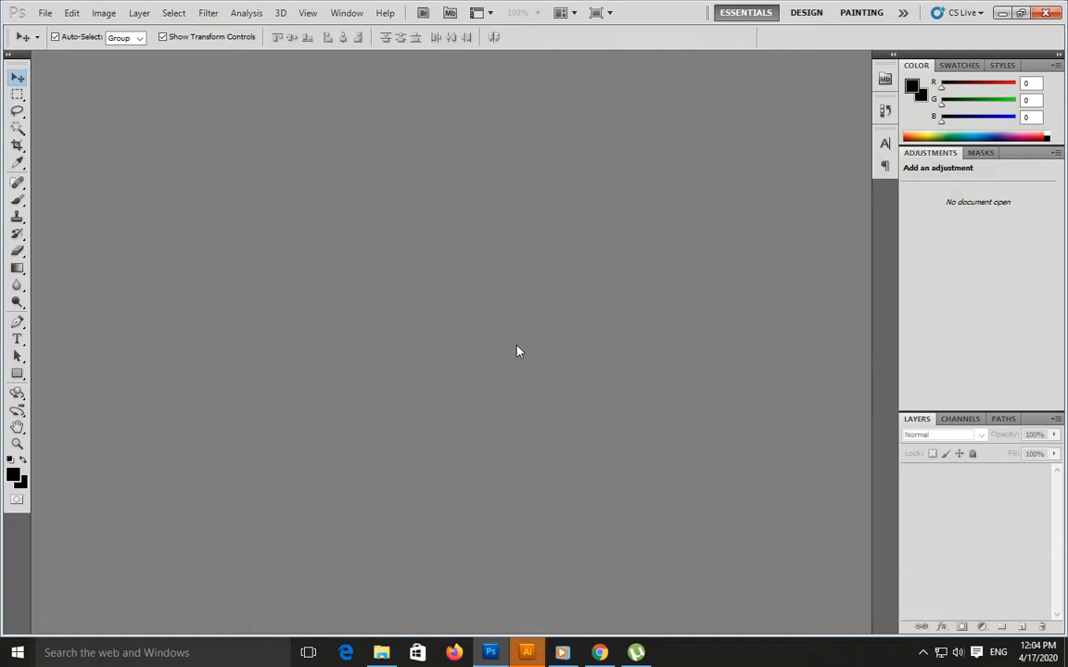
Create a new 1440 x 900 pixel document at 72 pixels/inch in RGB Color with a white background
click(45, 13)
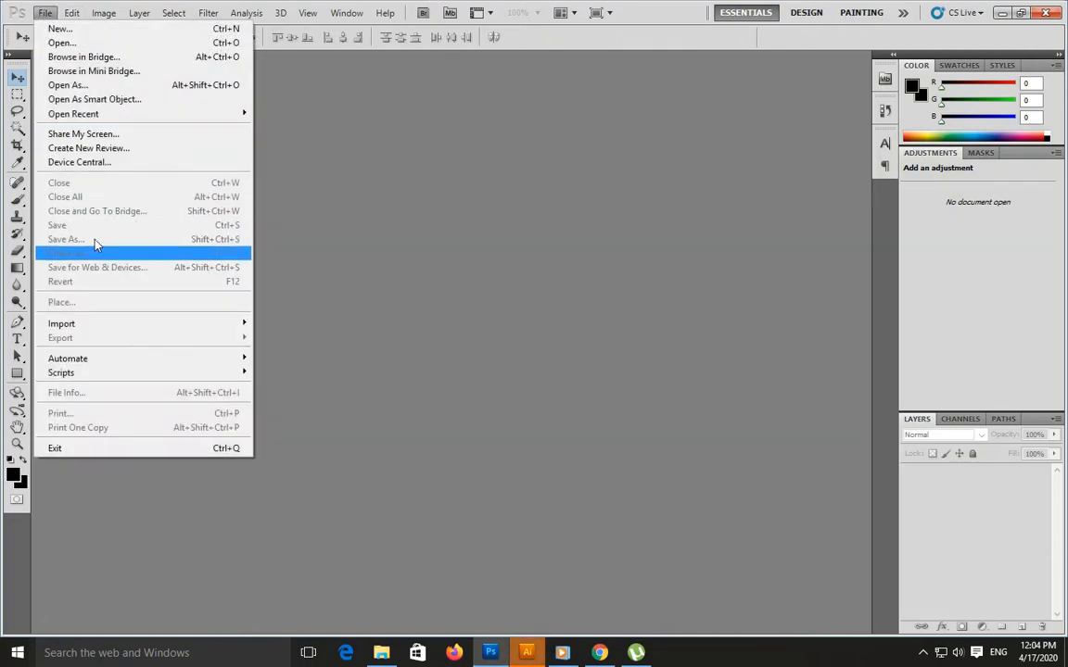
click(61, 29)
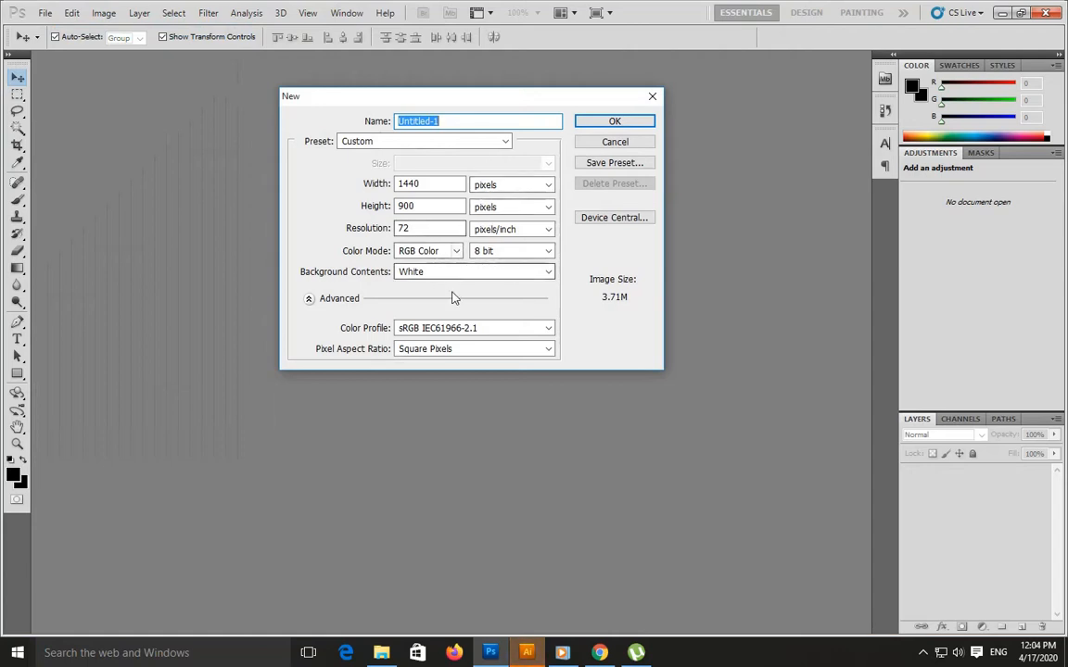
click(614, 122)
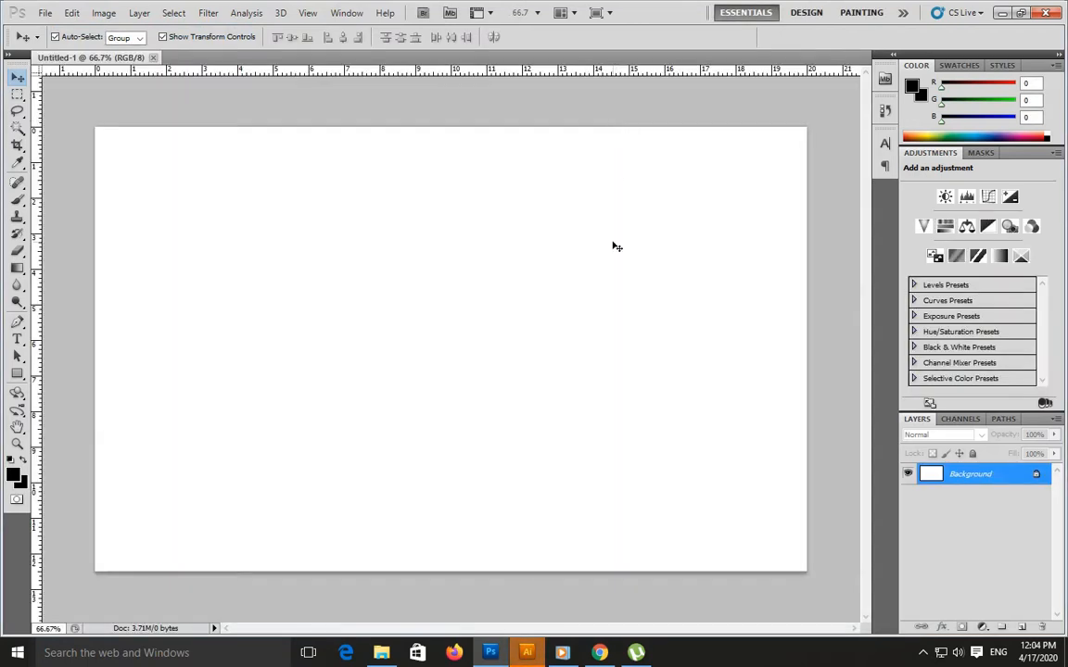
Open 1457225 (1).jpg and xiaomi-xiaomi-redmi-note-8-pro-6gb-64gb.jpg together from the You Tube\Mobile Wallpaper folder on drive D
click(44, 13)
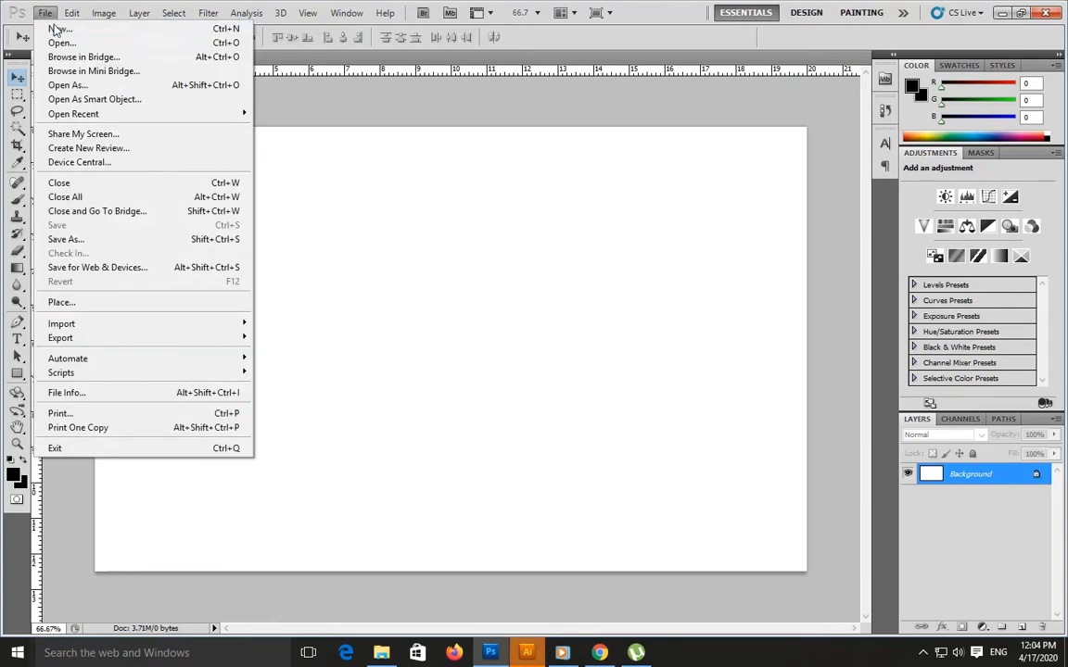
click(57, 43)
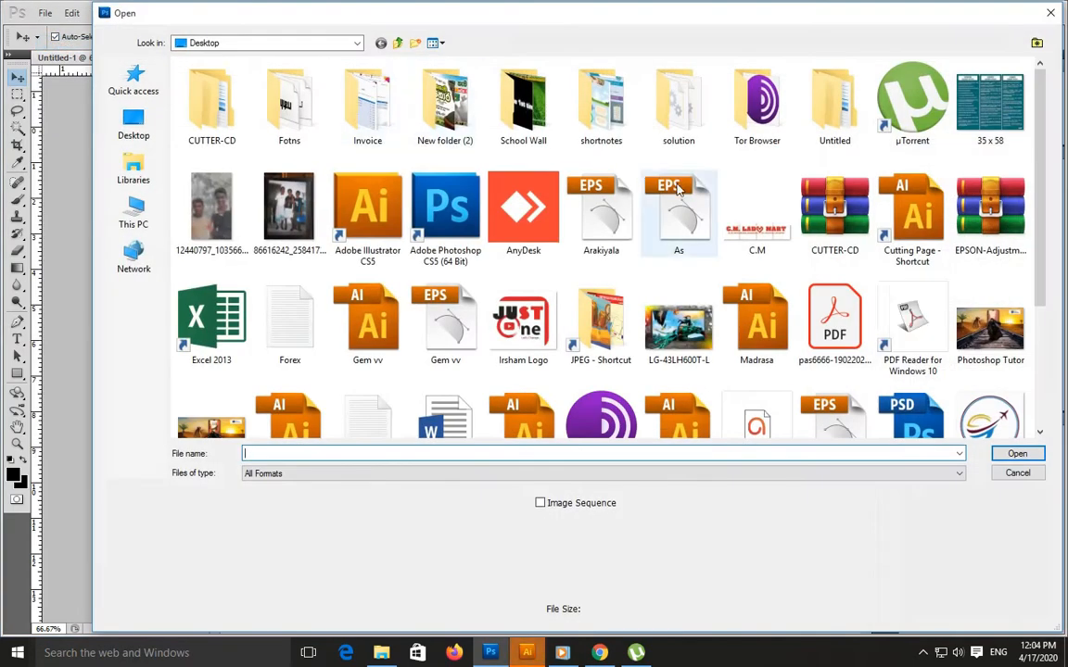
click(134, 215)
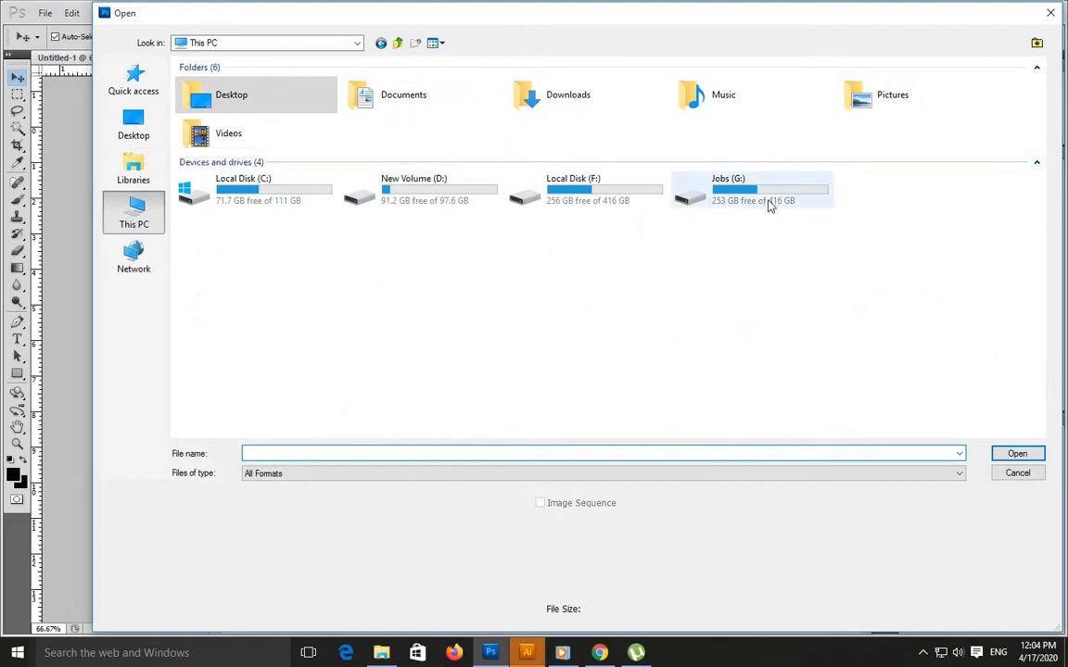
double_click(452, 191)
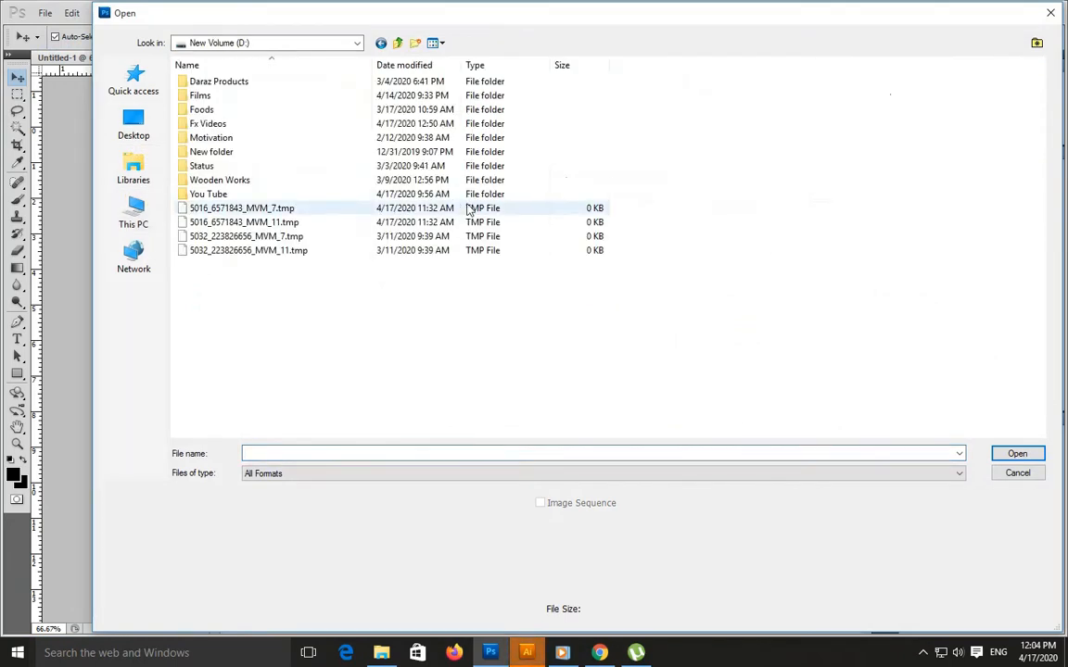
double_click(211, 194)
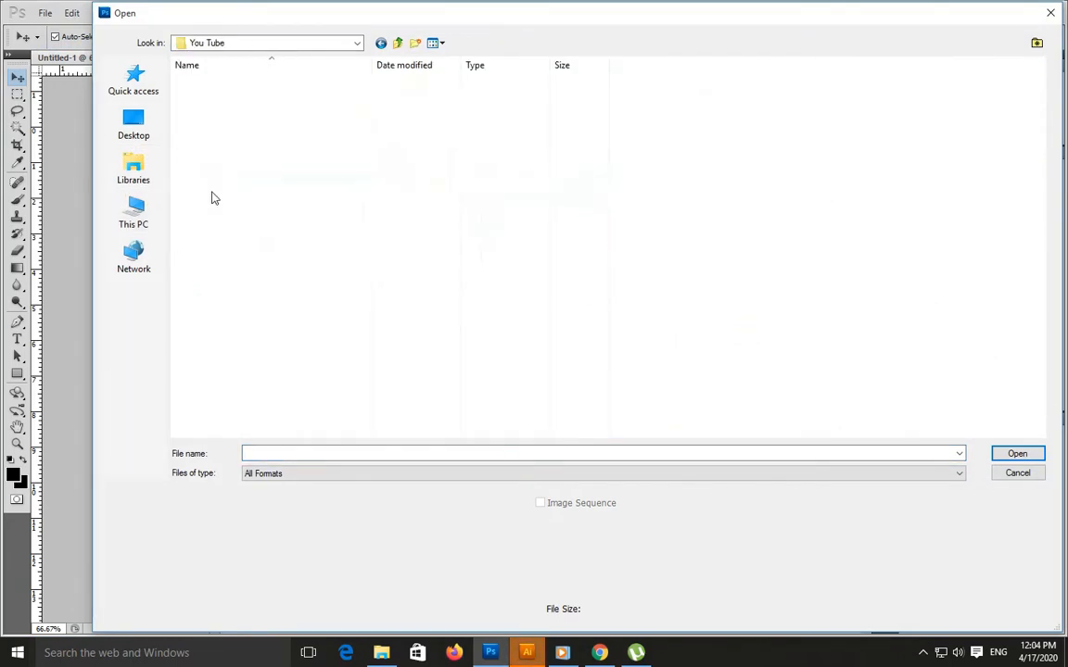
click(218, 154)
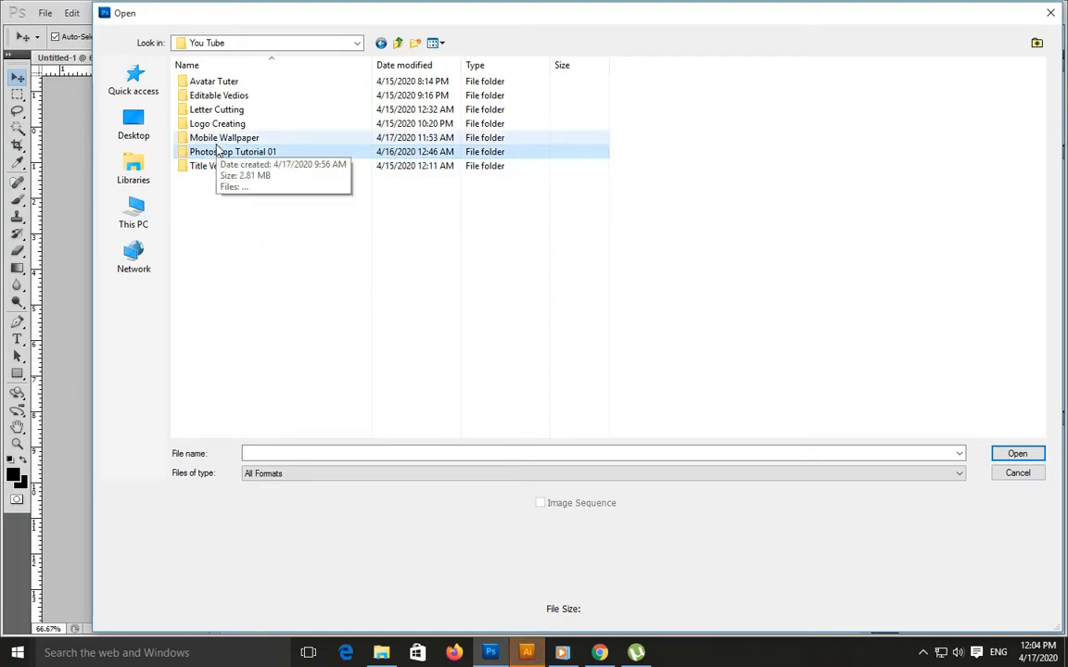
double_click(218, 141)
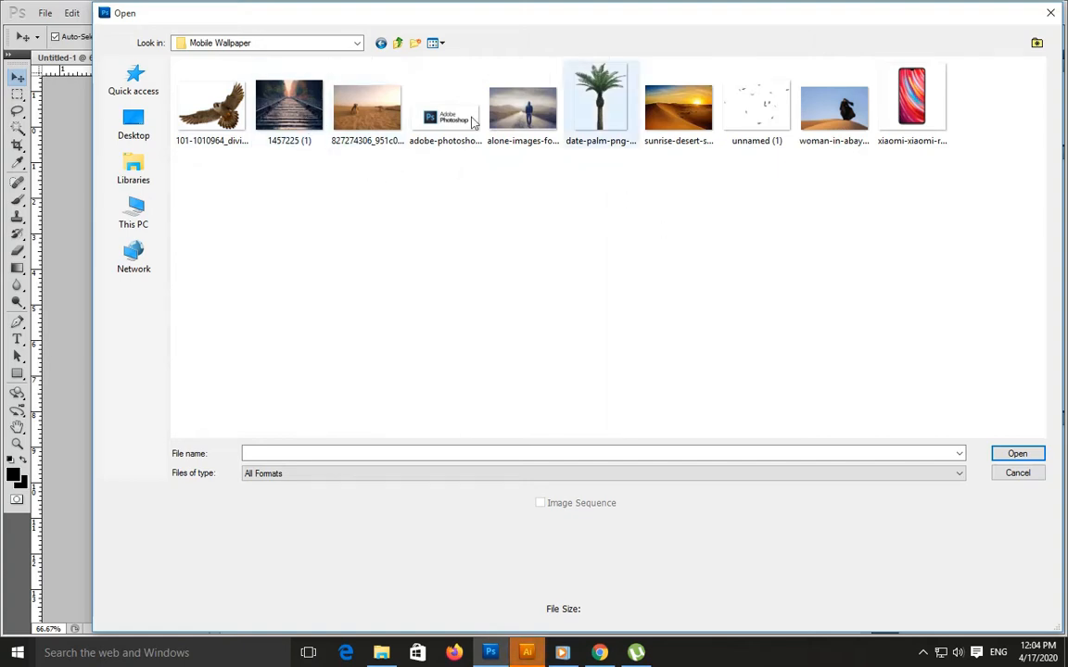
click(904, 111)
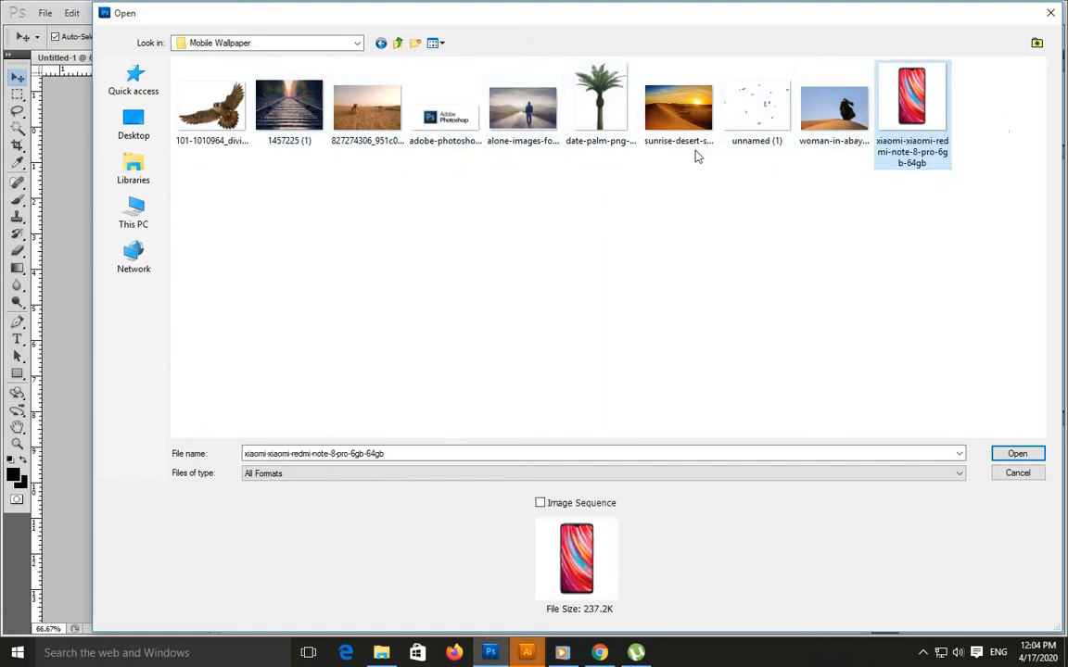
ctrl+click(297, 108)
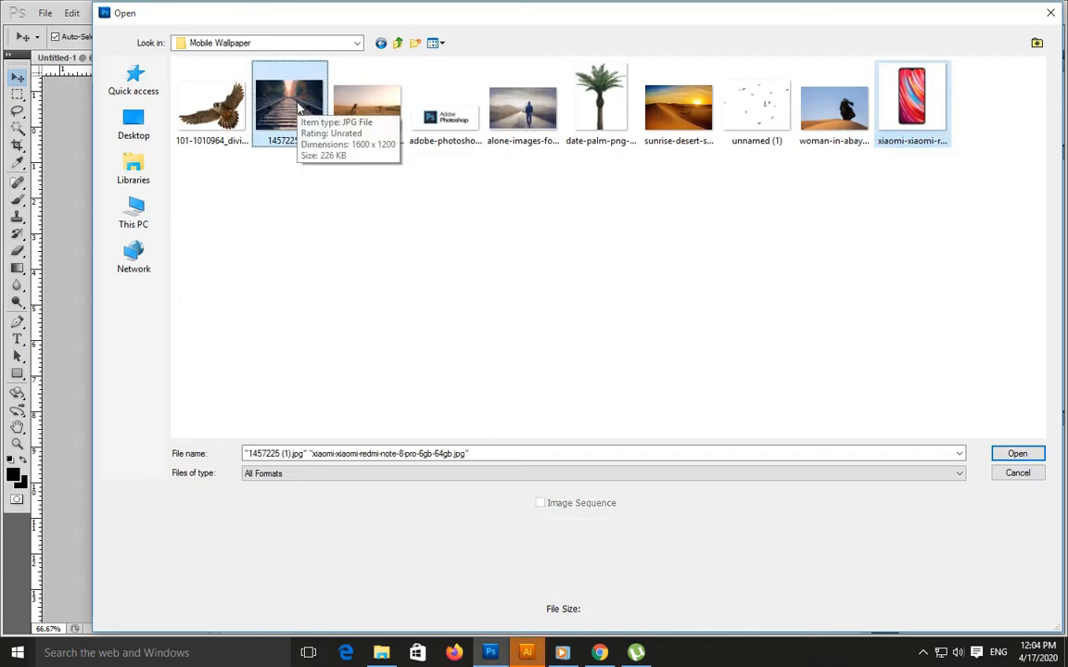
click(1017, 455)
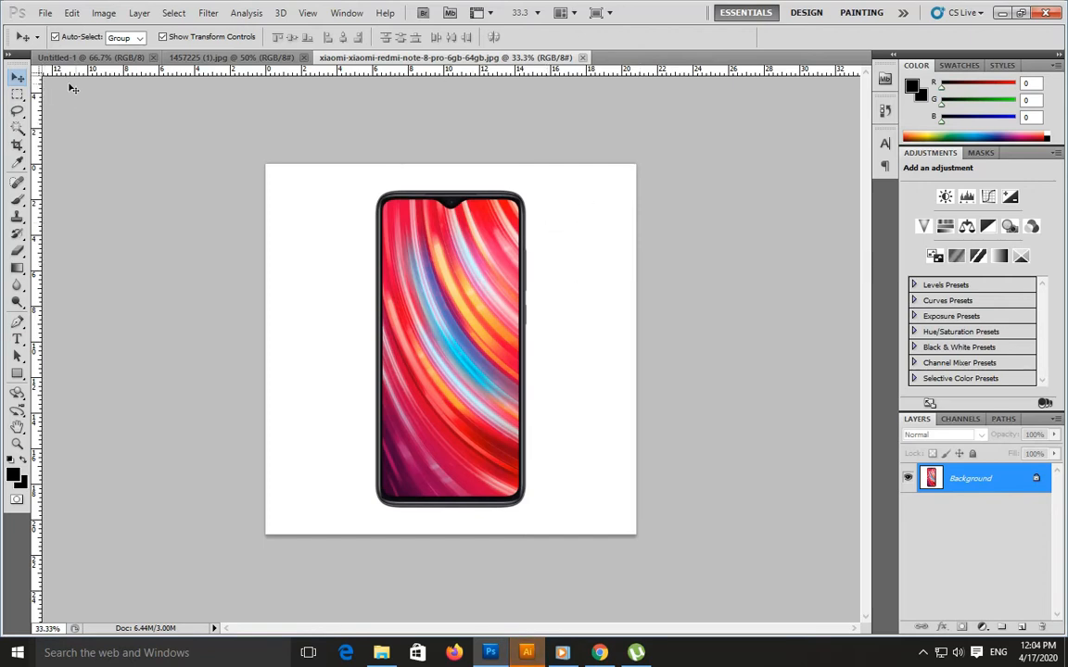
Convert the phone image's Background into a regular layer and delete the white area around the phone with a Magic Wand selection
key(w)
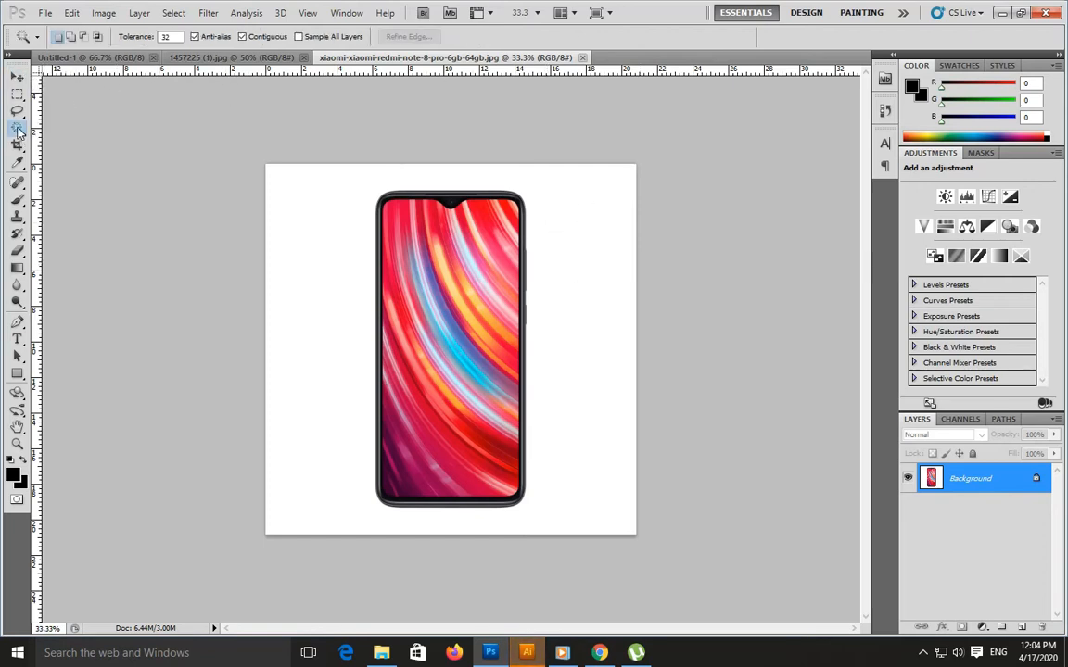
click(349, 202)
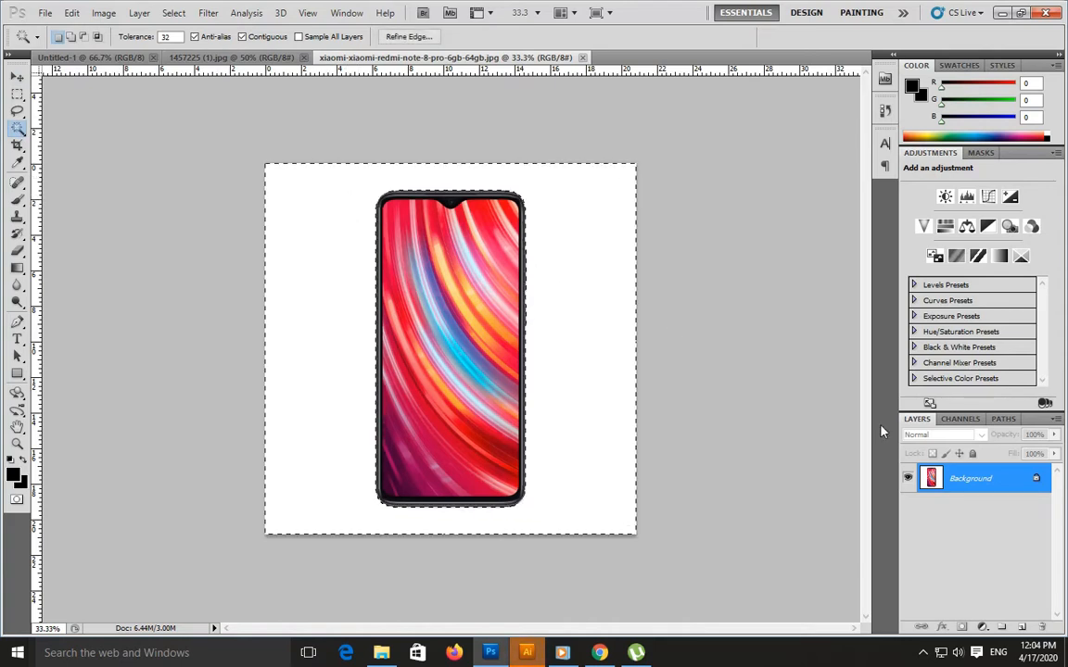
double_click(1001, 479)
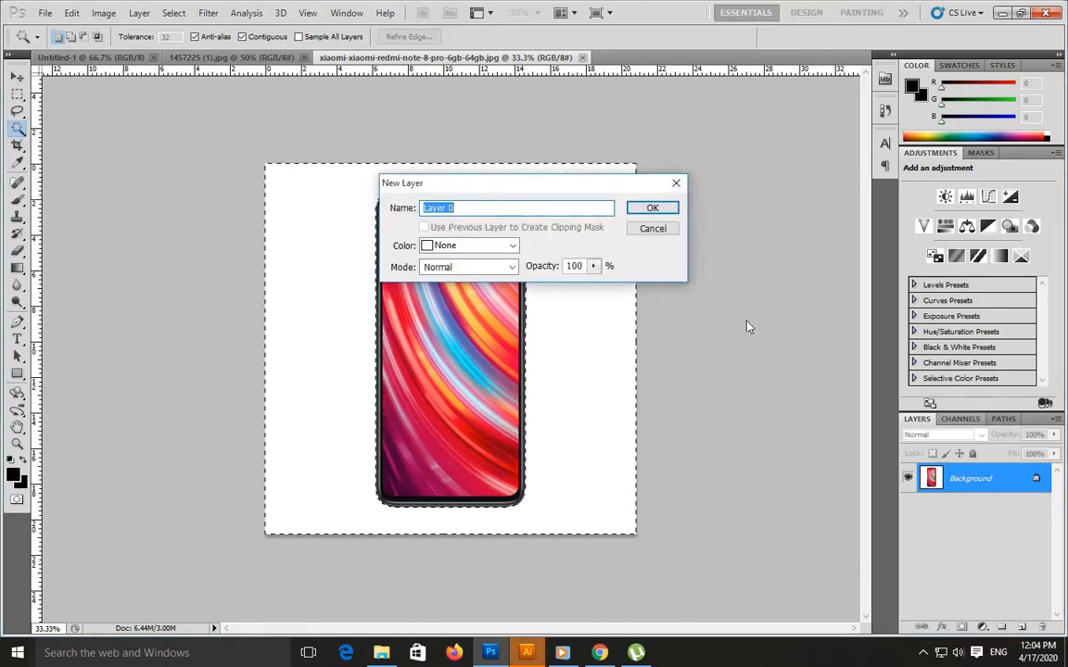
click(650, 209)
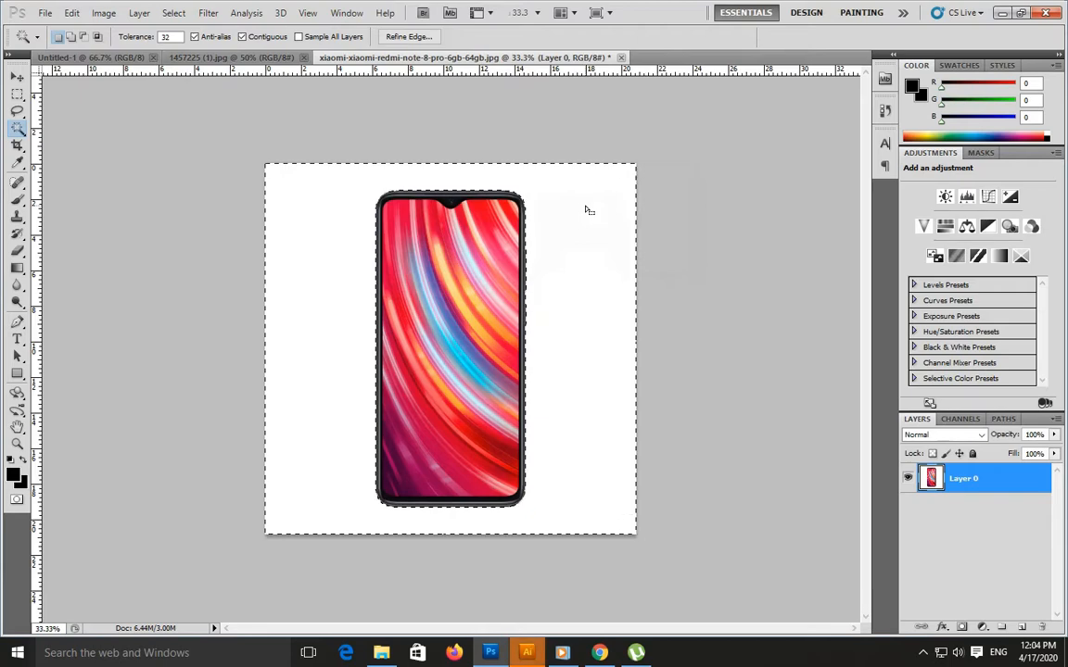
key(Delete)
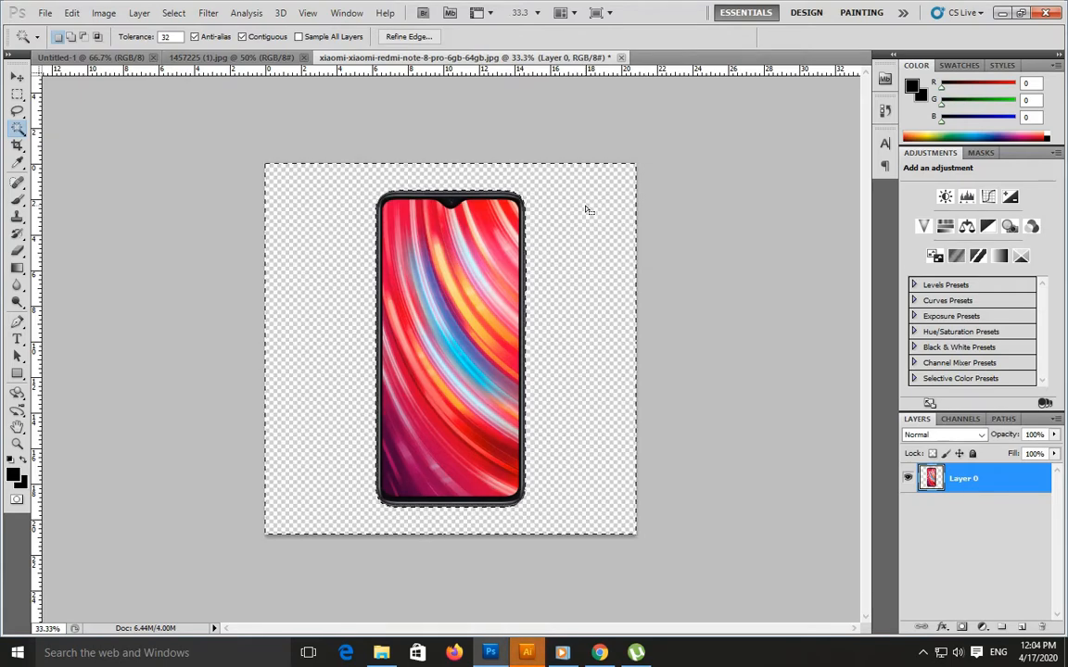
key(ctrl+d)
Copy the cut-out phone from its image into the Untitled-1 document
key(v)
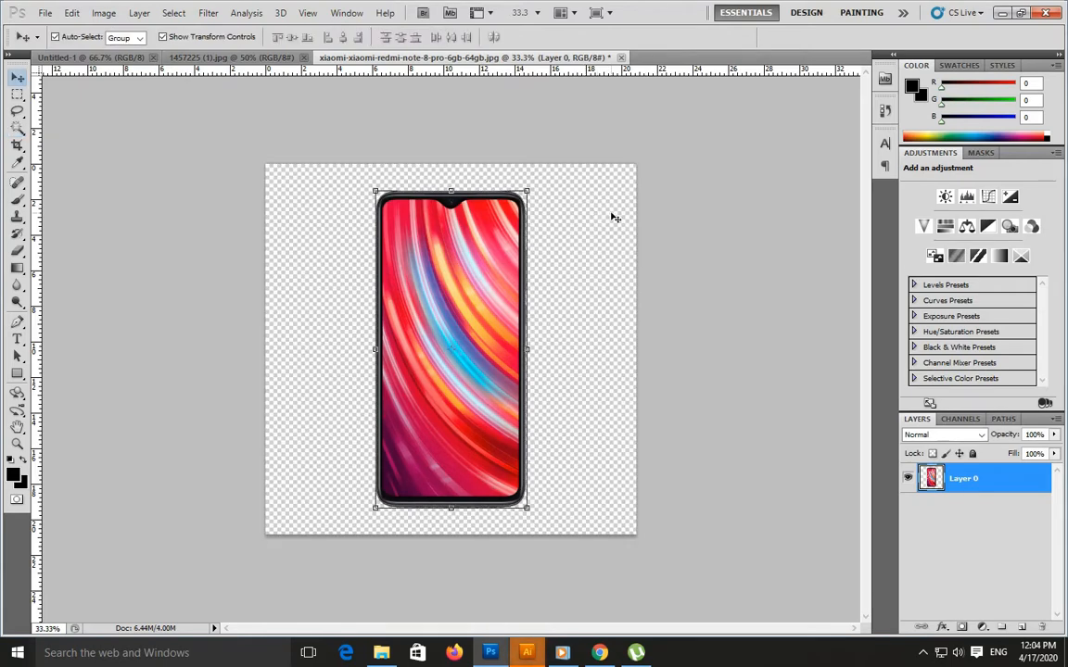
click(92, 57)
click(234, 58)
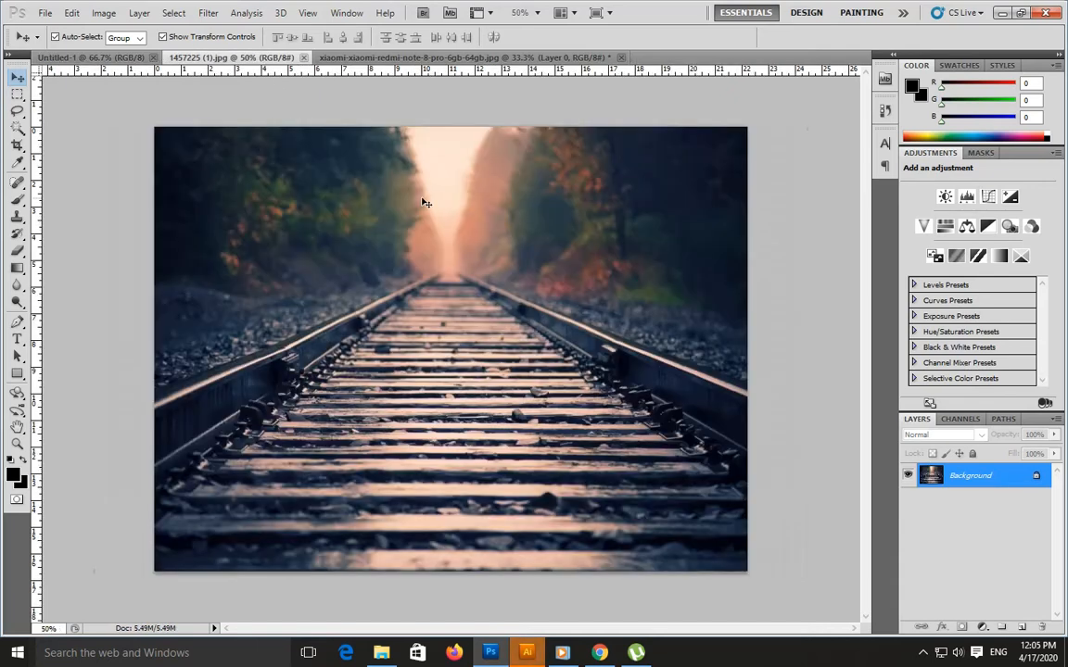
click(441, 57)
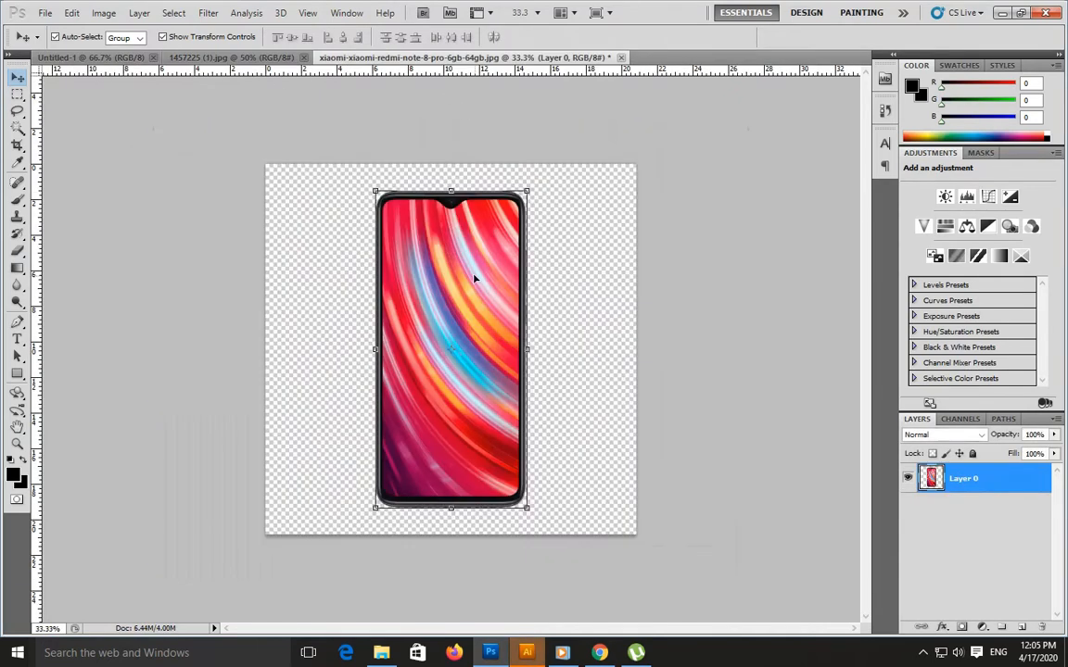
drag(474, 276, 189, 104)
drag(136, 61, 452, 219)
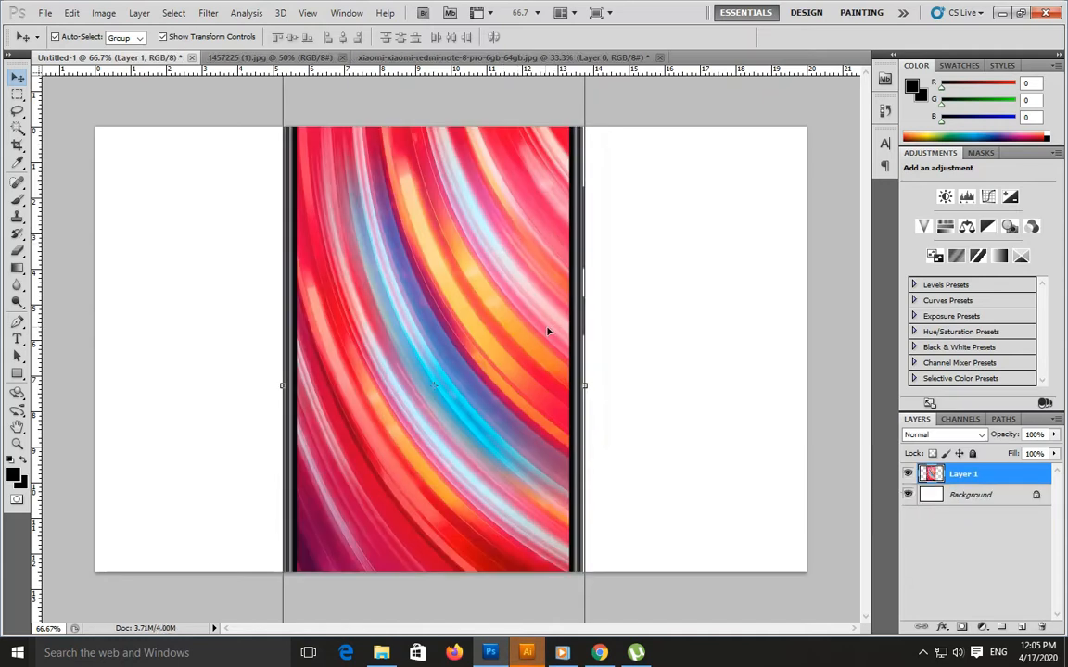
Scale the phone proportionally to about 46% and place it in the upper middle of the canvas
key(ctrl+t)
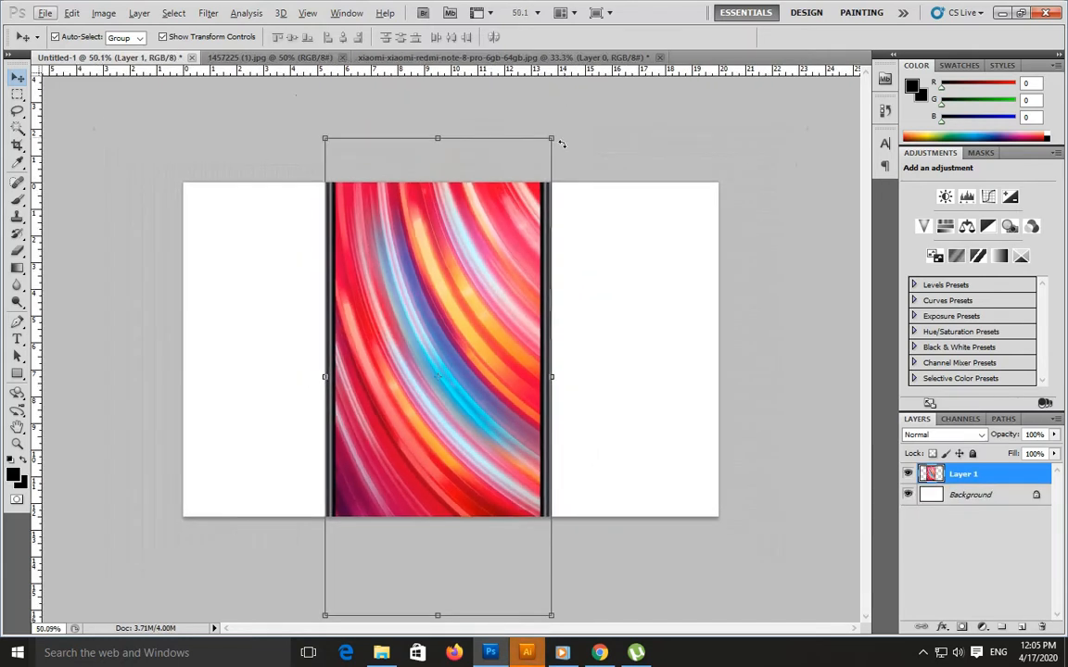
drag(548, 140, 484, 260)
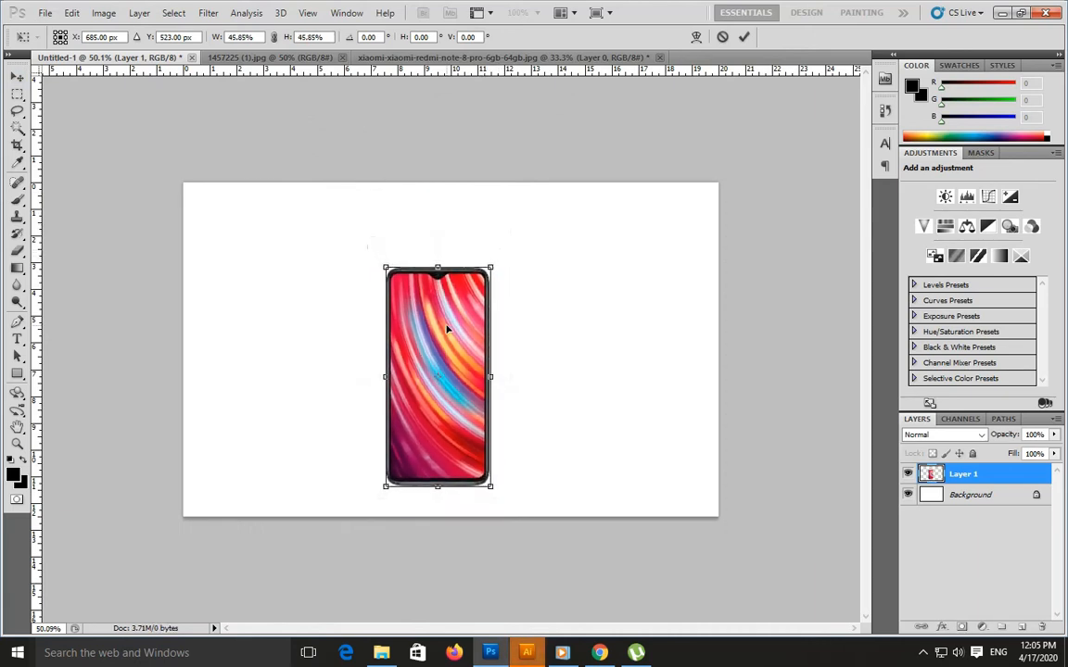
drag(446, 328, 486, 278)
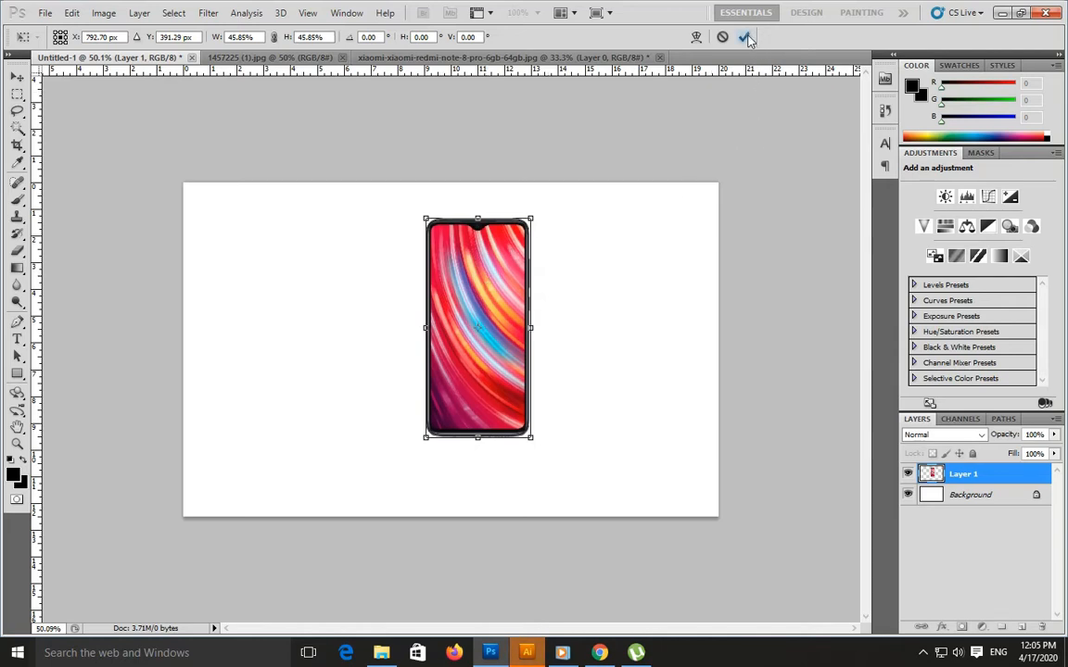
key(Return)
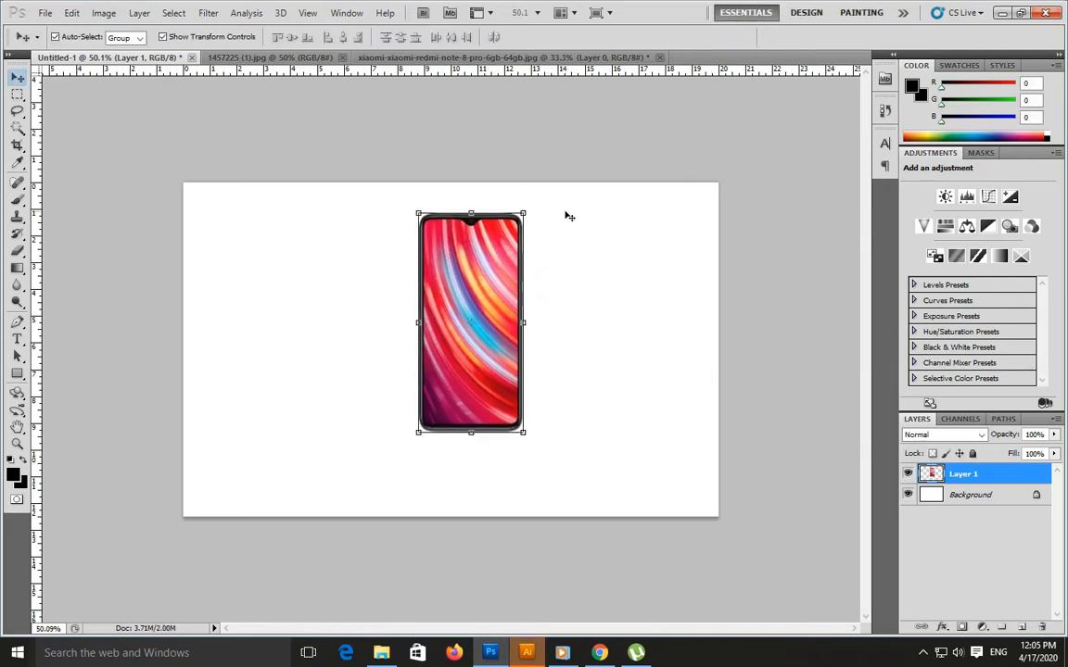
Select the phone layer together with the Background and align their horizontal centers
right_click(564, 212)
click(591, 221)
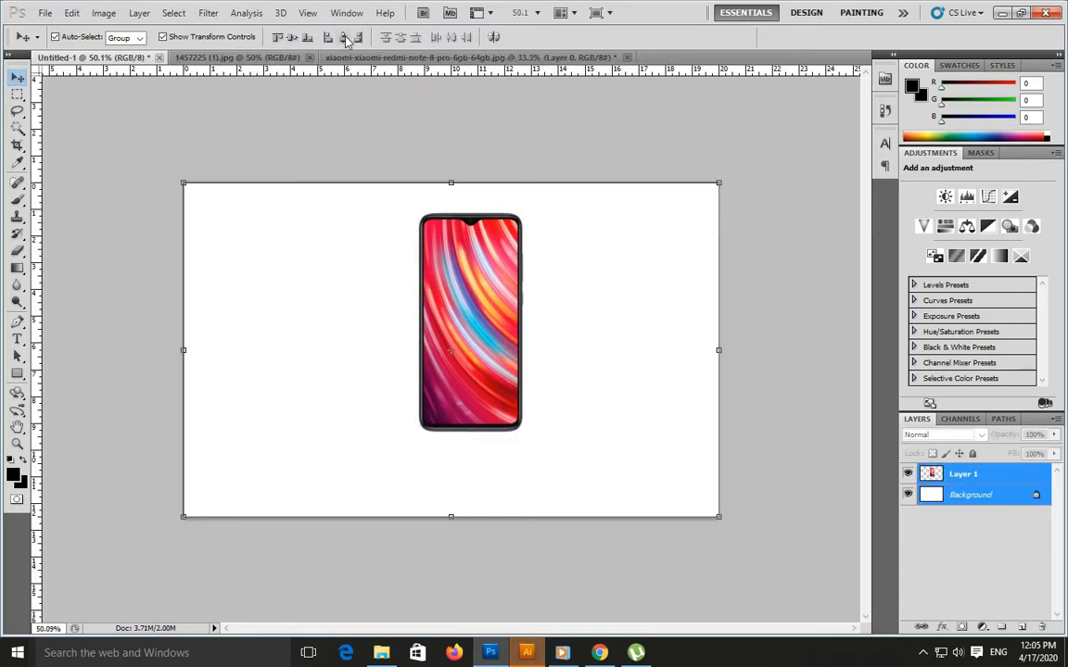
click(343, 37)
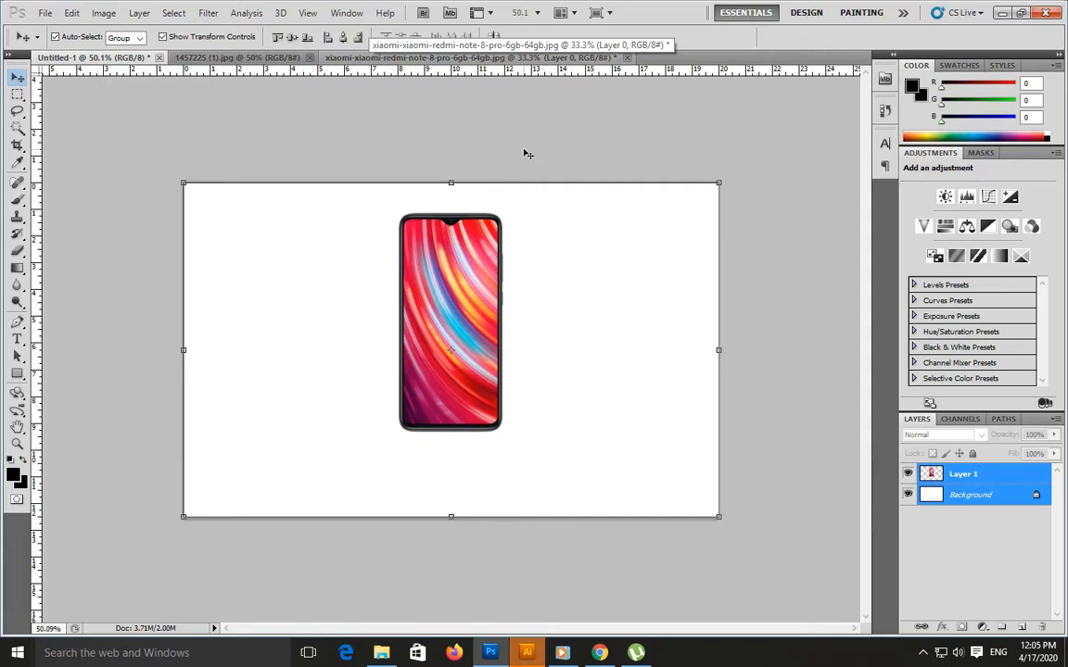
Select only the phone layer, shift the phone slightly right and up on the canvas, and deselect it
drag(470, 296, 487, 280)
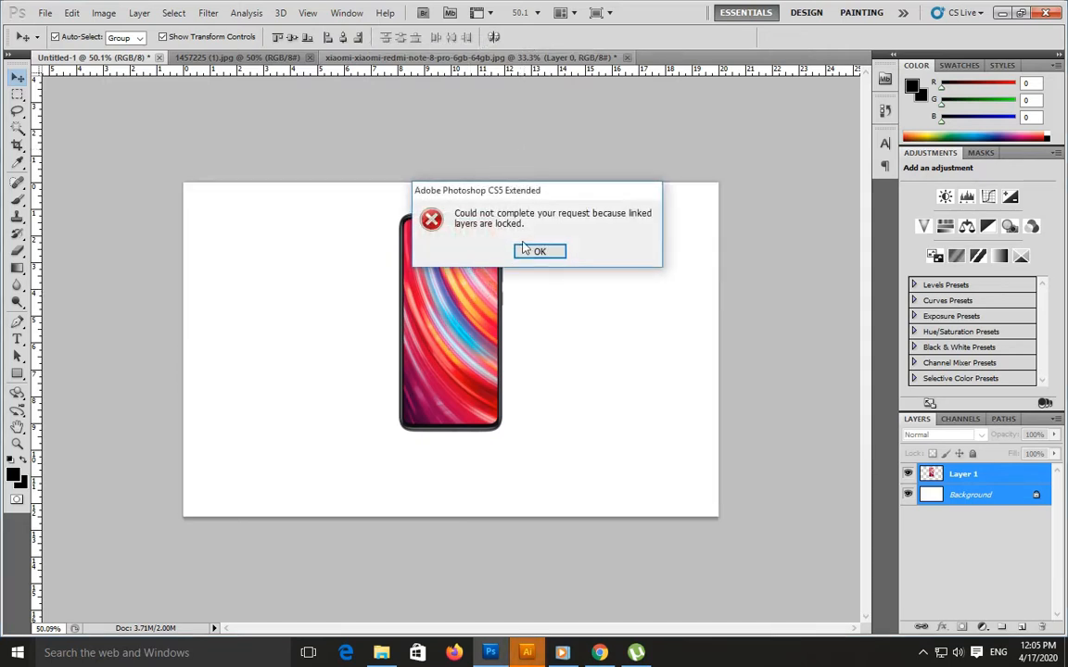
click(524, 250)
right_click(474, 249)
click(489, 255)
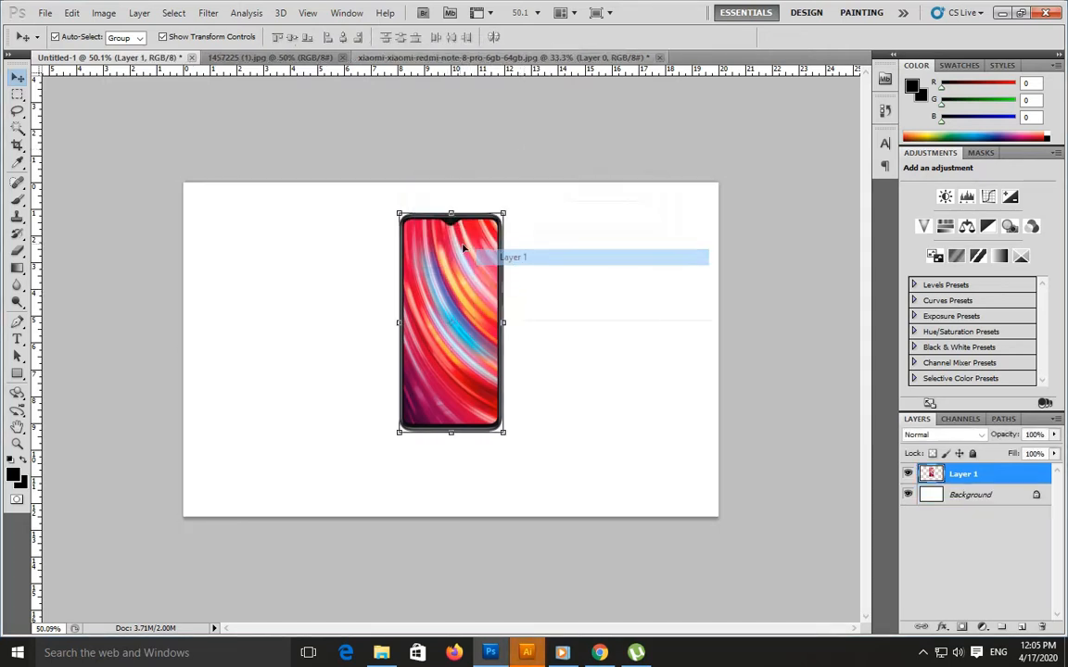
drag(457, 244, 469, 238)
click(447, 145)
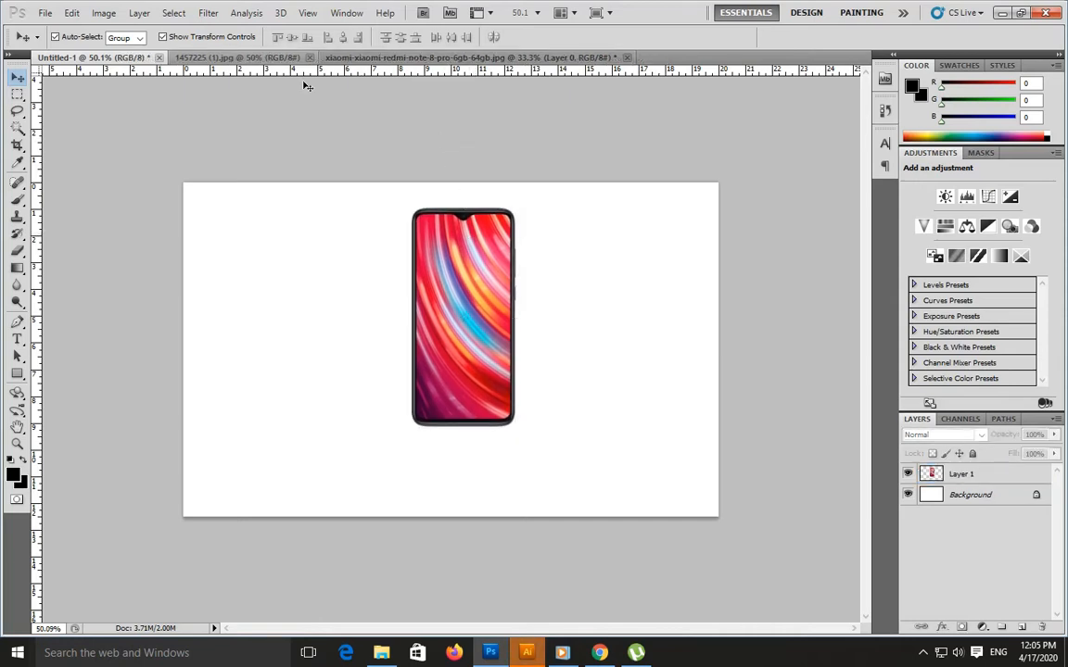
Copy the railway track photo into Untitled-1 over the phone and lower its layer opacity to about 49%
click(222, 58)
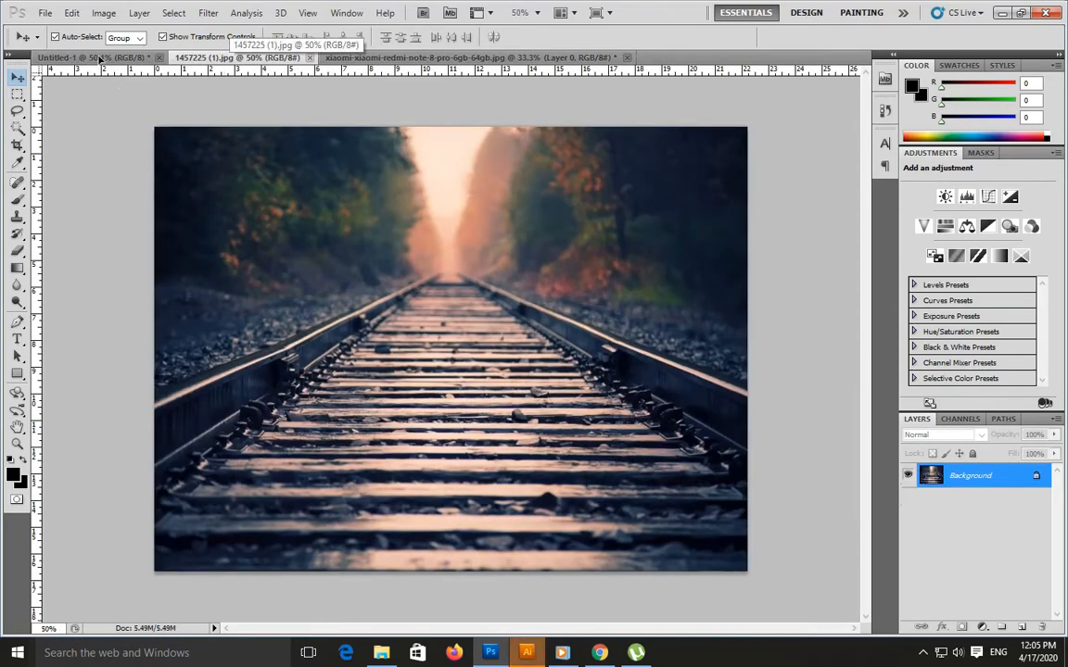
drag(99, 58, 511, 291)
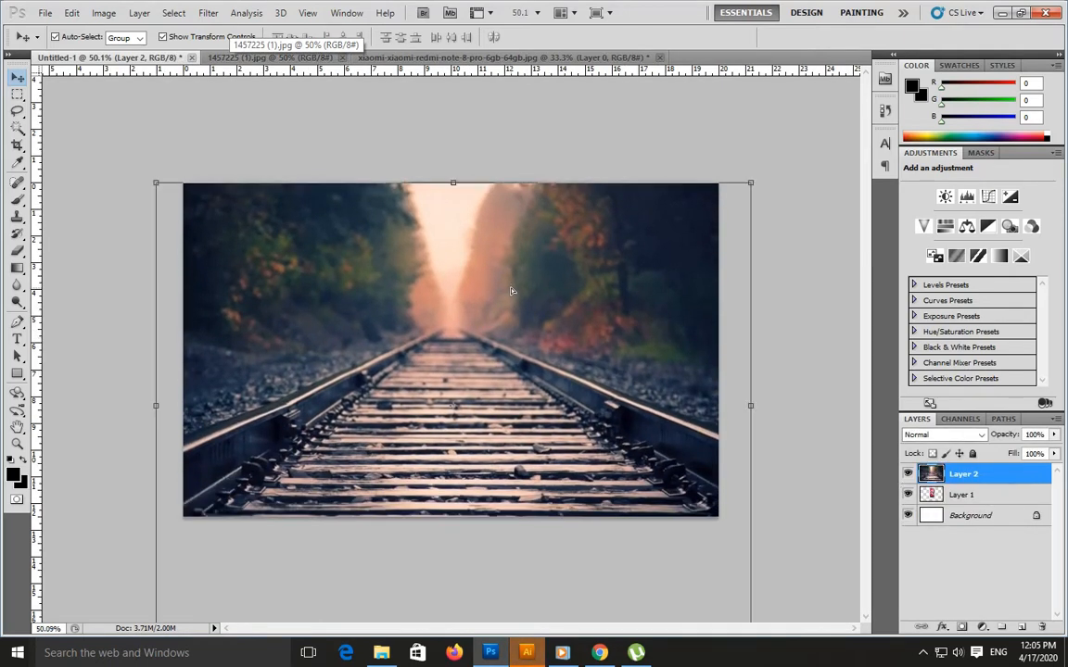
click(1054, 435)
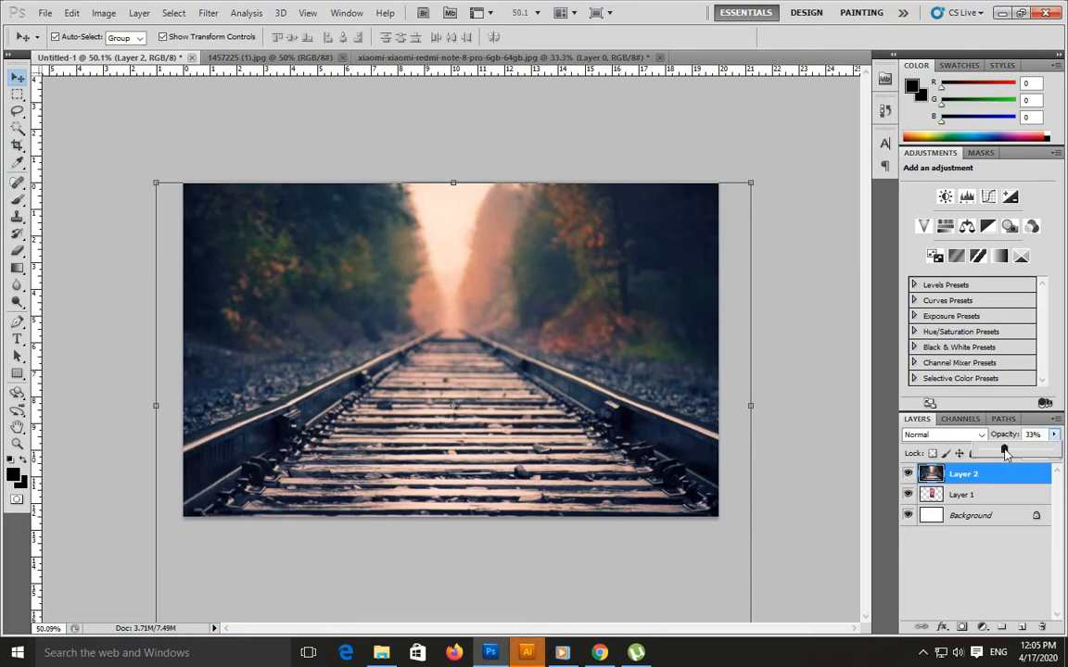
drag(1054, 451, 1017, 452)
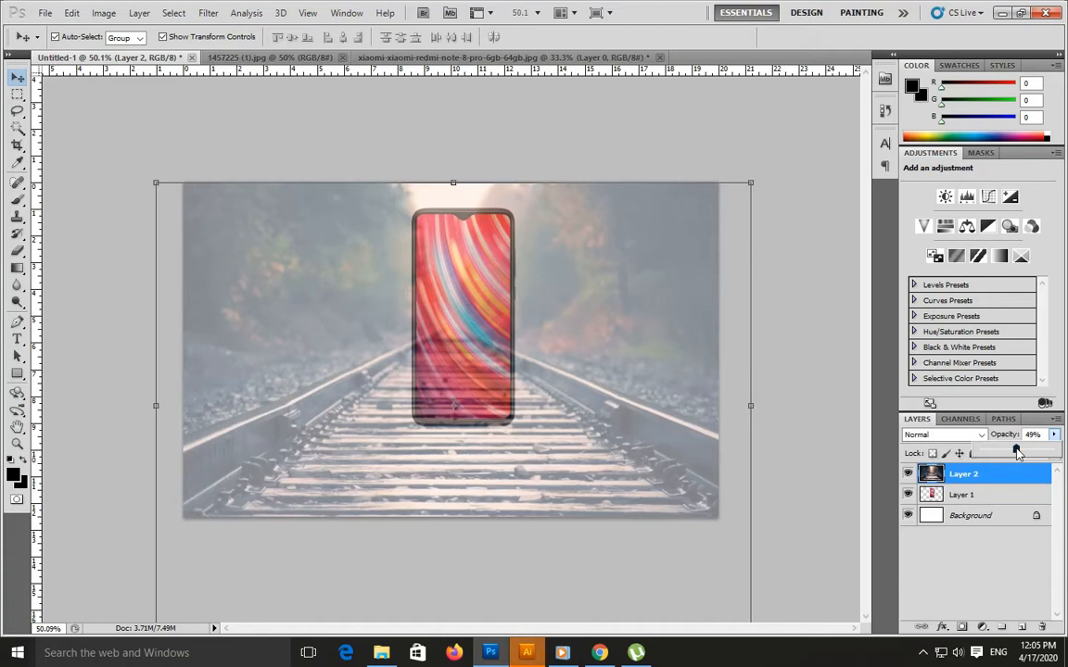
Select the phone layer beneath the track photo, enlarge it proportionally to about 105%, and shift it slightly left
right_click(475, 223)
click(506, 234)
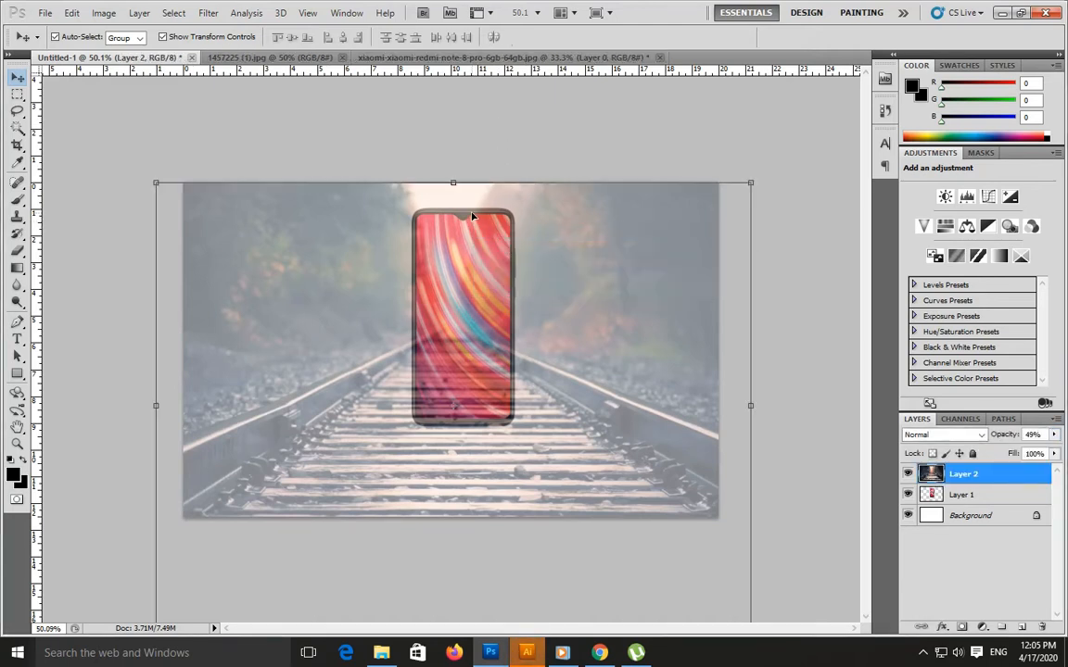
right_click(471, 213)
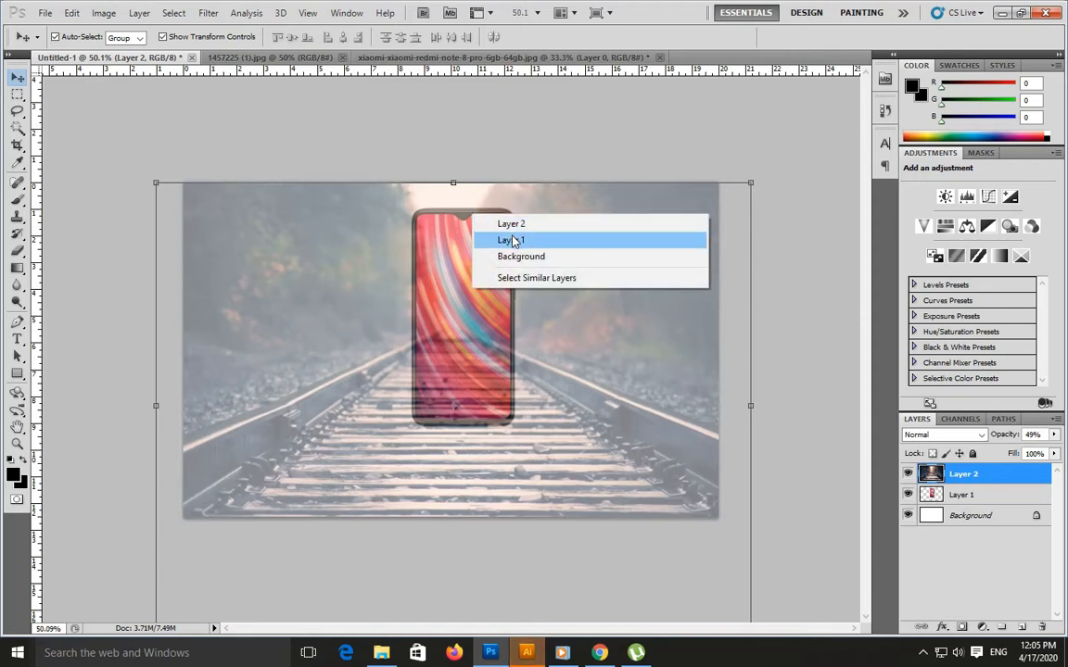
click(512, 242)
drag(413, 210, 398, 195)
drag(496, 220, 492, 221)
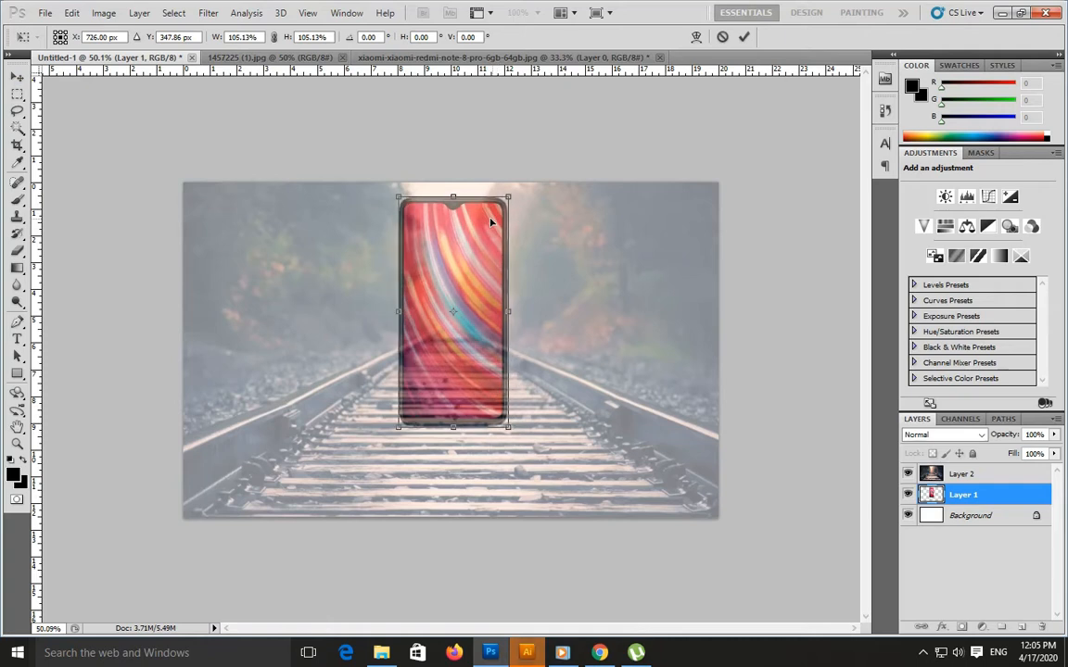
key(Return)
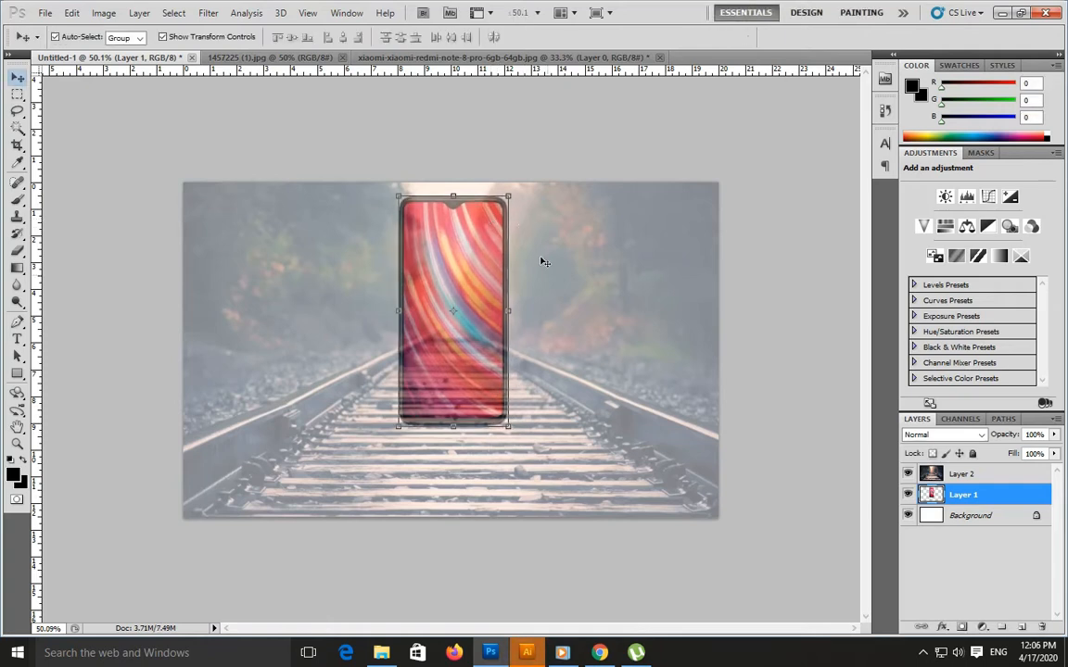
Select the track photo layer together with the phone layer and nudge both slightly right on the canvas
shift+click(585, 353)
key(Right)
key(Right)
key(Right)
key(Right)
key(Right)
key(Right)
key(Right)
key(Right)
key(Right)
key(Right)
key(Right)
key(Right)
key(Right)
key(Right)
key(Right)
key(Right)
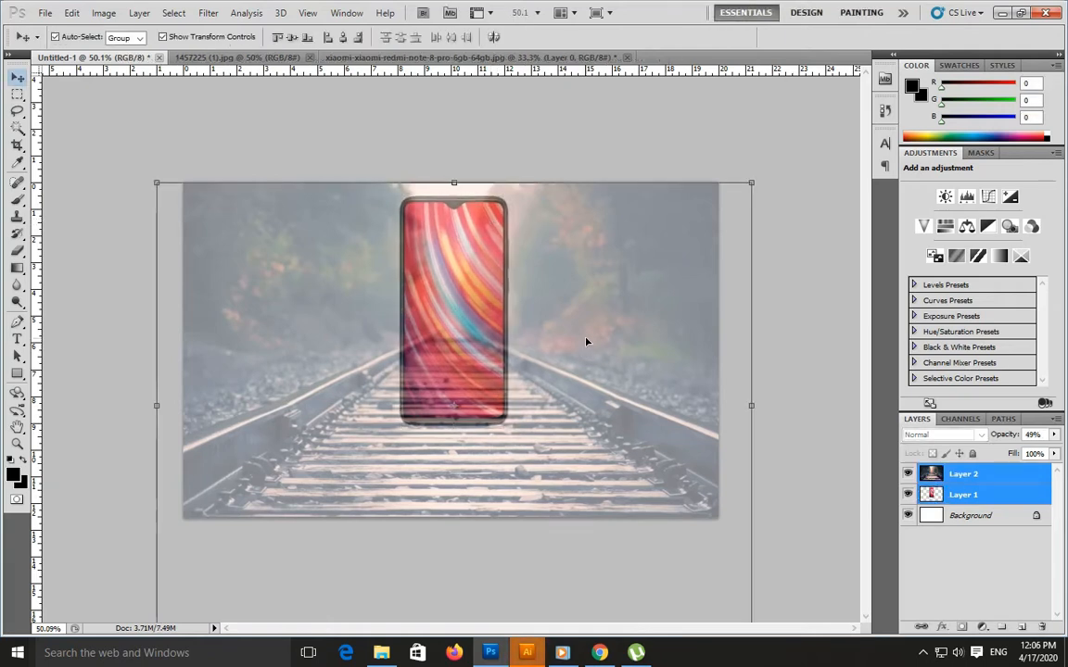
key(Right)
key(Right)
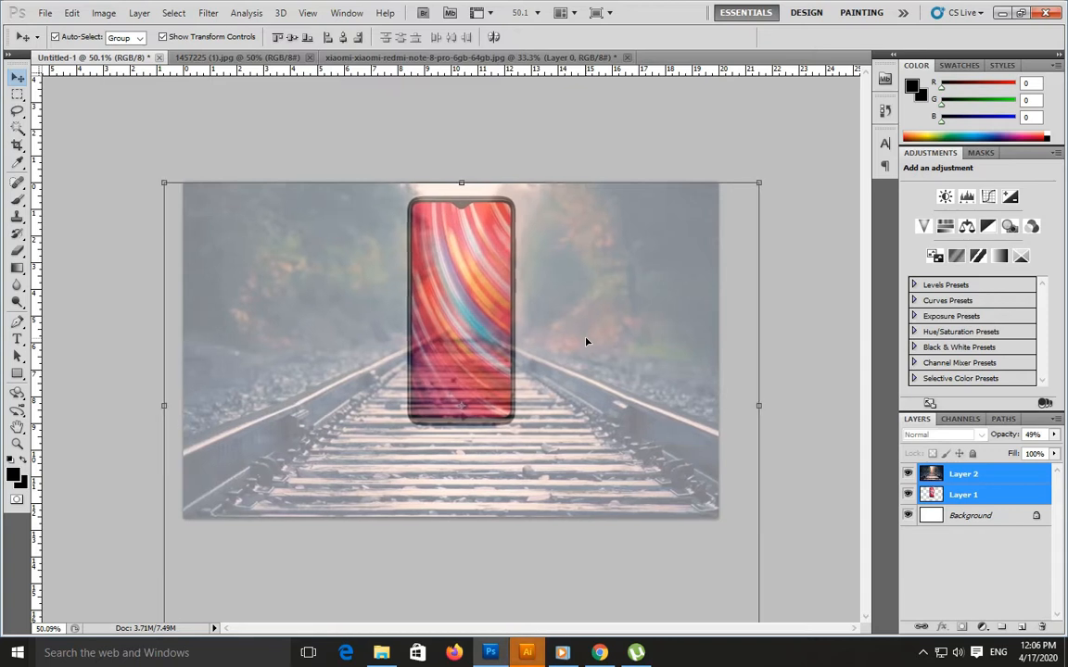
key(Left)
key(Left)
key(Left)
key(Left)
key(Left)
key(Left)
key(Left)
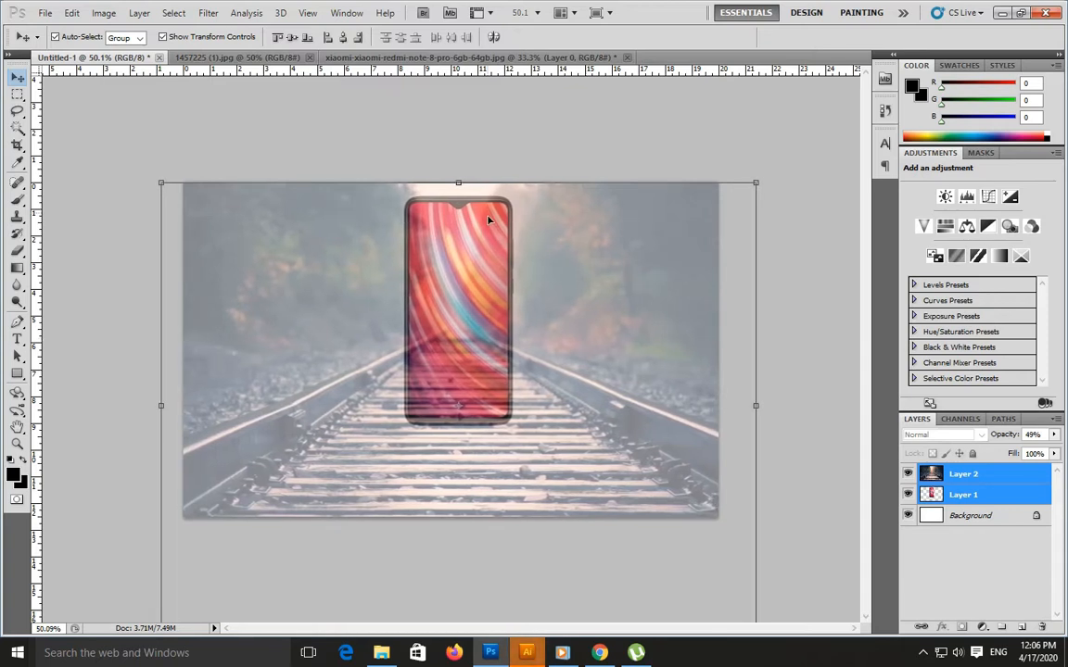
On the track photo layer, start a Pen path at the phone's notch, following the screen's upper right corner and down its right edge
click(484, 185)
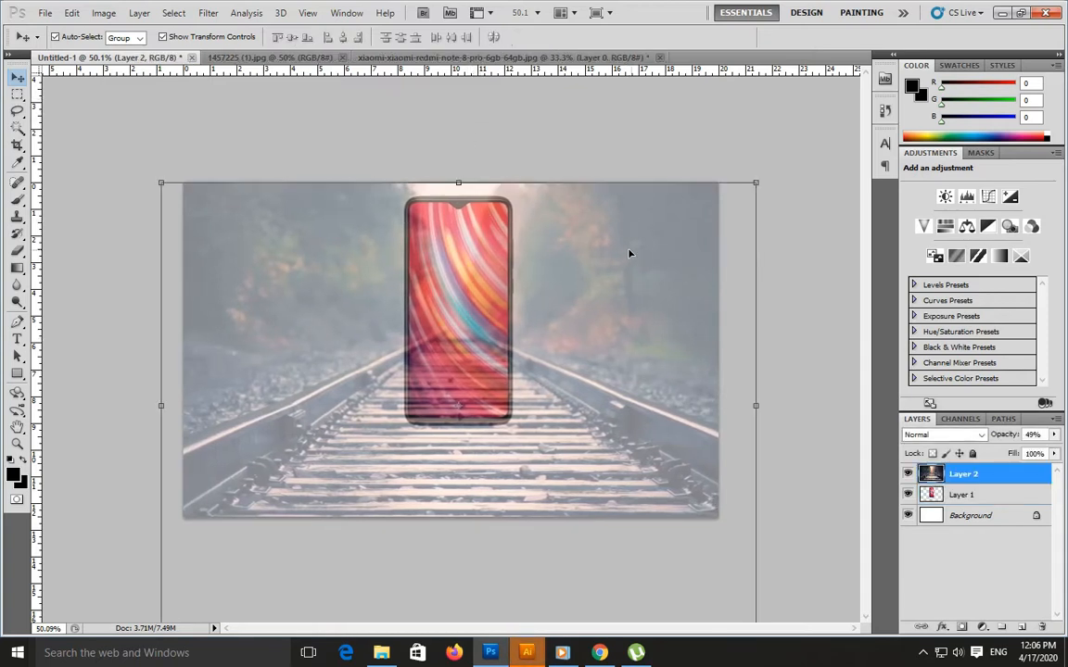
scroll(473, 213, up, 10)
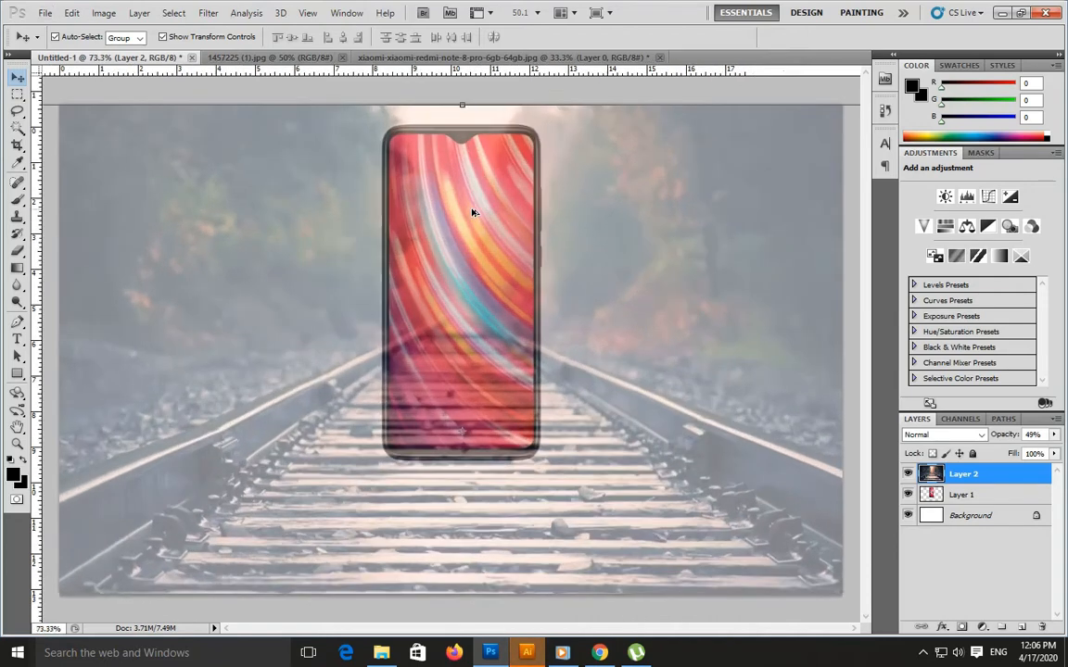
scroll(473, 213, up, 5)
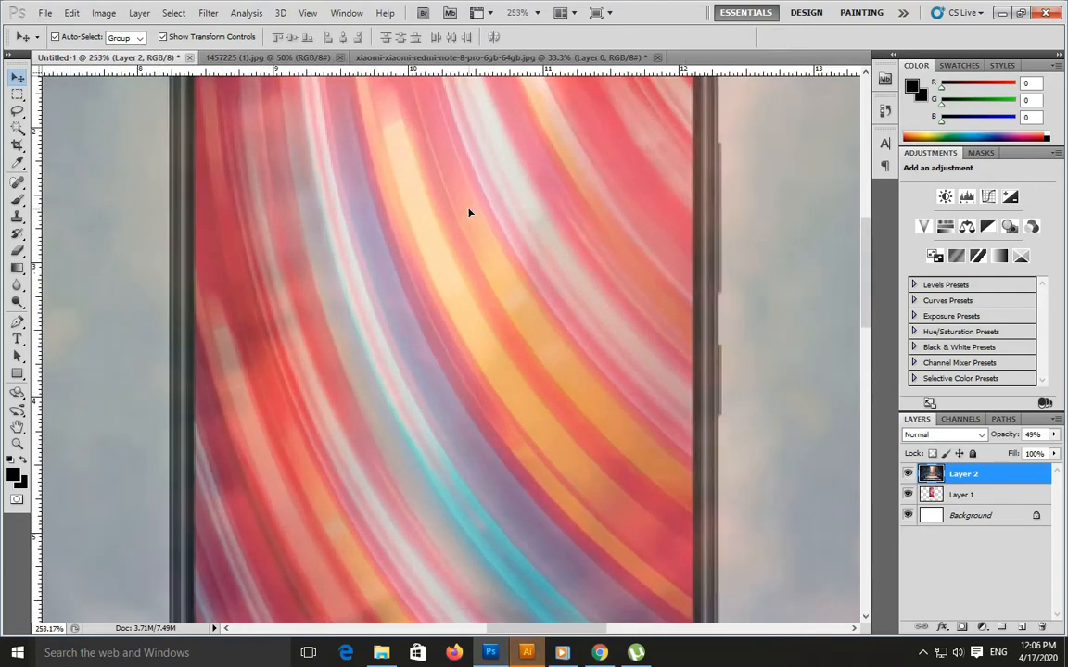
key(Tab)
drag(422, 131, 489, 235)
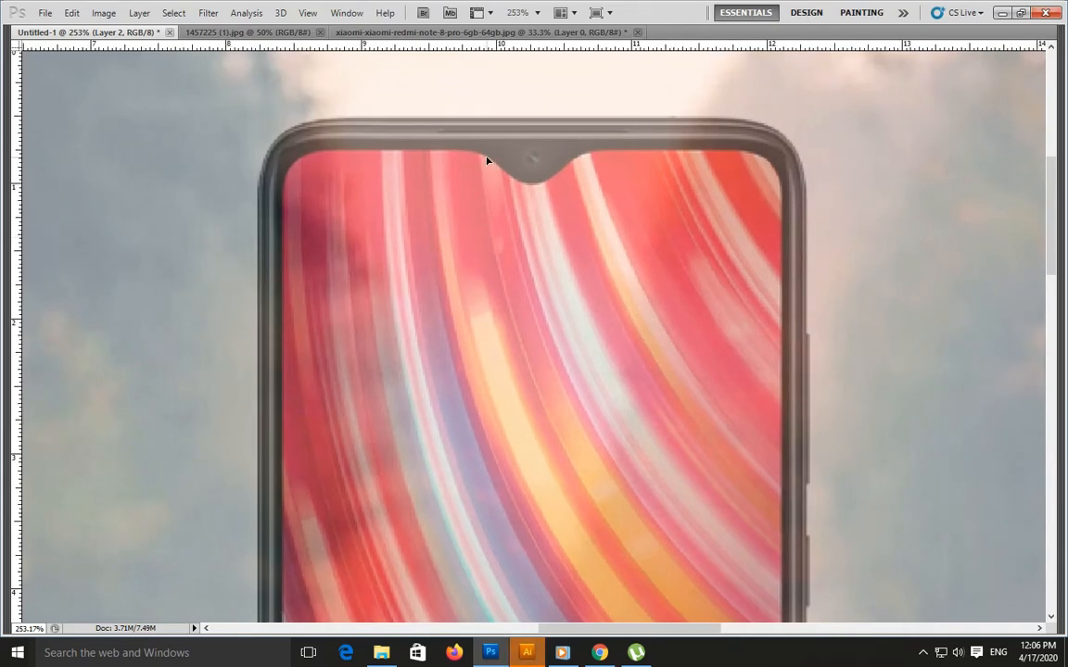
key(Tab)
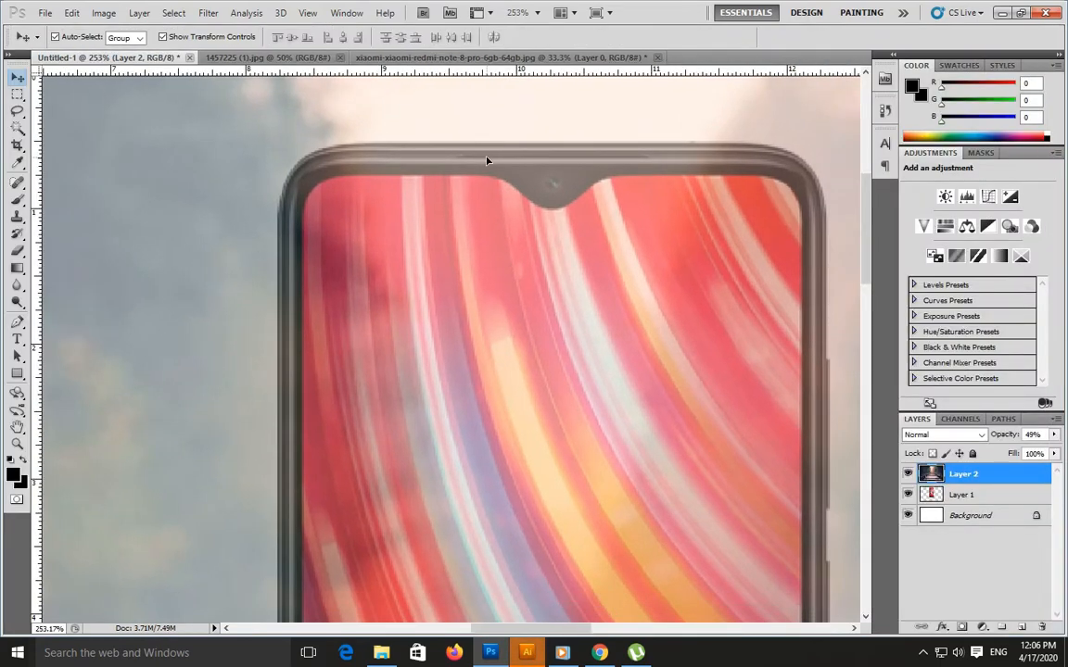
click(18, 322)
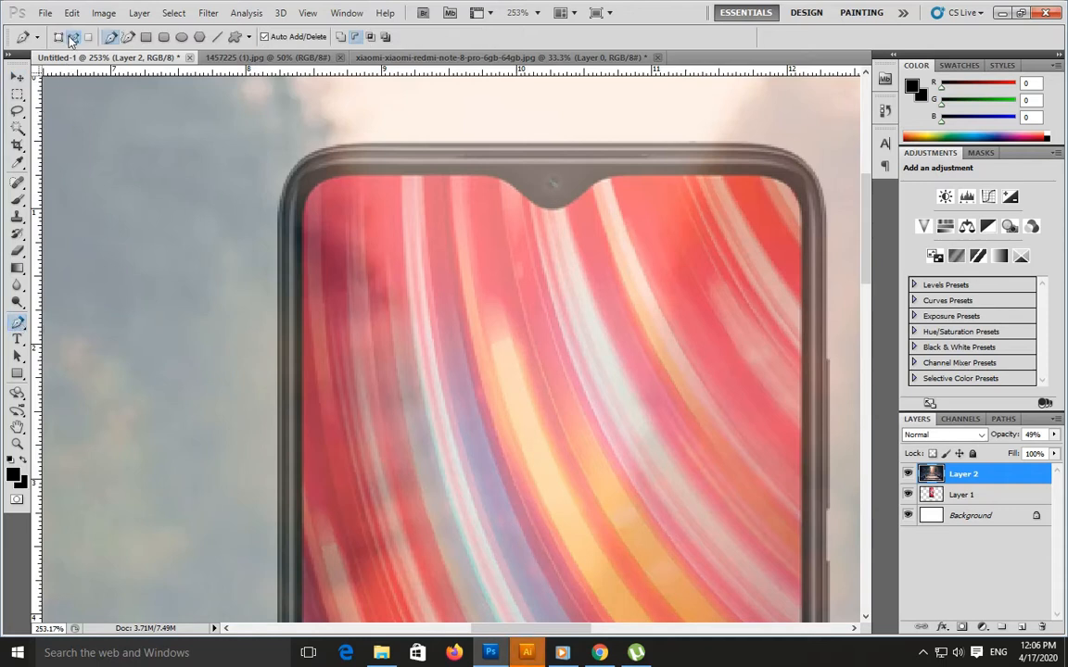
click(554, 208)
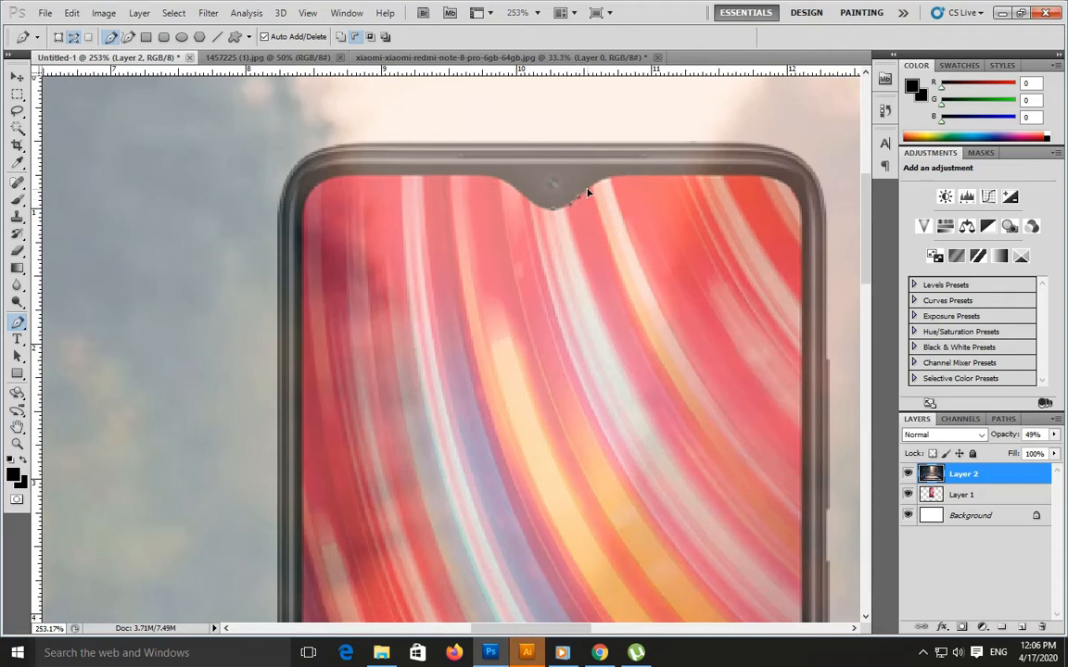
drag(618, 176, 626, 177)
drag(800, 213, 804, 249)
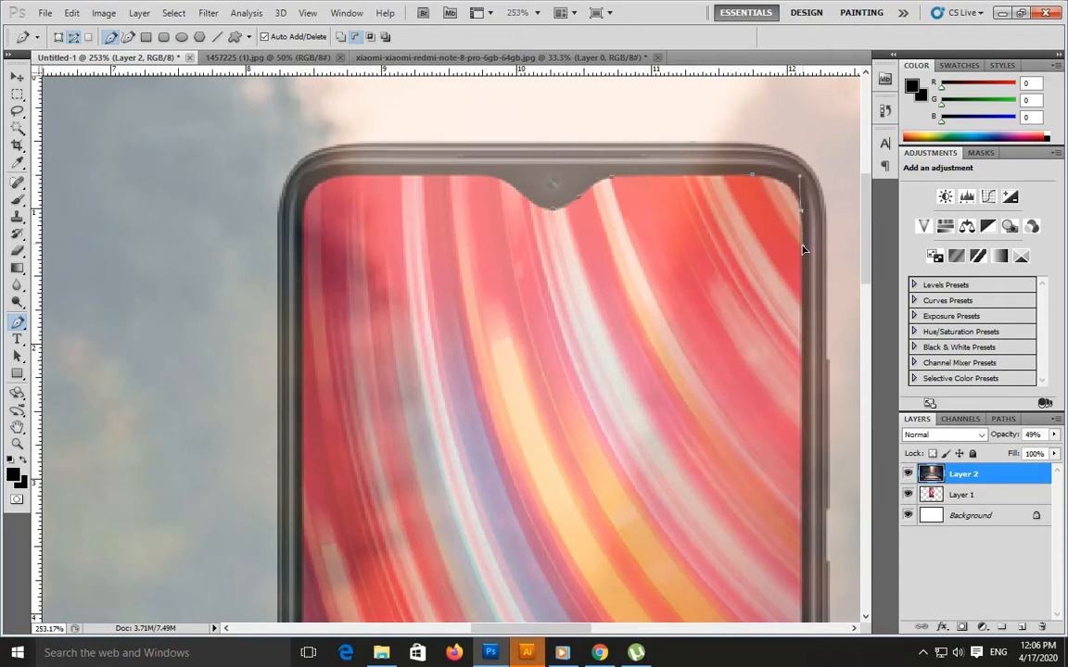
click(802, 474)
drag(823, 530, 680, 89)
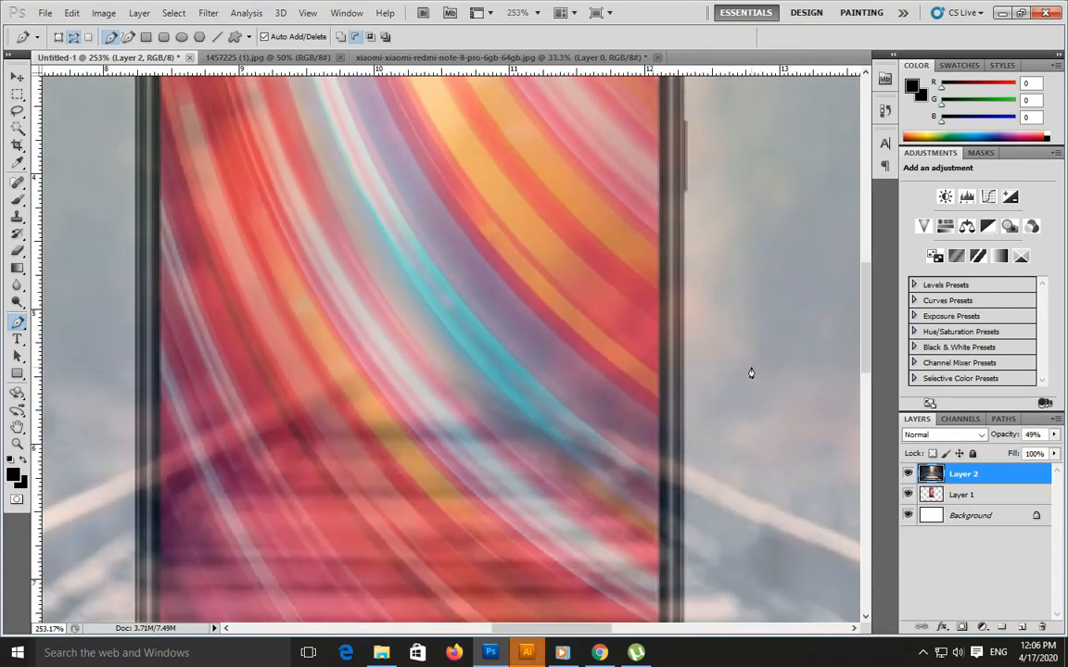
Raise the track photo layer's opacity to about 76% and extend the path down the screen edge to the right rail
scroll(751, 373, down, 2)
scroll(751, 372, up, 1)
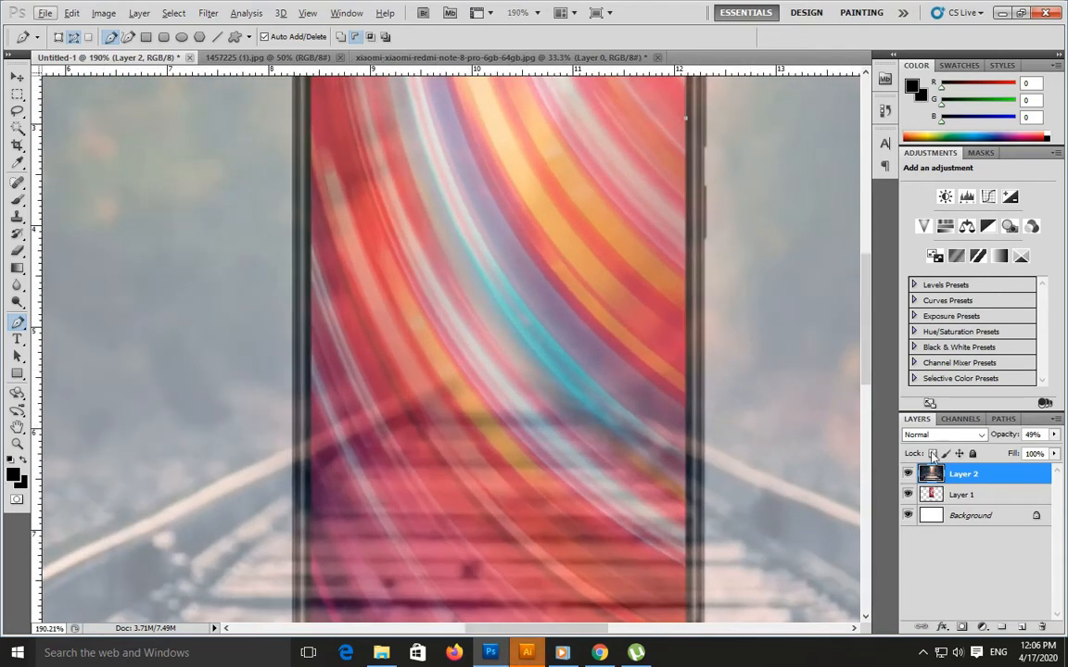
click(1054, 437)
drag(1016, 452, 1037, 453)
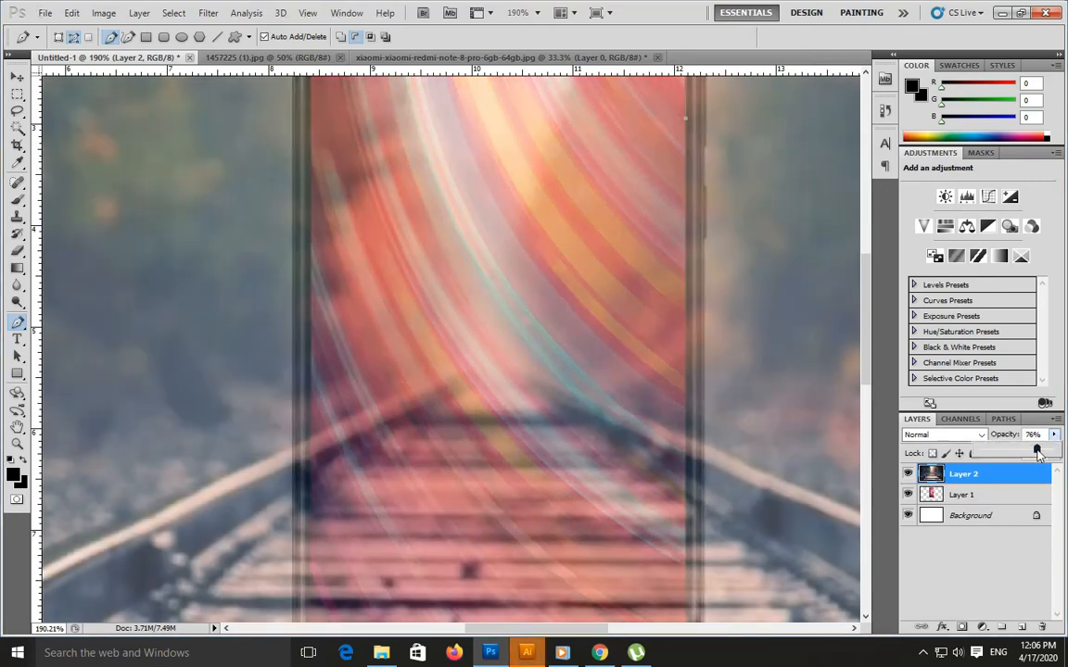
click(684, 440)
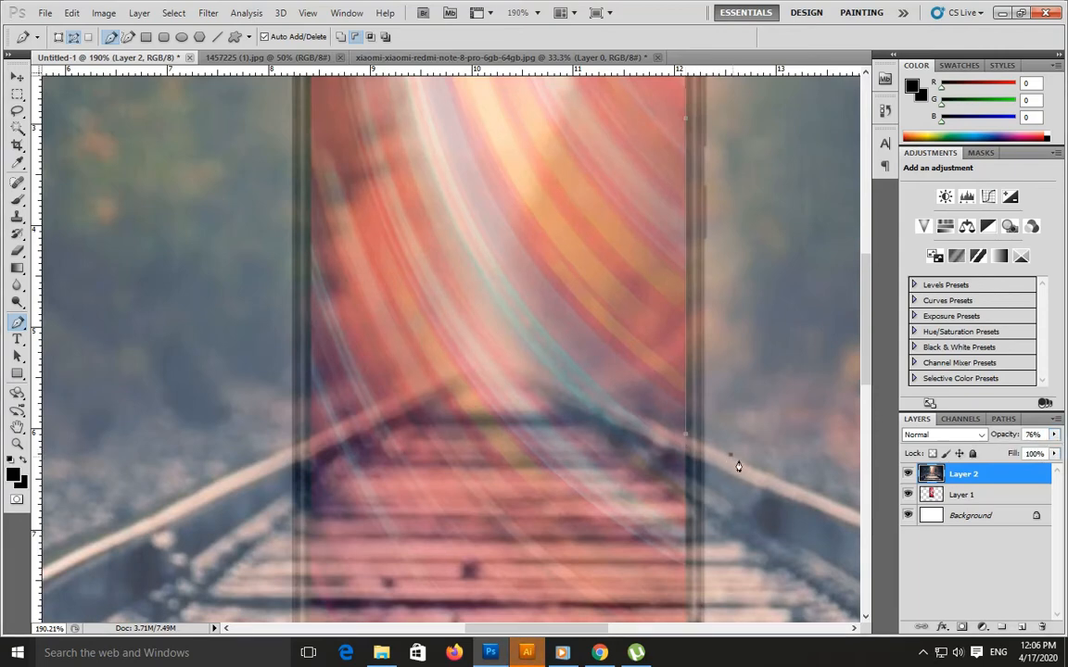
Continue the path along the upper edge of the right rail out past the canvas's right border
drag(734, 463, 460, 342)
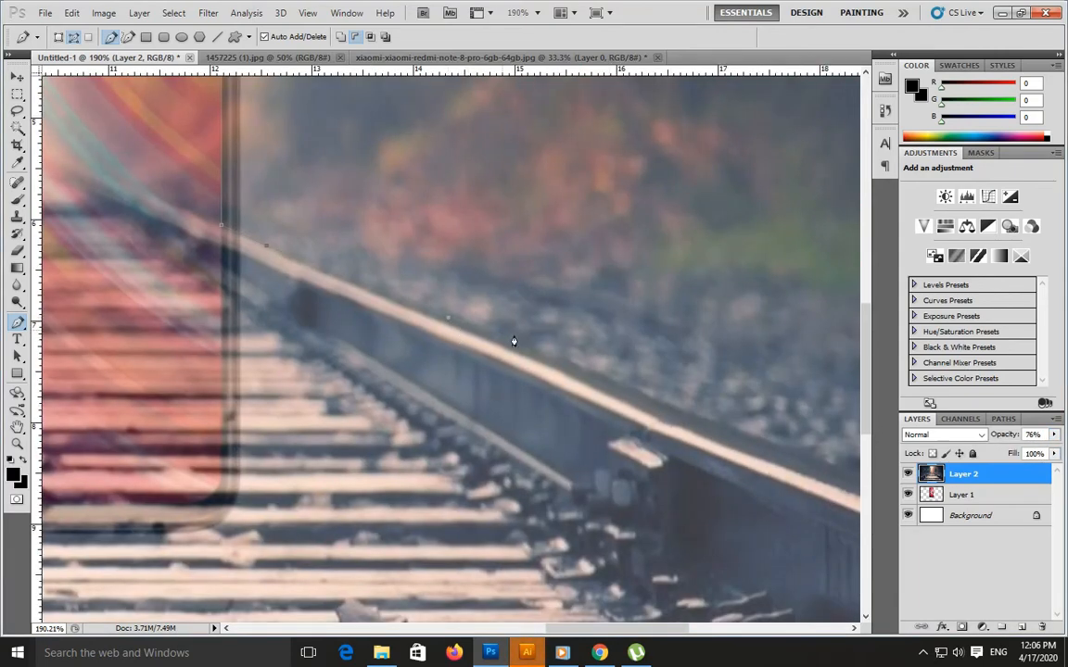
drag(763, 446, 551, 364)
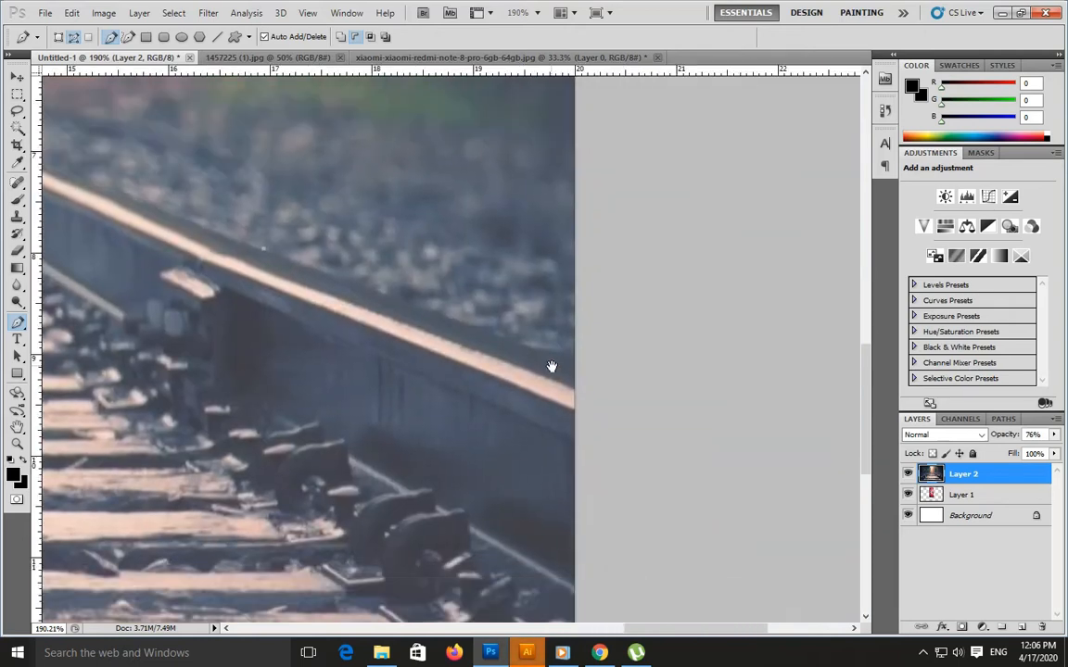
click(579, 365)
Carry the path around the lower right corner and below the canvas to just outside its lower left corner
drag(666, 618, 636, 349)
click(606, 415)
click(567, 461)
drag(241, 459, 788, 441)
drag(174, 428, 812, 509)
drag(208, 391, 819, 410)
click(287, 522)
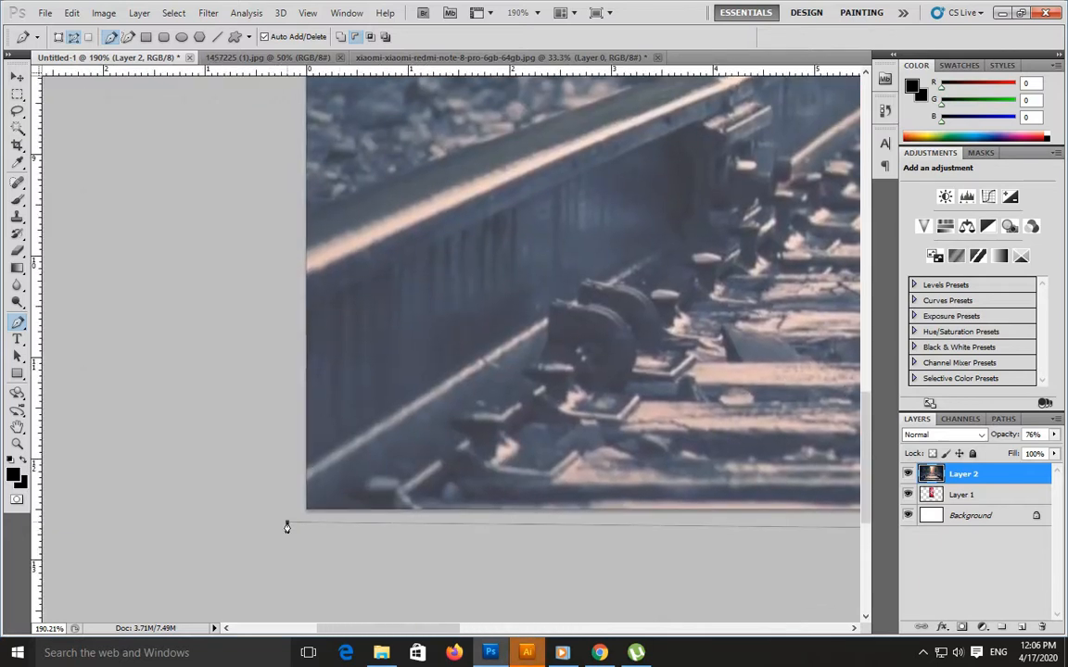
Trace the path along the upper edge of the left rail from the canvas border to the phone screen's left edge
click(299, 216)
drag(614, 99, 295, 489)
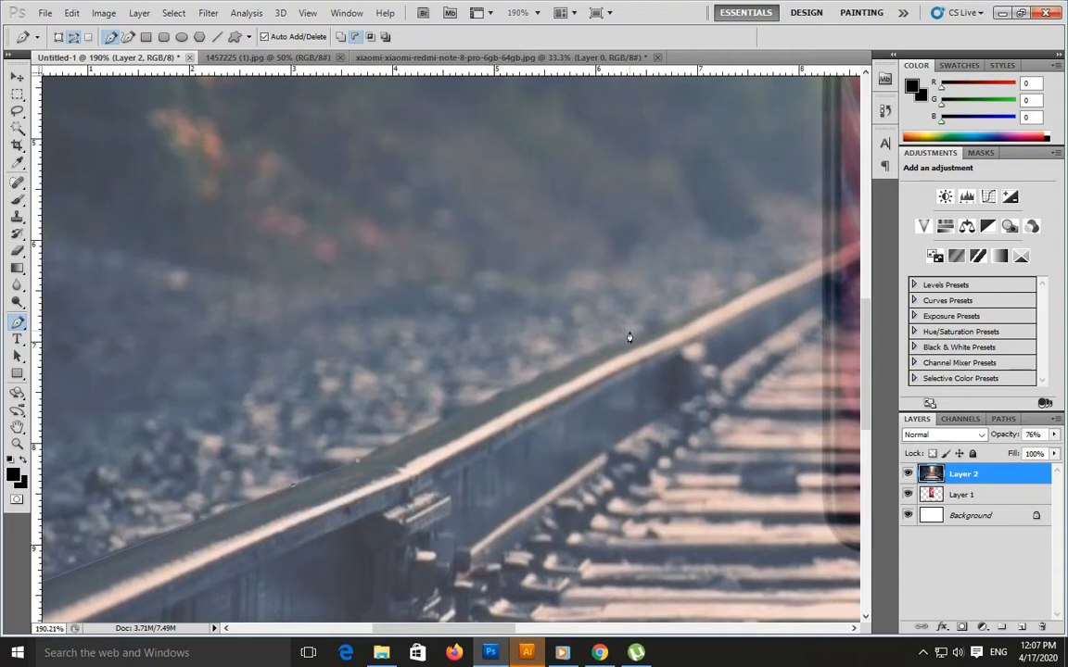
drag(468, 344, 149, 422)
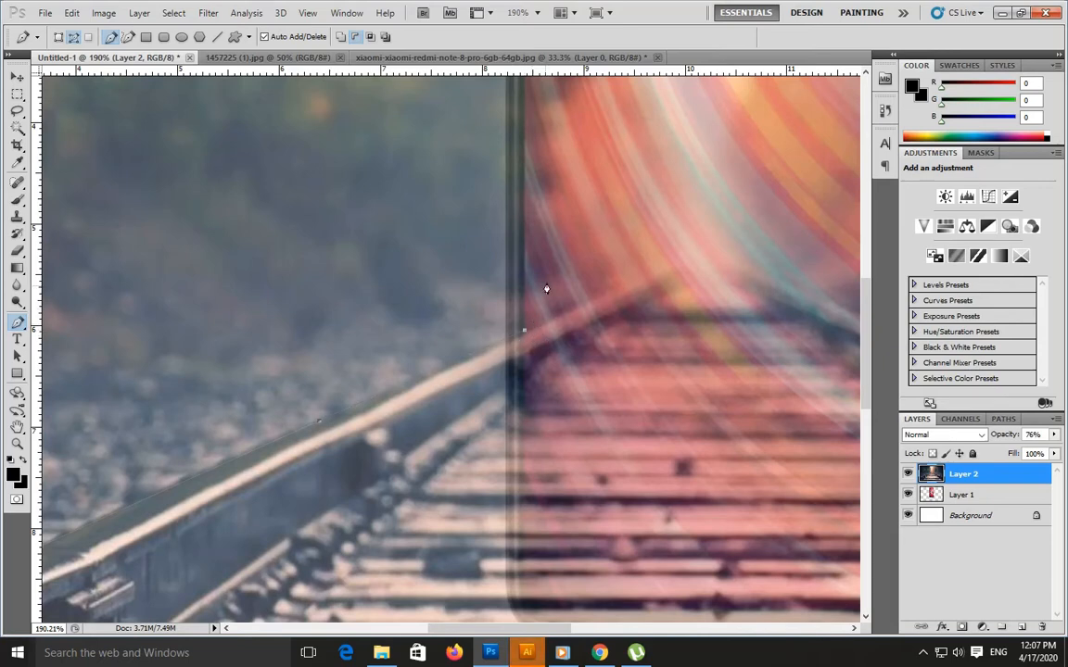
Trace the path up the screen's left edge, around its upper left corner and along the notch, closing it at the starting point
scroll(546, 289, up, 10)
click(524, 170)
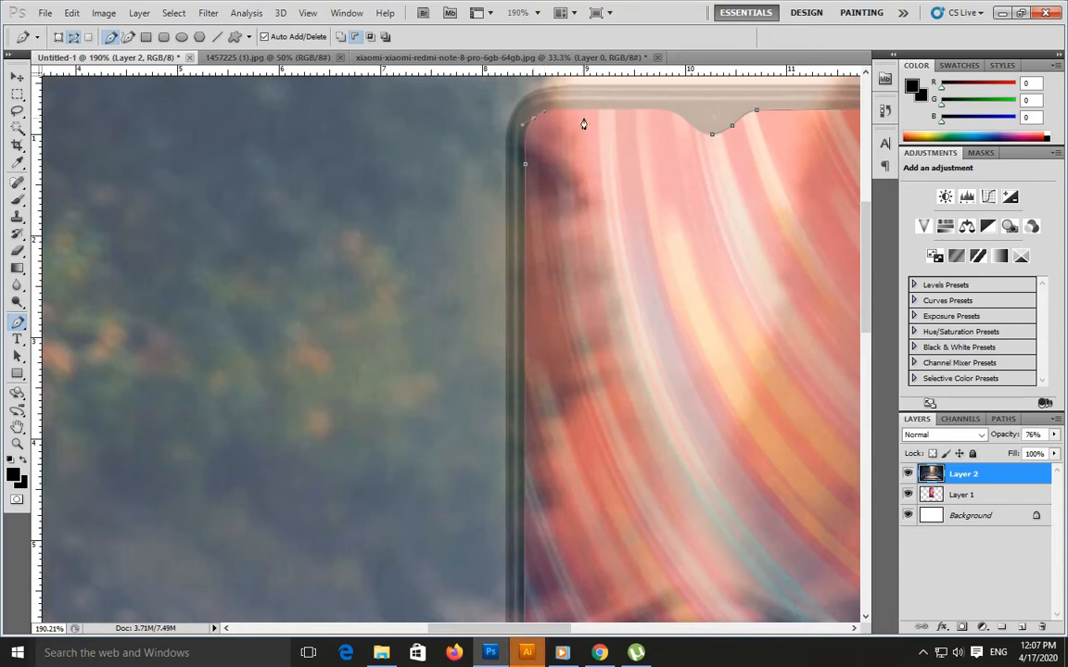
drag(590, 112, 631, 110)
key(ctrl+z)
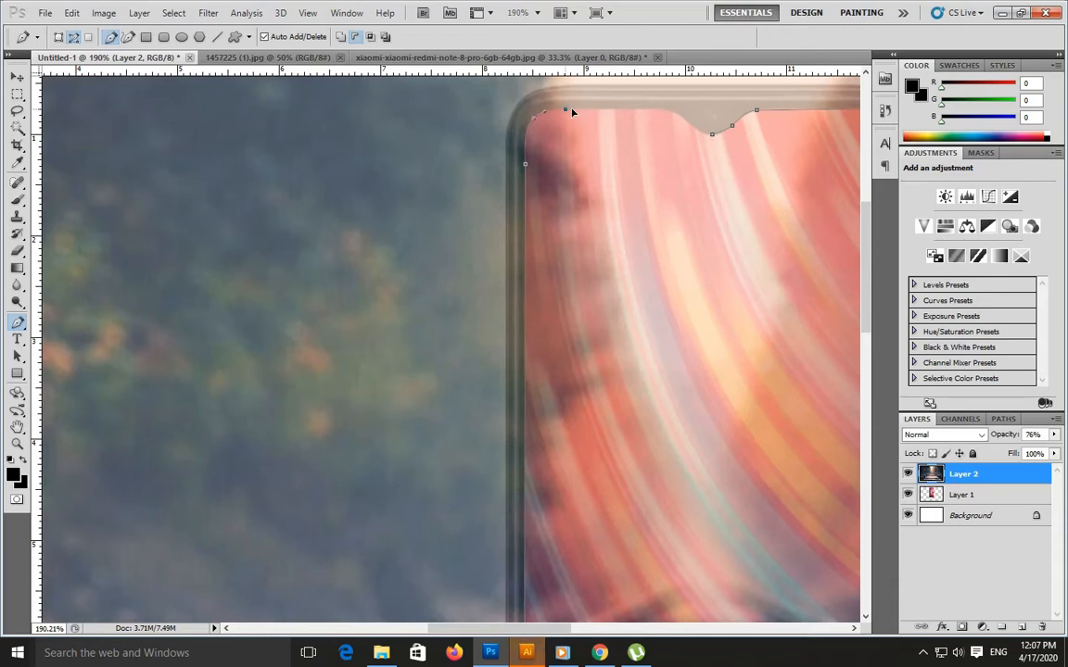
click(650, 112)
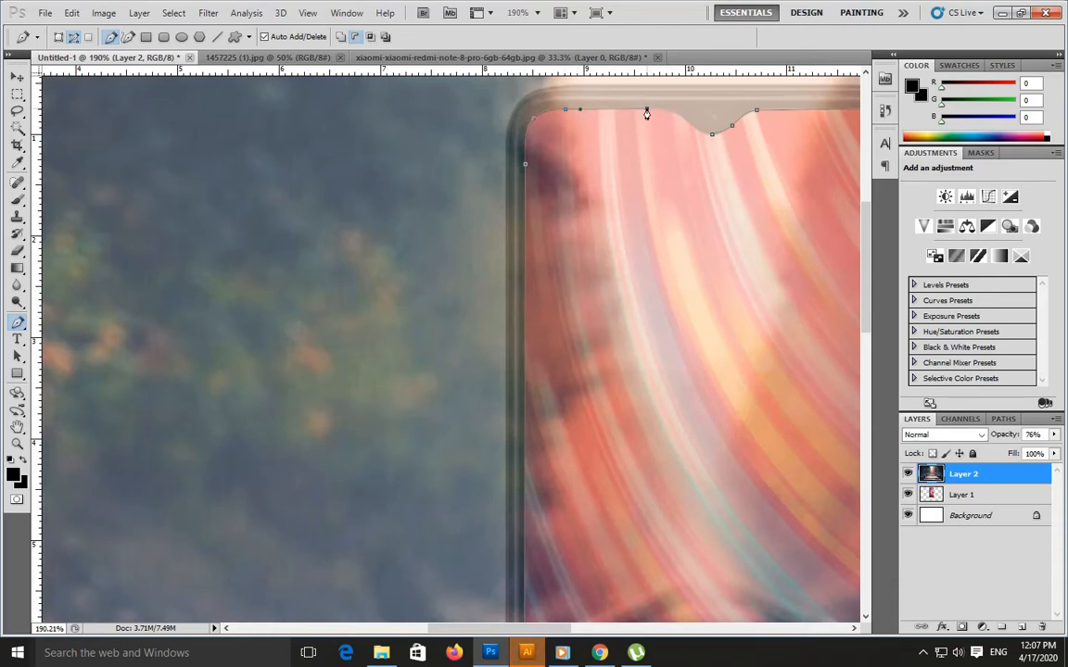
drag(682, 118, 691, 128)
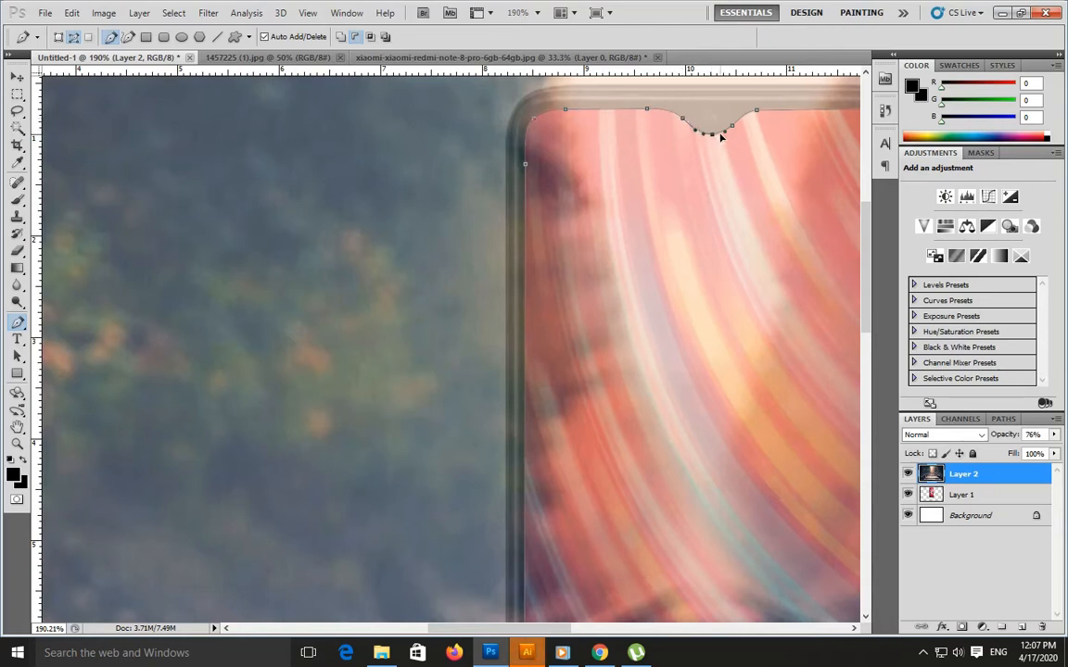
ctrl+click(731, 161)
Convert the path into a new anti-aliased selection with a 1.5-pixel feather radius and invert the selection
scroll(484, 176, down, 5)
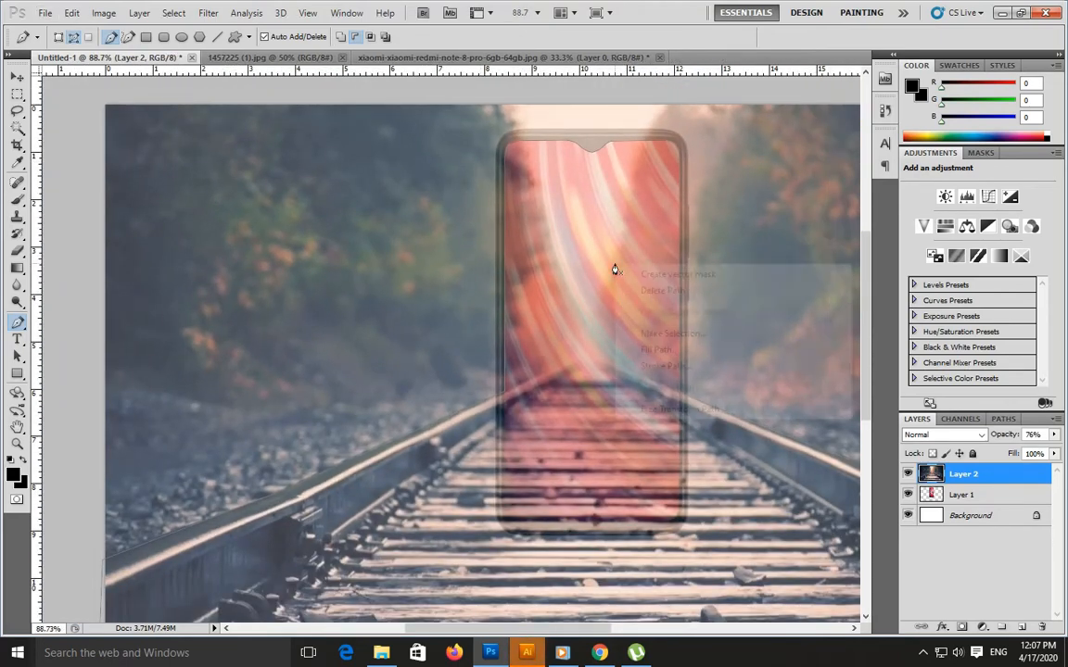
right_click(621, 276)
click(660, 333)
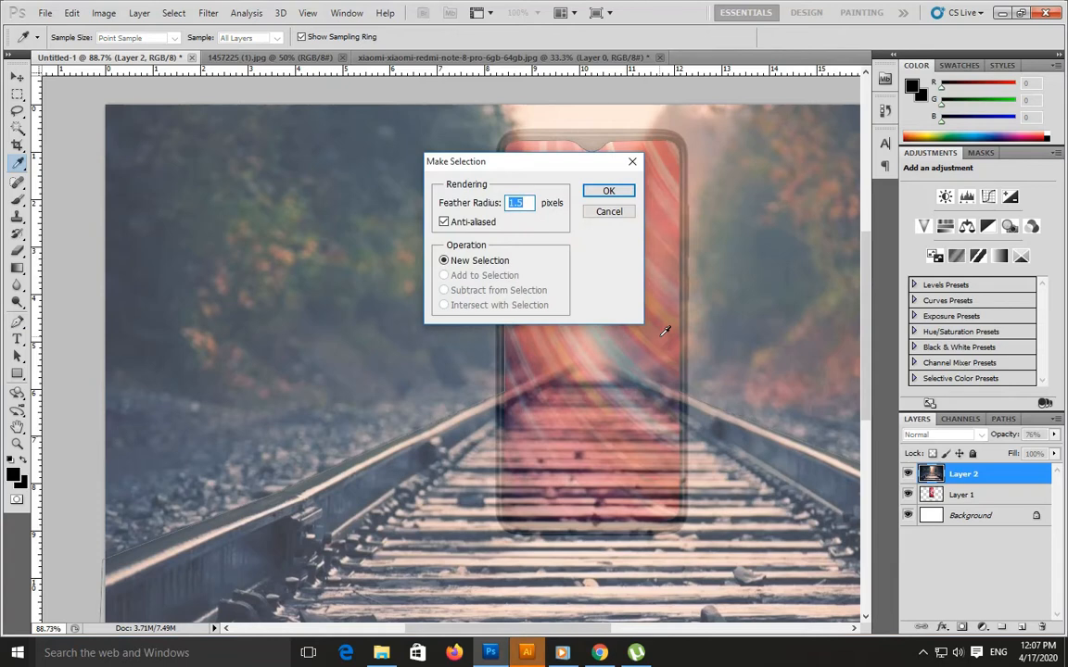
click(604, 192)
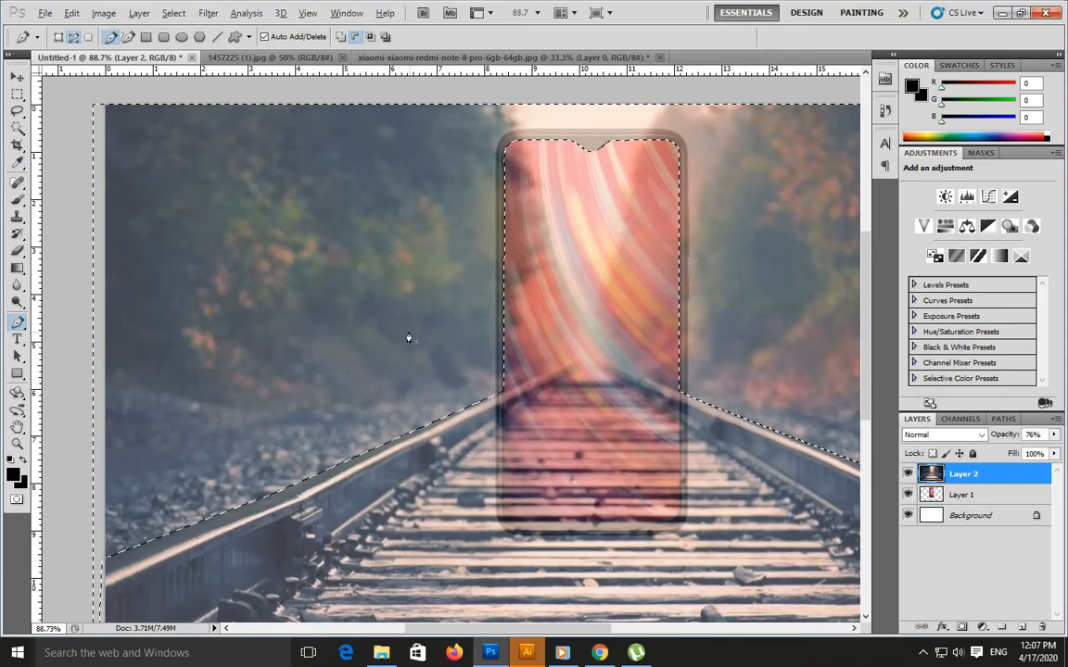
Delete the track photo's scenery outside the rails and phone screen from Layer 2, and deselect
scroll(404, 336, down, 4)
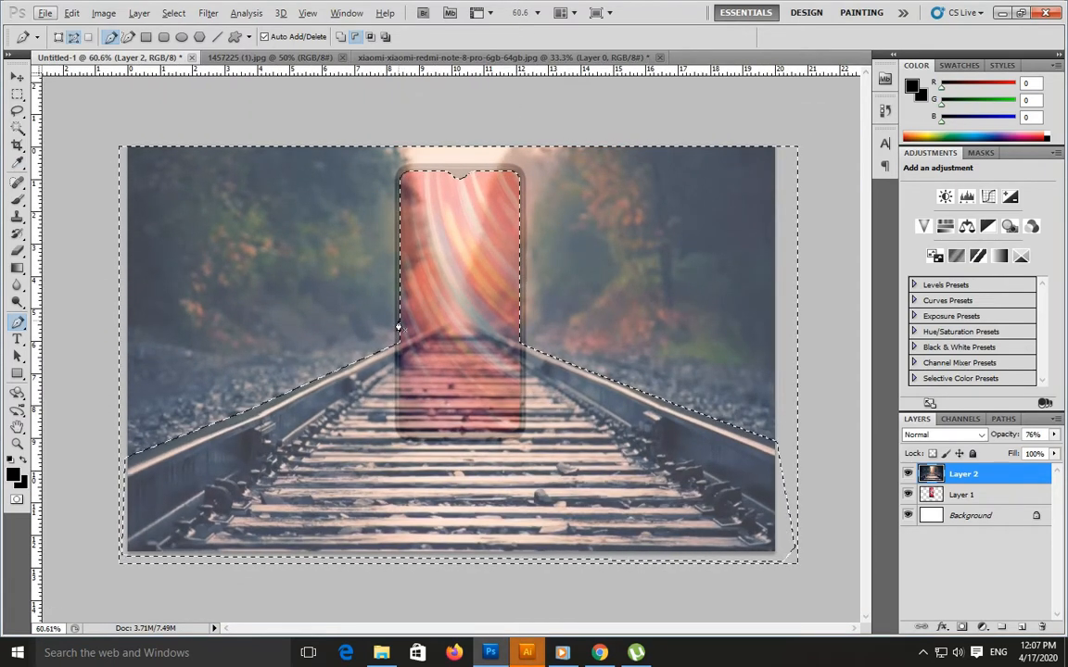
key(Delete)
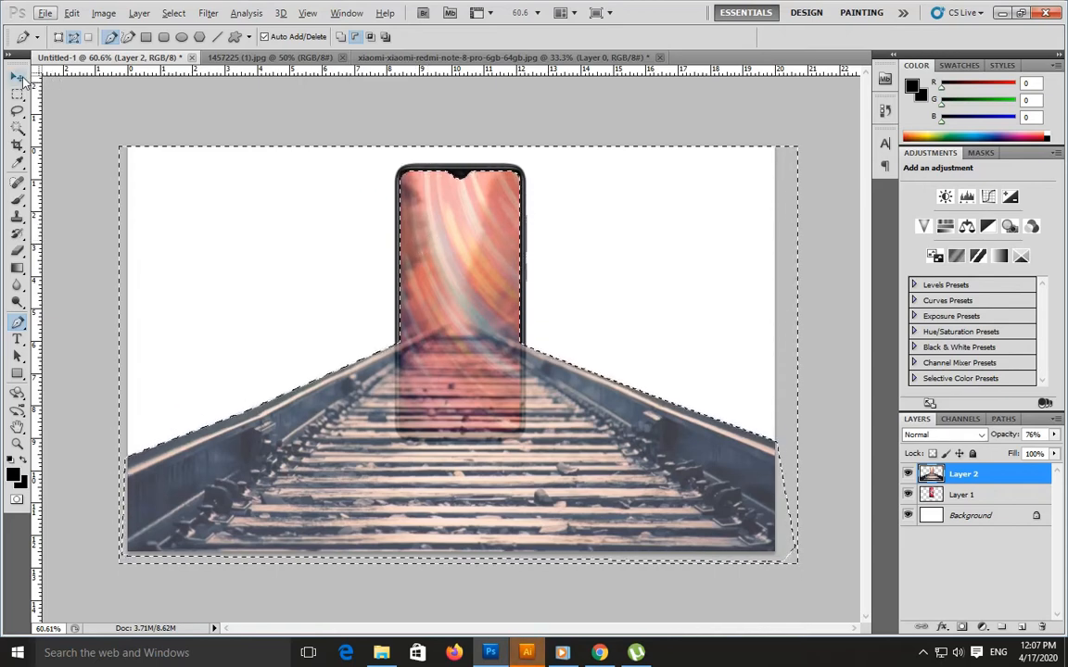
click(990, 496)
click(982, 474)
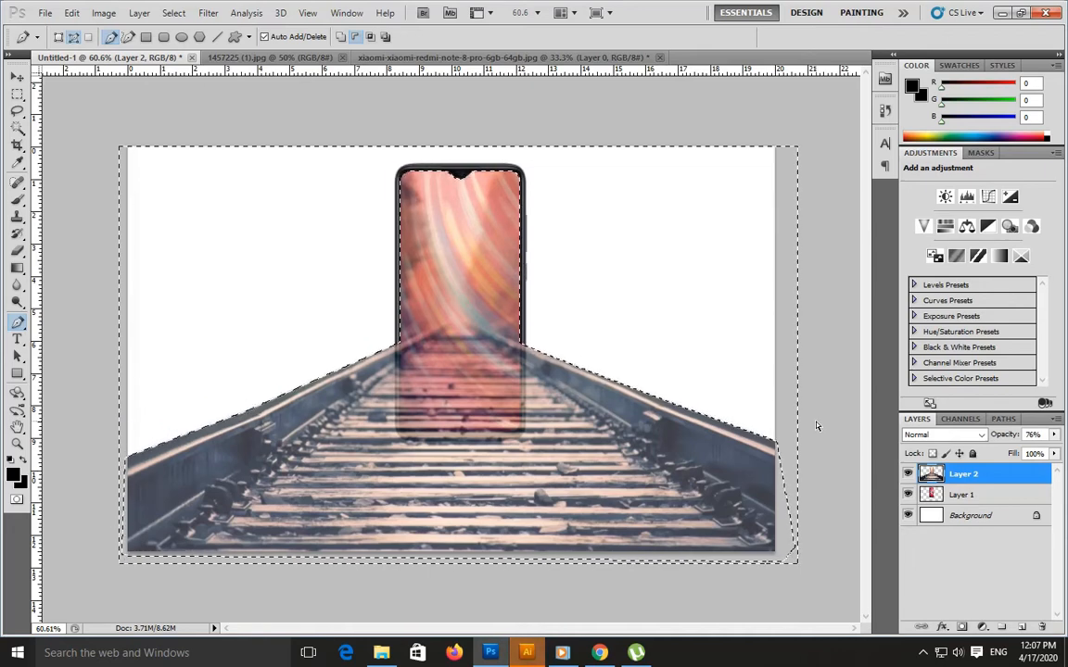
key(ctrl+d)
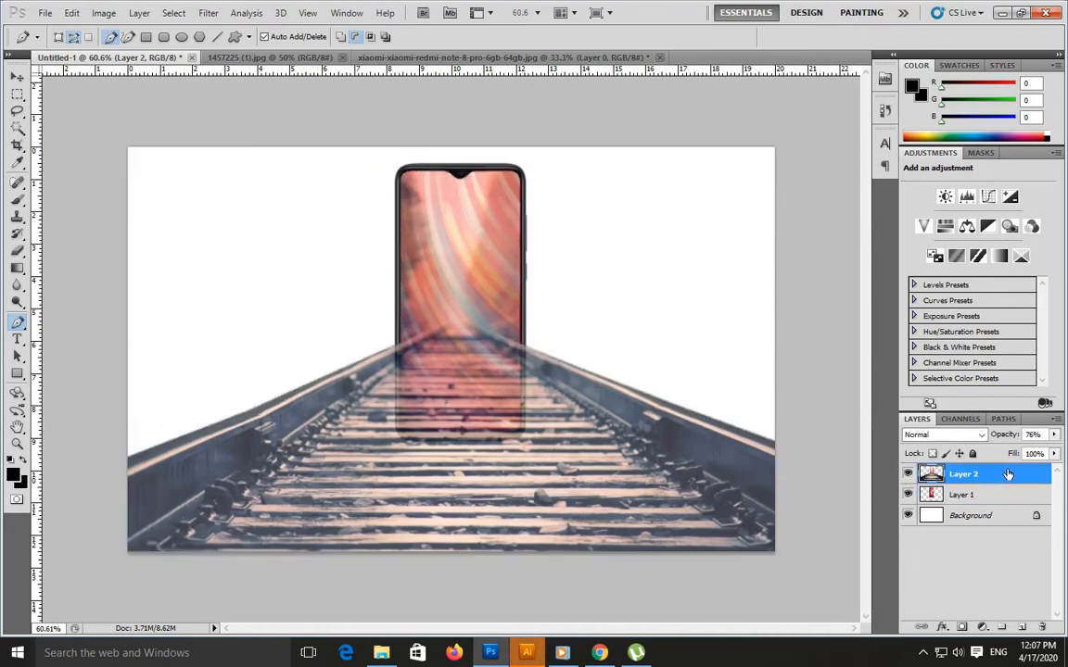
Restore Layer 2's opacity to 100% and deselect the layer with the Move tool
click(1056, 435)
drag(1037, 450, 1060, 450)
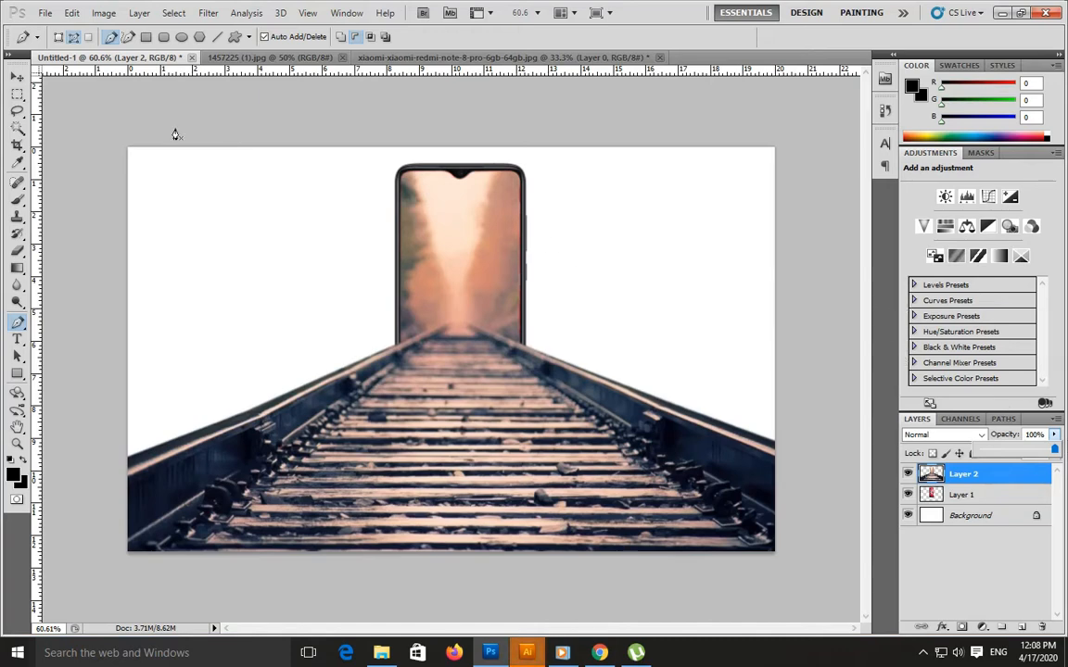
click(17, 76)
click(255, 198)
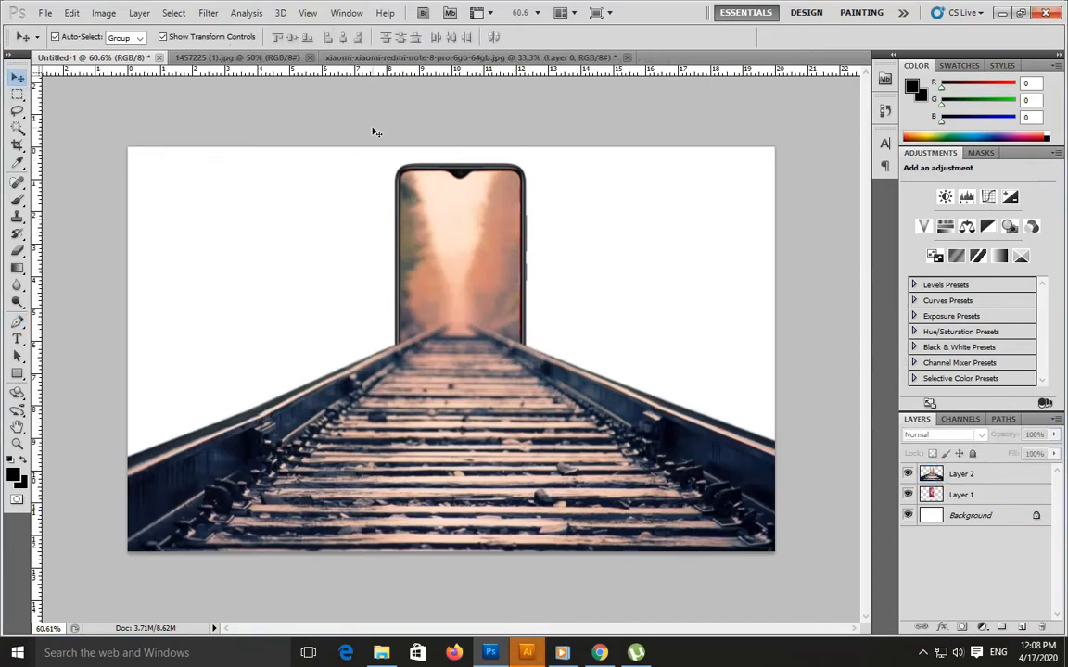
key(ctrl+minus)
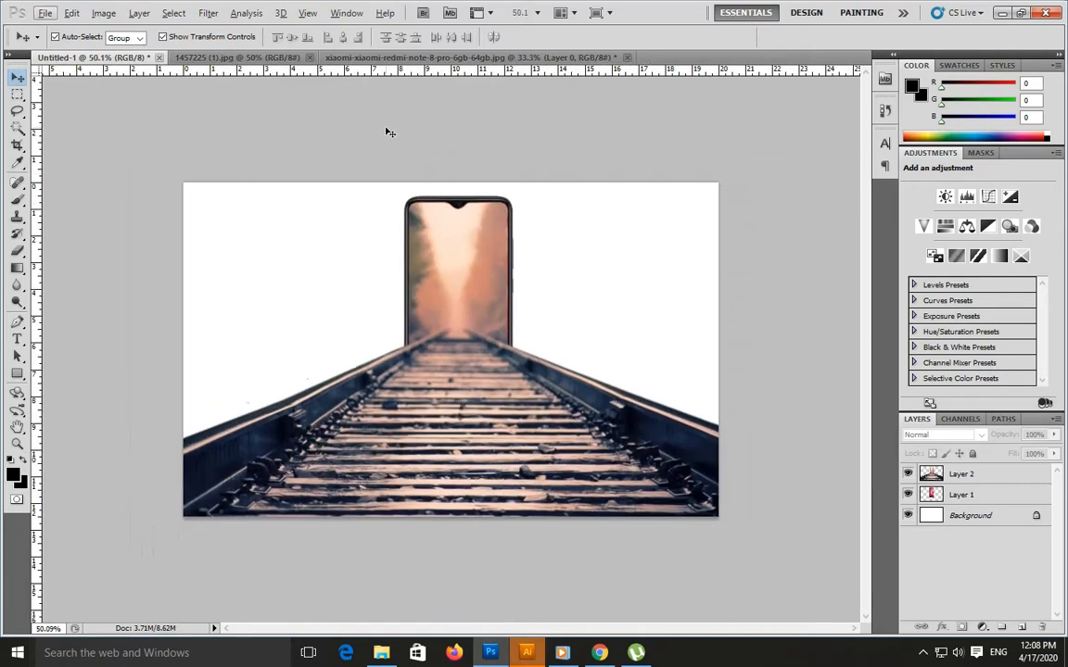
Close the xiaomi phone image without saving its changes, and close the railway track photo 1457225 (1).jpg
click(556, 57)
key(ctrl+w)
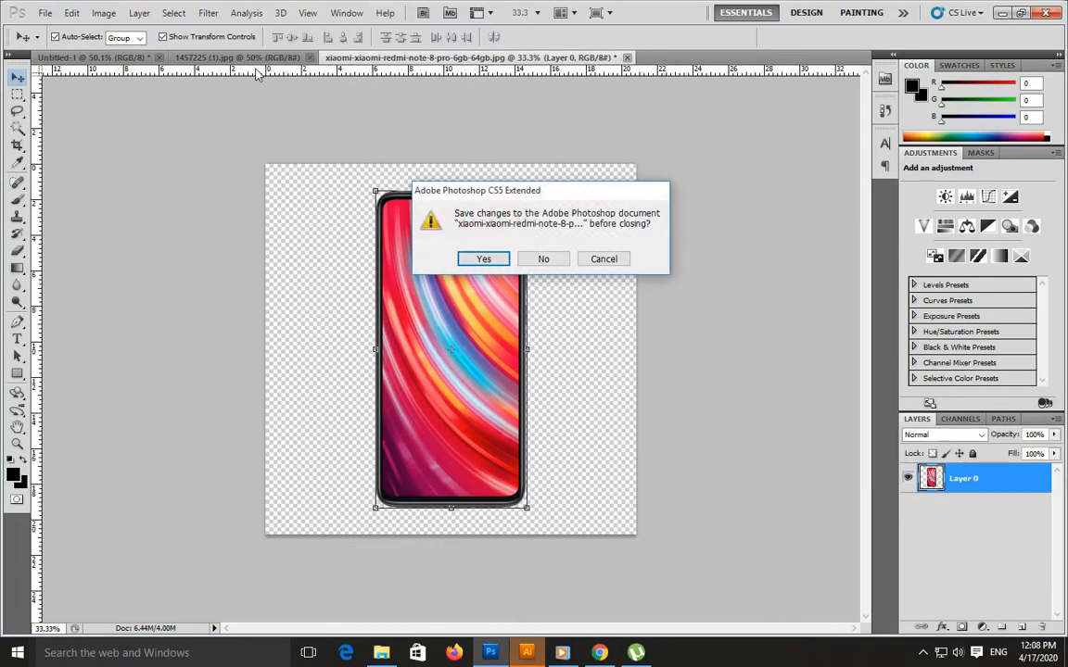
click(544, 261)
click(271, 58)
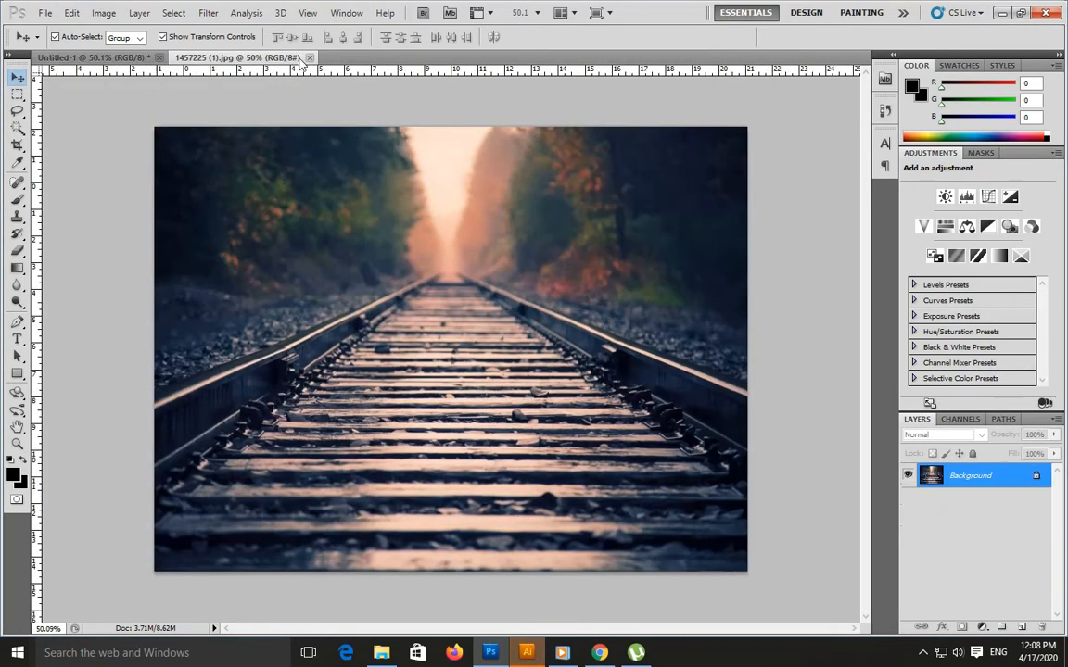
click(310, 57)
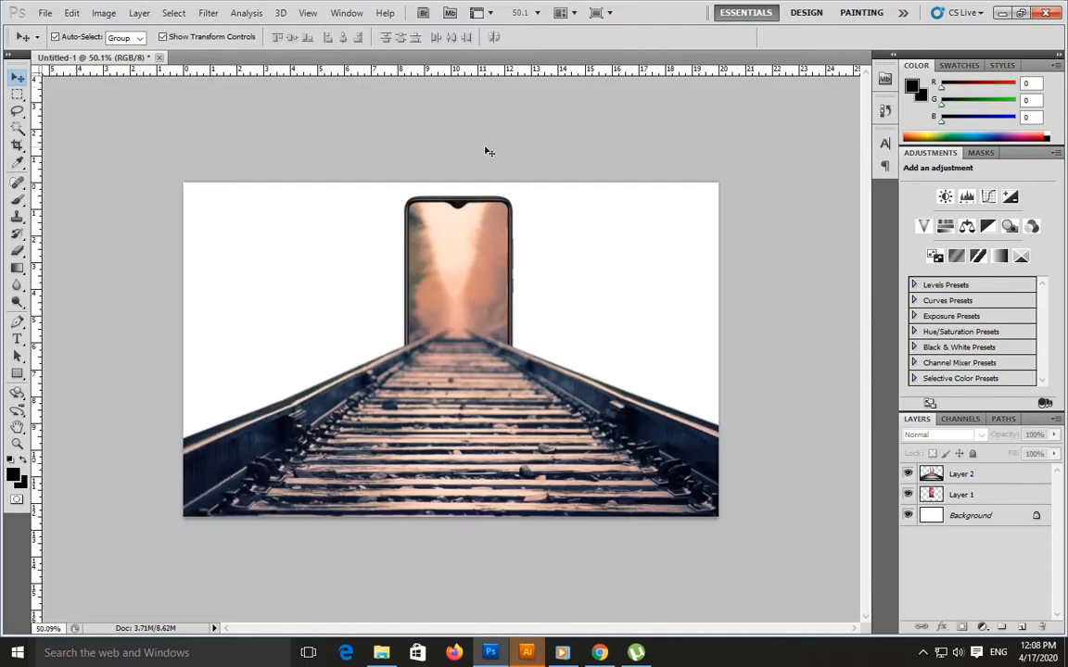
Open the camel desert photo 827274306_951c010a00_b and copy it into the Untitled-1 composite as a new layer
click(45, 13)
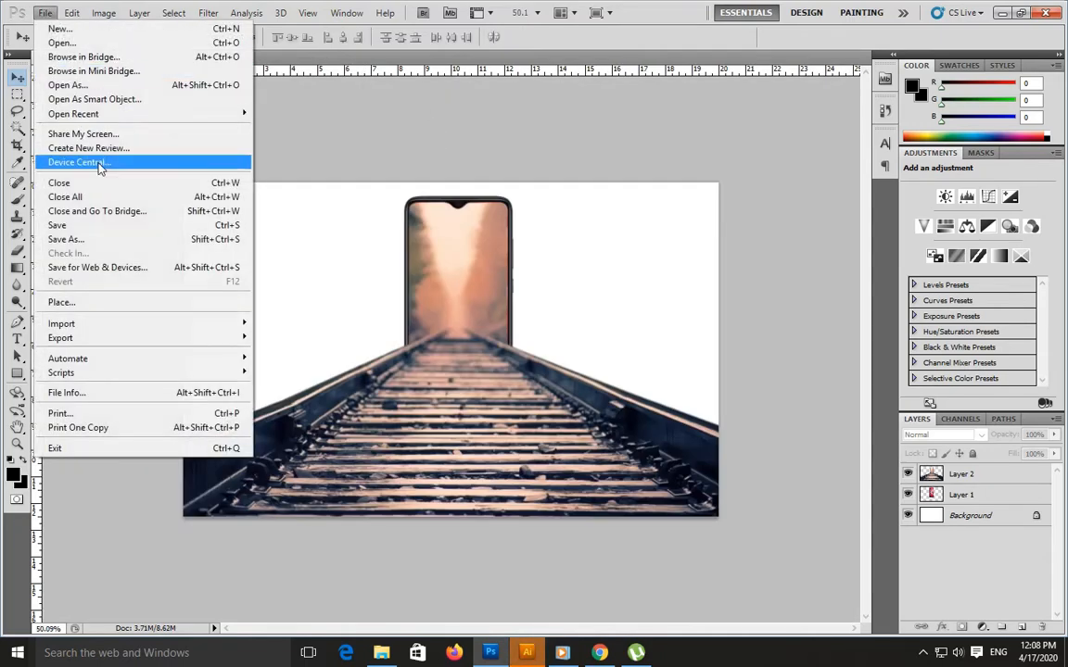
click(62, 43)
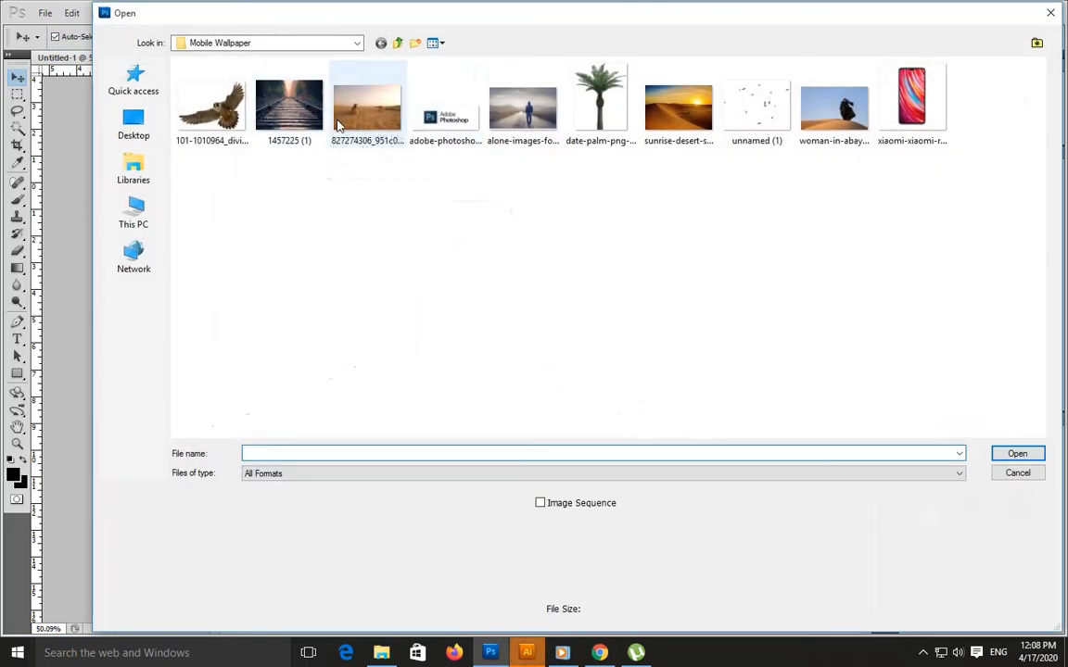
click(369, 123)
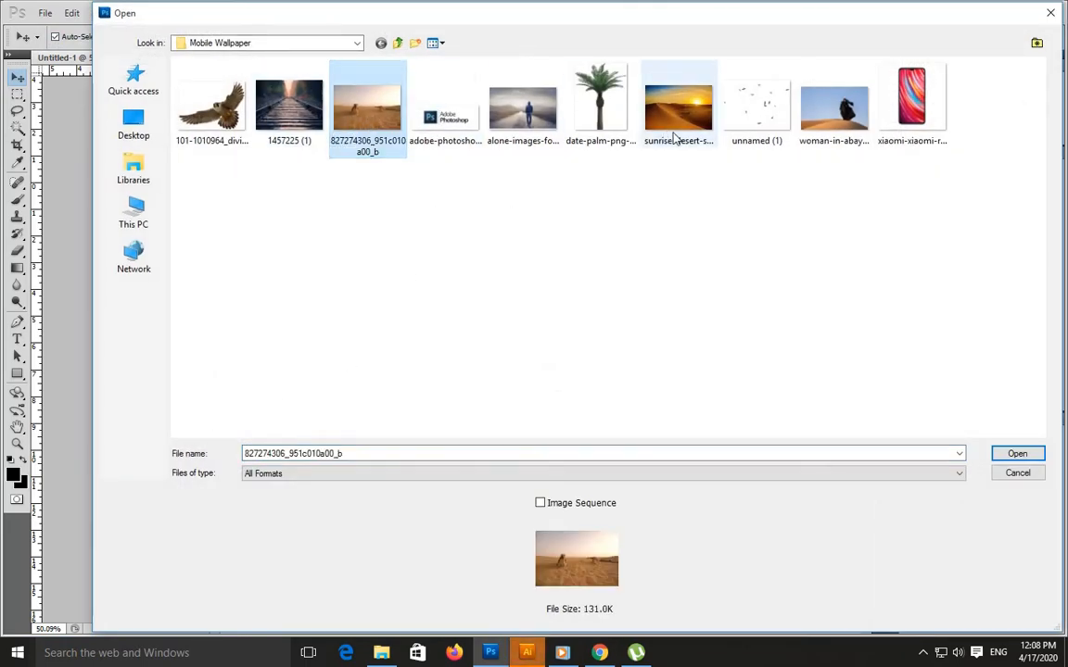
double_click(374, 120)
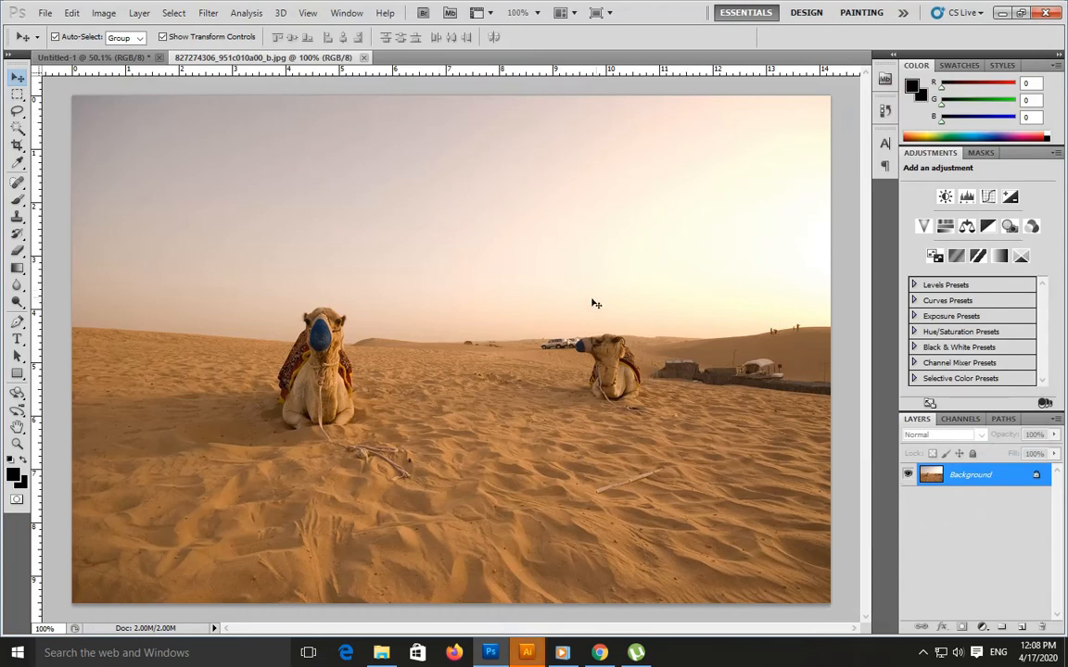
drag(90, 63, 439, 274)
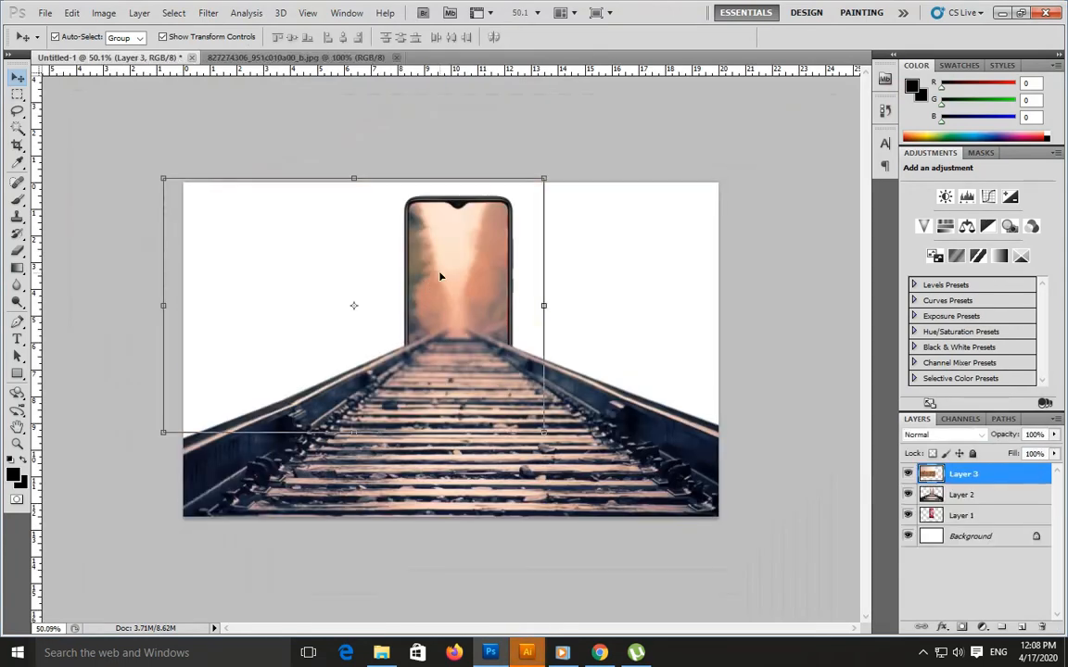
Scale the camel desert layer proportionally to about 148.66% and move it up so it spans the canvas width
drag(545, 431, 730, 556)
drag(623, 424, 623, 323)
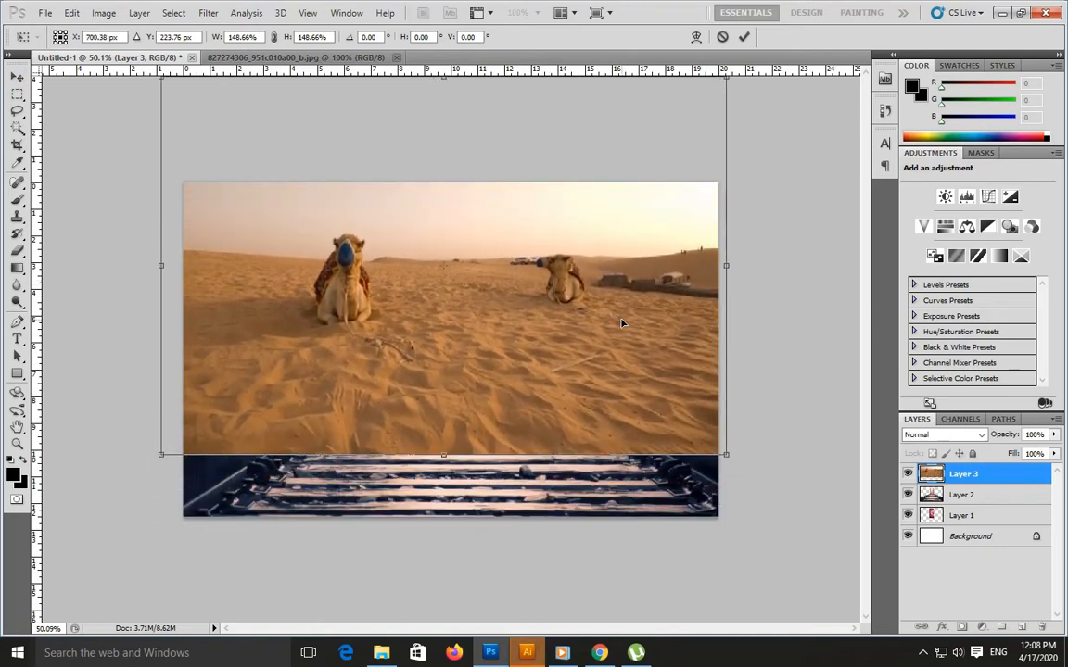
key(Return)
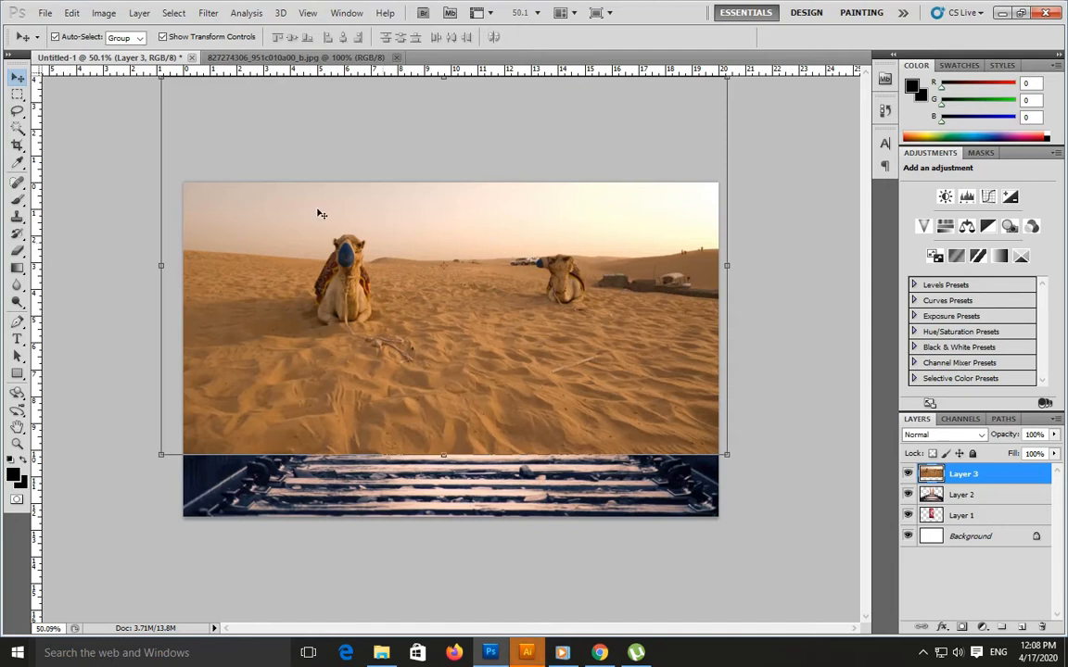
Move Layer 3 beneath the phone's Layer 1, then shift it slightly down and scale it to about 100.17%
drag(982, 473, 1008, 529)
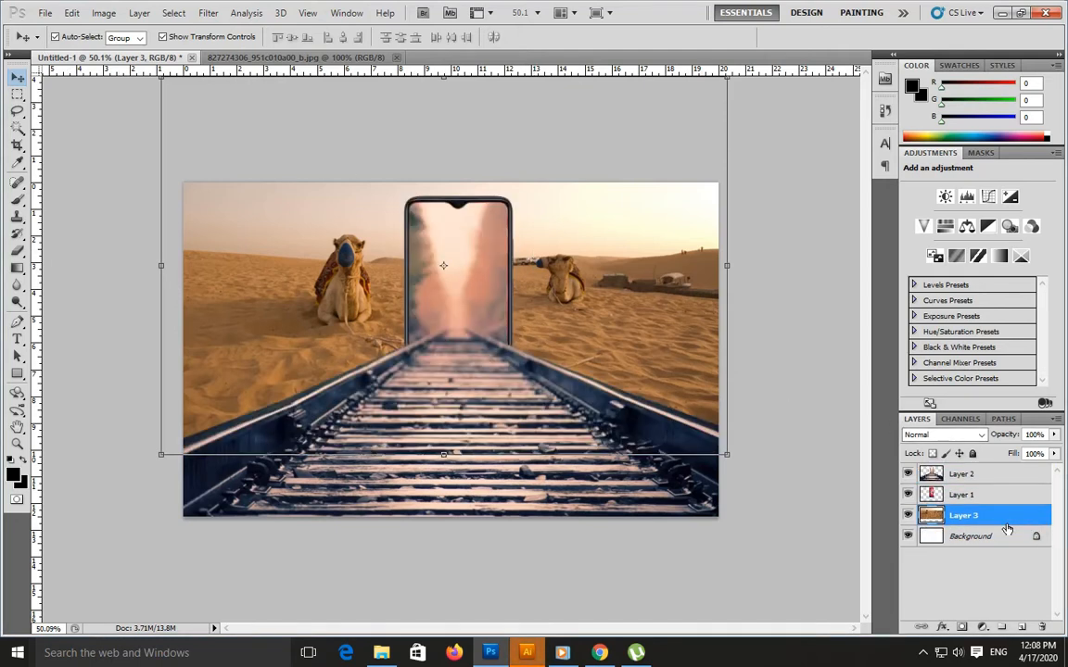
drag(602, 314, 605, 324)
mouse_move(727, 461)
mouse_down()
mouse_move(763, 484)
mouse_move(734, 446)
mouse_up()
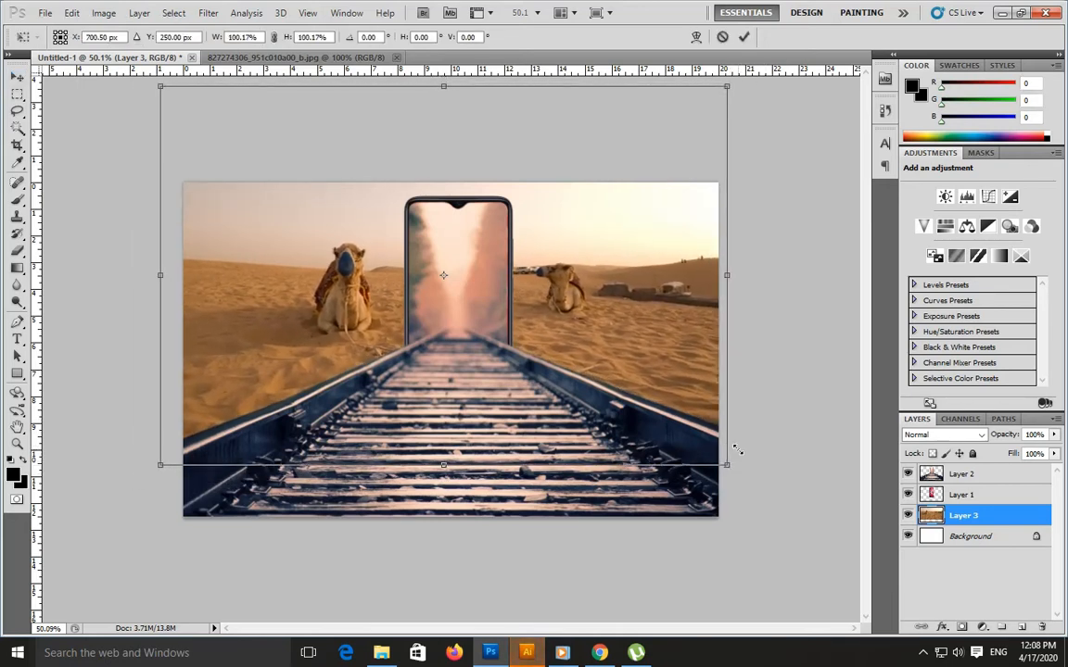
key(Return)
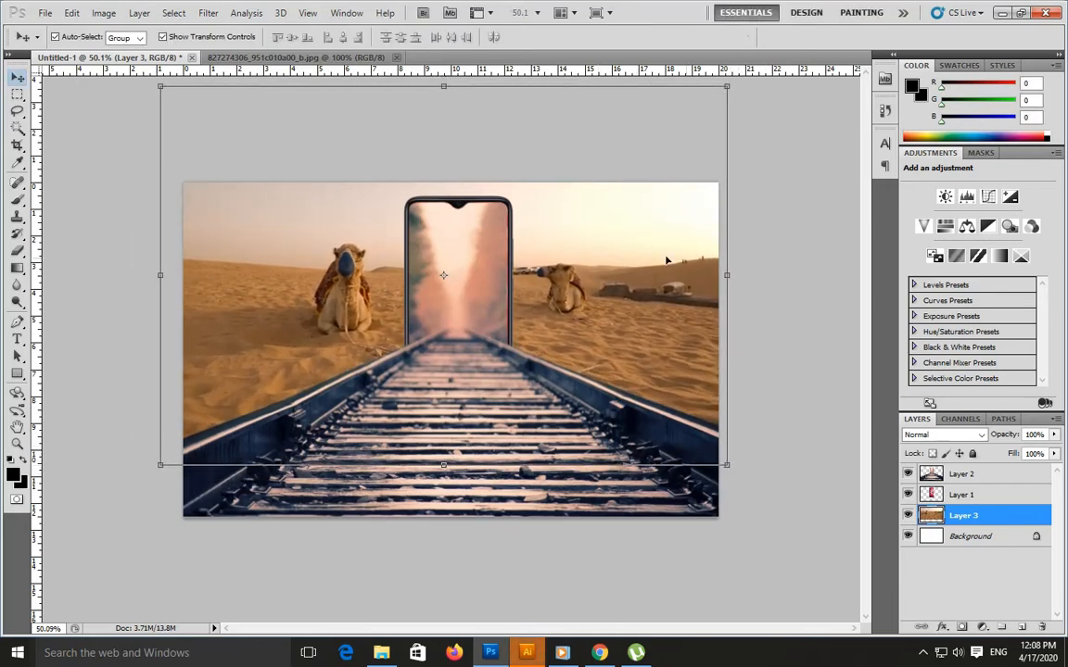
click(794, 253)
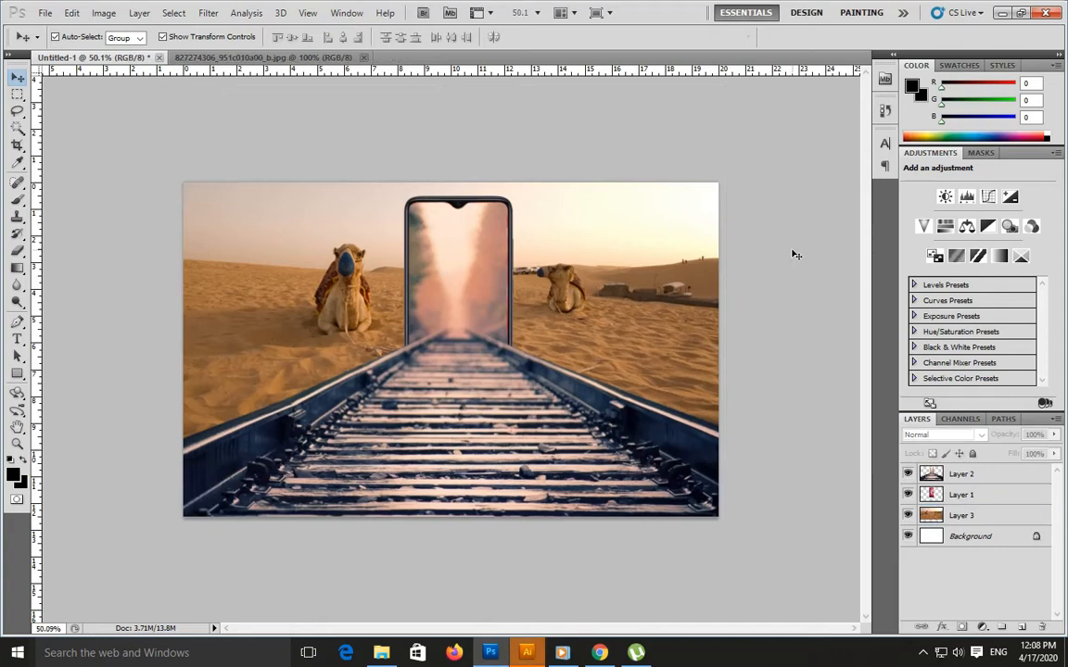
Close the camel desert photo and open the date-palm-png-palm-tree-png-1129 image
click(190, 56)
click(363, 58)
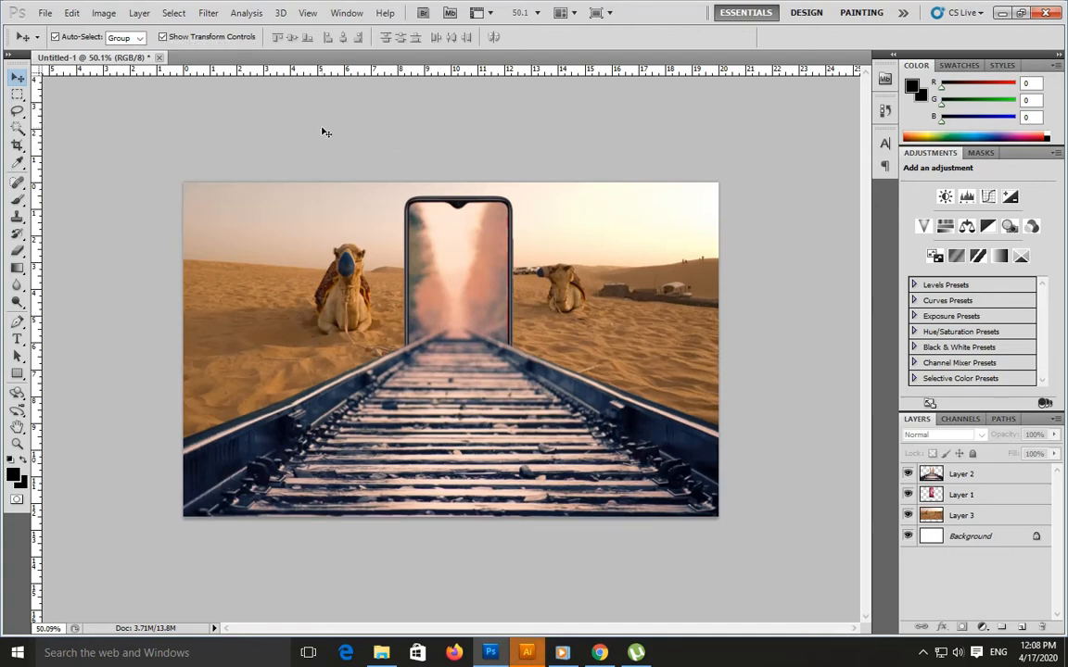
key(ctrl+o)
click(616, 102)
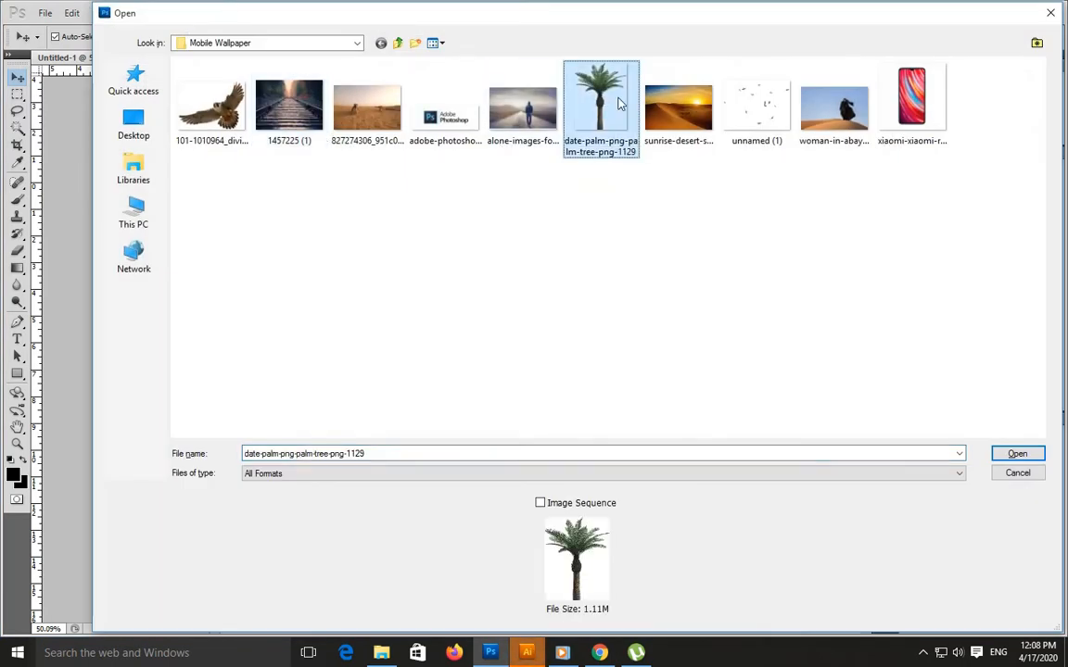
double_click(601, 112)
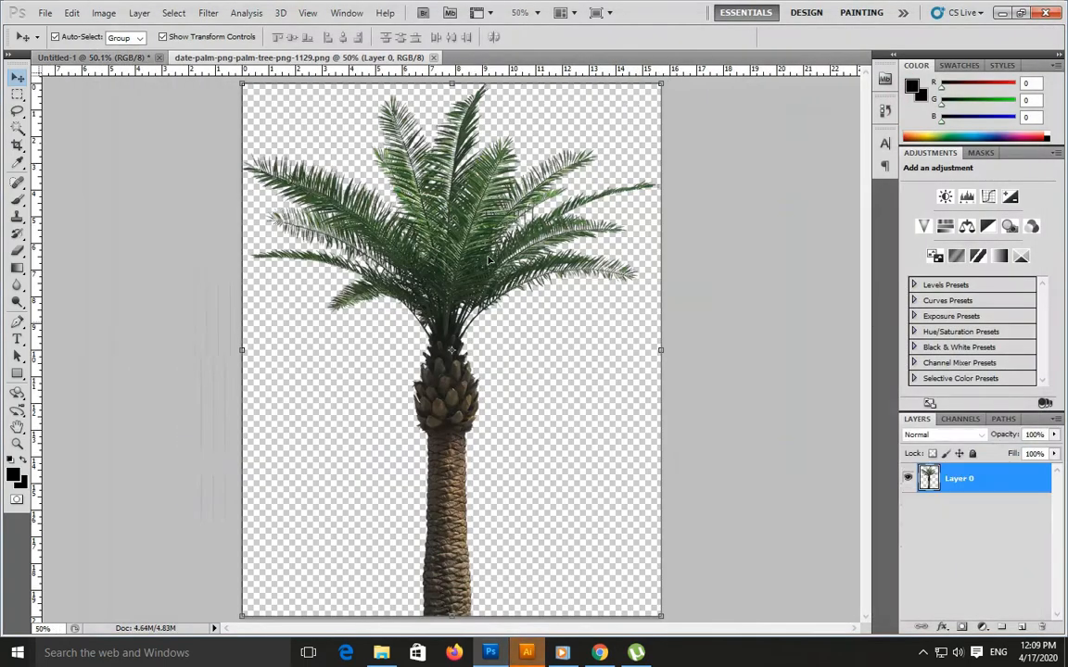
Copy the palm tree into the composite and shrink it to stand on the sand left of the nearer camel
drag(436, 425, 150, 132)
drag(108, 63, 241, 241)
drag(478, 494, 326, 280)
drag(281, 207, 260, 240)
key(Return)
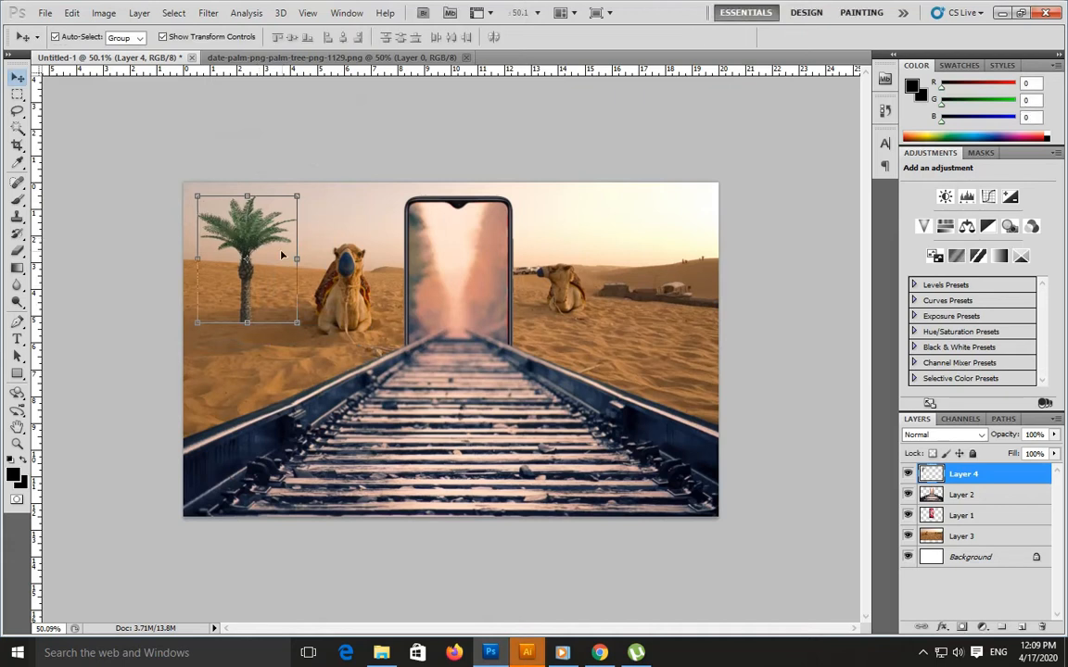
click(361, 164)
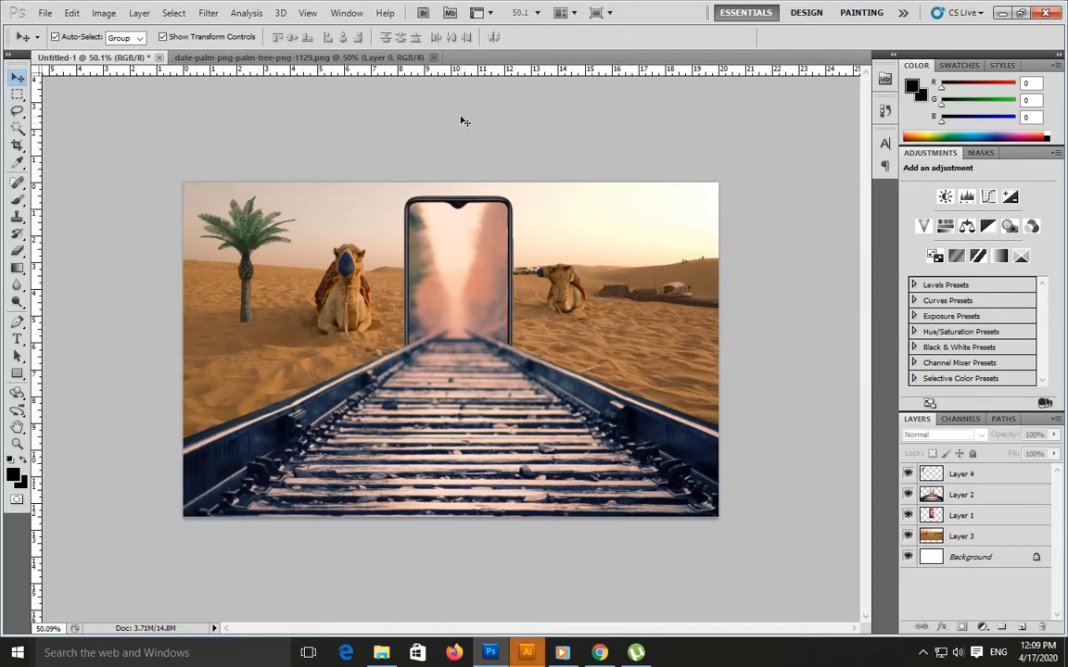
Close the palm tree image and open the sunrise-desert-safrai-dubai photo
click(246, 57)
key(ctrl+w)
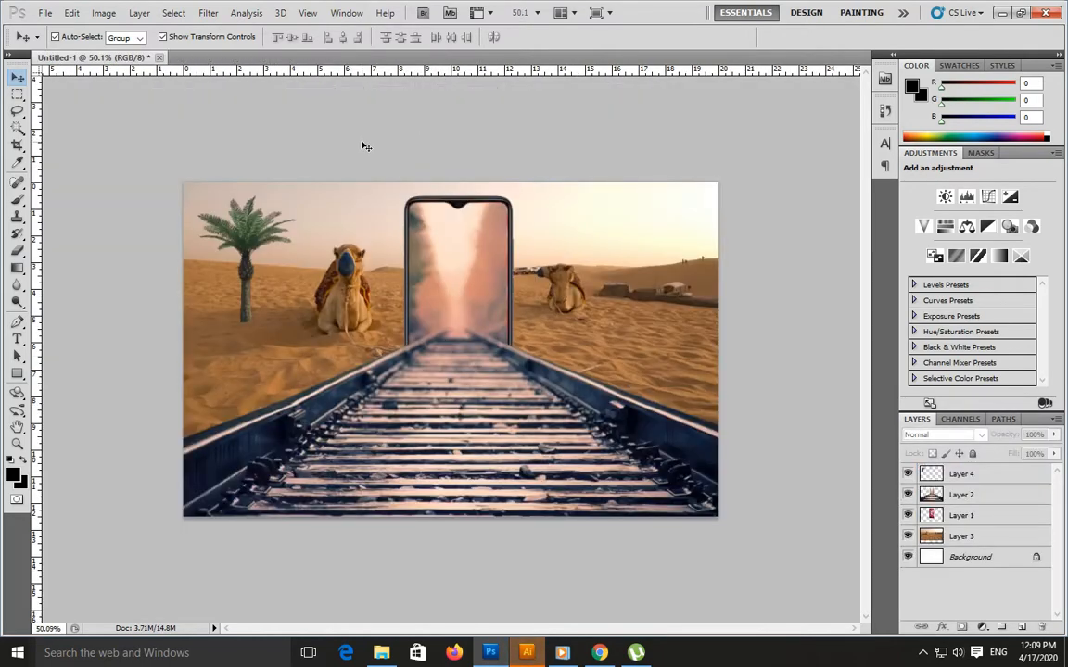
key(ctrl+o)
click(687, 133)
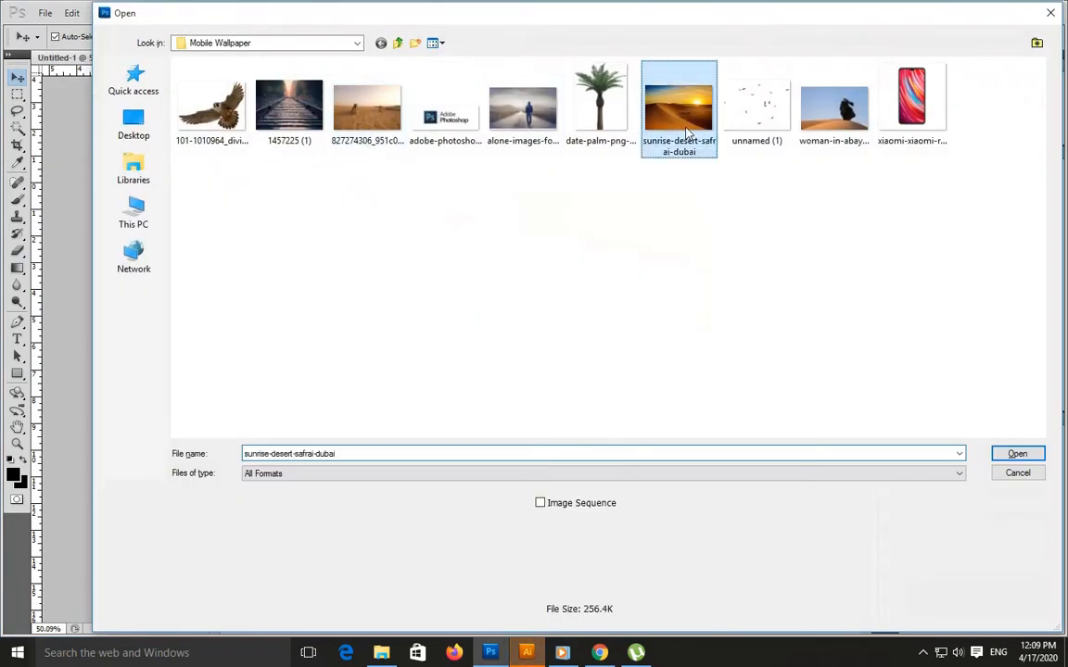
double_click(687, 132)
Copy the sunrise desert photo into the composite and scale it to about 187.87% so it covers the whole canvas
drag(68, 48, 375, 249)
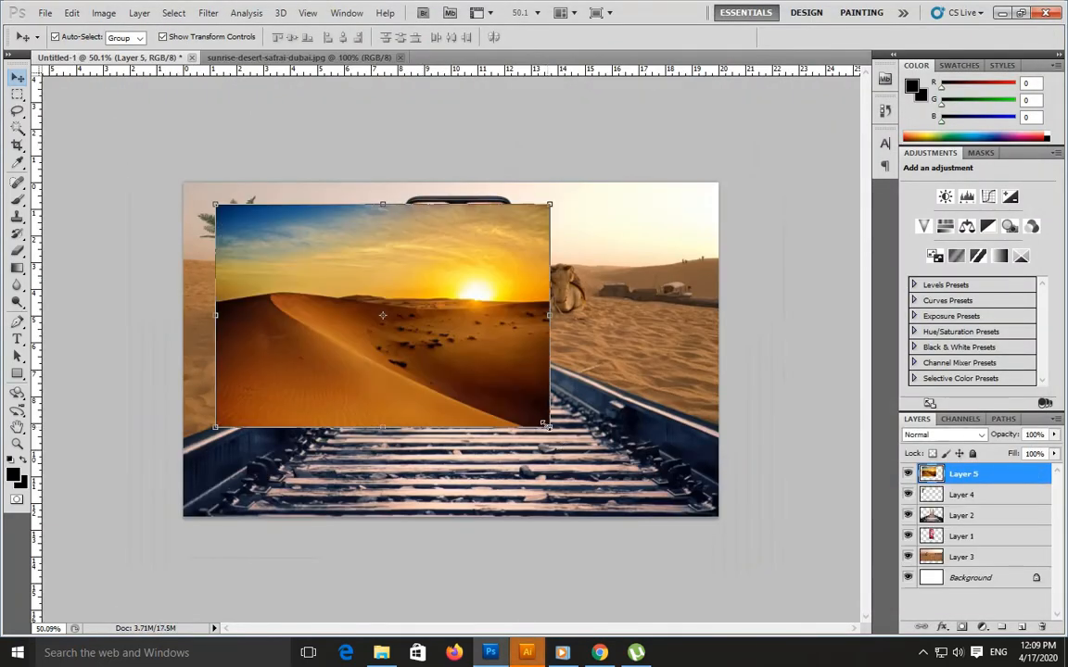
drag(545, 426, 628, 413)
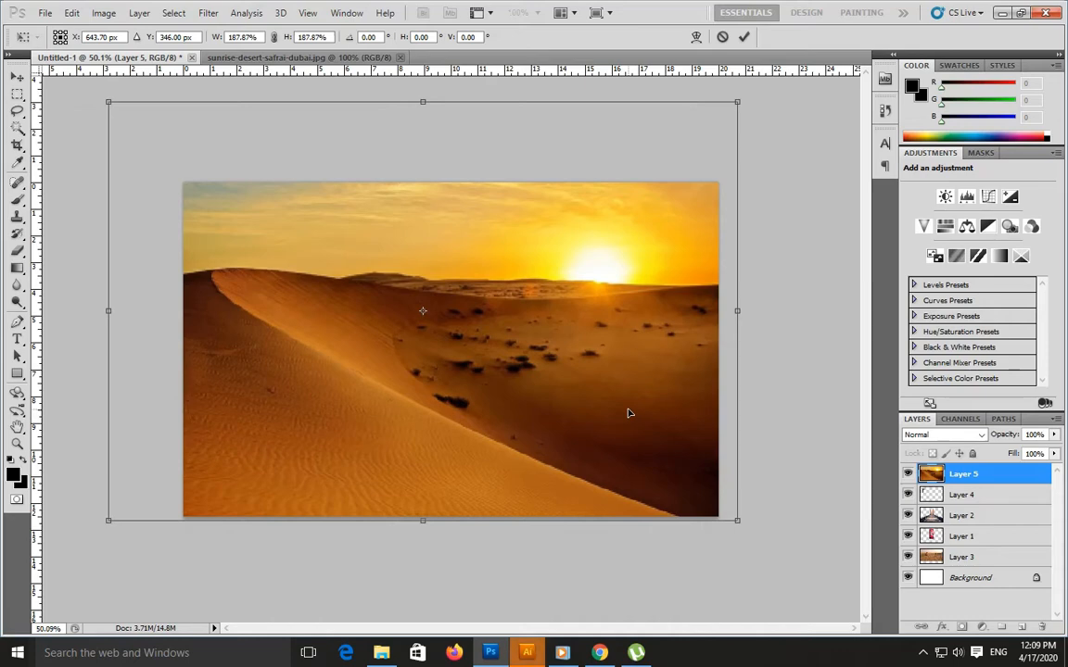
key(Return)
Place the sunrise Layer 5 directly above Layer 3 in the stack and set its blend mode to Screen
key(ctrl+shift+bracketleft)
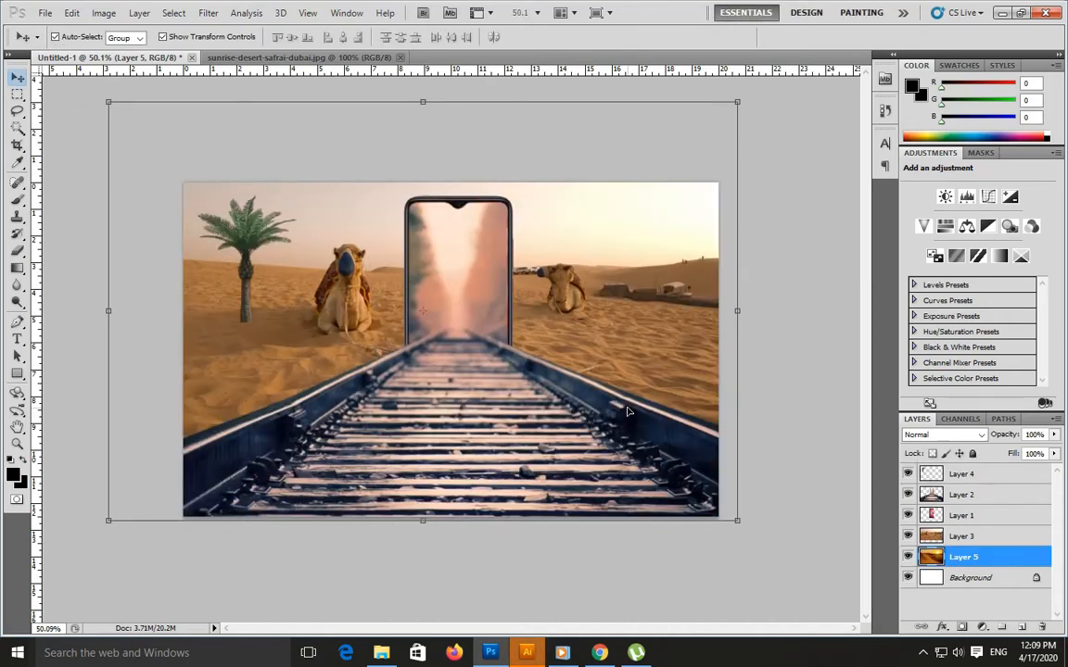
key(ctrl+bracketright)
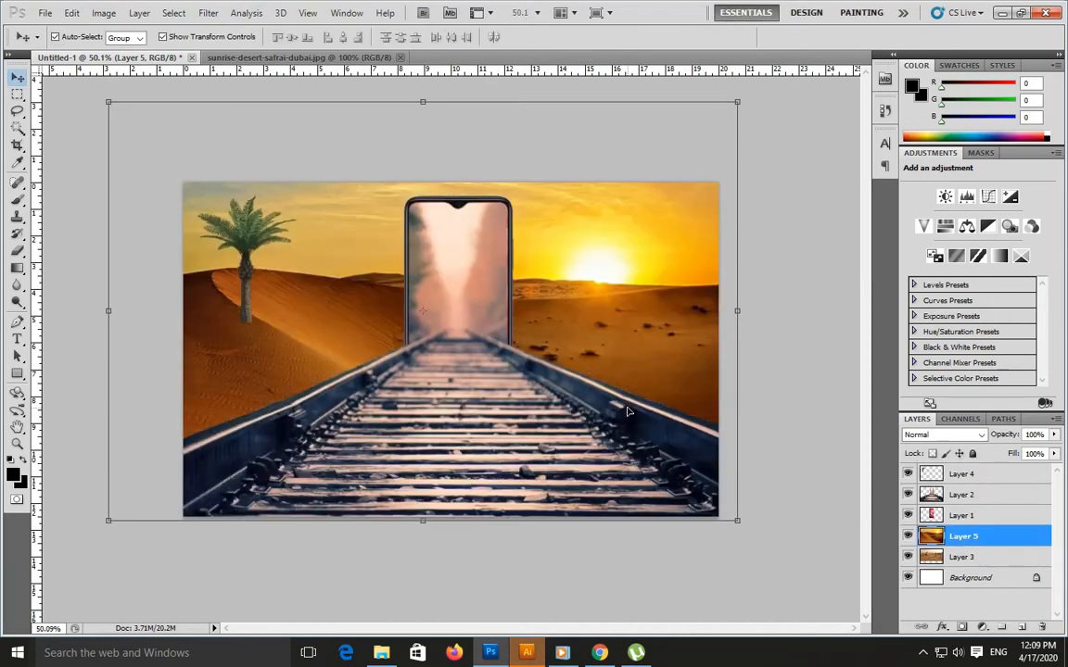
click(980, 435)
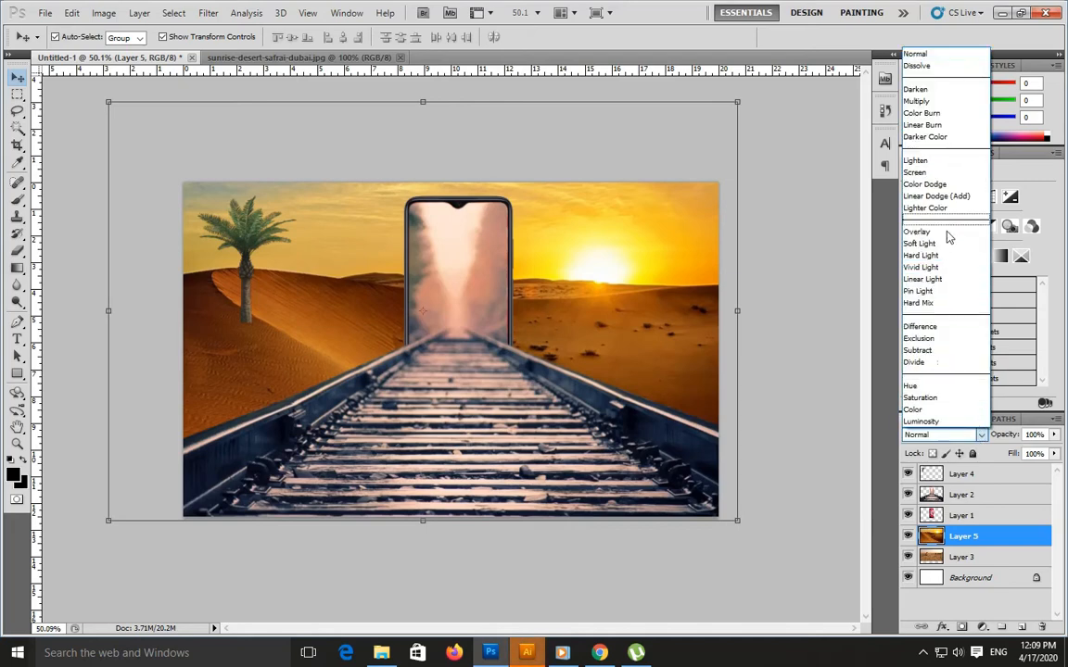
click(939, 171)
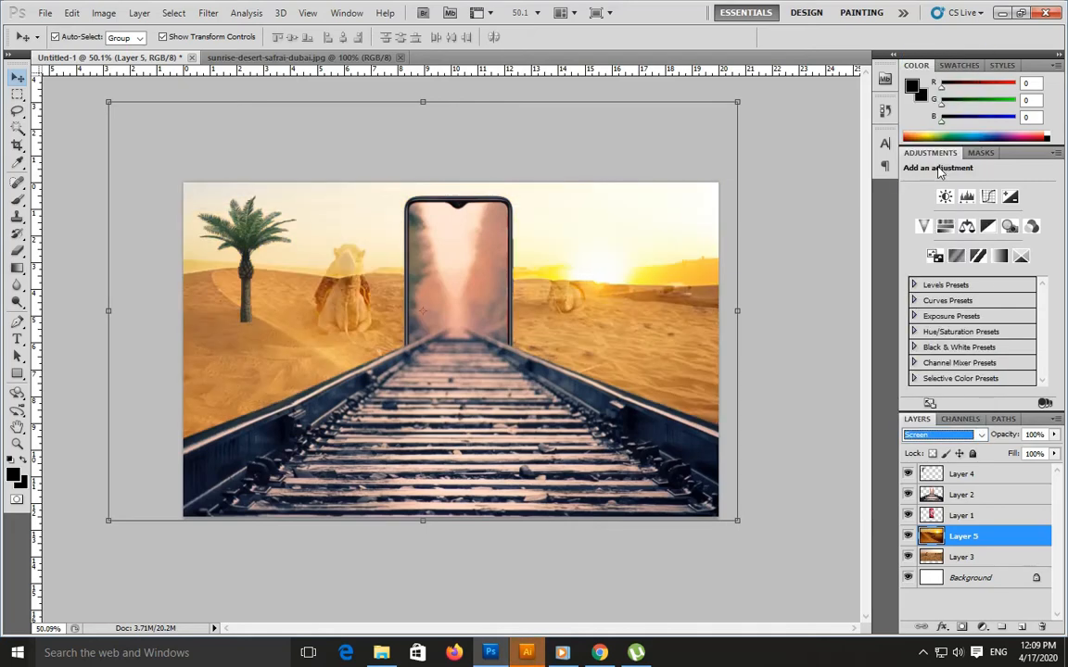
Duplicate Layer 5, hide the copy and reselect the original Layer 5
drag(997, 539, 1021, 627)
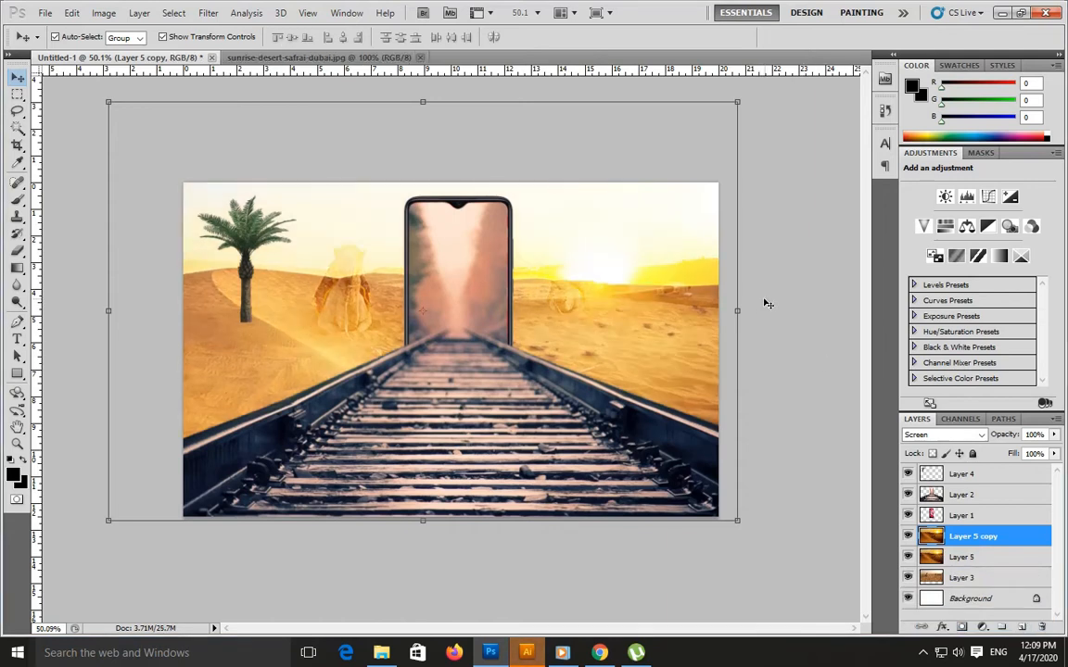
click(980, 434)
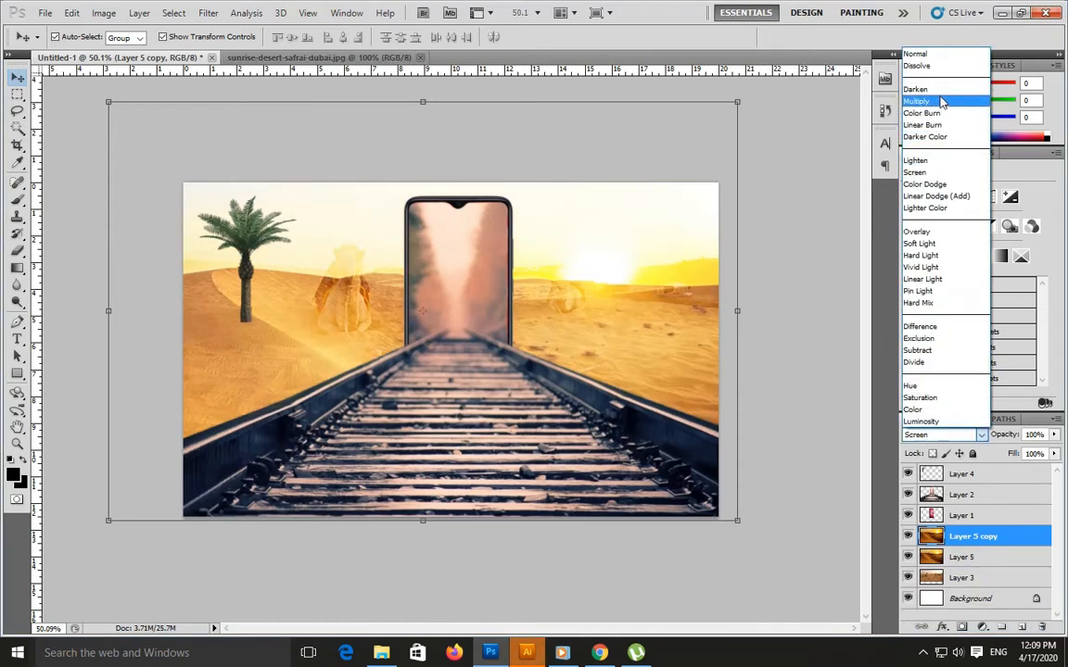
click(684, 200)
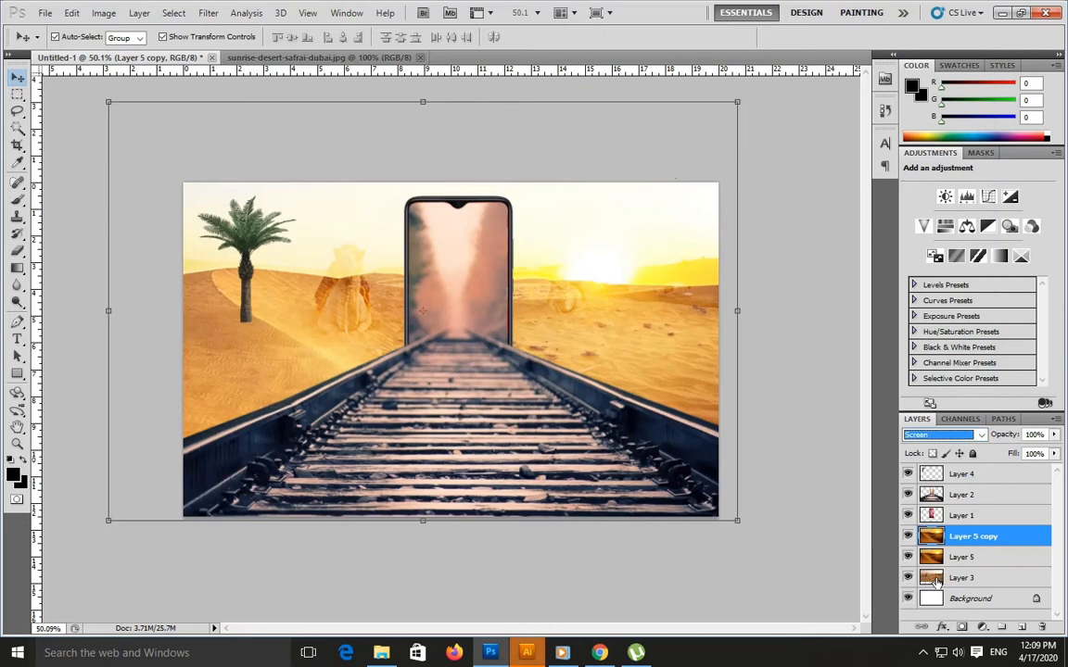
click(908, 536)
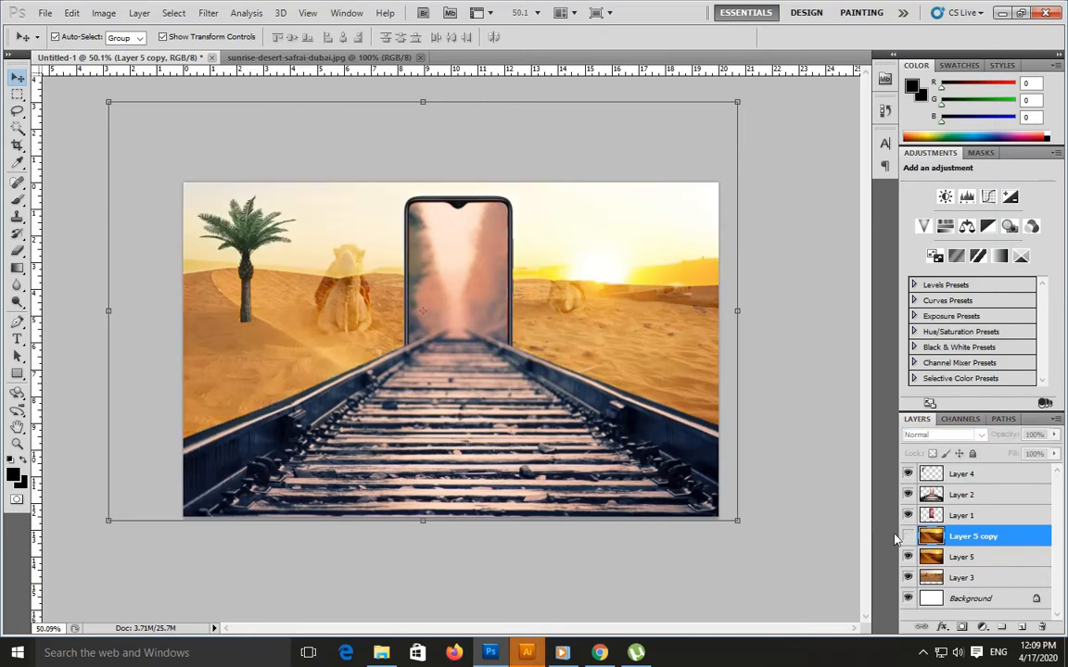
click(663, 310)
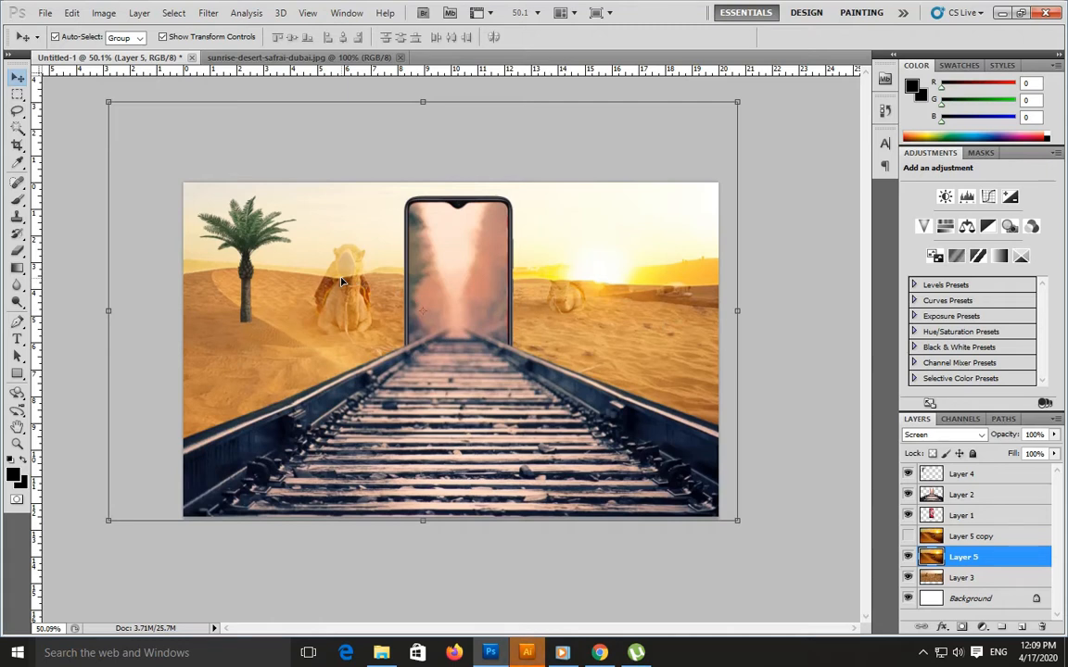
Delete the hidden Layer 5 copy and set the blend mode of the remaining sunrise Layer 5 to Normal
click(1005, 539)
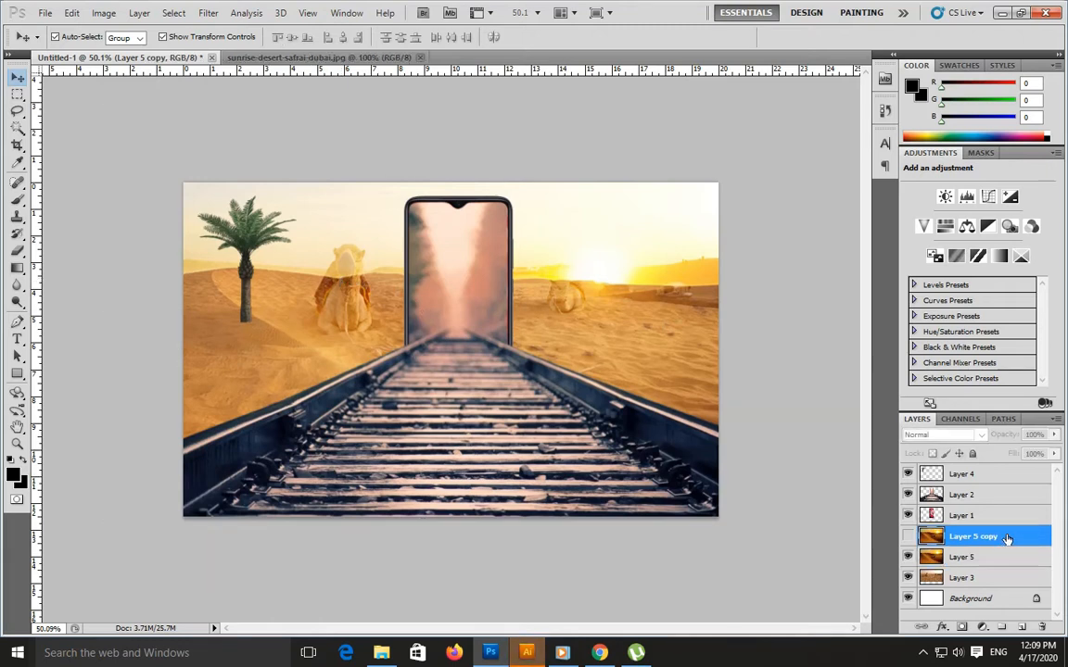
drag(1009, 541, 1041, 626)
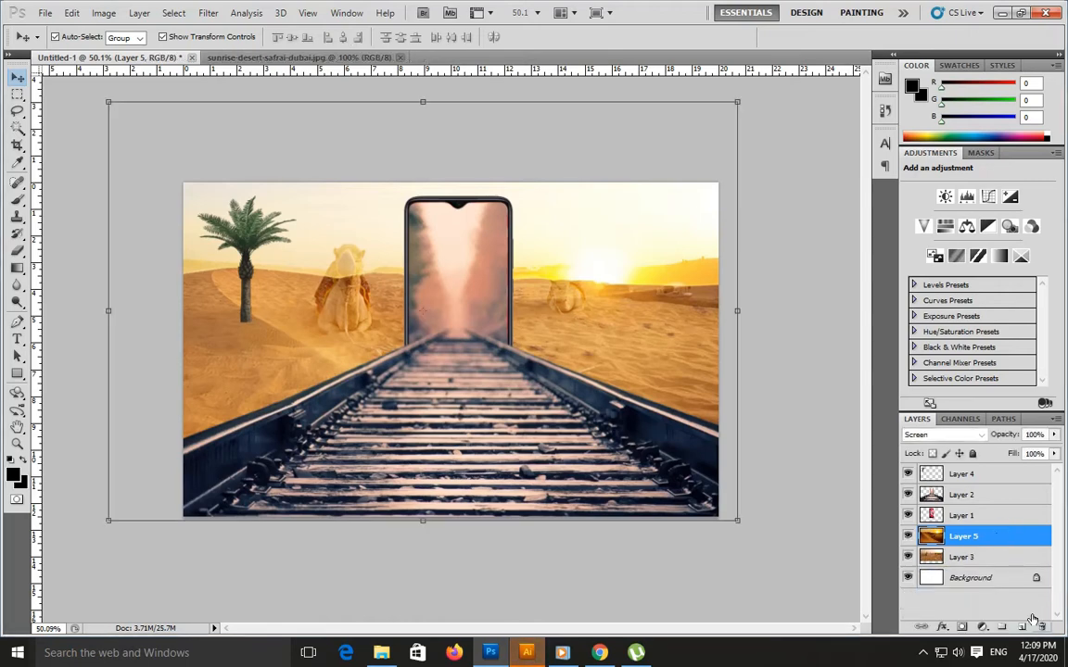
click(943, 435)
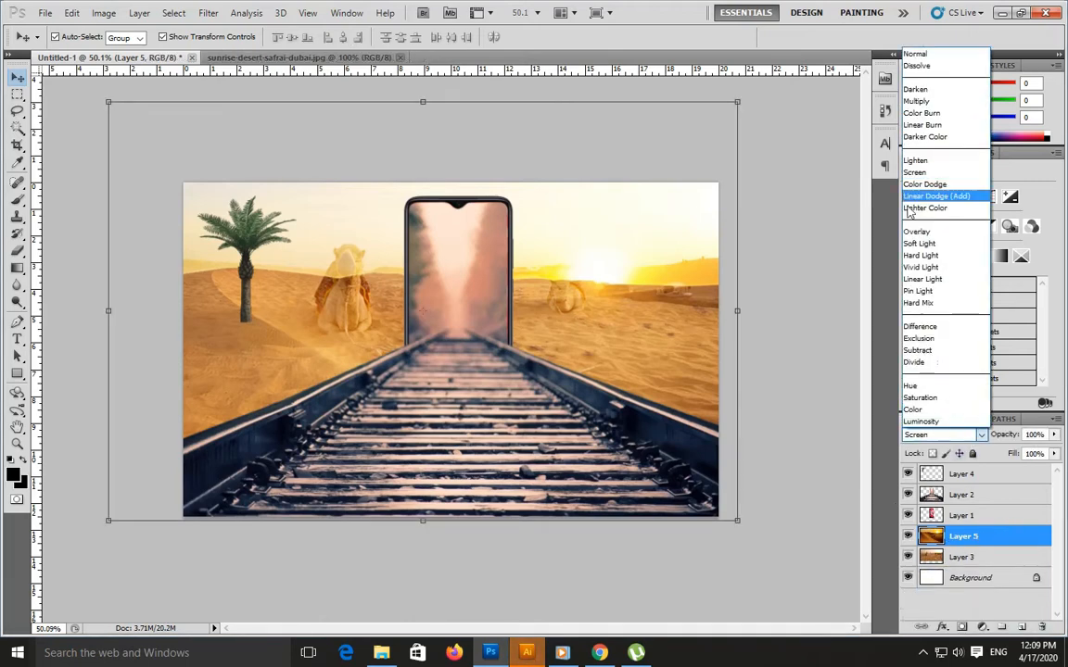
click(924, 56)
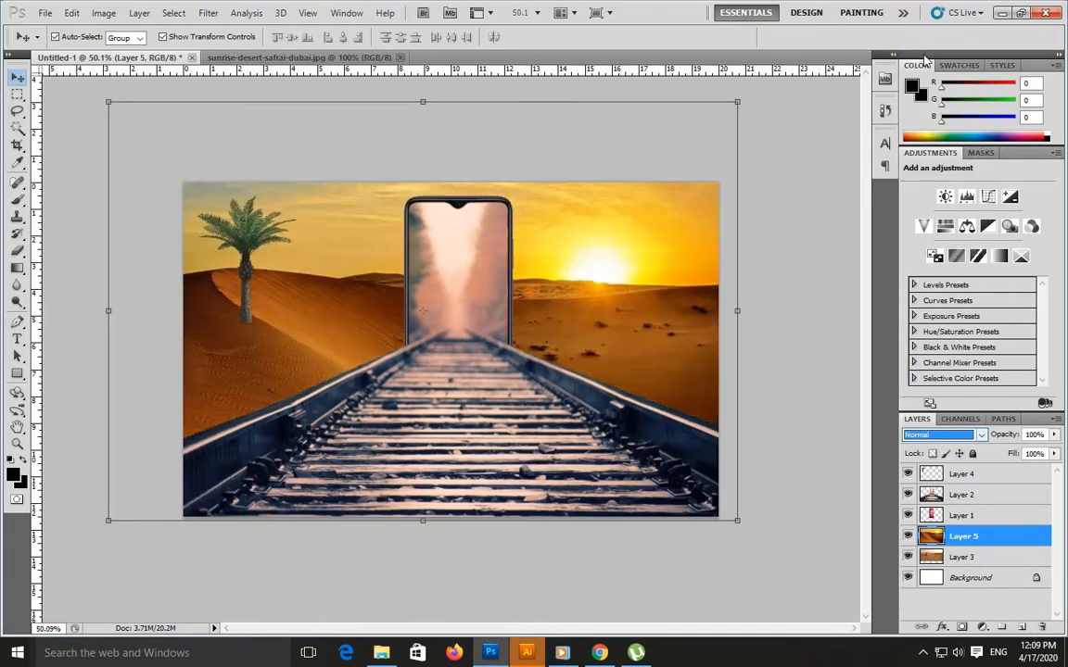
Move the palm tree slightly down and to the left so its trunk stands lower on the dune
click(329, 286)
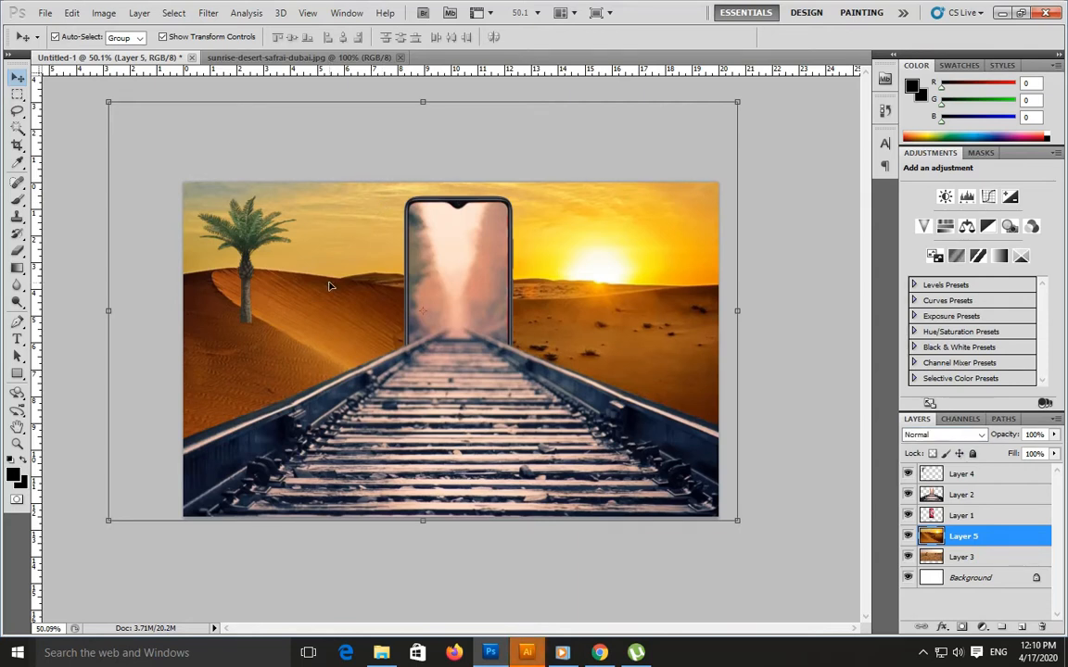
drag(239, 269, 240, 277)
click(333, 315)
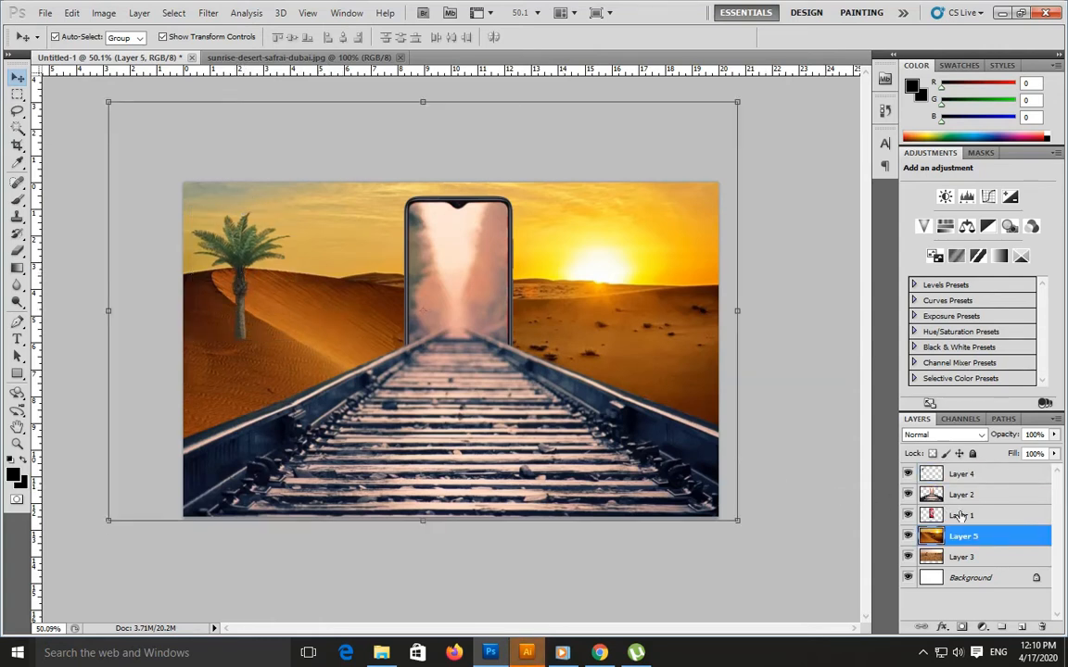
Set Layer 5 to Screen and erase it over the sitting camel beside the phone with a 200 px soft eraser
click(979, 435)
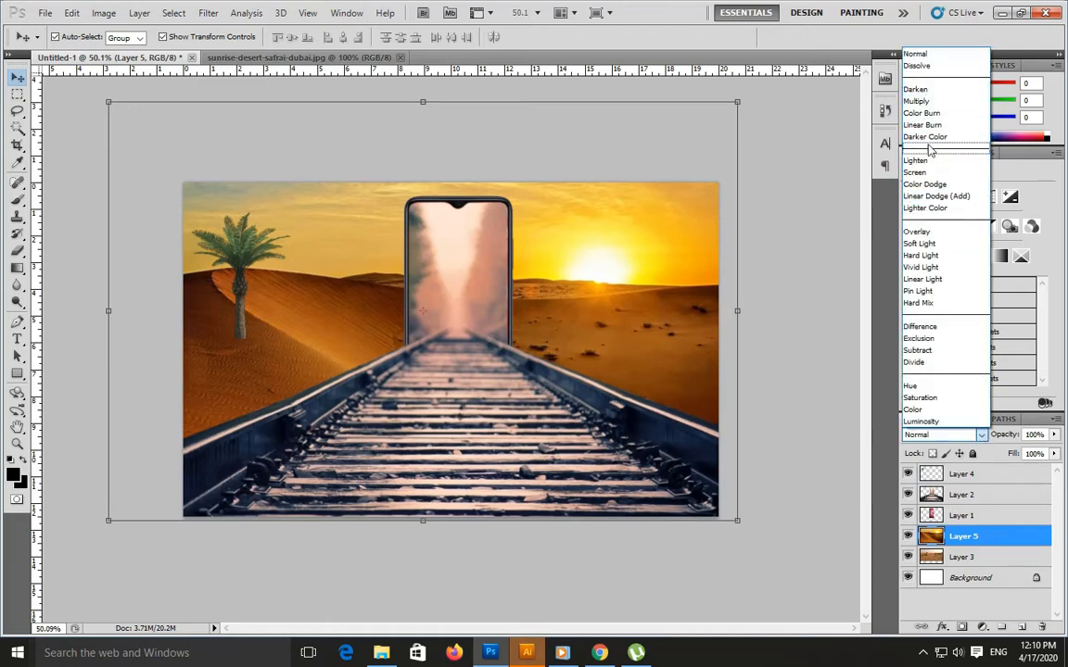
click(916, 171)
click(340, 293)
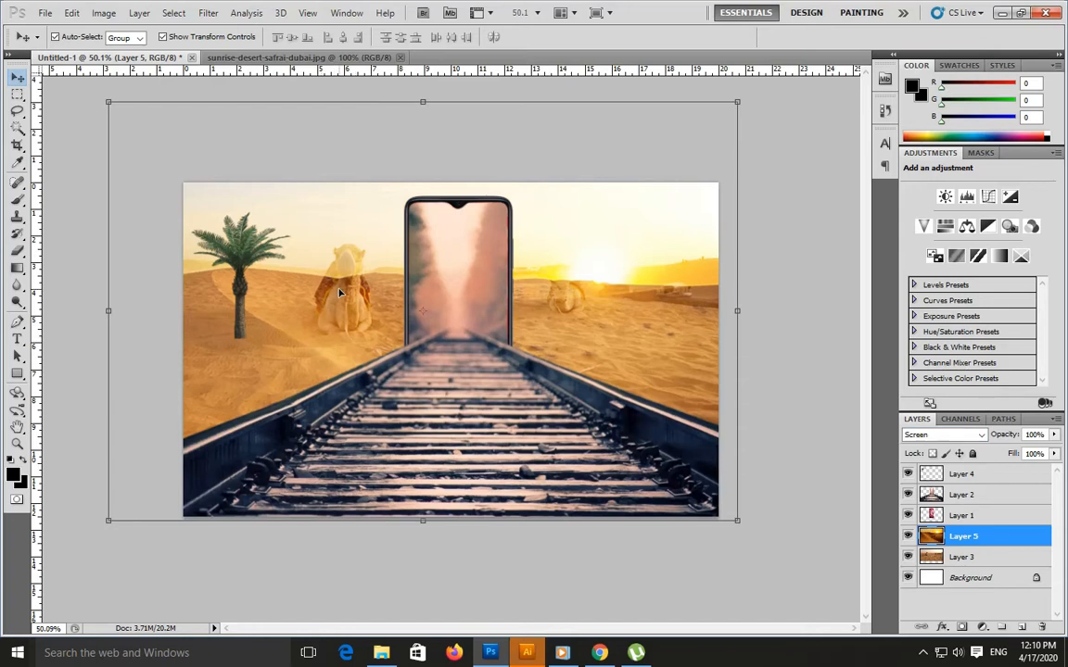
key(e)
mouse_move(343, 279)
mouse_down()
mouse_move(346, 255)
mouse_move(340, 289)
mouse_move(300, 276)
mouse_move(318, 276)
mouse_move(313, 237)
mouse_up()
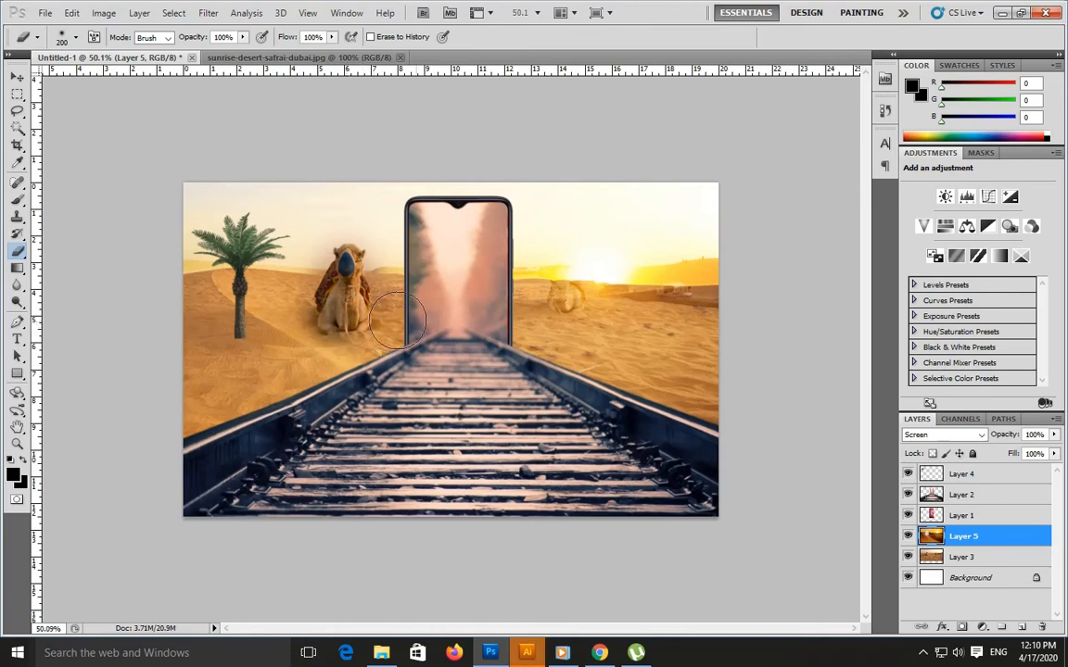
Duplicate the erased Layer 5 and set the copy's blend mode to Normal
key(v)
drag(1009, 540, 1022, 627)
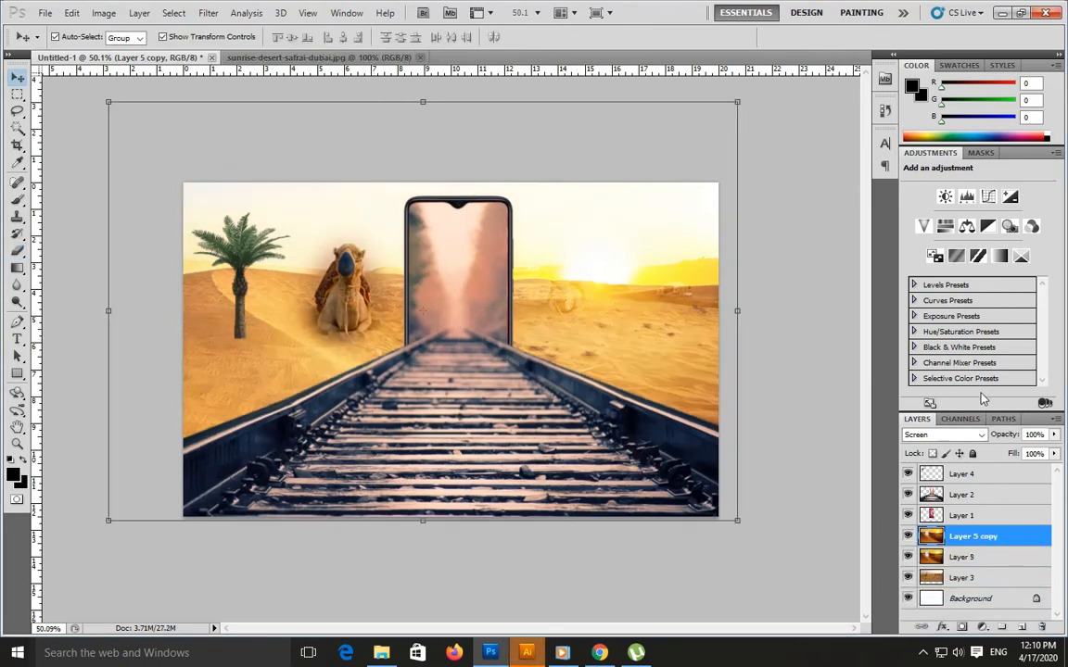
click(981, 434)
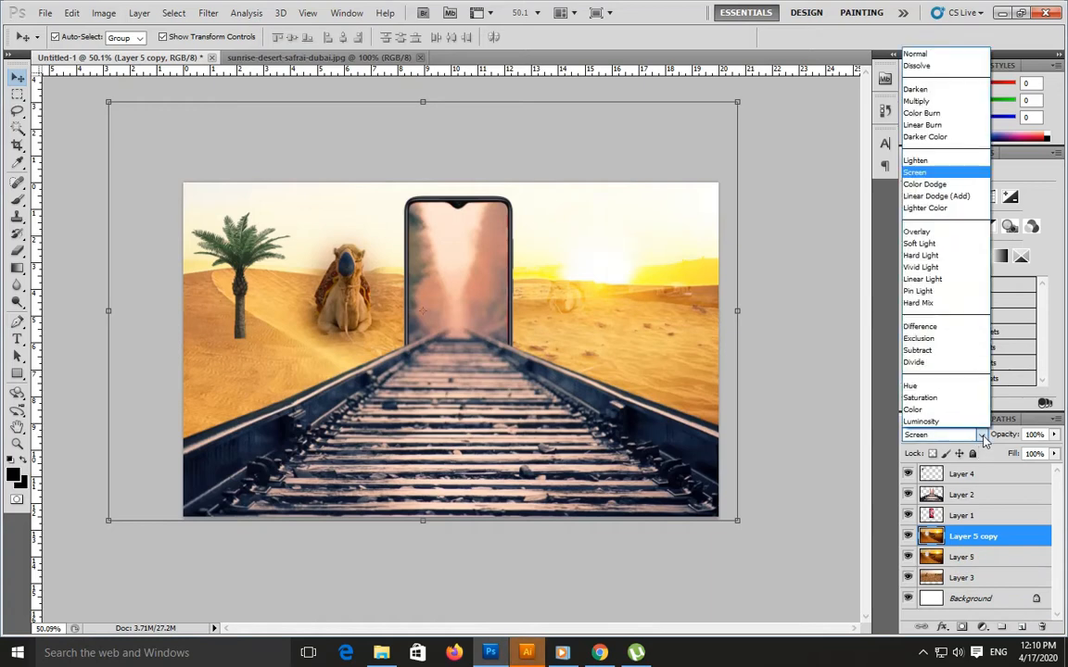
click(916, 54)
click(776, 211)
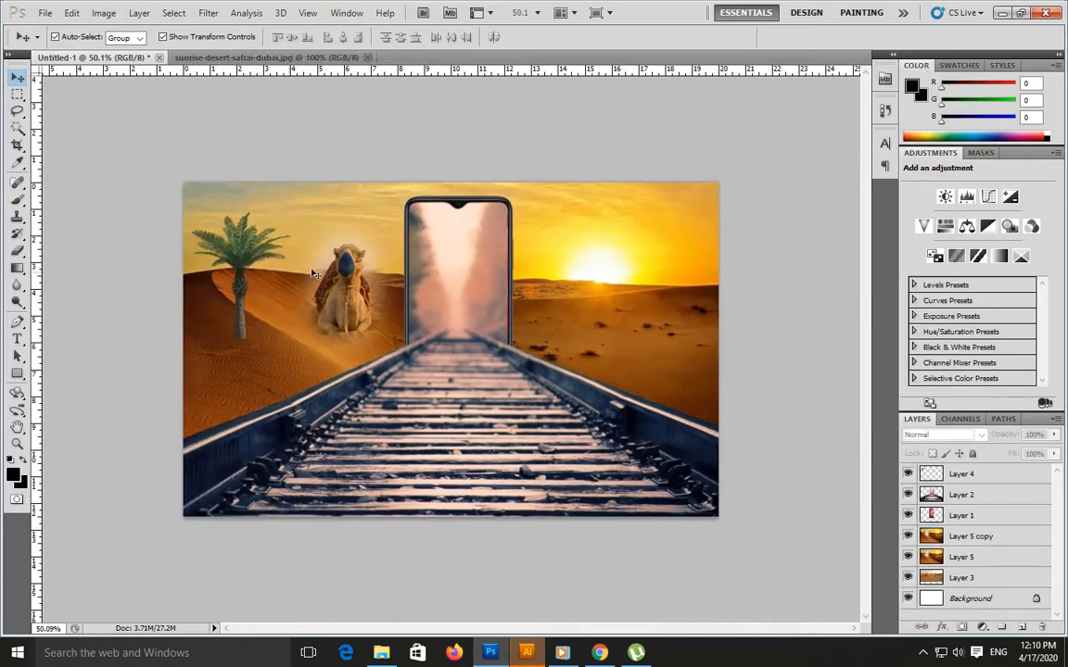
Add a new empty layer and place it directly above the palm tree's Layer 4
scroll(203, 328, up, 8)
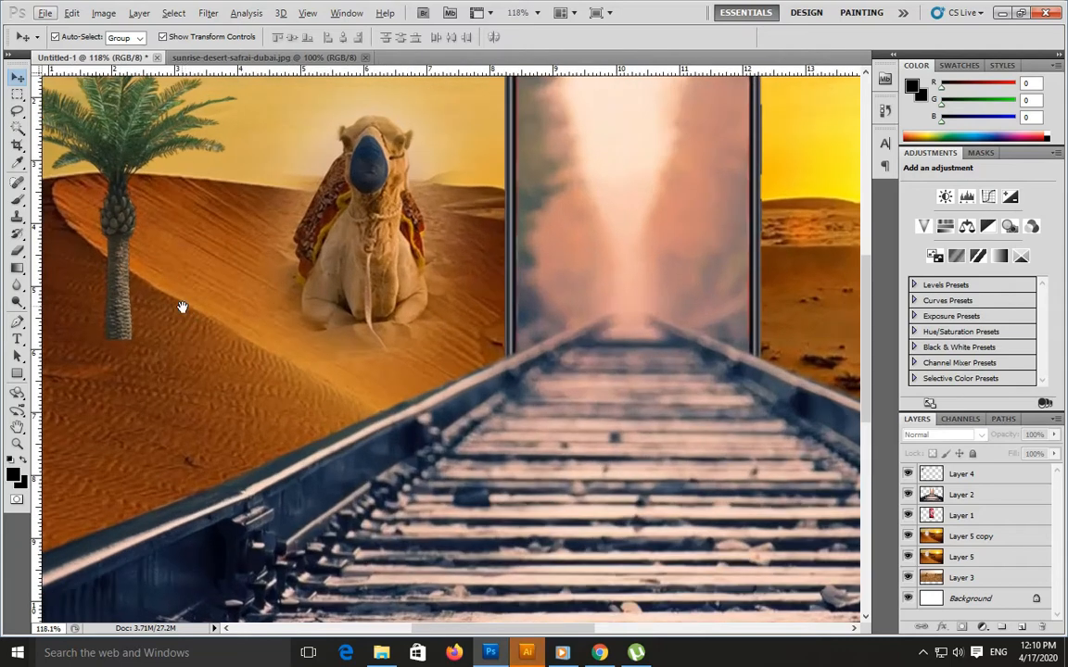
drag(180, 308, 431, 281)
click(373, 287)
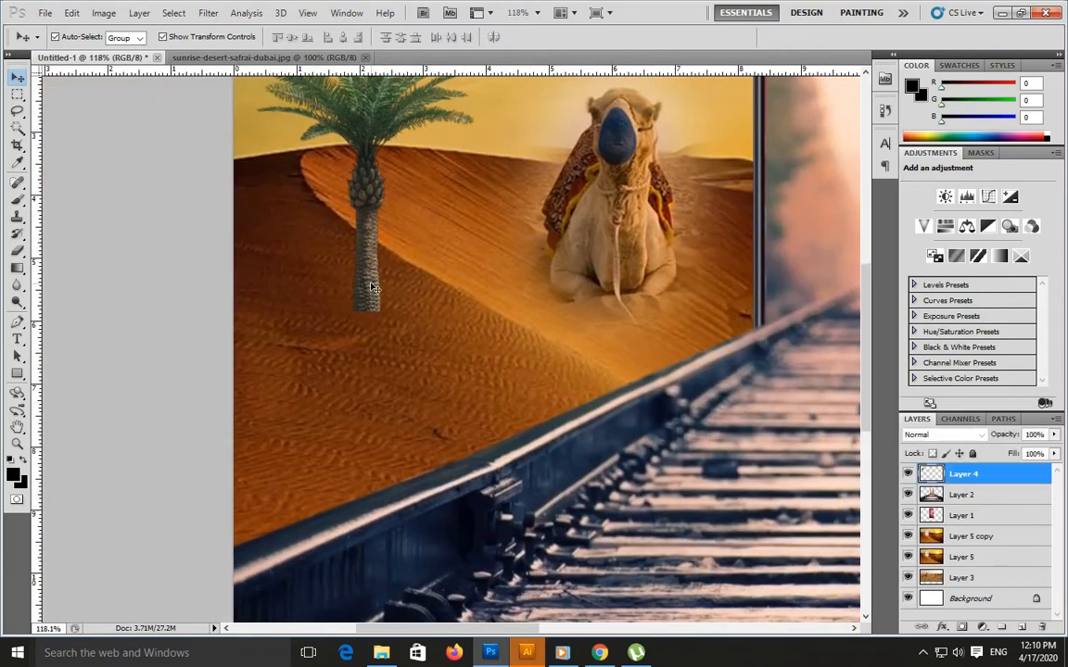
click(1024, 626)
drag(990, 503, 1018, 465)
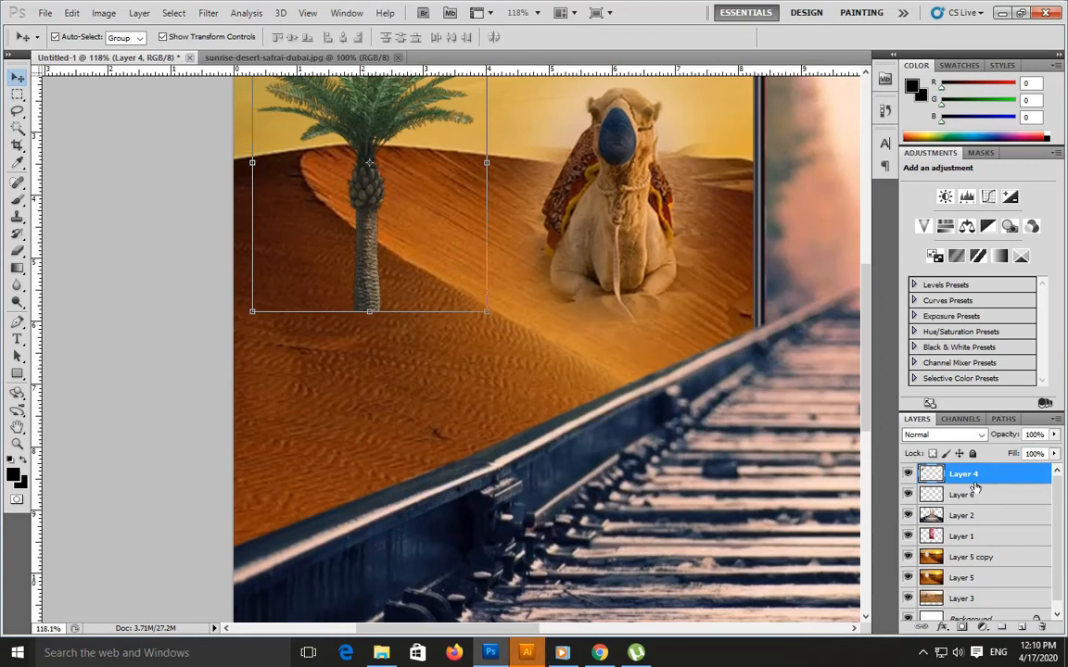
drag(978, 495, 997, 484)
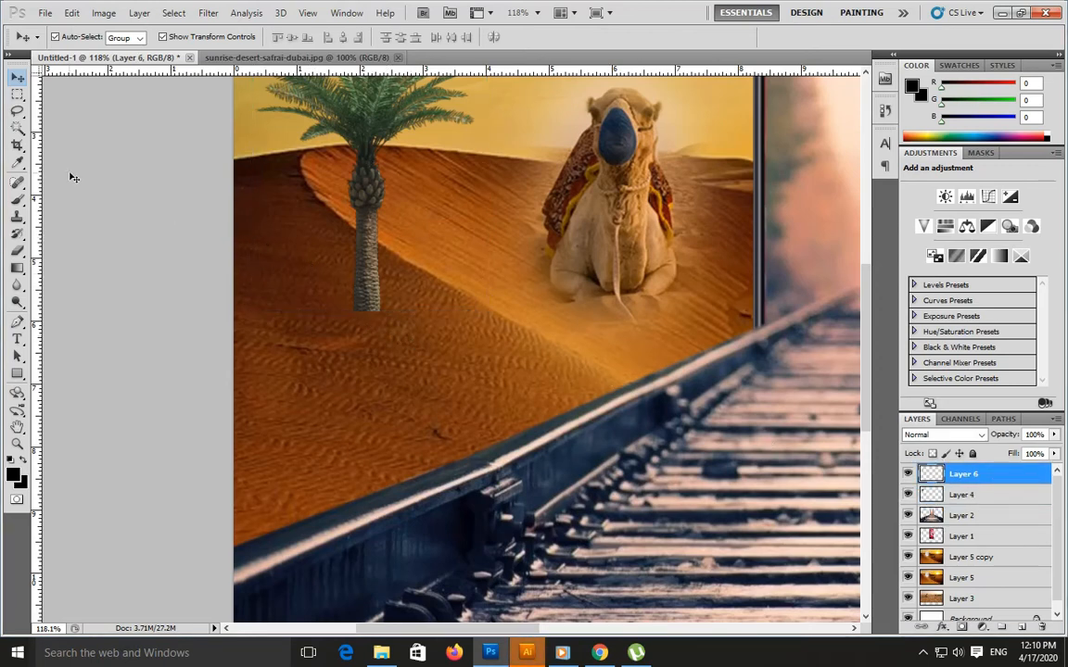
Paint a short black stroke over the base of the palm trunk with a 25 px soft Brush
click(18, 200)
right_click(18, 202)
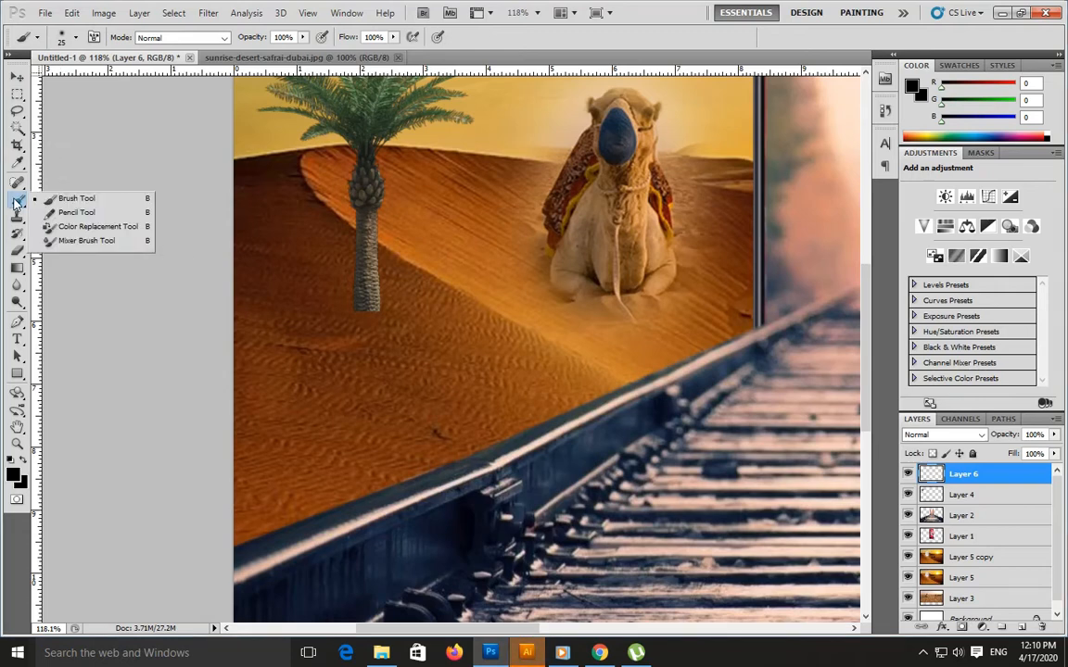
click(68, 199)
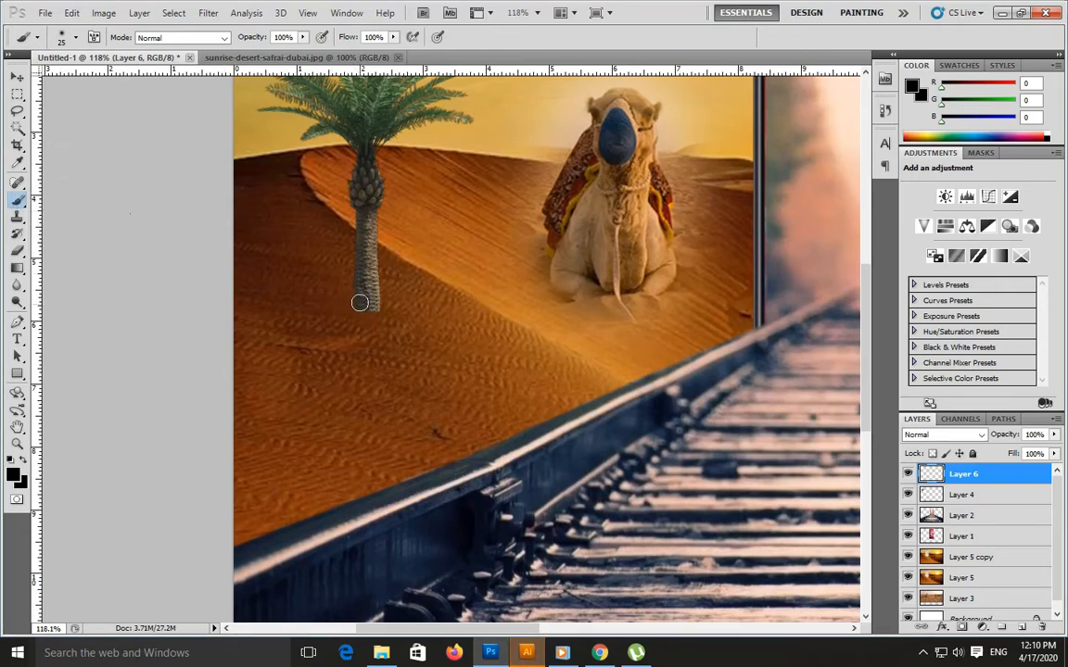
drag(370, 307, 357, 307)
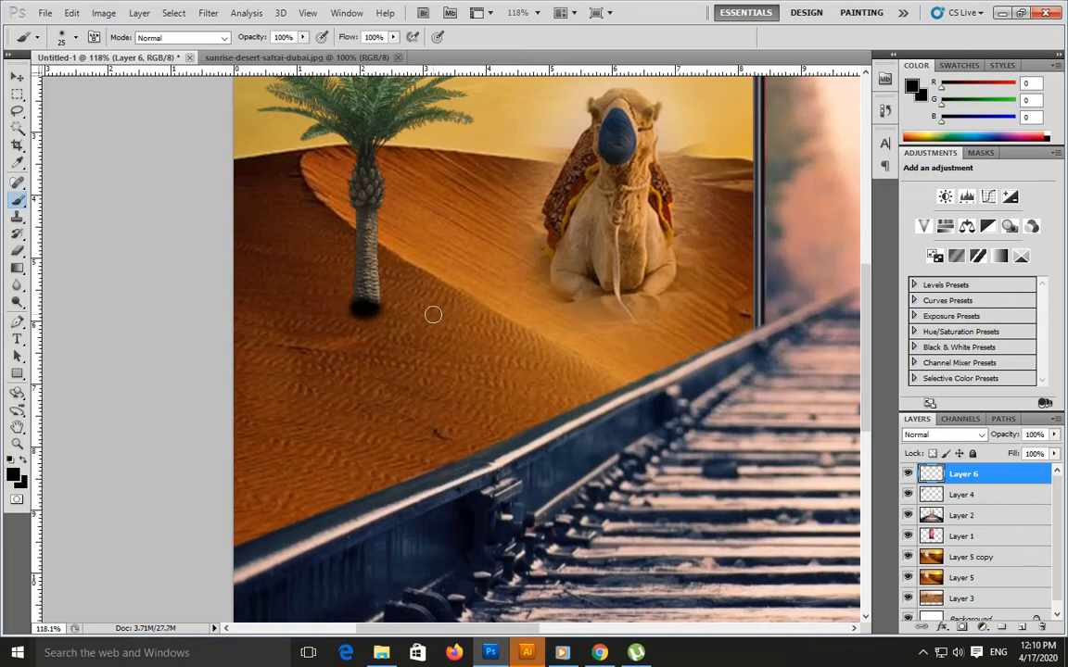
Add a Color Overlay to Layer 6 using the dark brown #54200a sampled from the dune beside the trunk
double_click(1002, 474)
click(740, 314)
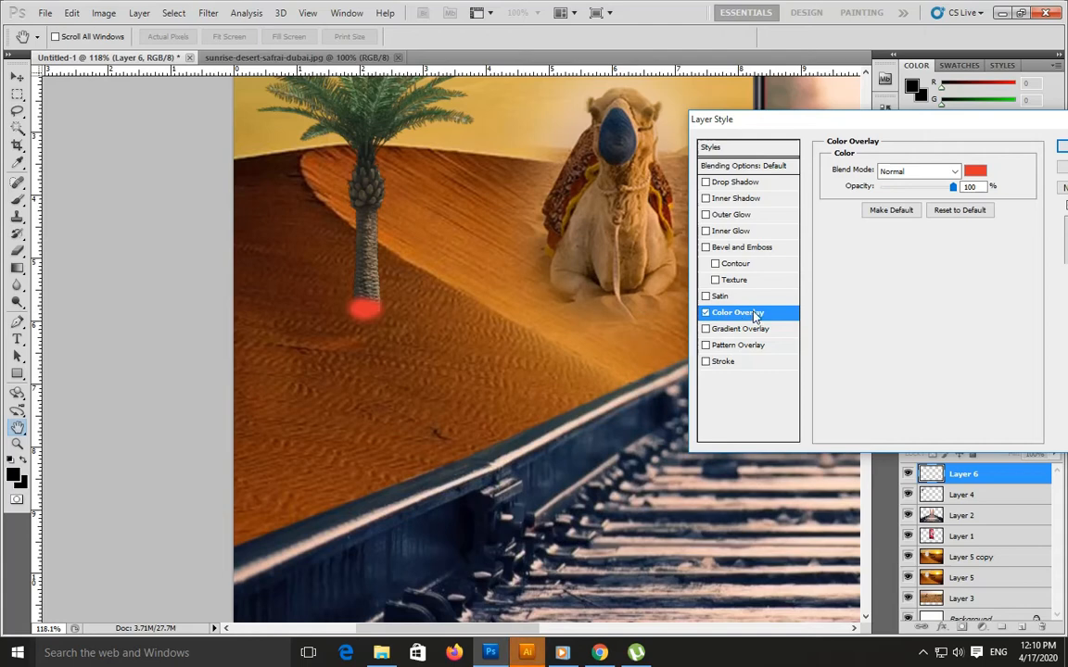
click(974, 171)
click(325, 283)
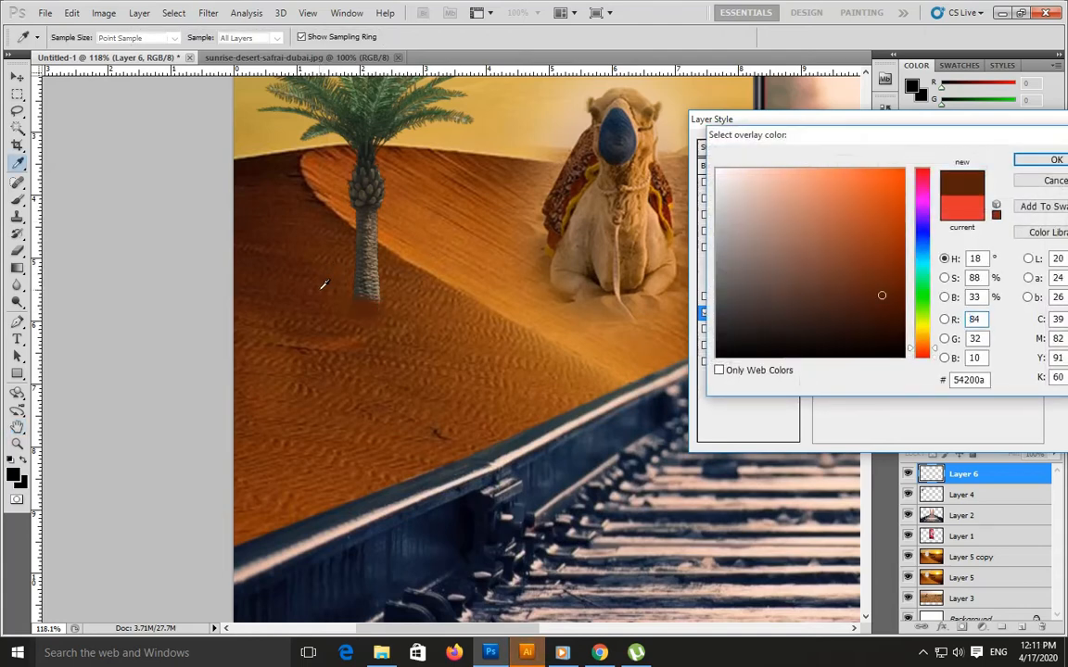
key(Return)
key(Return)
Add another new layer and paint a 30 px black shadow stroke from the trunk base down to the canvas's left edge
key(b)
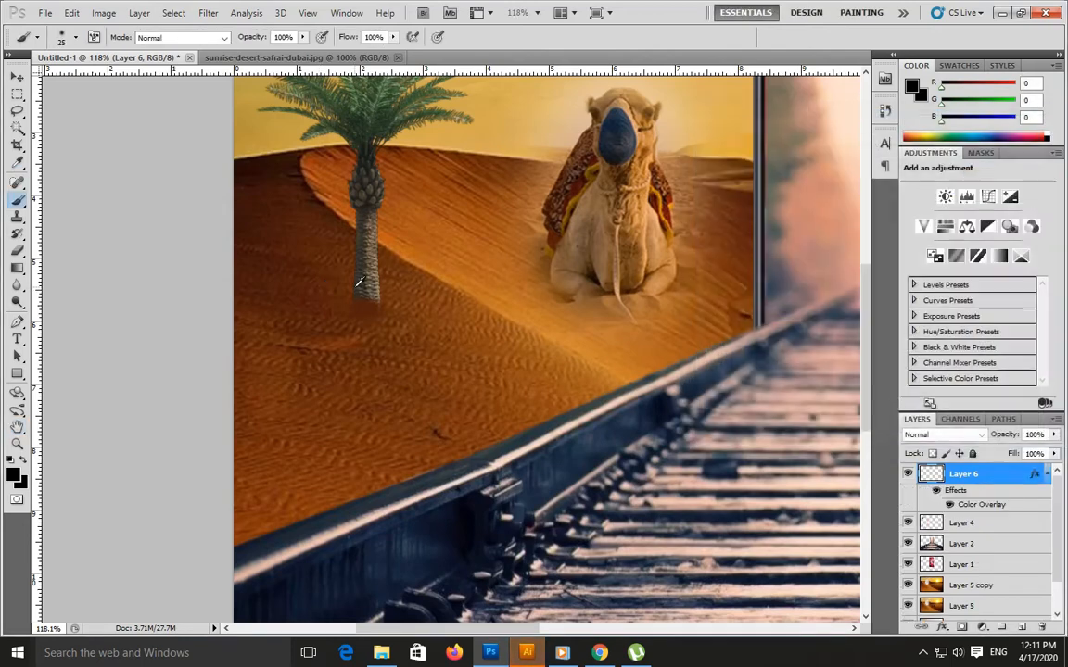
click(1022, 627)
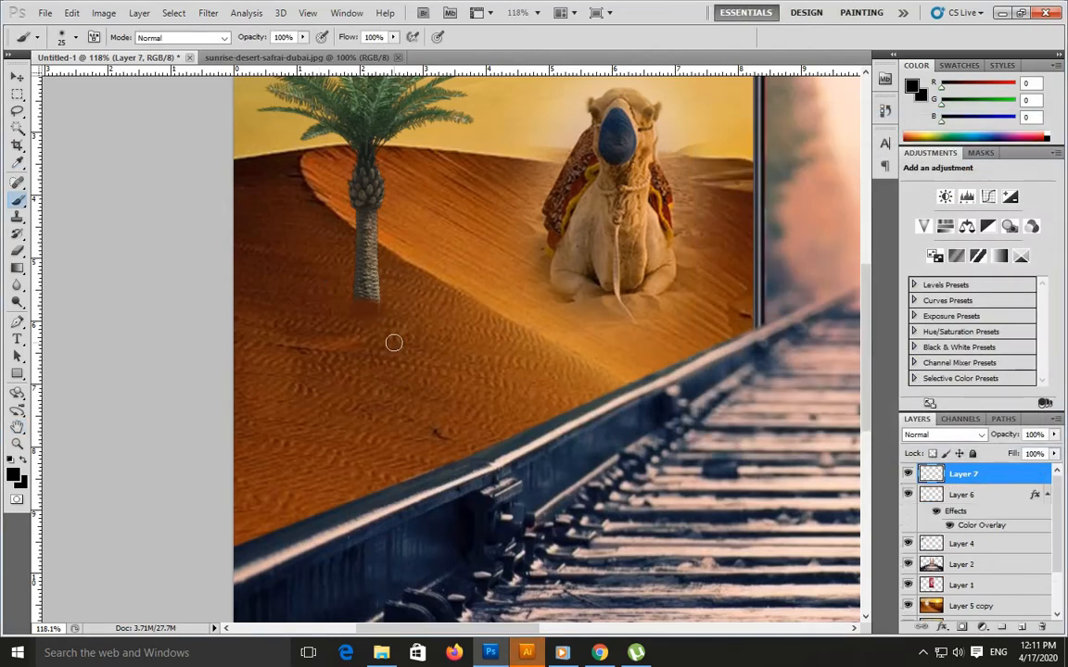
key(bracketright)
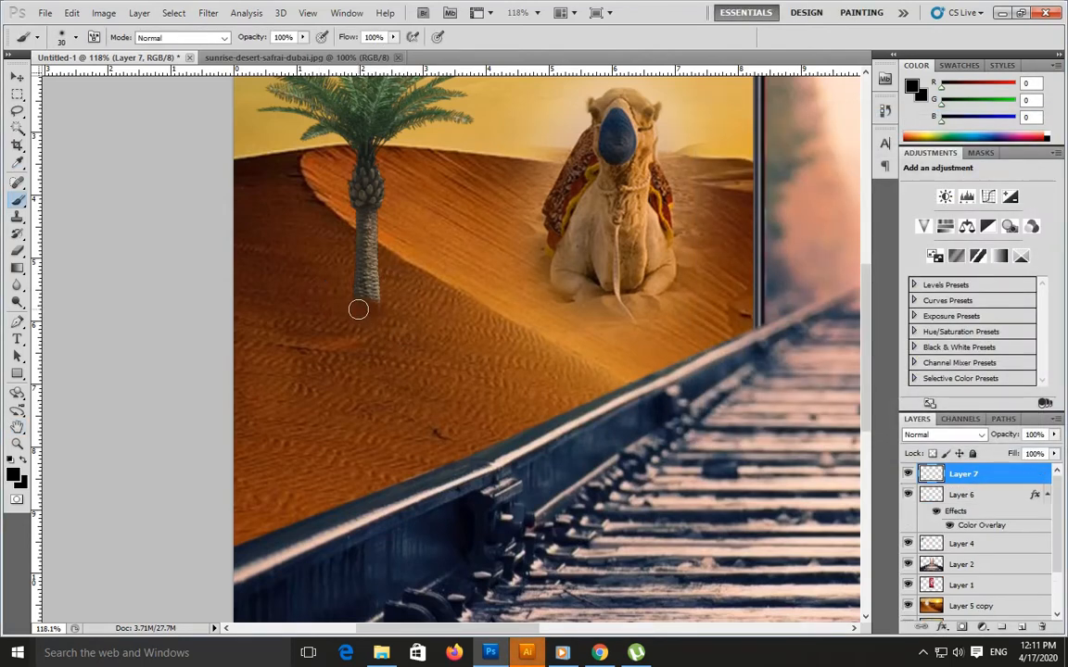
drag(358, 310, 199, 378)
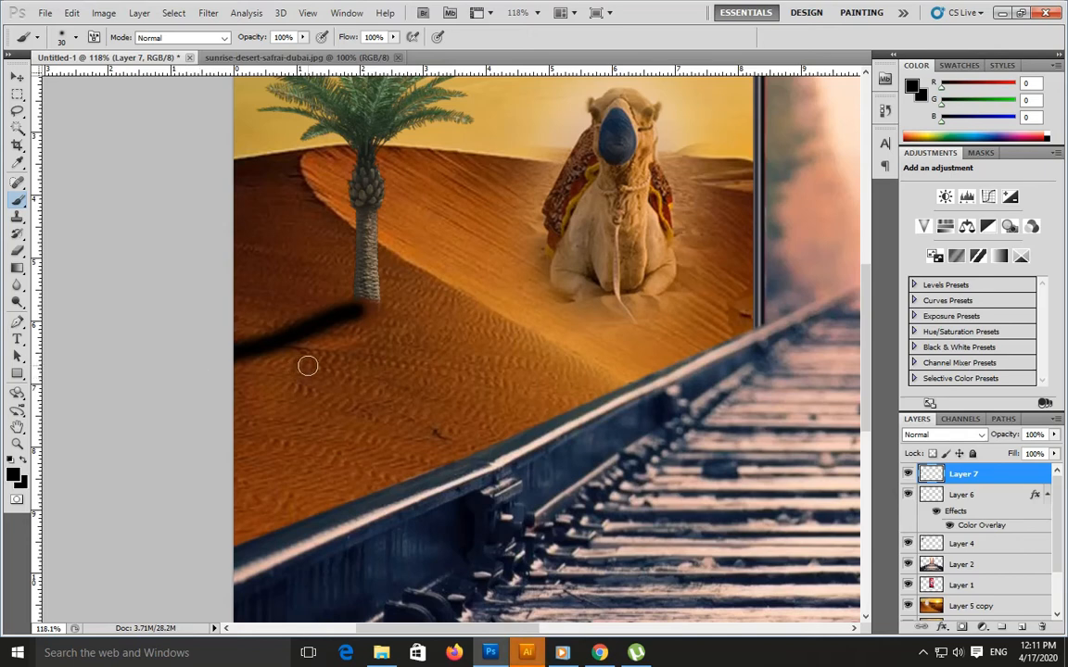
Lower the opacity of the palm's shadow layer to 53%
key(v)
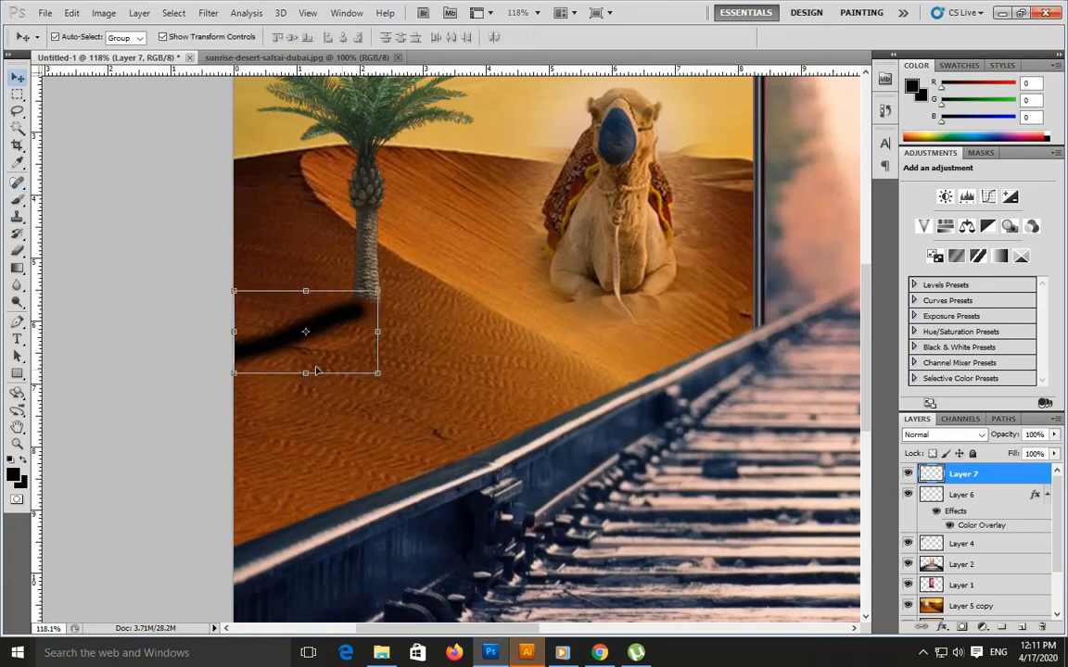
click(955, 434)
click(981, 435)
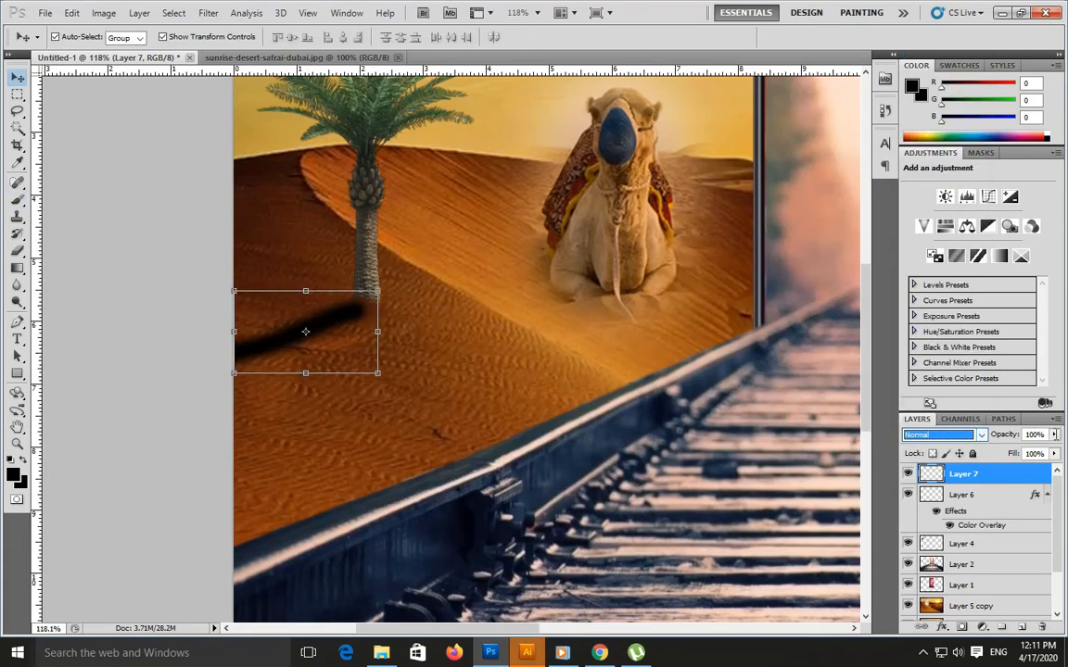
click(1054, 435)
click(1029, 450)
drag(1029, 455, 1023, 458)
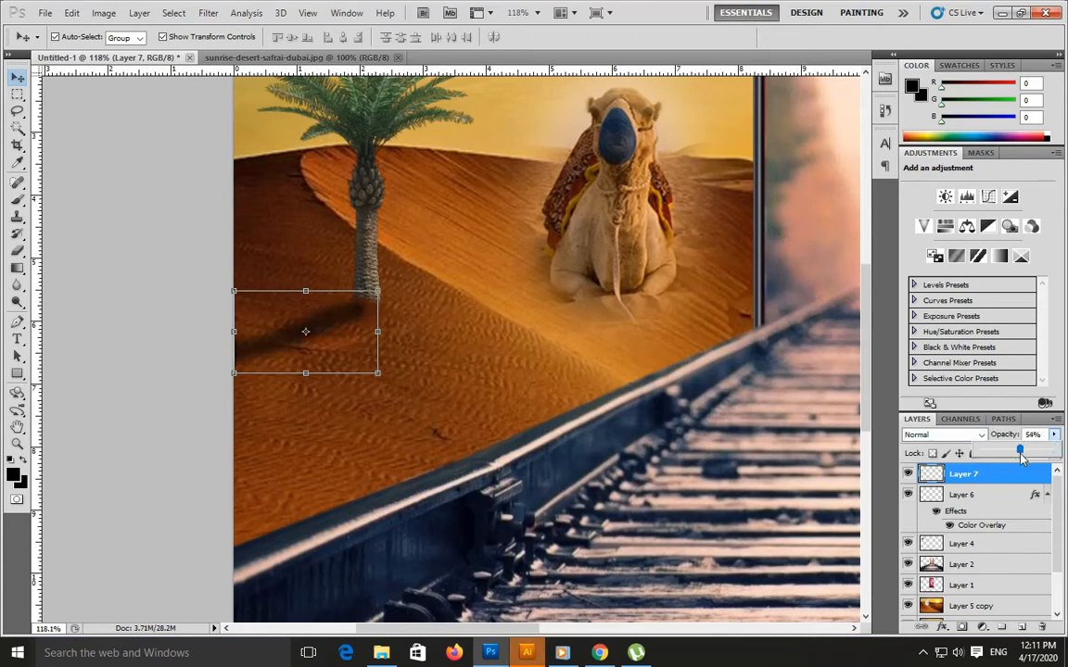
click(335, 318)
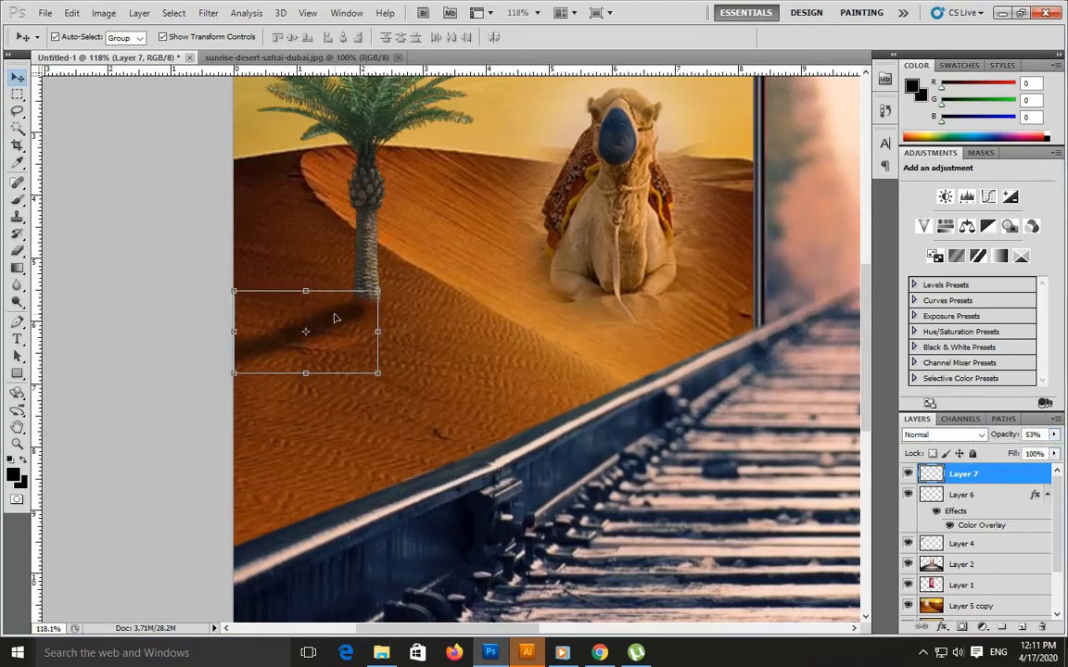
Move the shadow Layer 7 below Layer 6 and shift it slightly left and up against the trunk base
key(ctrl+bracketleft)
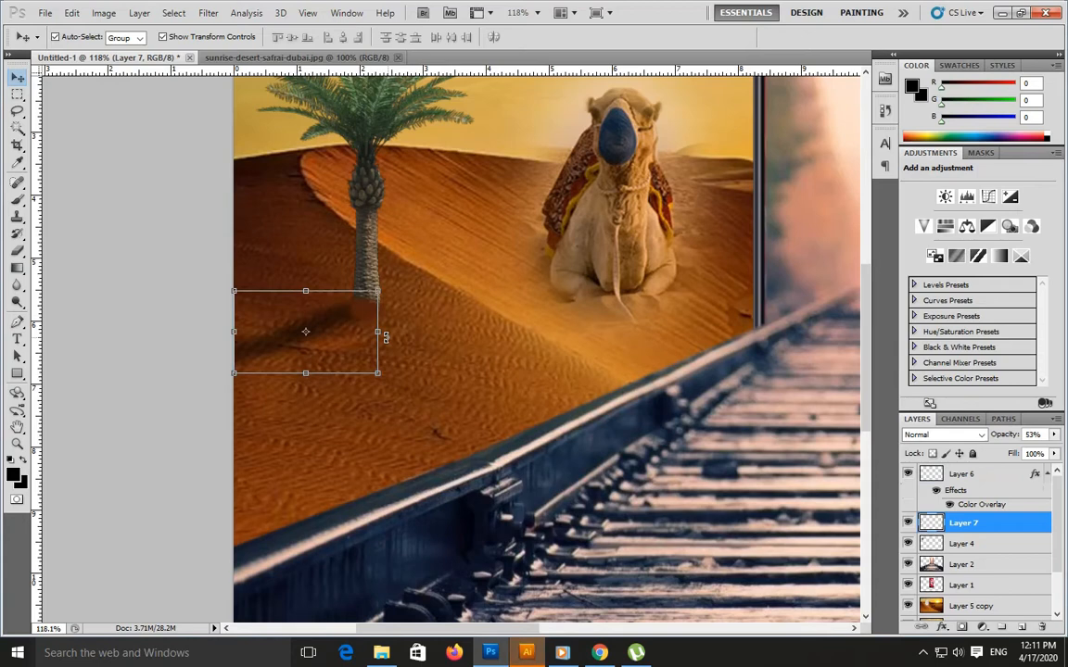
drag(326, 318, 322, 315)
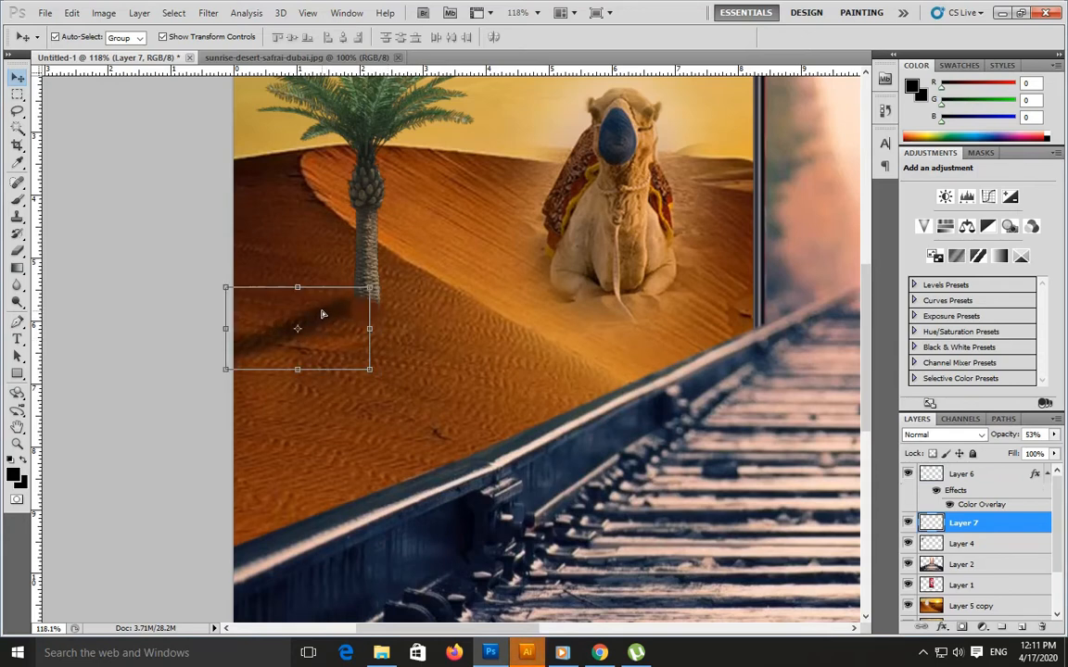
click(166, 287)
key(ctrl+minus)
key(ctrl+minus)
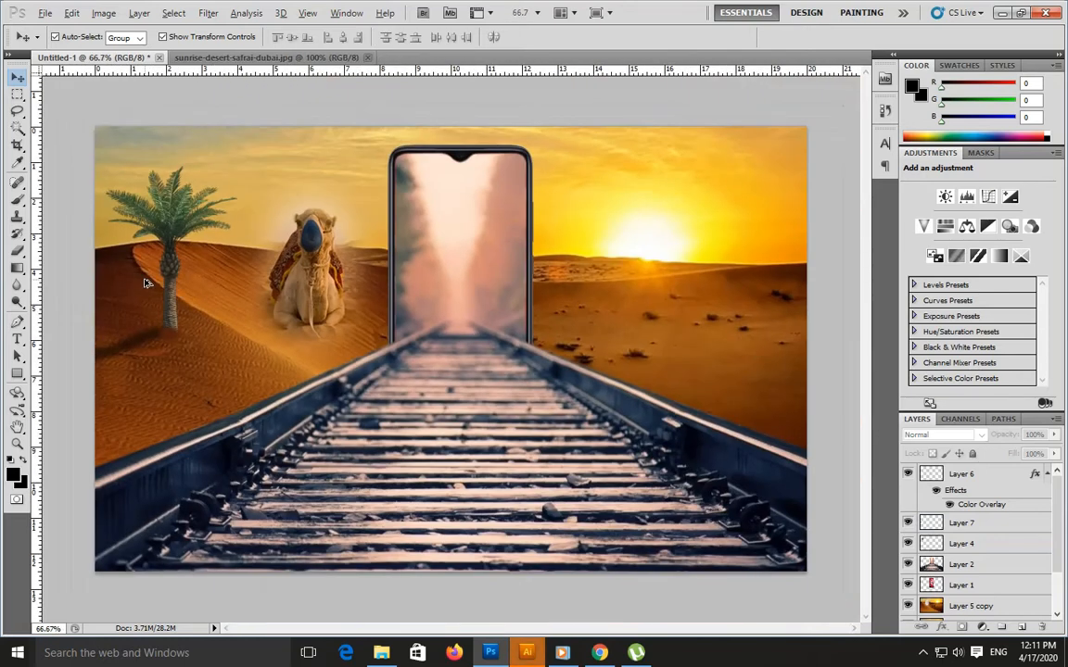
key(ctrl+0)
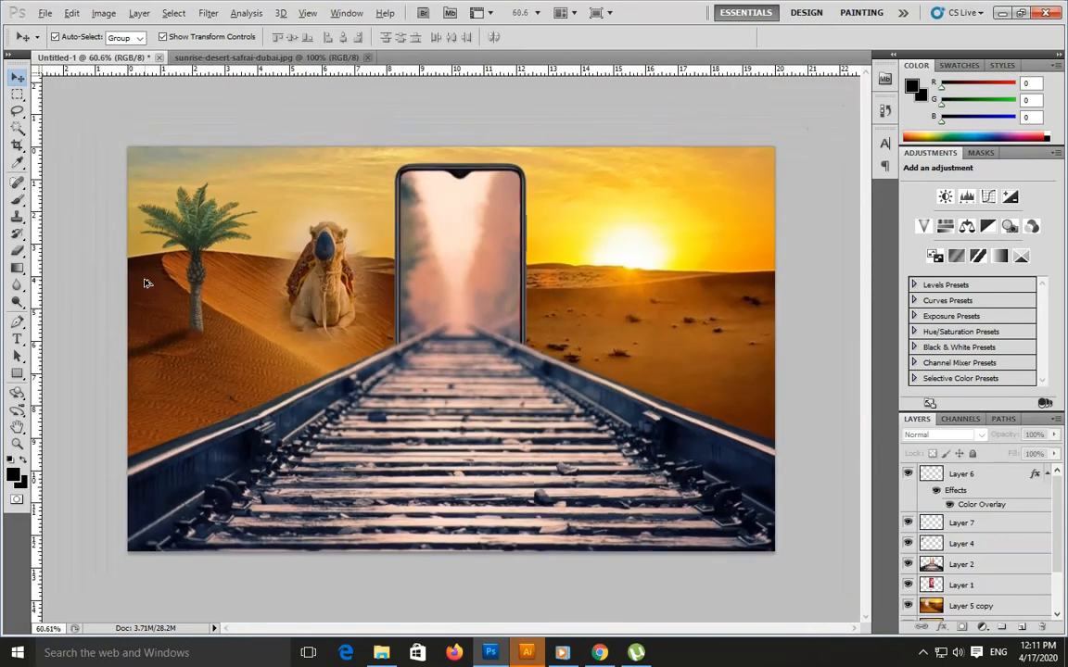
click(664, 303)
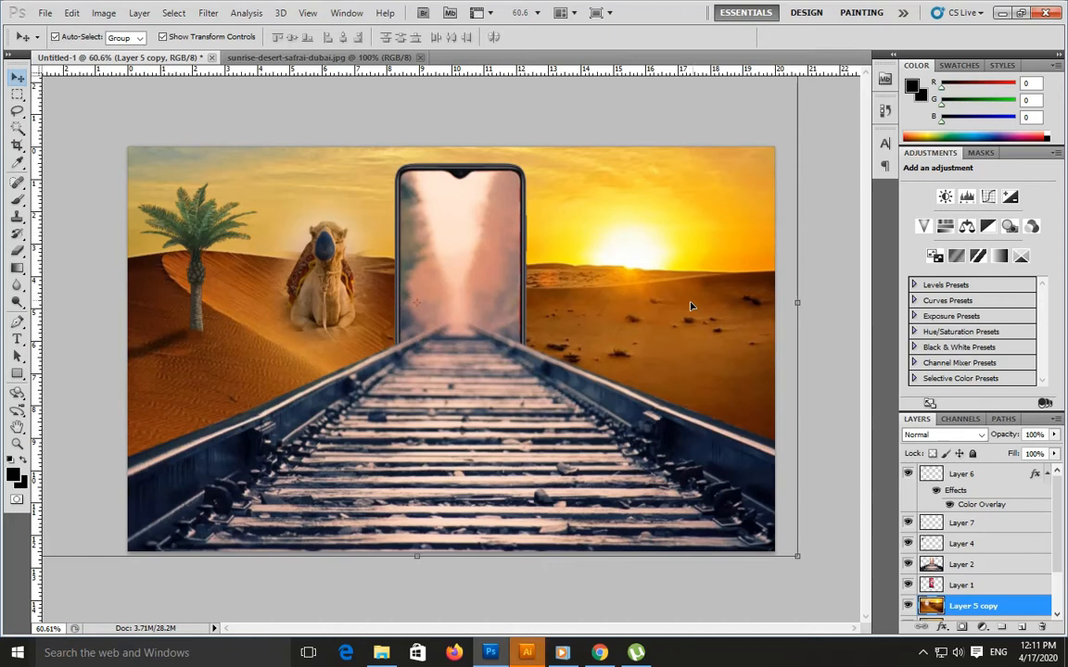
scroll(987, 557, down, 2)
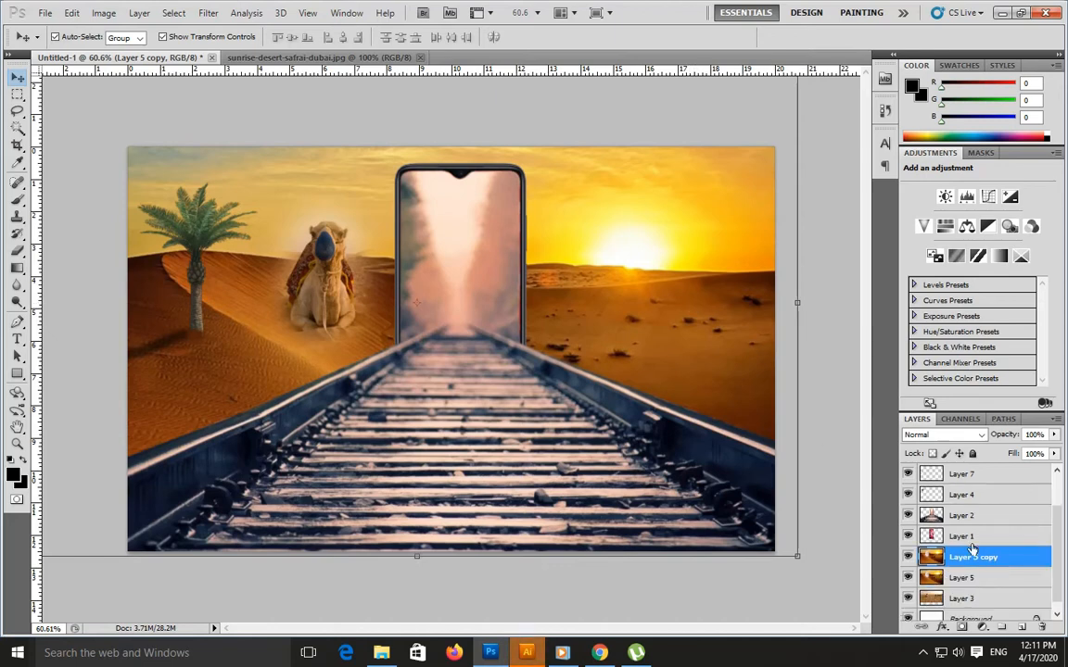
scroll(948, 532, up, 2)
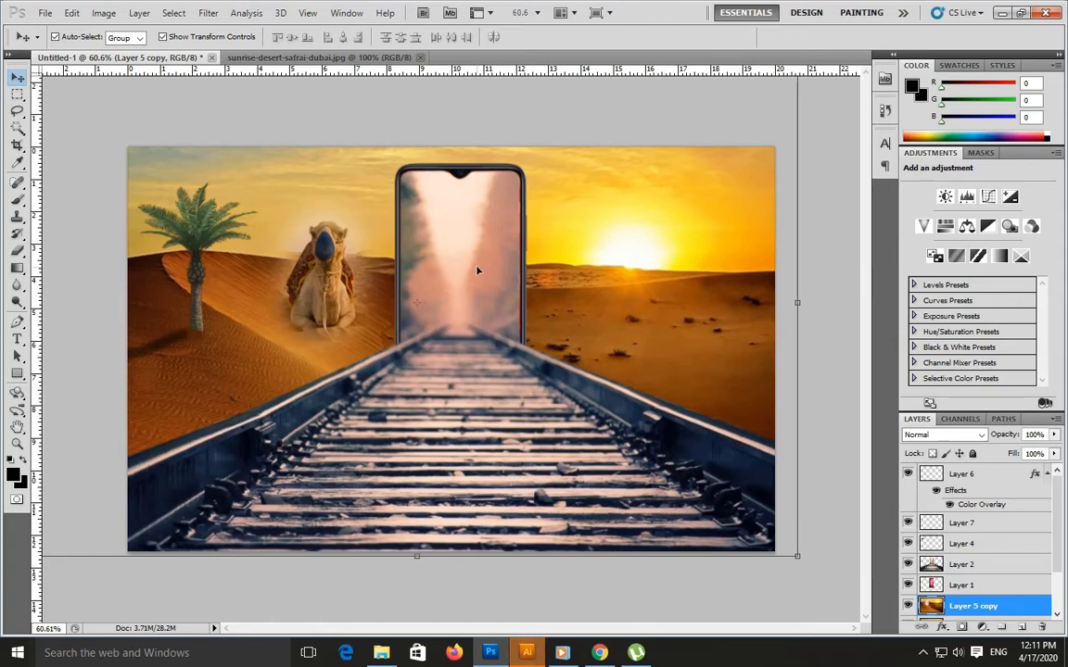
Duplicate Layers 4, 6 and 7 of the palm together, scale the copies to 37.80% and place them on the far right dune's horizon
click(134, 320)
shift+click(177, 216)
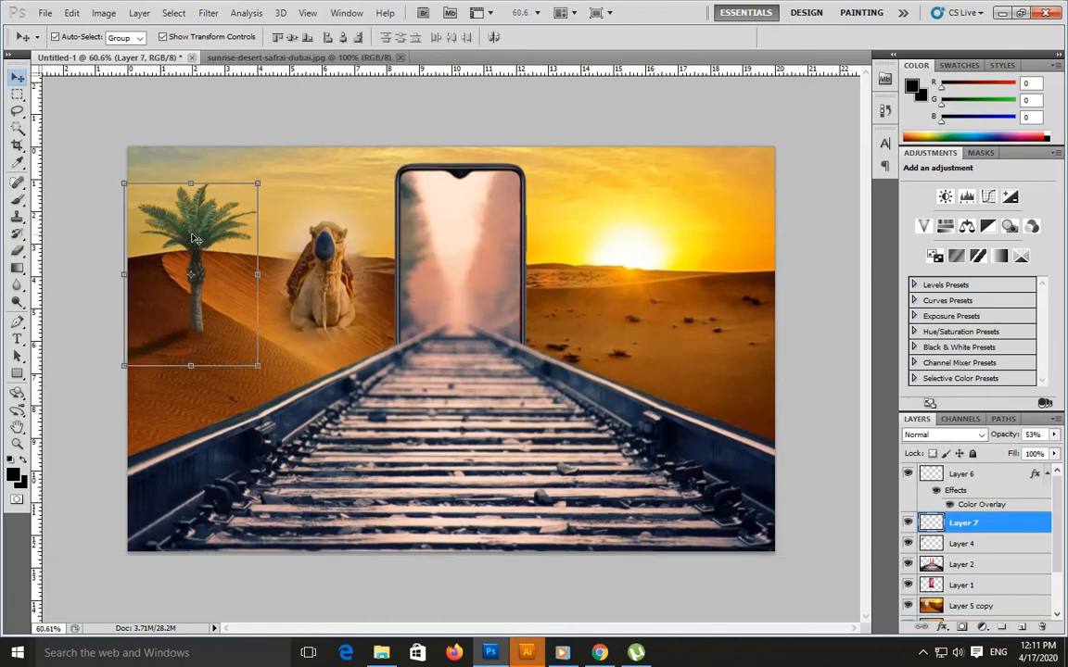
shift+click(200, 341)
drag(194, 315, 744, 236)
drag(807, 119, 752, 237)
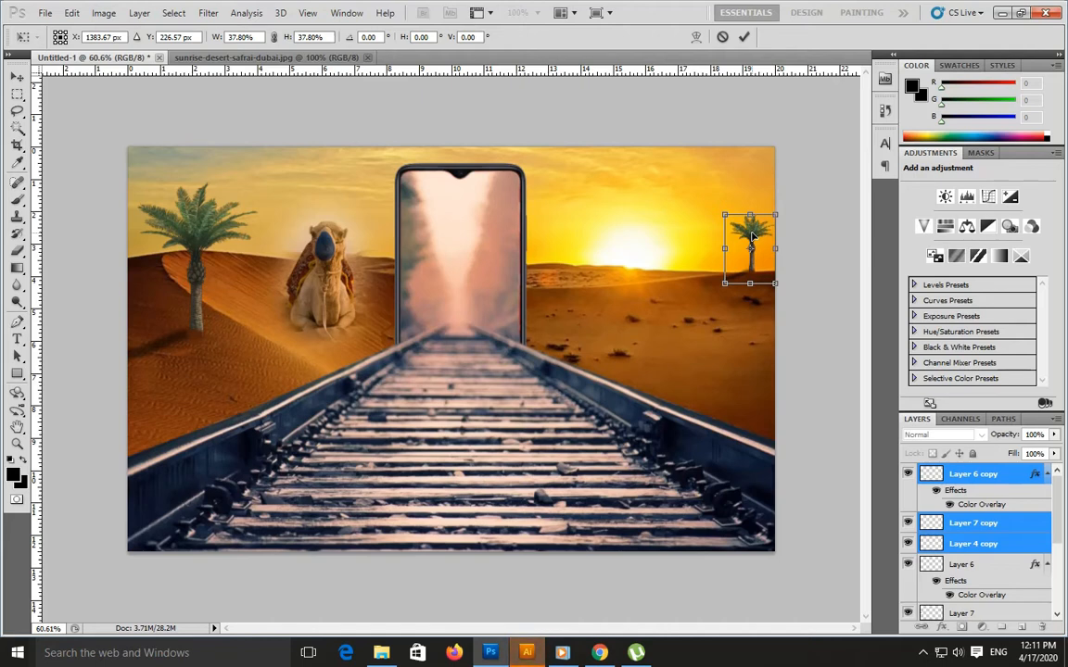
key(Return)
Deselect the palm copies and hide the small palm's shadow, Layer 7 copy
click(739, 279)
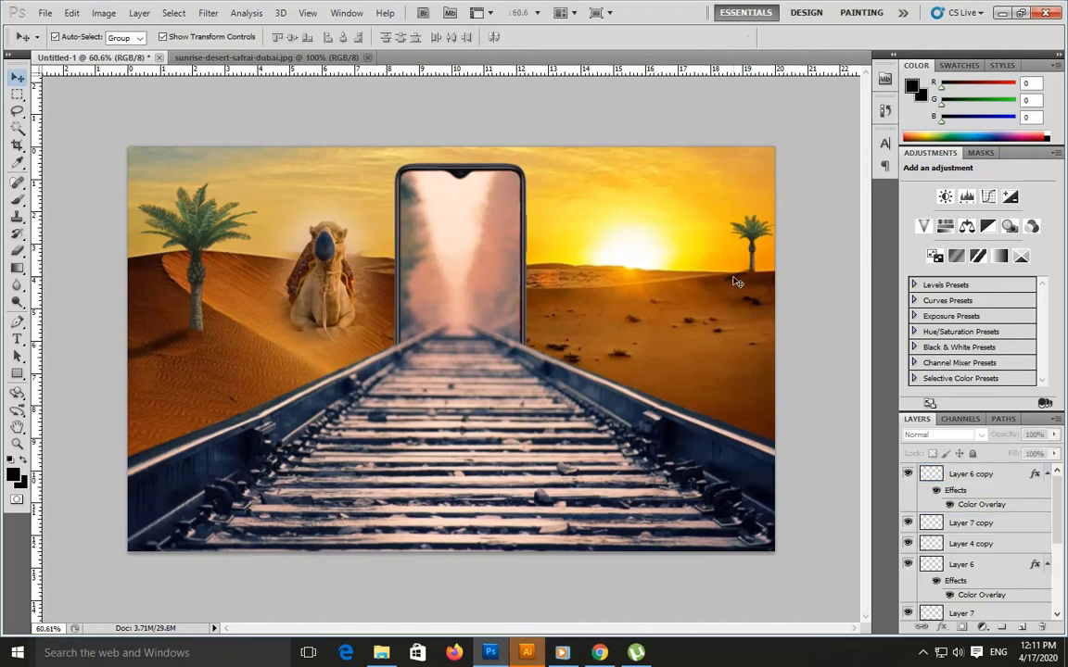
click(909, 523)
click(834, 254)
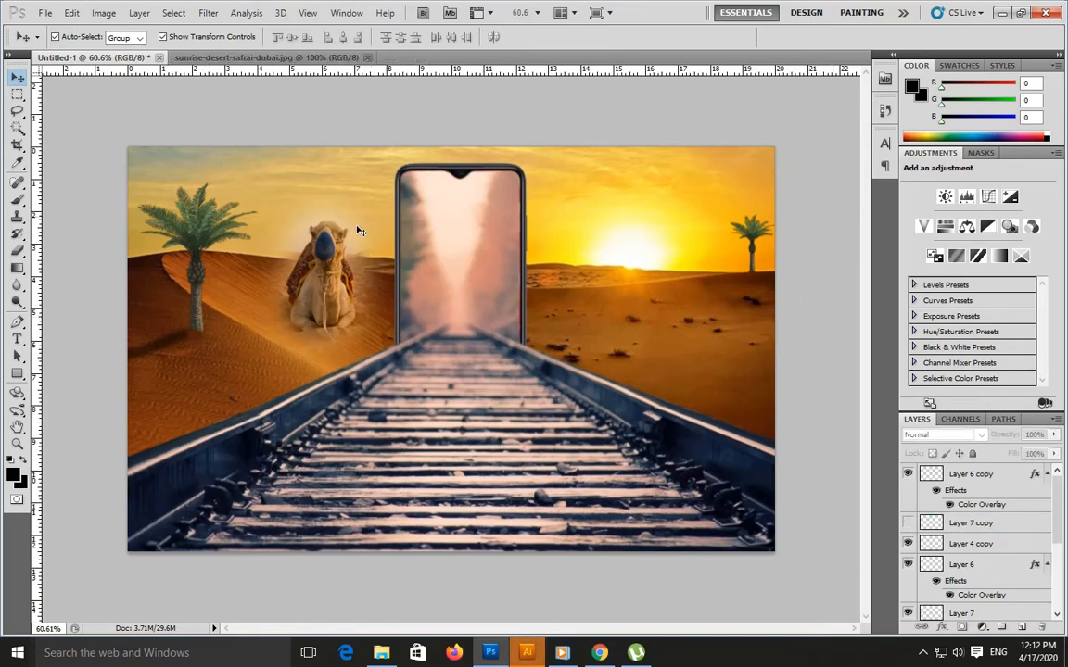
Close sunrise-desert-safrai-dubai.jpg and open the woman-in-abaya desert photo from the Mobile Wallpaper folder
click(302, 58)
click(368, 58)
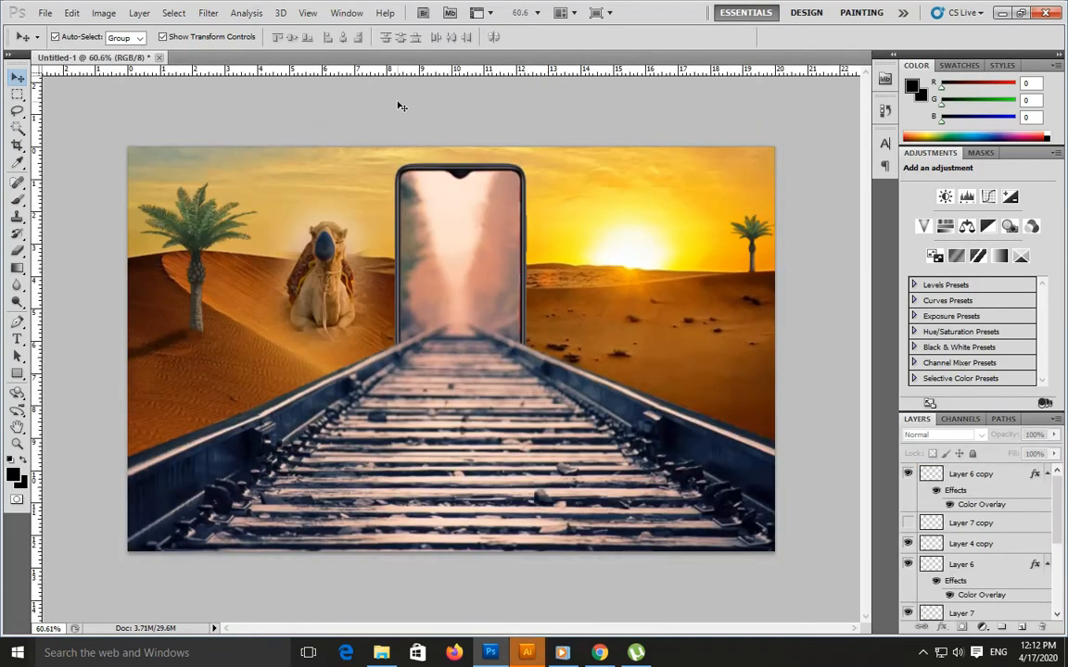
key(ctrl+o)
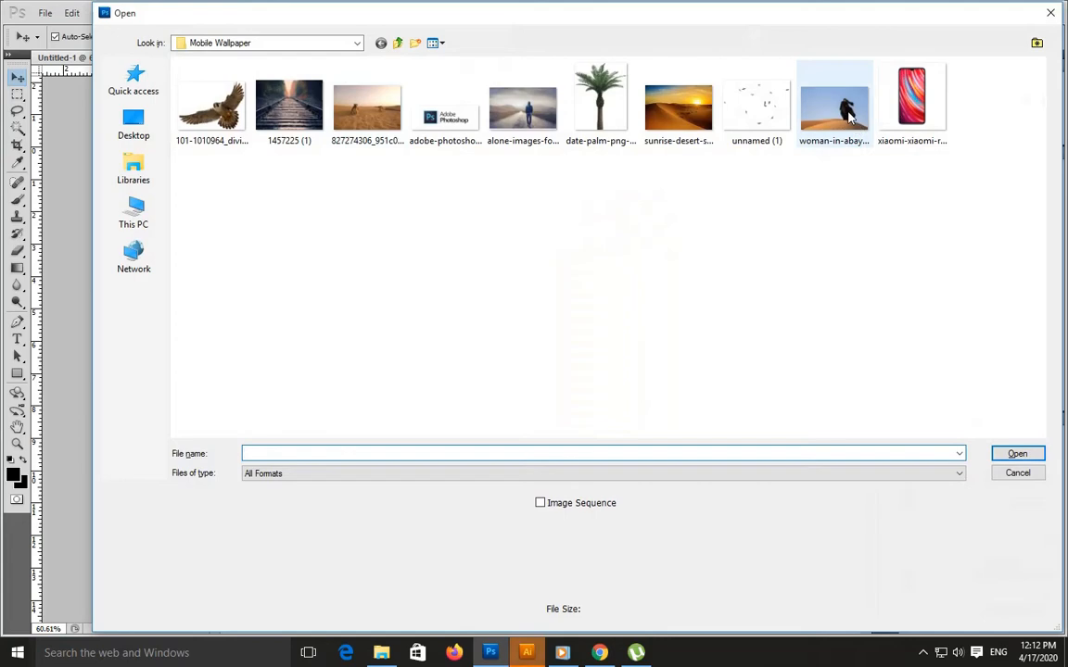
double_click(849, 113)
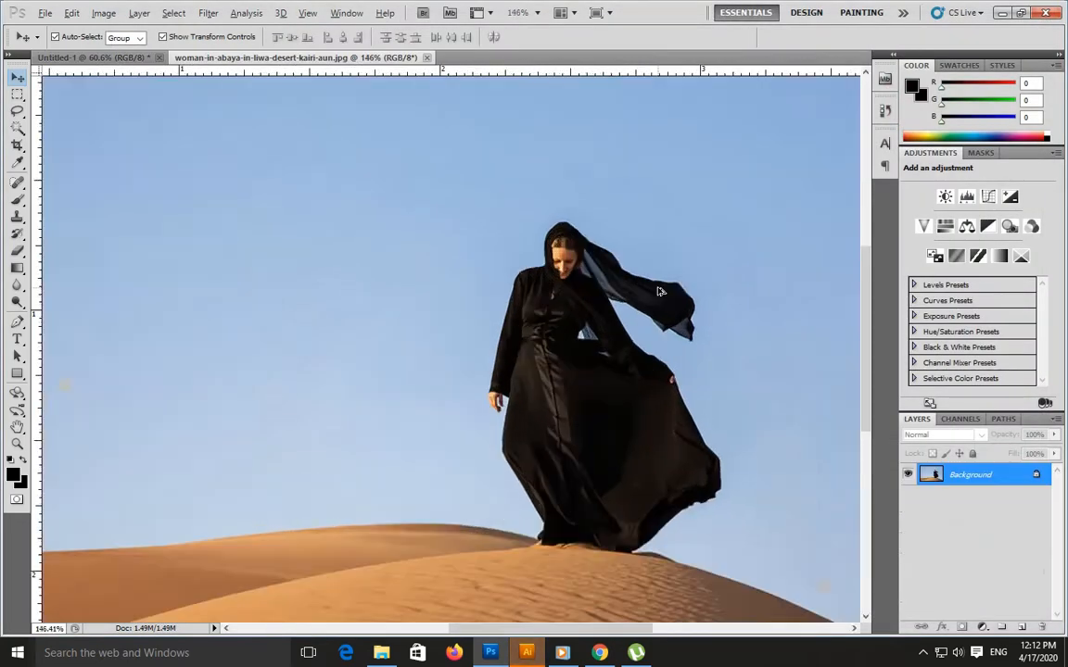
Apply a filter to the whole photo of the woman in the abaya
scroll(659, 292, up, 4)
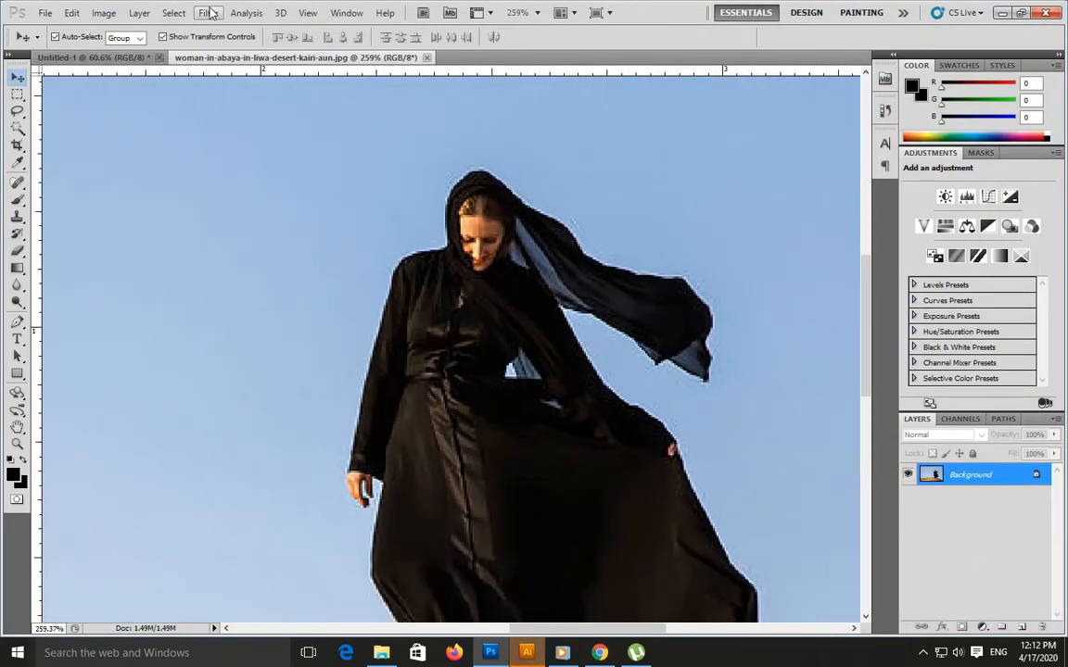
click(212, 13)
mouse_move(226, 146)
click(371, 158)
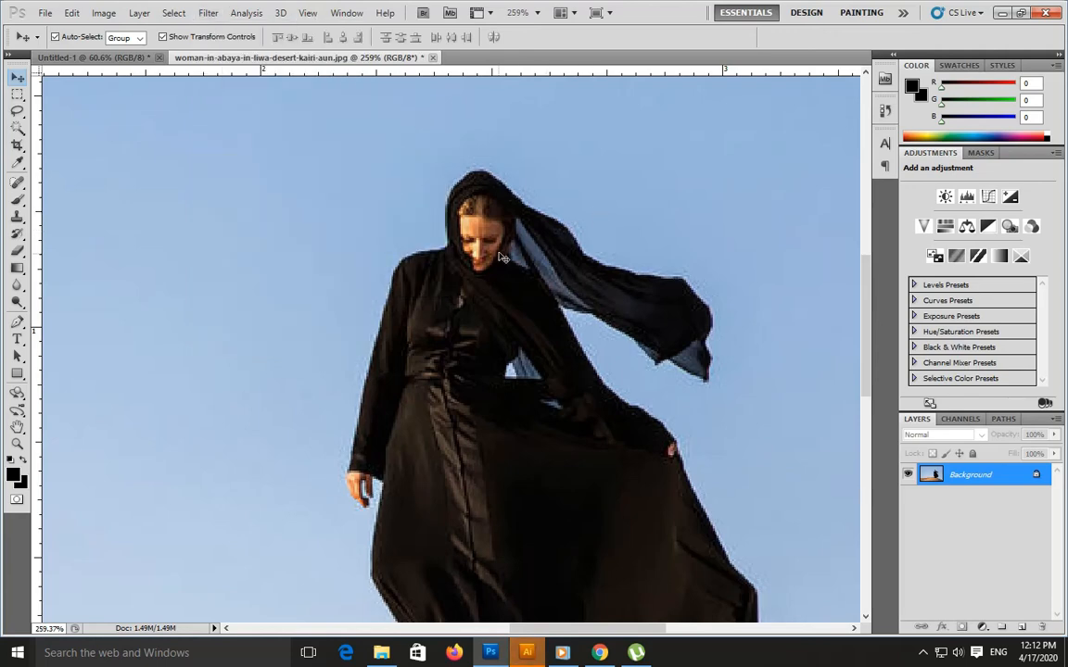
Trace the flying scarf with a Pen path, from its upper edge around the tip and back along its underside to the shoulder
scroll(501, 256, up, 5)
scroll(522, 255, down, 3)
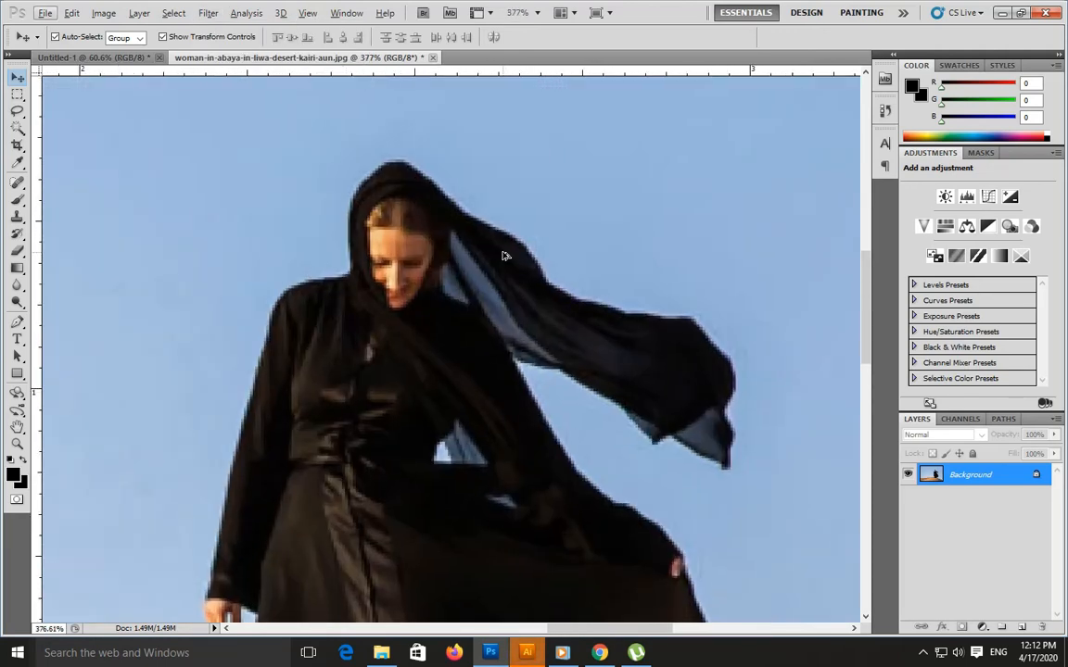
key(p)
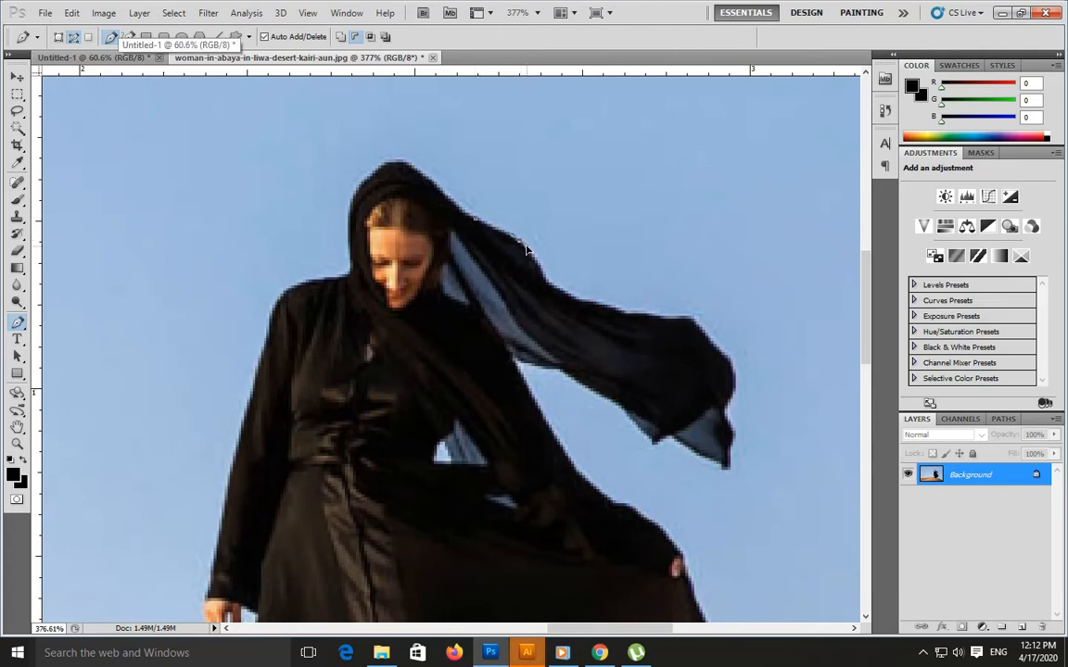
click(544, 284)
drag(607, 306, 702, 458)
click(679, 442)
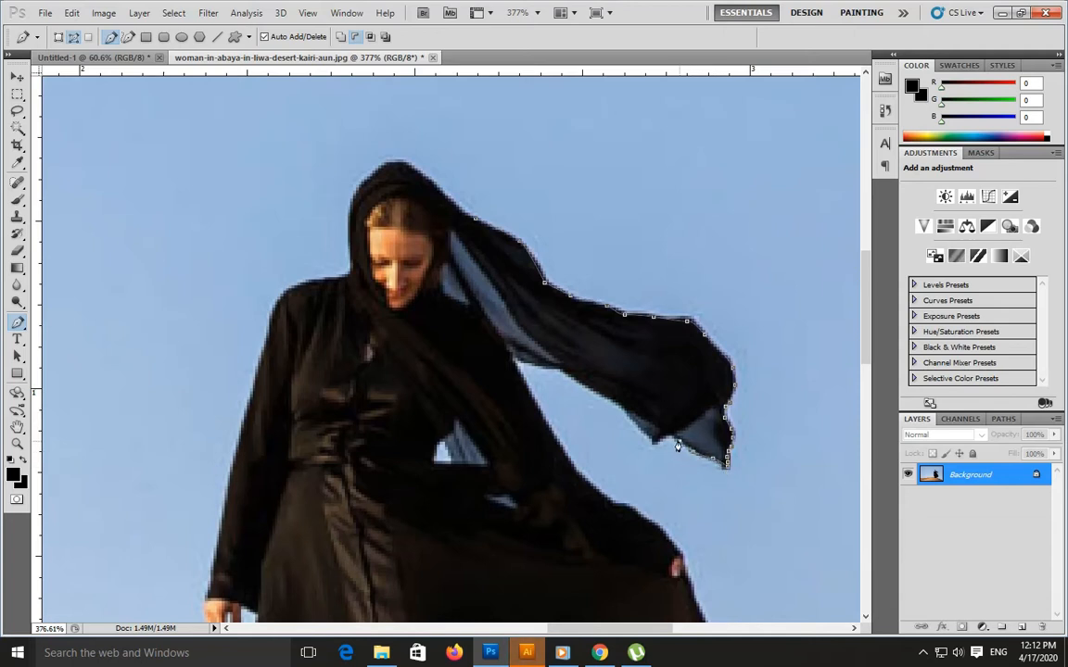
click(671, 436)
click(656, 441)
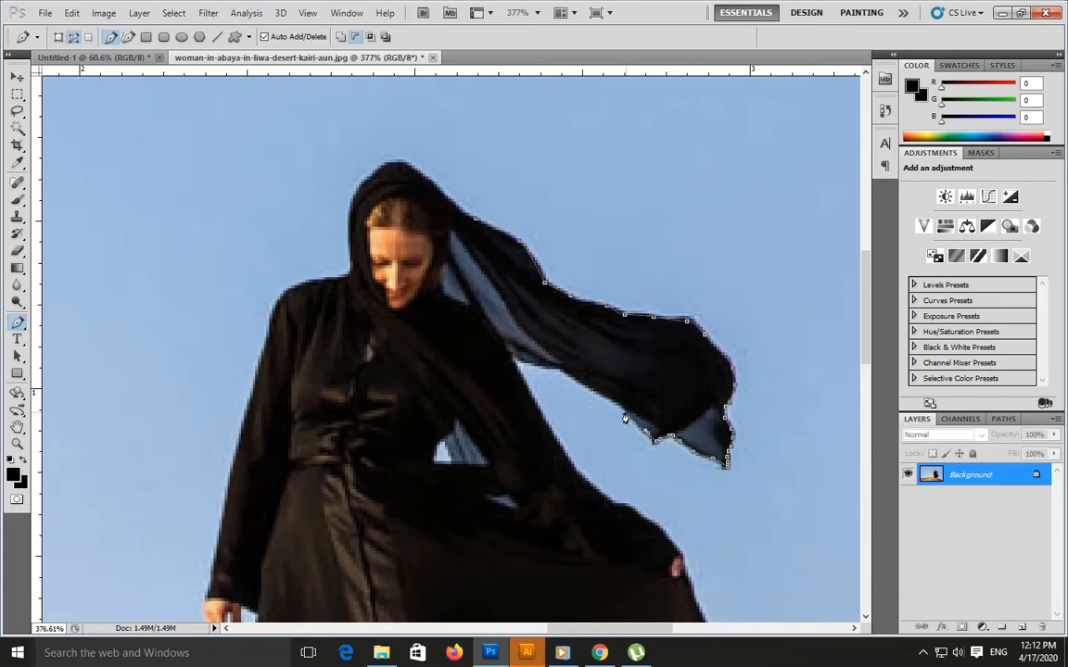
drag(561, 371, 555, 368)
click(510, 357)
Continue the Pen path from the shoulder down the outstretched sleeve to the hand holding the dress
click(534, 402)
click(563, 452)
click(580, 476)
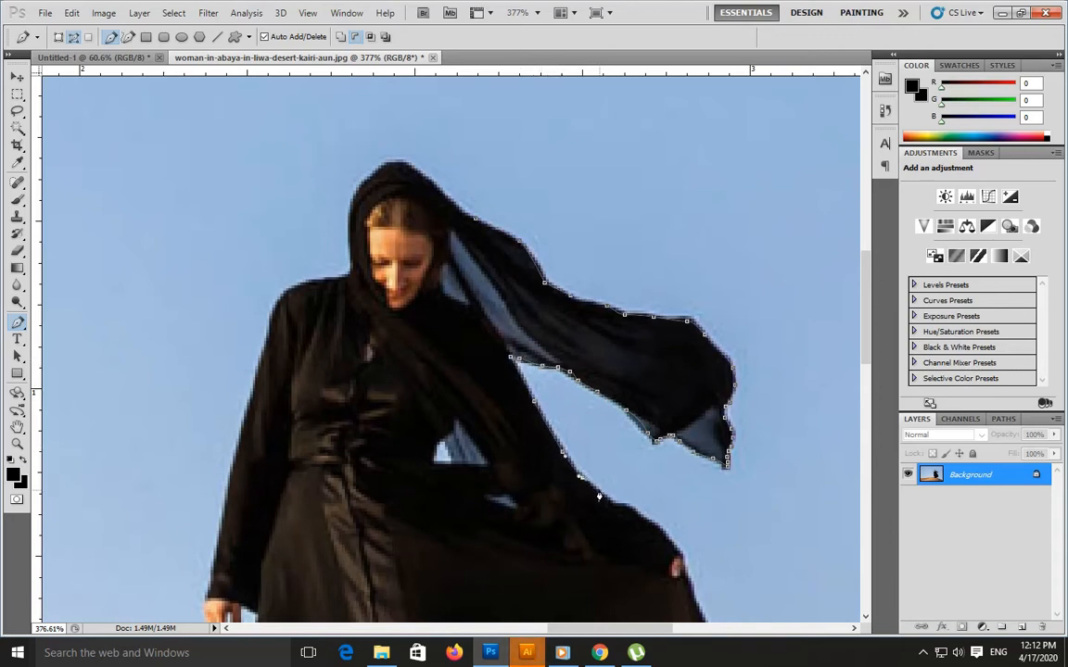
click(611, 501)
click(631, 509)
click(673, 544)
Extend the Pen path from the hand down the right edge of the billowing dress to its outermost corner
drag(701, 591, 498, 221)
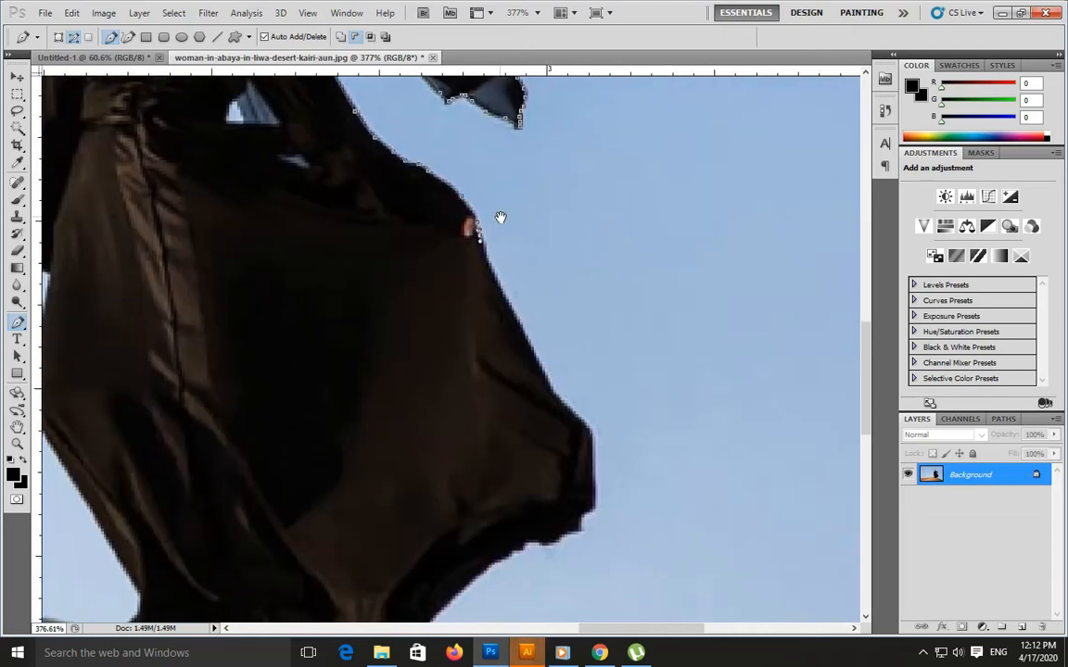
drag(497, 282, 521, 330)
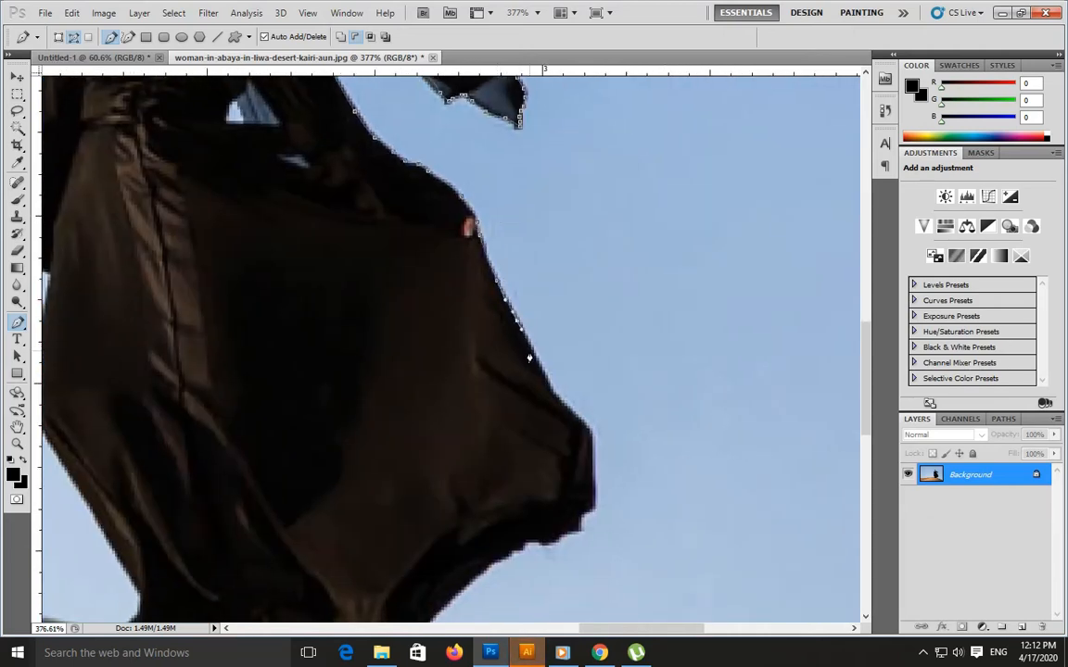
click(537, 363)
click(554, 395)
click(581, 422)
click(591, 483)
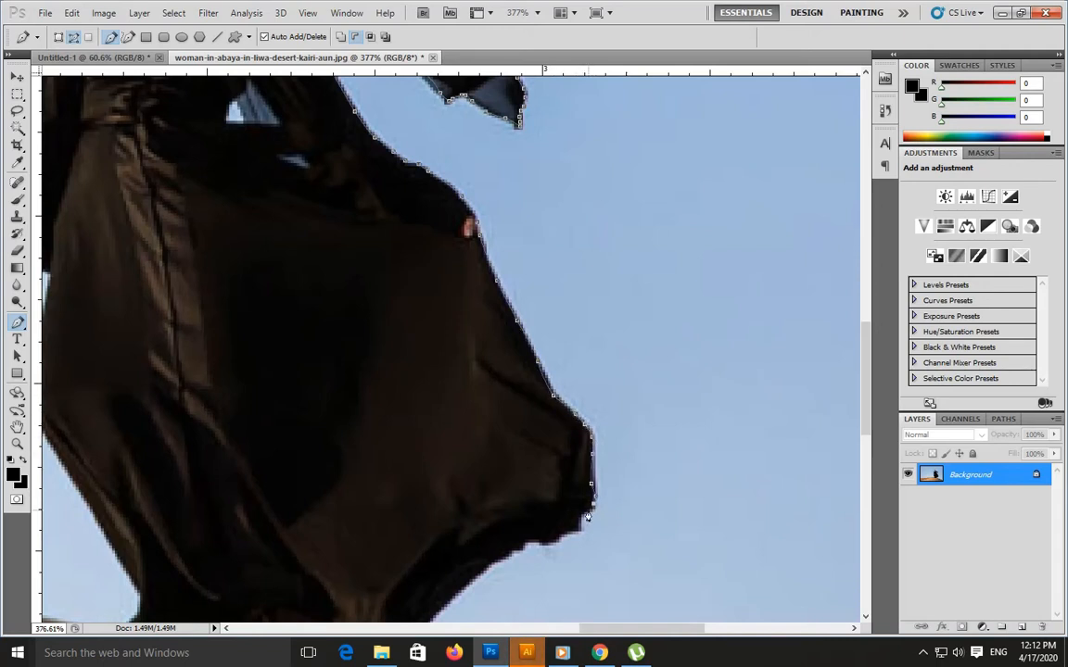
Outline the ragged lower right corner of the dress with closely spaced anchor points
click(579, 512)
click(579, 528)
click(567, 528)
click(562, 533)
click(558, 537)
click(553, 540)
click(542, 542)
click(534, 542)
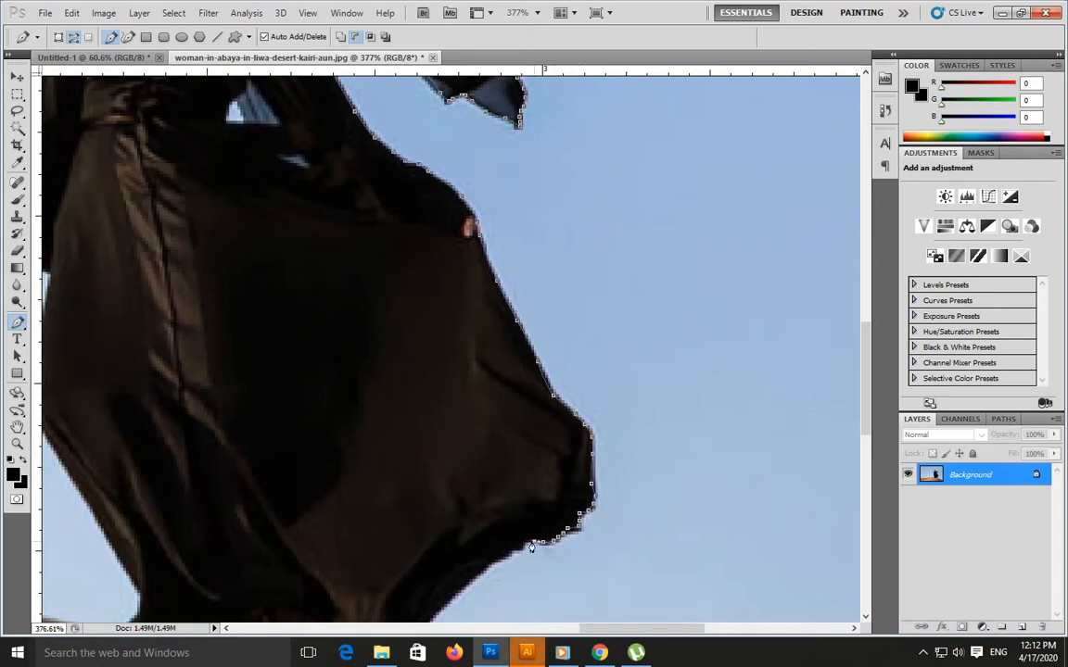
Continue the Pen path from the ragged corner diagonally down the underside of the billowing dress
click(525, 543)
click(525, 545)
click(510, 551)
click(500, 560)
click(477, 577)
click(455, 593)
click(447, 601)
Carry the Pen path down to where the dress meets the sand and along the right half of the hem
drag(459, 576, 551, 294)
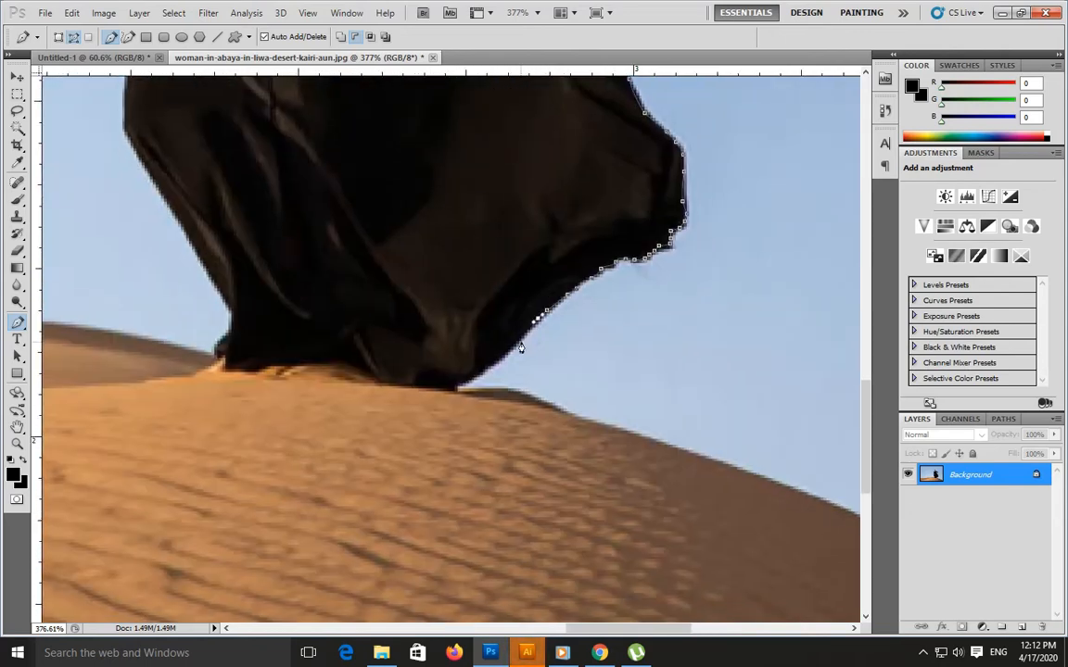
drag(515, 342, 477, 379)
click(468, 380)
click(456, 385)
click(442, 386)
click(422, 385)
click(399, 382)
click(377, 379)
click(366, 366)
click(353, 362)
click(344, 358)
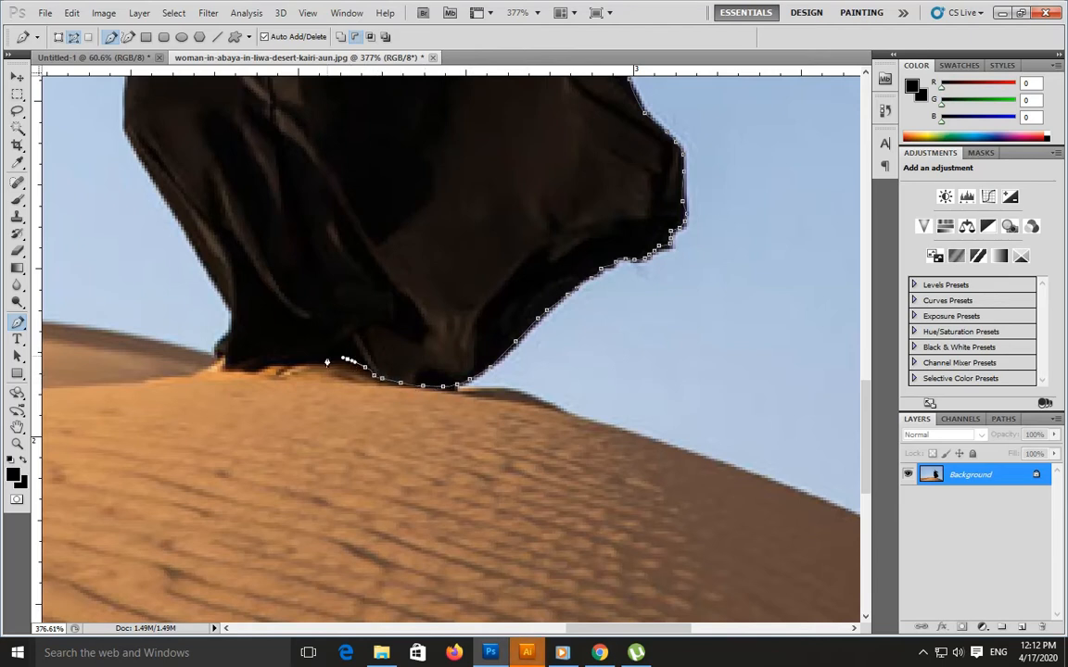
Trace the left half of the hem along the sand to the dress's lower left corner
click(320, 364)
click(279, 367)
click(264, 368)
click(256, 369)
click(245, 368)
click(223, 371)
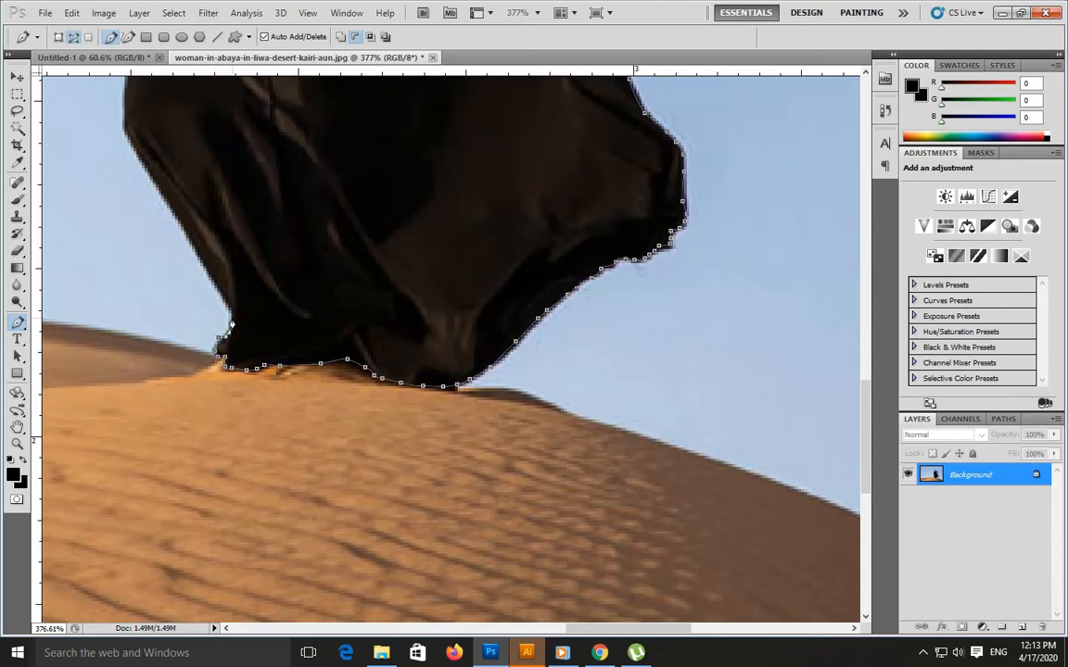
Extend the Pen path up the left edge of the dress and around the hanging hand and its fingers
click(202, 253)
click(176, 212)
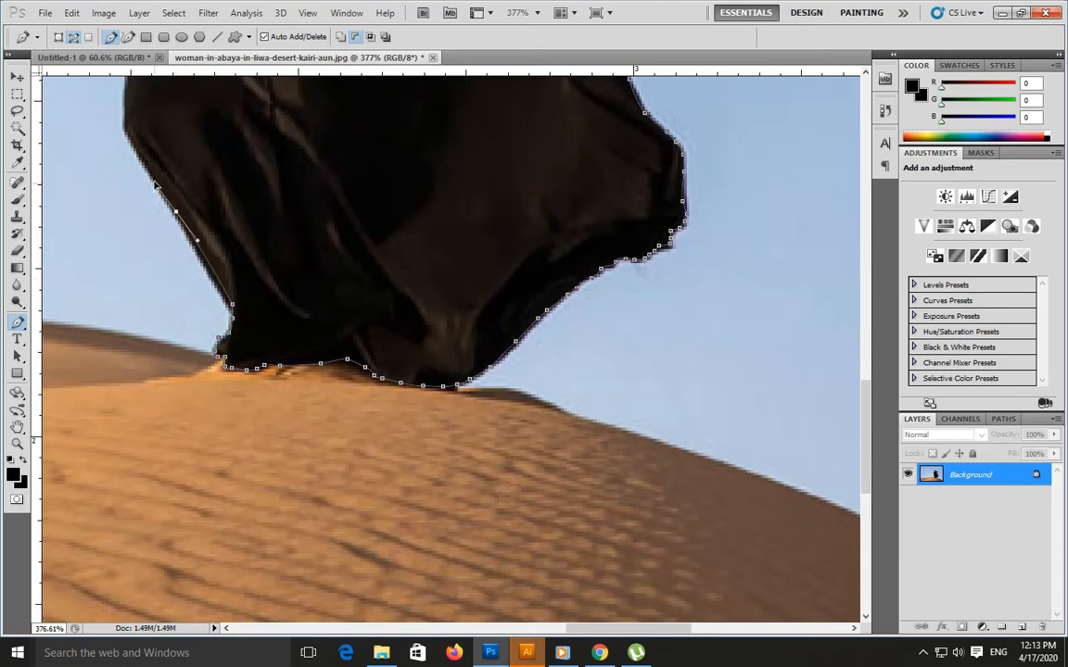
click(151, 171)
drag(268, 258, 551, 486)
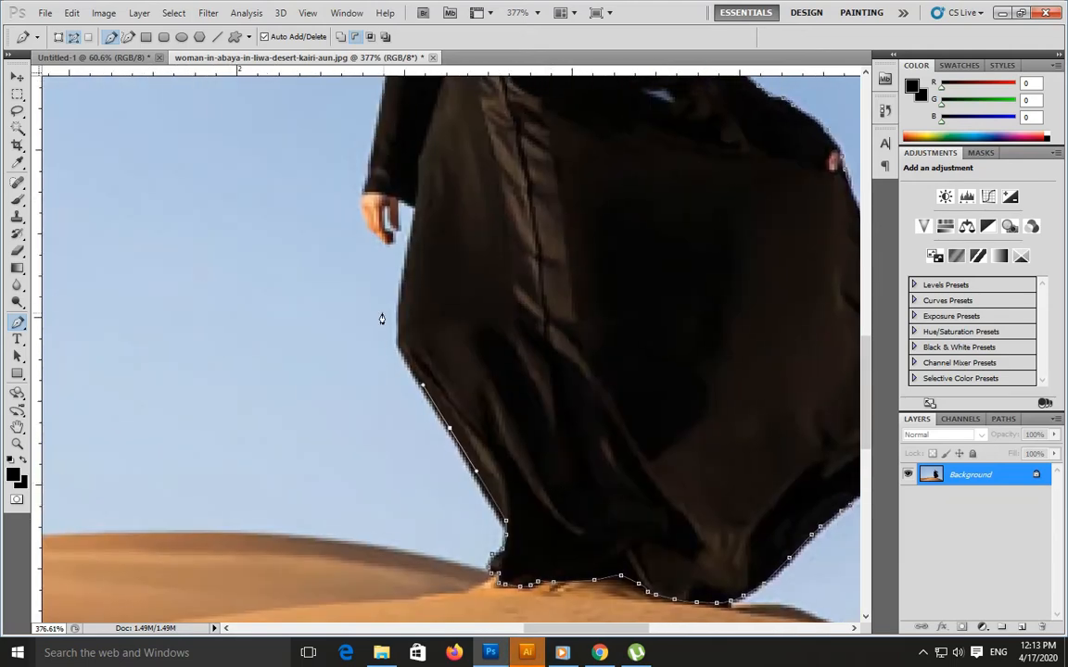
drag(399, 314, 406, 267)
click(407, 204)
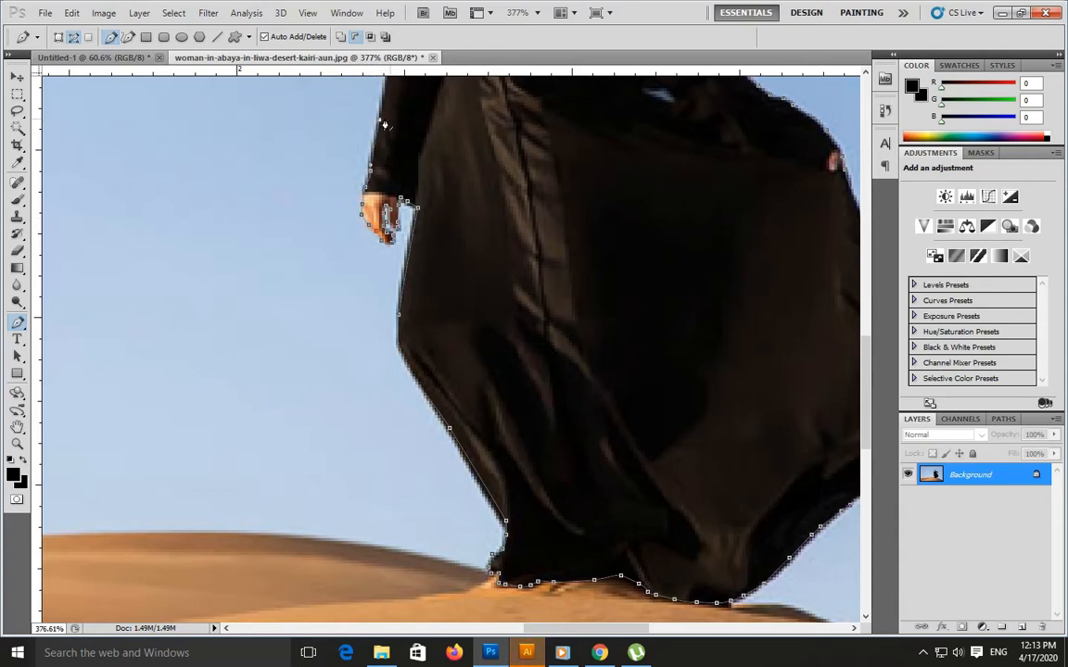
Trace up the left sleeve, over the shoulder and around the hood to finish the outline at the scarf's starting point
scroll(387, 232, up, 5)
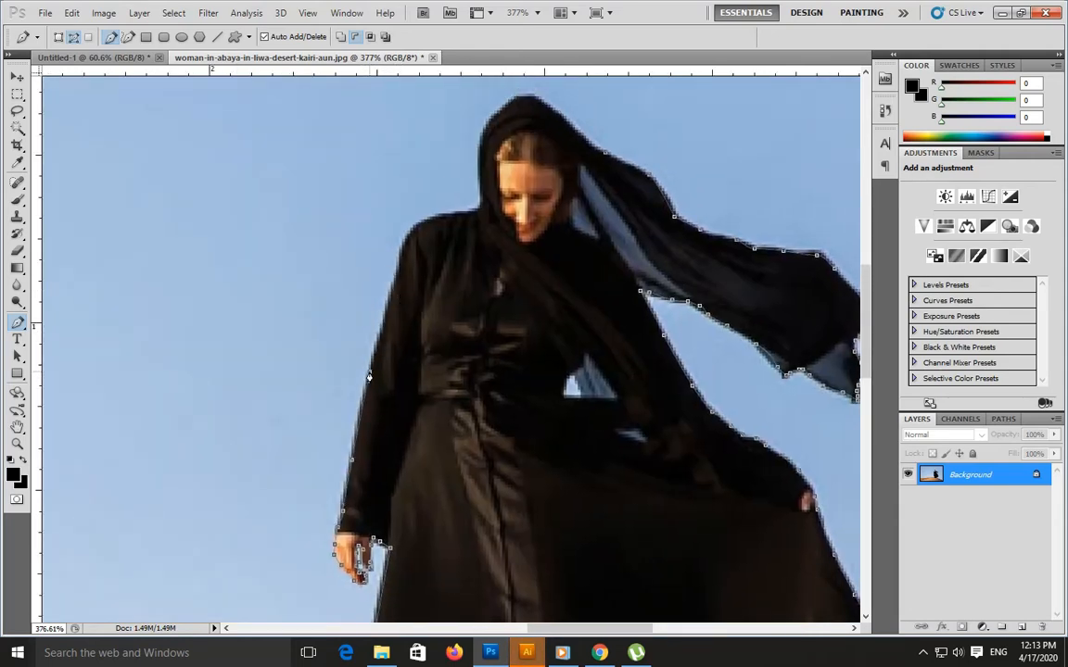
click(392, 294)
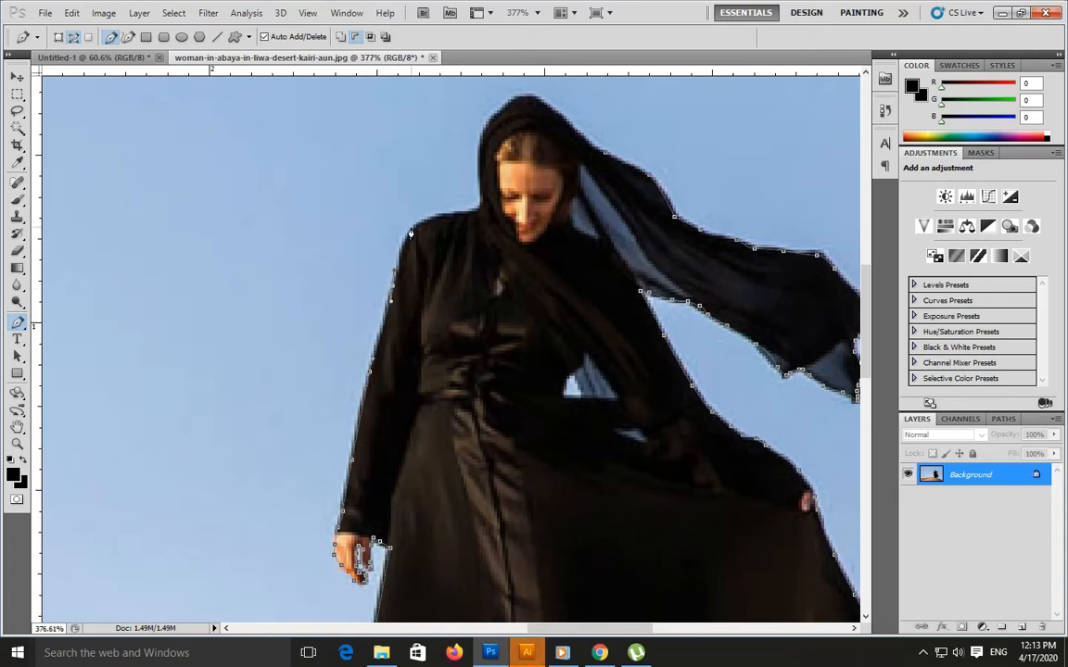
drag(426, 222, 482, 178)
drag(482, 136, 599, 157)
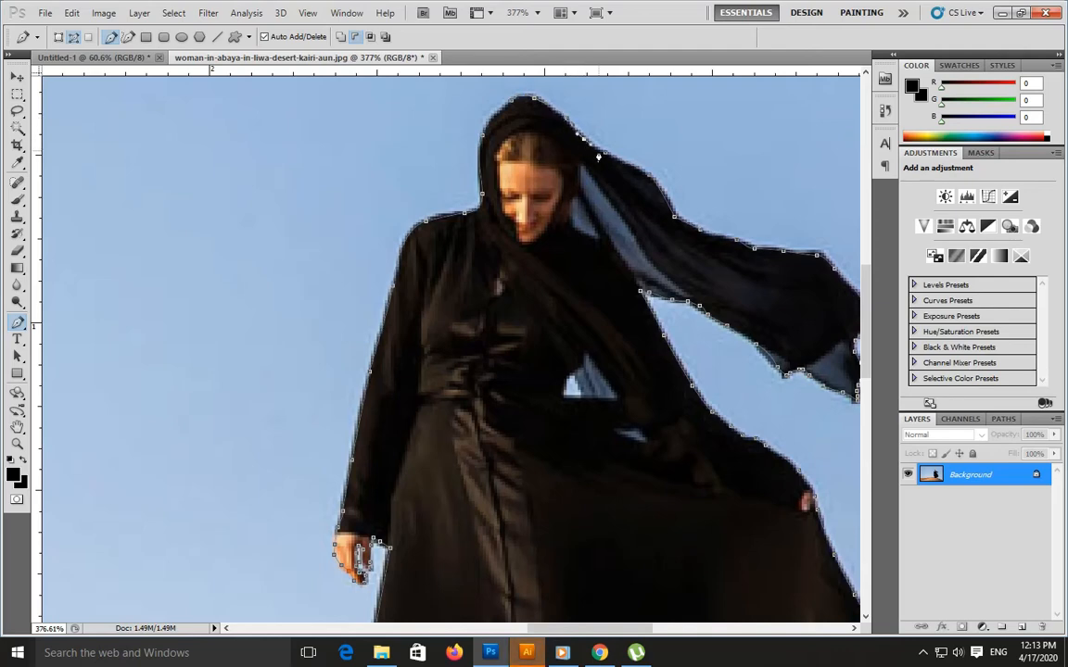
Convert the path around the woman into a new anti-aliased selection with a 1.5 pixel feather radius
right_click(565, 169)
click(716, 256)
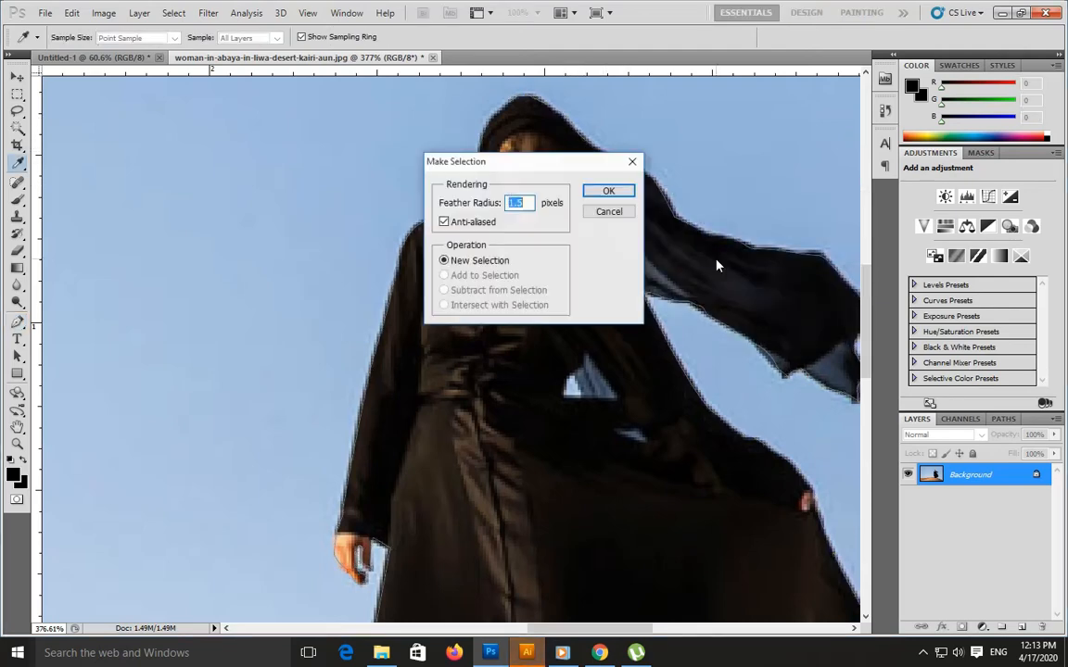
key(Return)
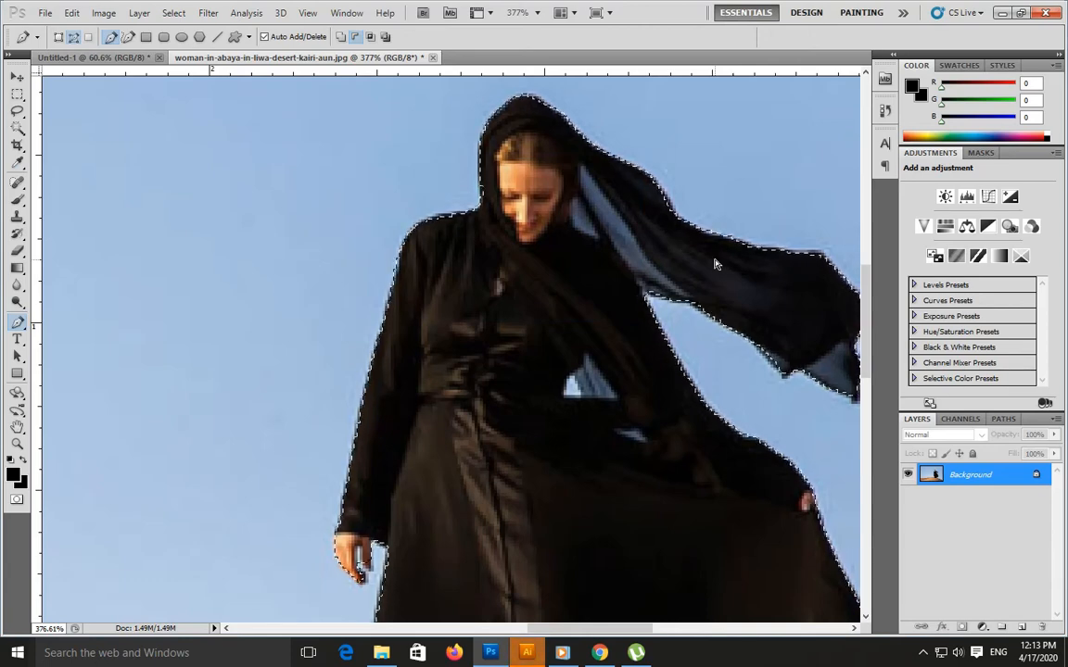
Move the selected woman into the Untitled-1 composite and position her on the railway track in front of the phone
key(v)
key(ctrl+minus)
key(ctrl+minus)
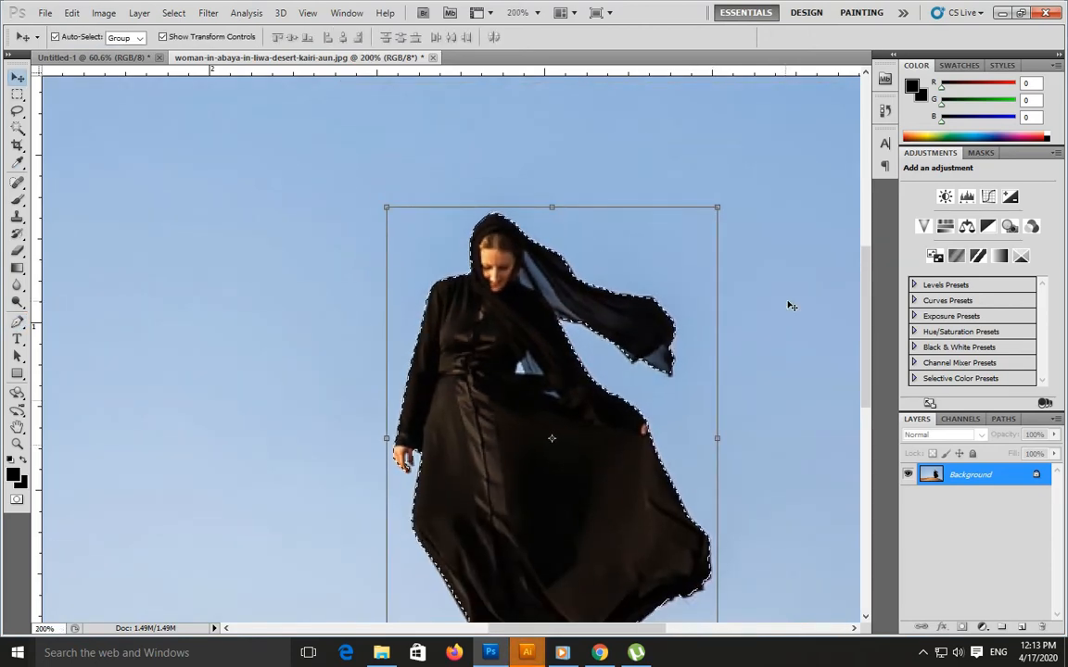
mouse_move(486, 352)
mouse_down()
mouse_move(231, 130)
mouse_move(158, 93)
mouse_move(125, 58)
mouse_move(469, 364)
mouse_up()
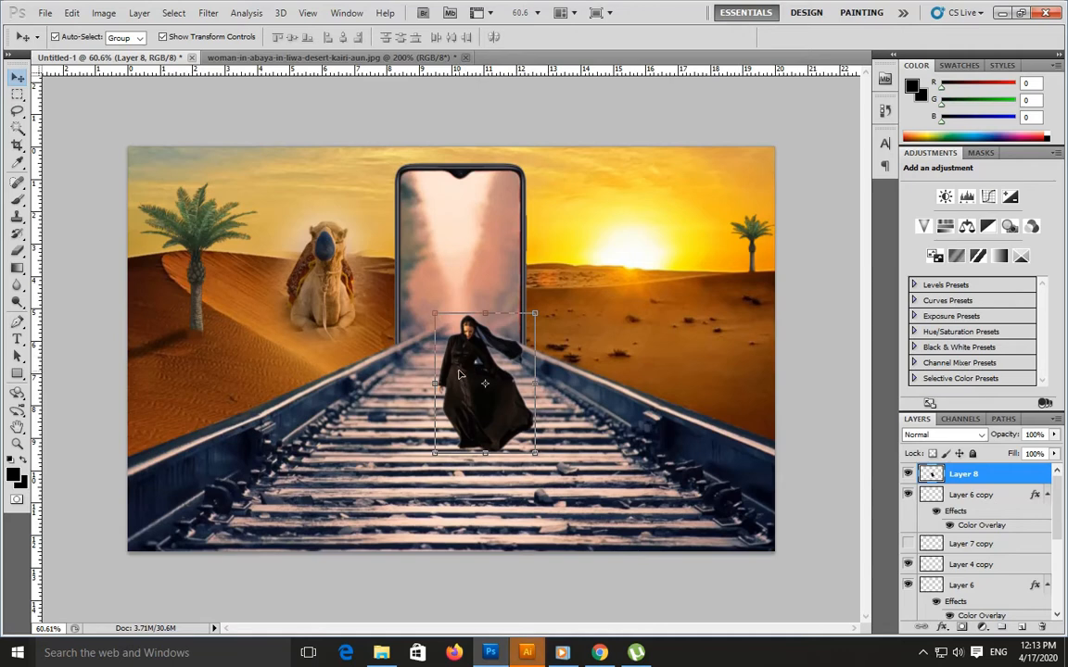
drag(467, 363, 443, 354)
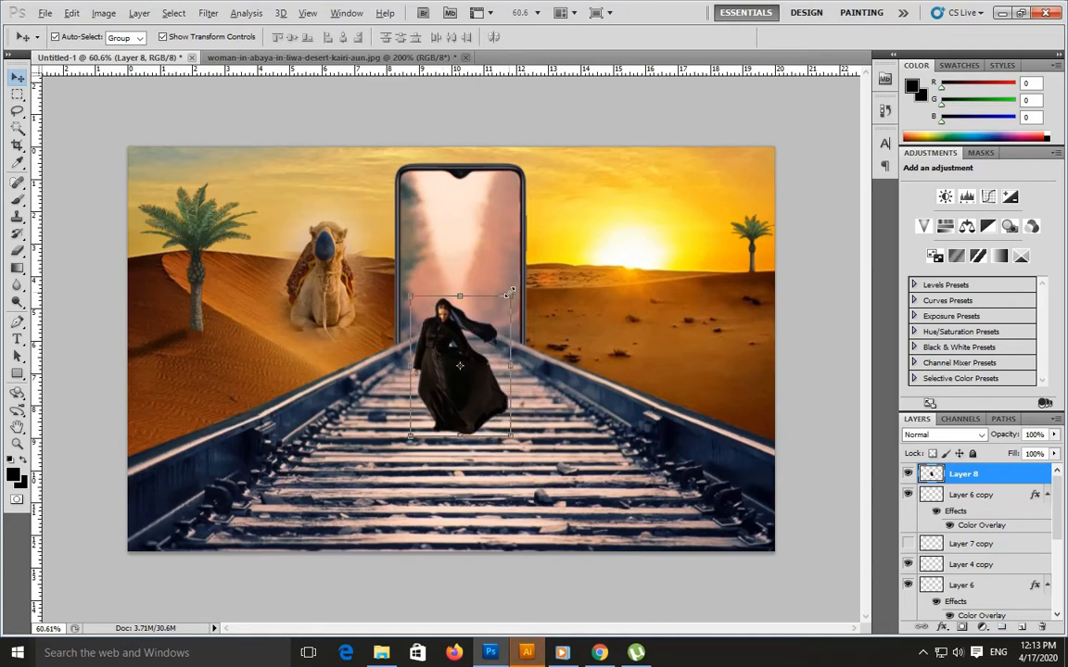
Scale the woman up to about 131.78% and centre her on the railway track in front of the phone
drag(510, 293, 525, 274)
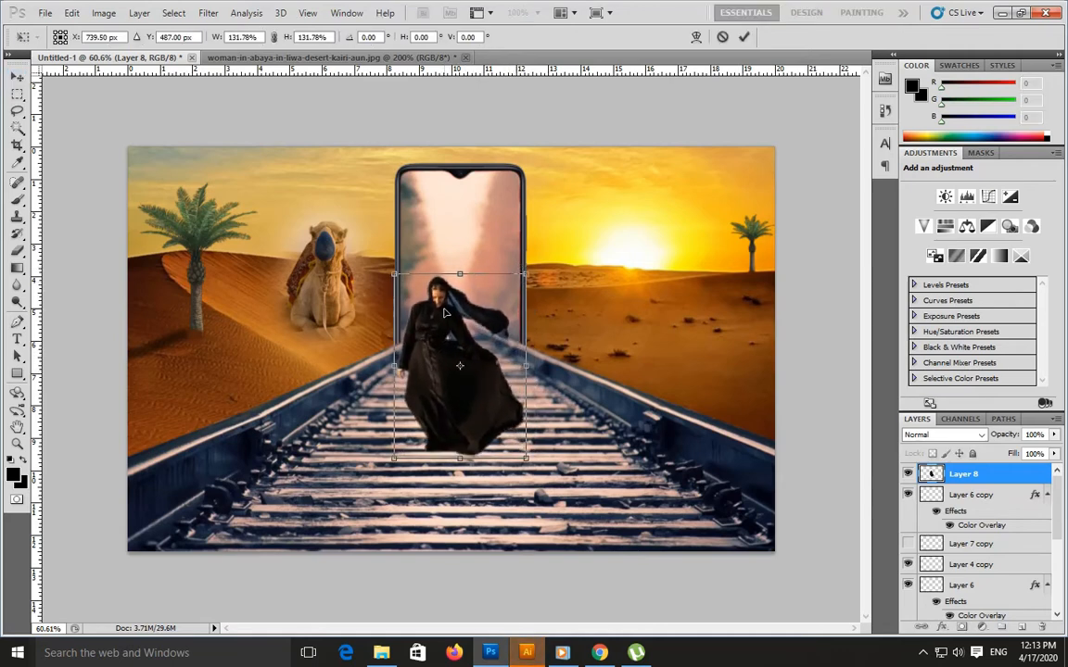
drag(445, 313, 452, 313)
key(Return)
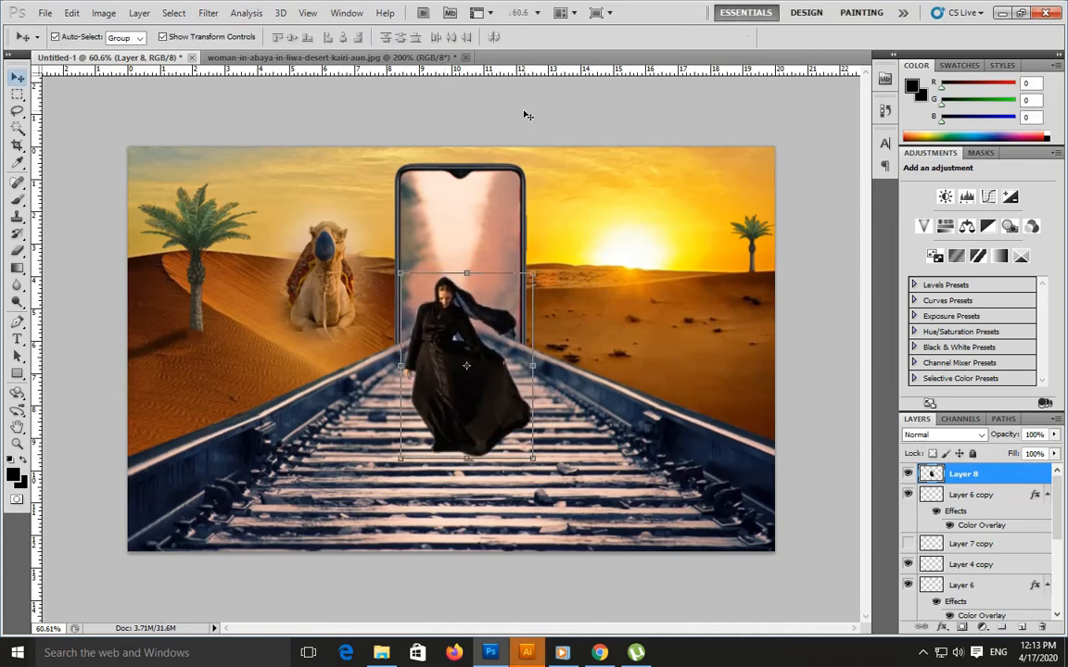
Outline the see-through gap between the woman's arm and waist with the Pen tool and convert the path into a selection
scroll(476, 354, up, 5)
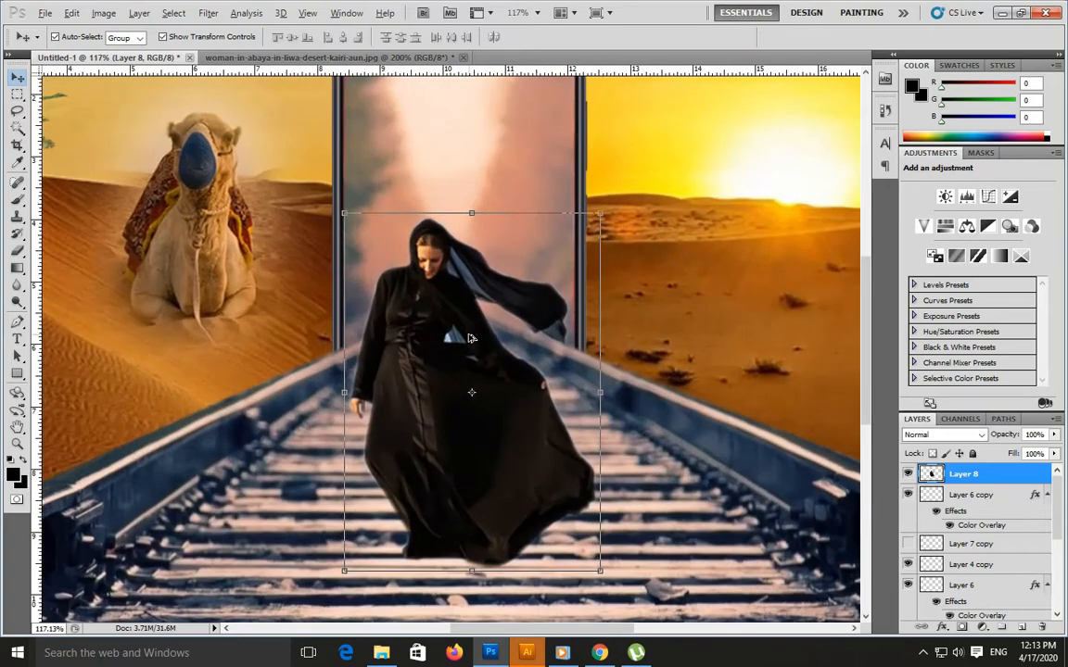
key(p)
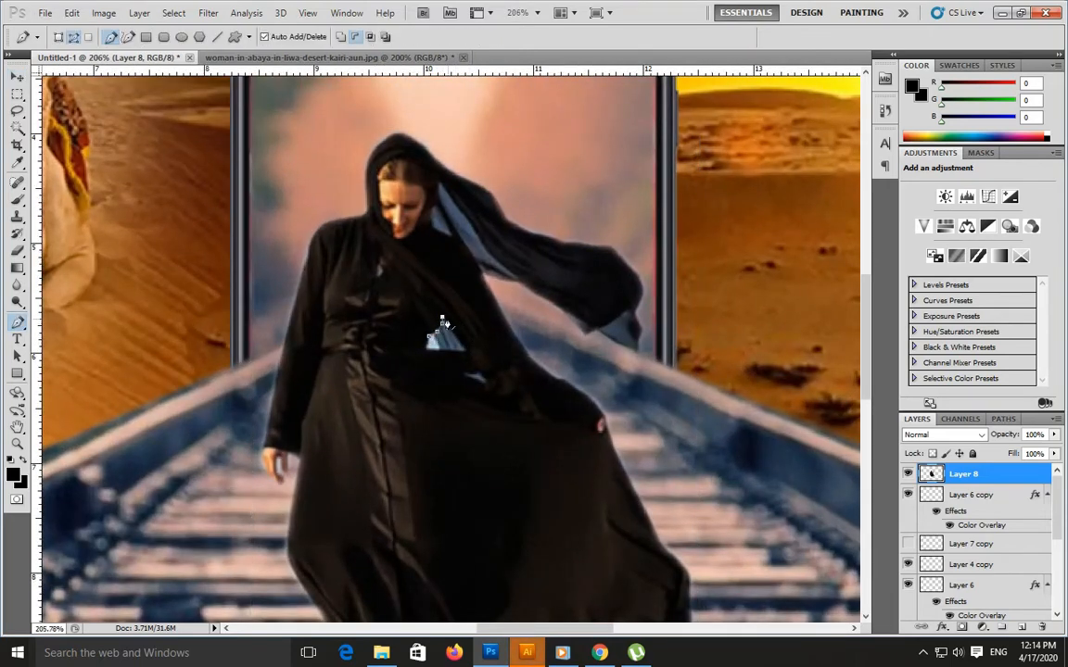
click(449, 329)
click(459, 339)
click(464, 347)
drag(437, 350, 428, 350)
right_click(446, 343)
click(500, 408)
key(Return)
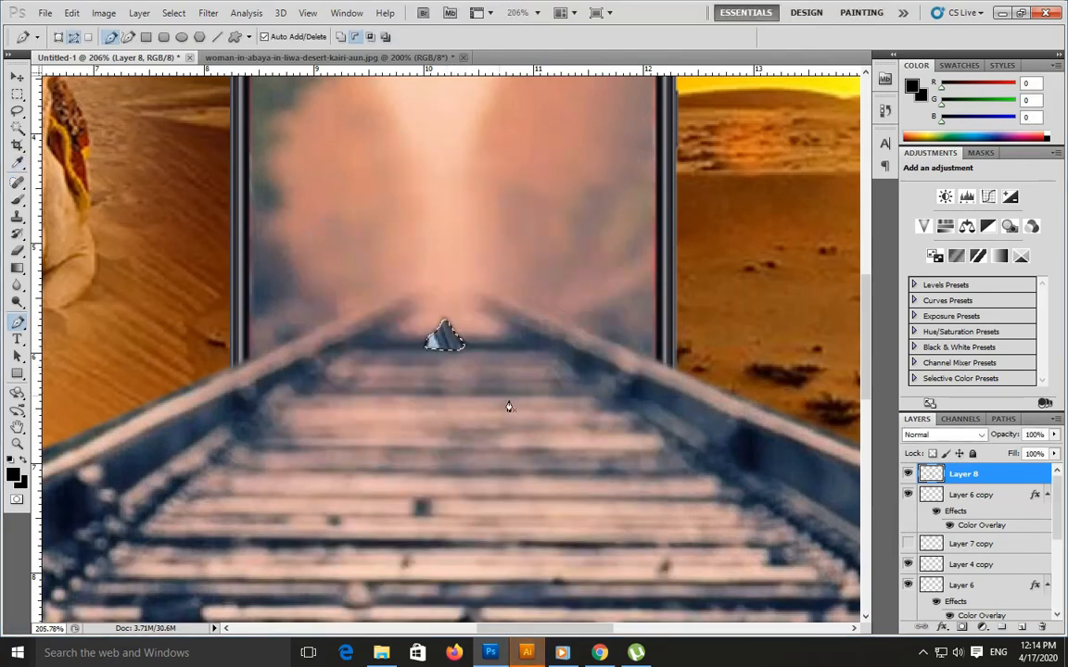
Undo the deletion of the woman, then invert the selection and clear the old background inside the arm gap
key(ctrl+z)
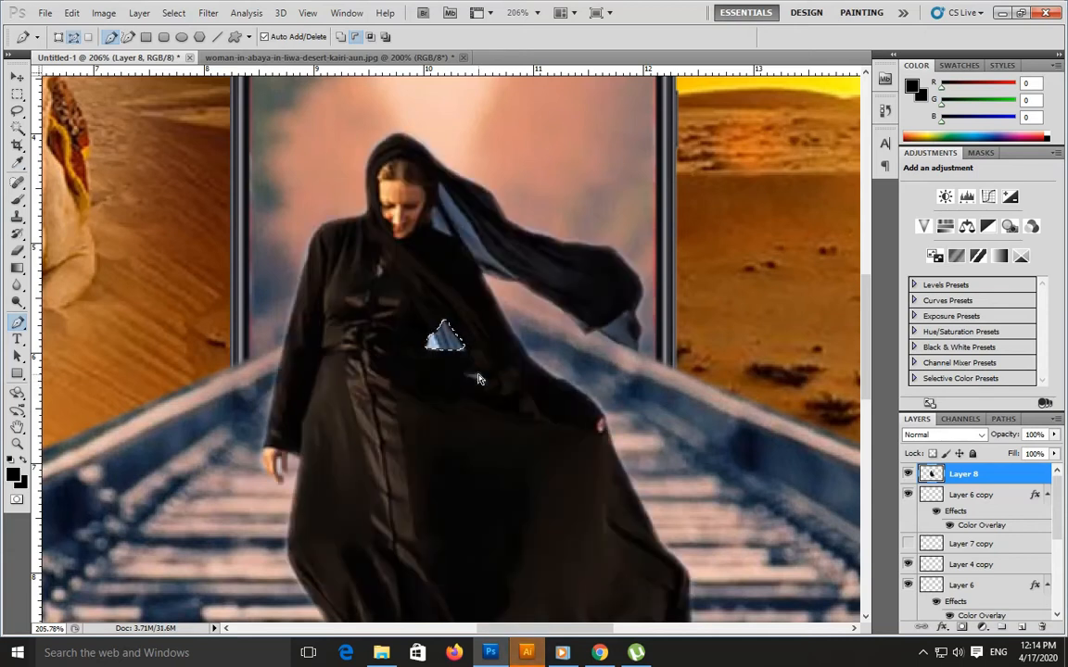
key(ctrl+shift+i)
key(Delete)
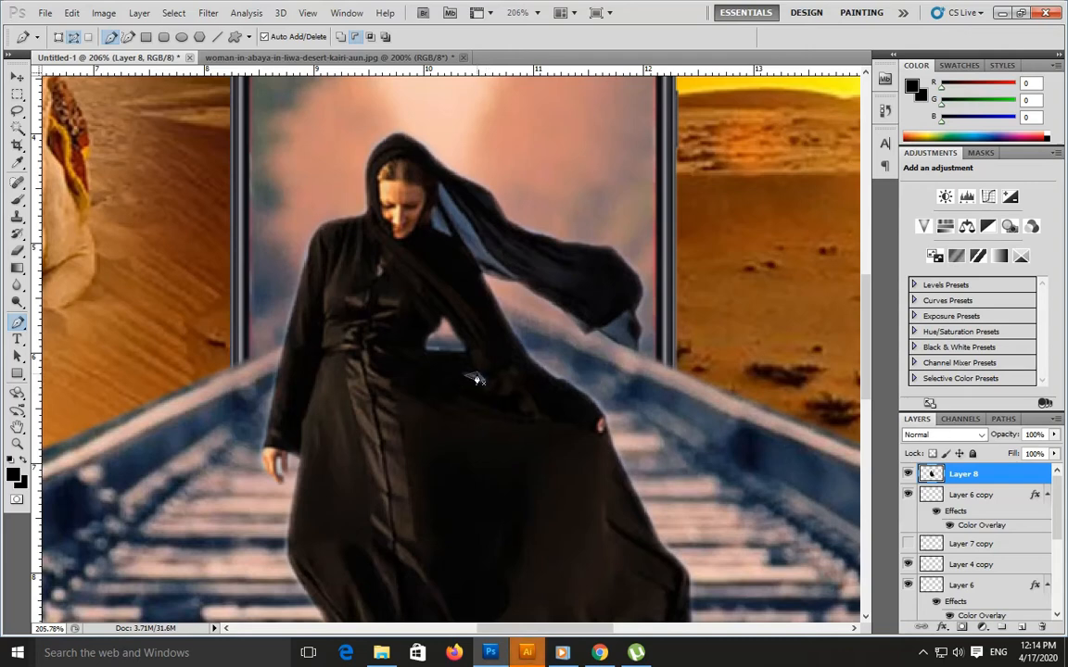
Convert the paths around the small gap under the forearm and beside the hanging hand into selections and clear the leftover background there
right_click(476, 379)
click(547, 463)
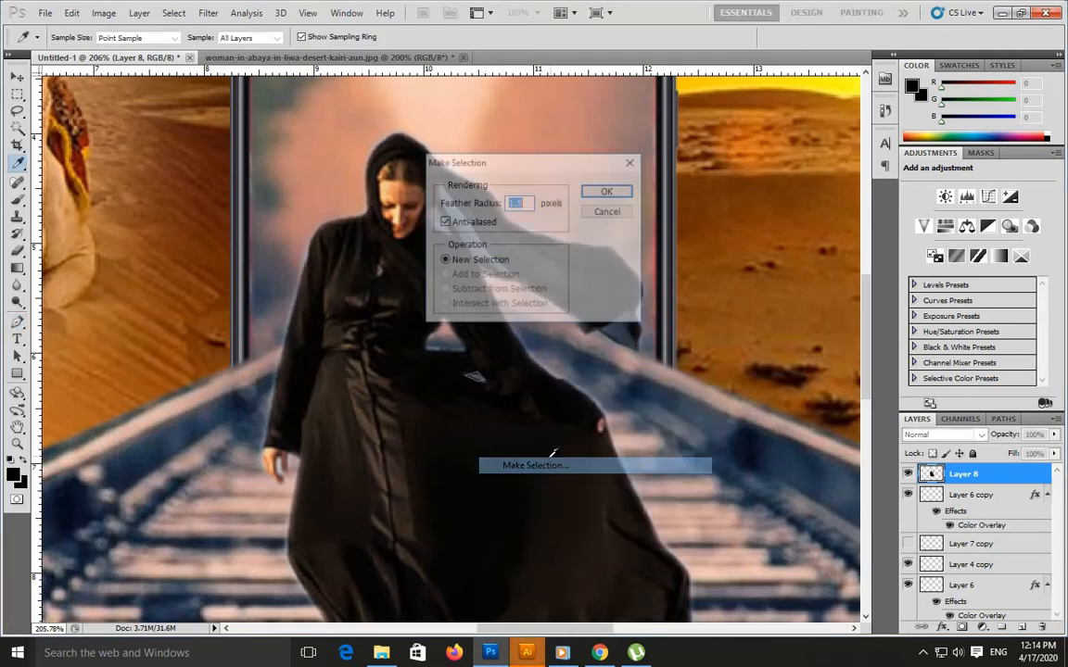
key(Return)
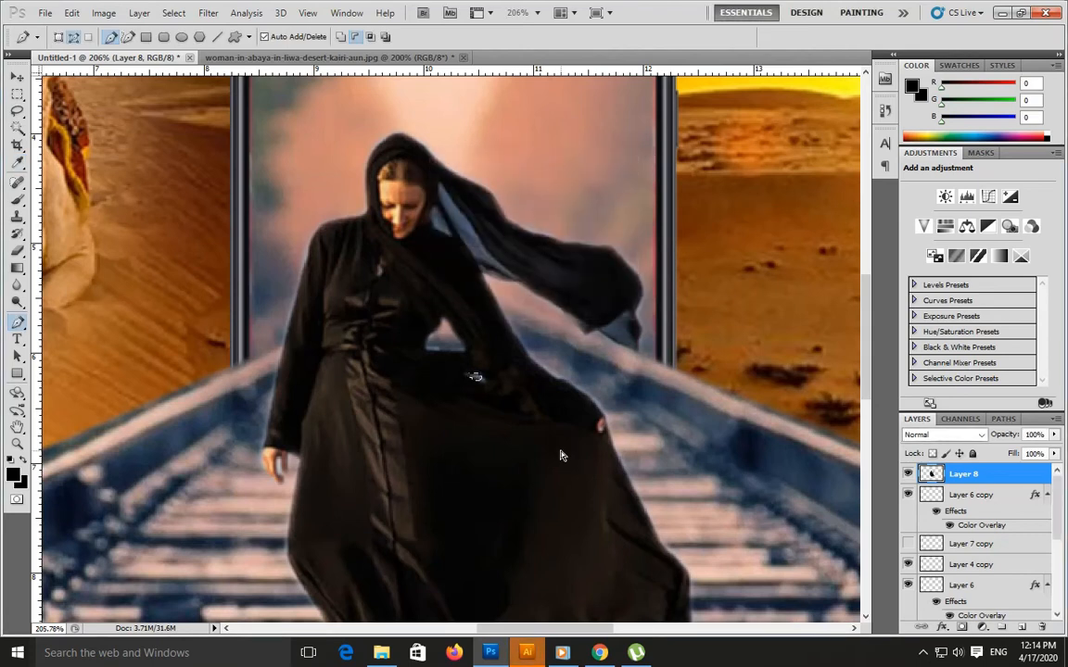
right_click(278, 470)
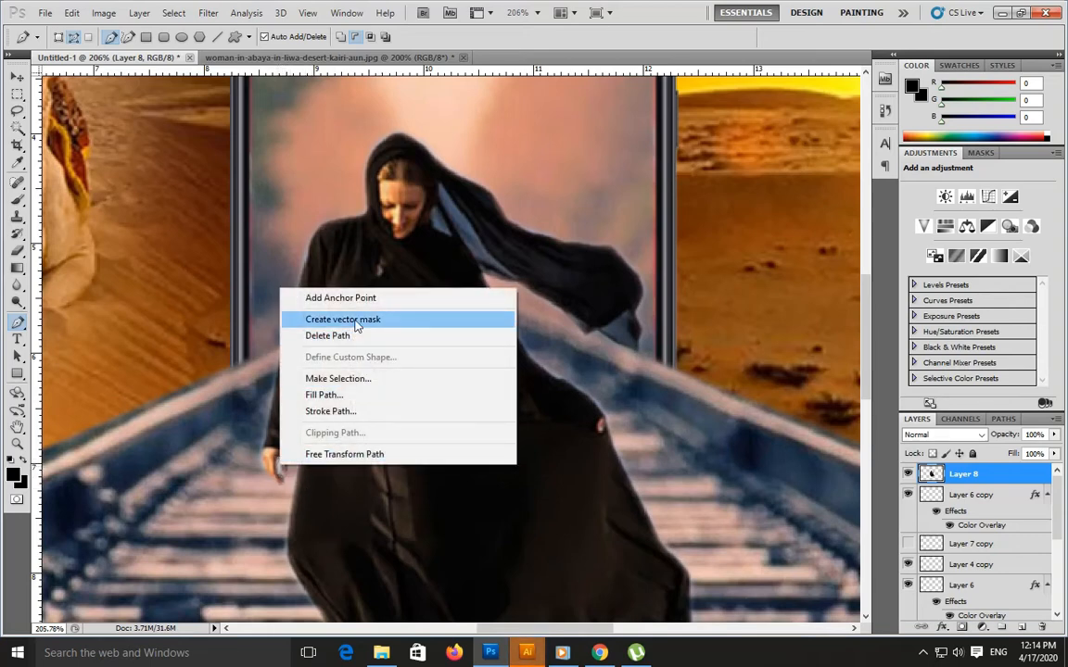
click(360, 379)
click(620, 191)
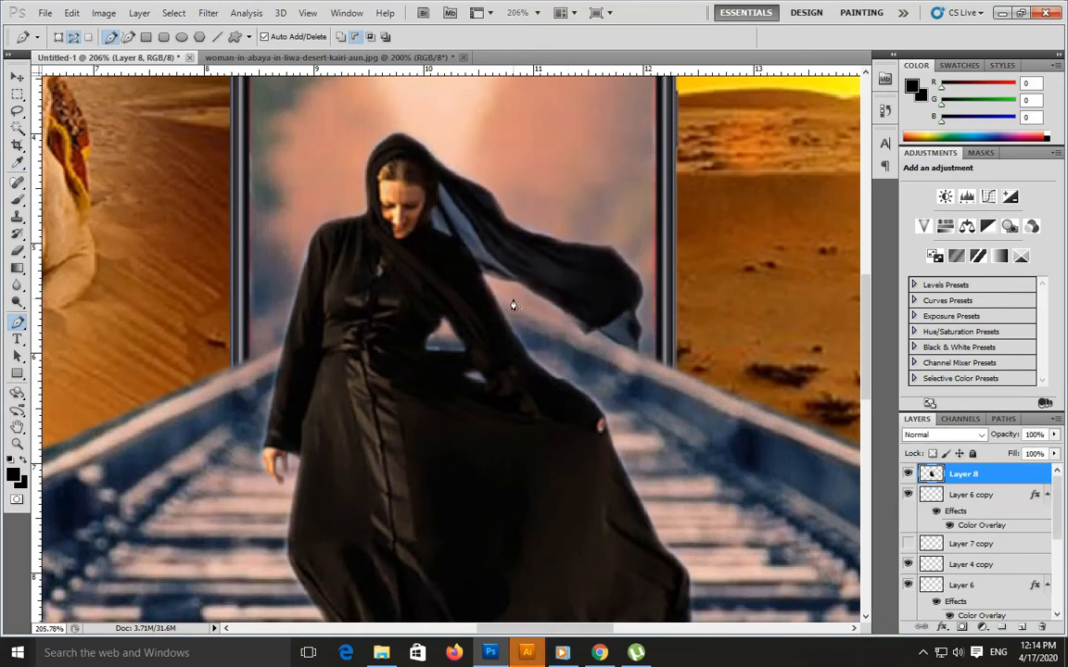
Add a new empty layer directly beneath the woman's layer
scroll(513, 306, down, 5)
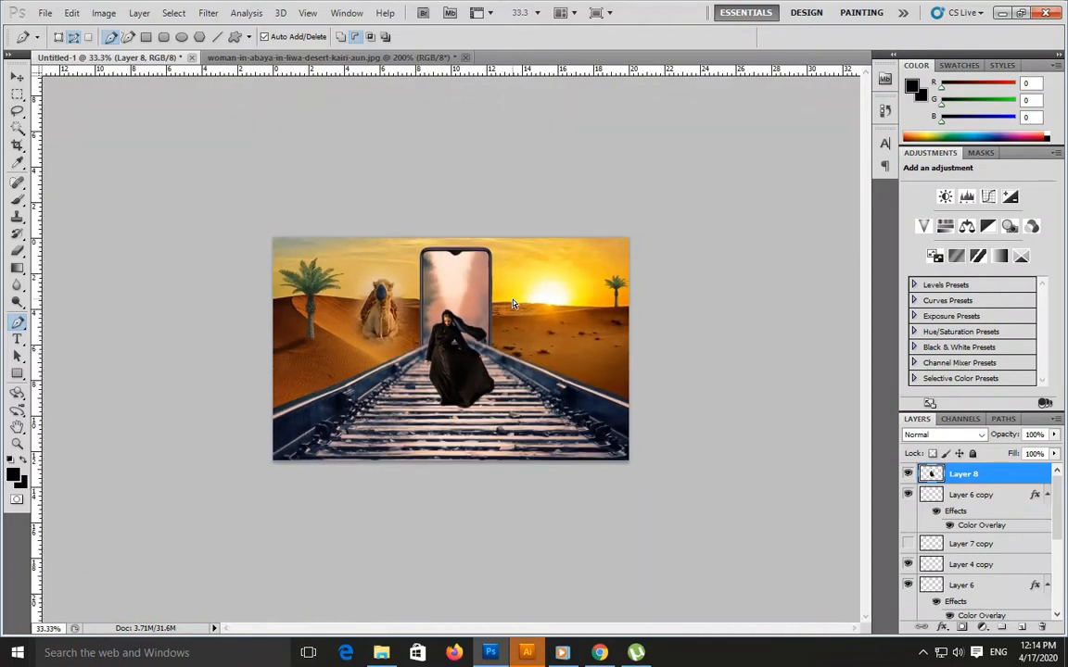
key(v)
click(465, 189)
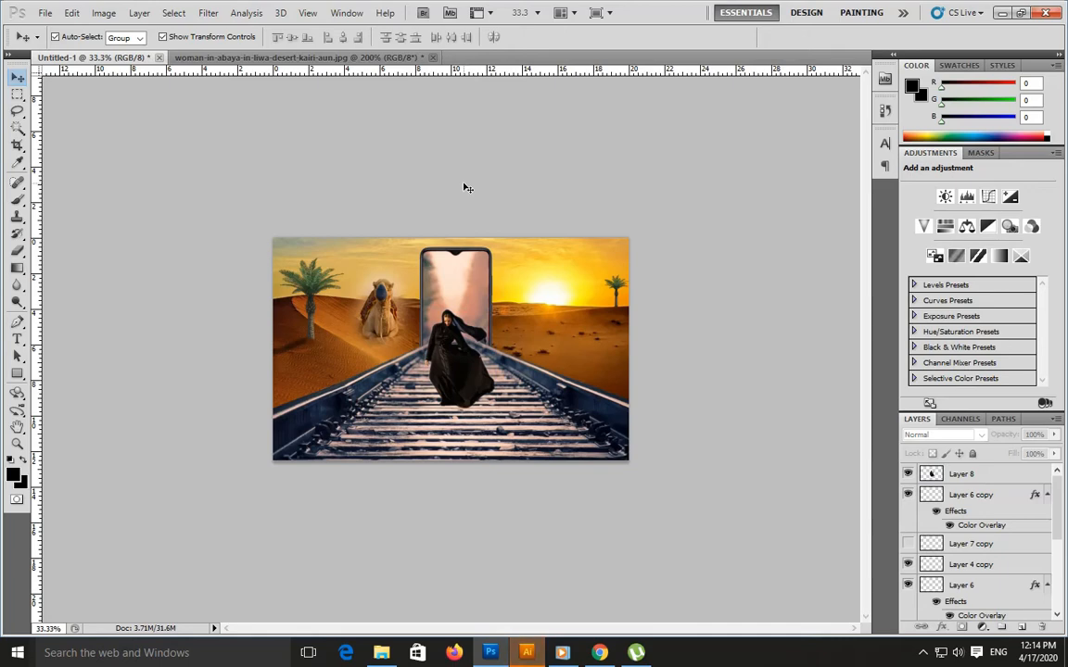
key(ctrl+plus)
key(ctrl+plus)
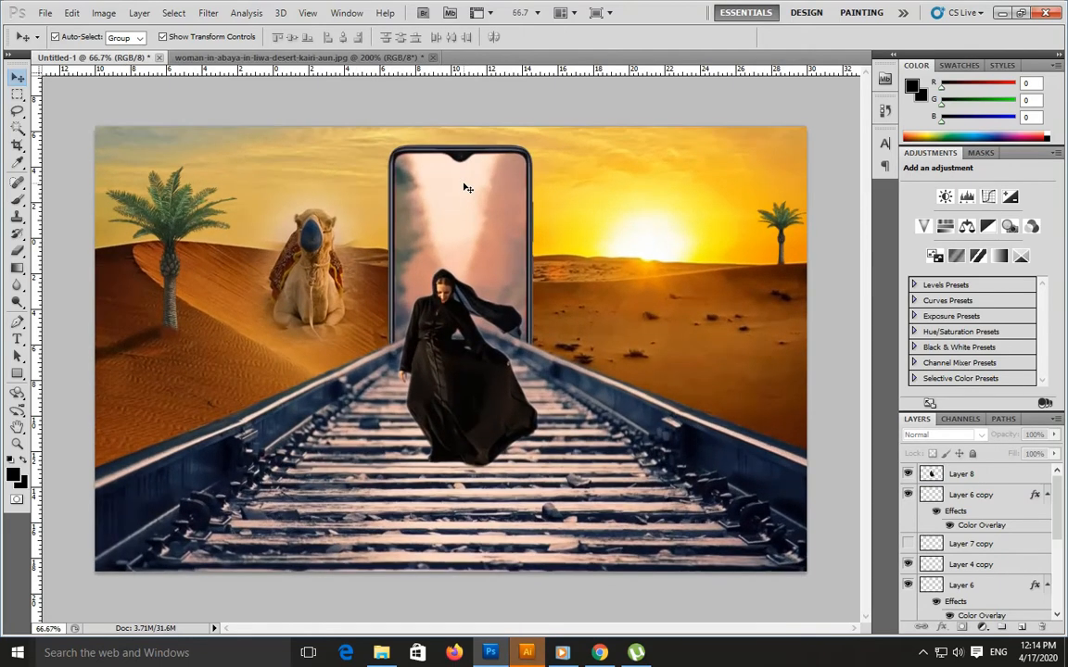
click(459, 414)
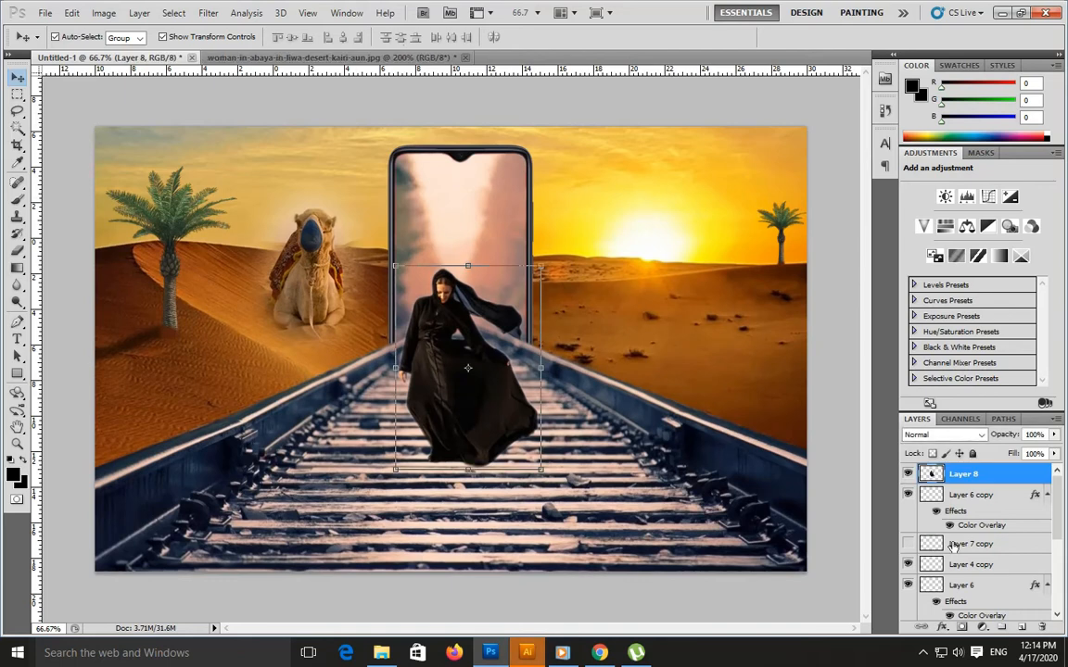
click(1020, 629)
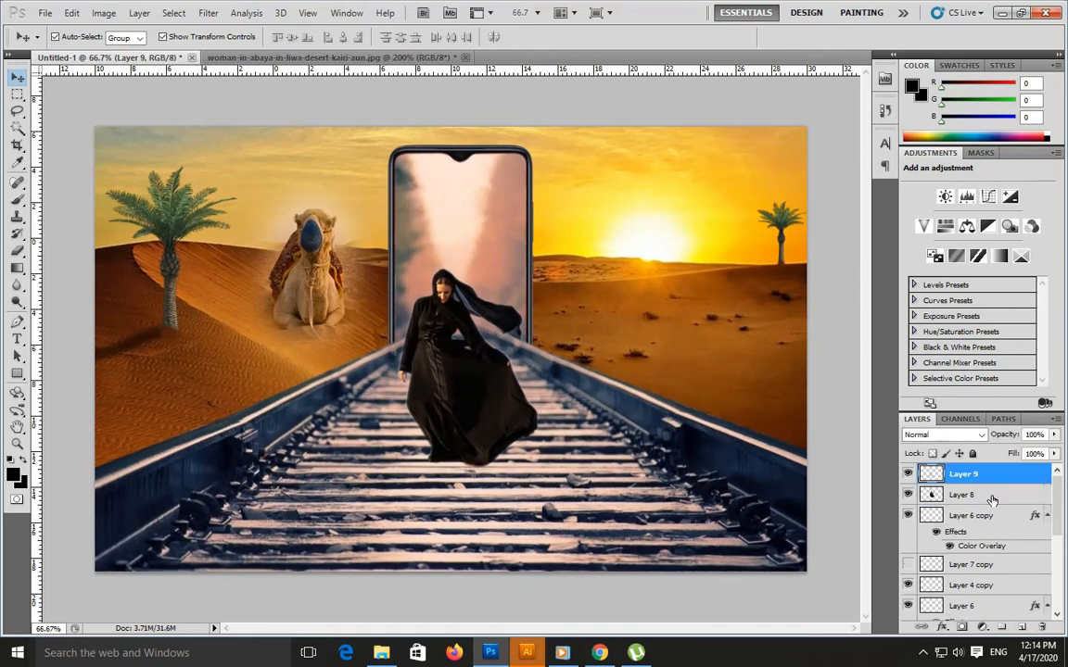
key(ctrl+bracketleft)
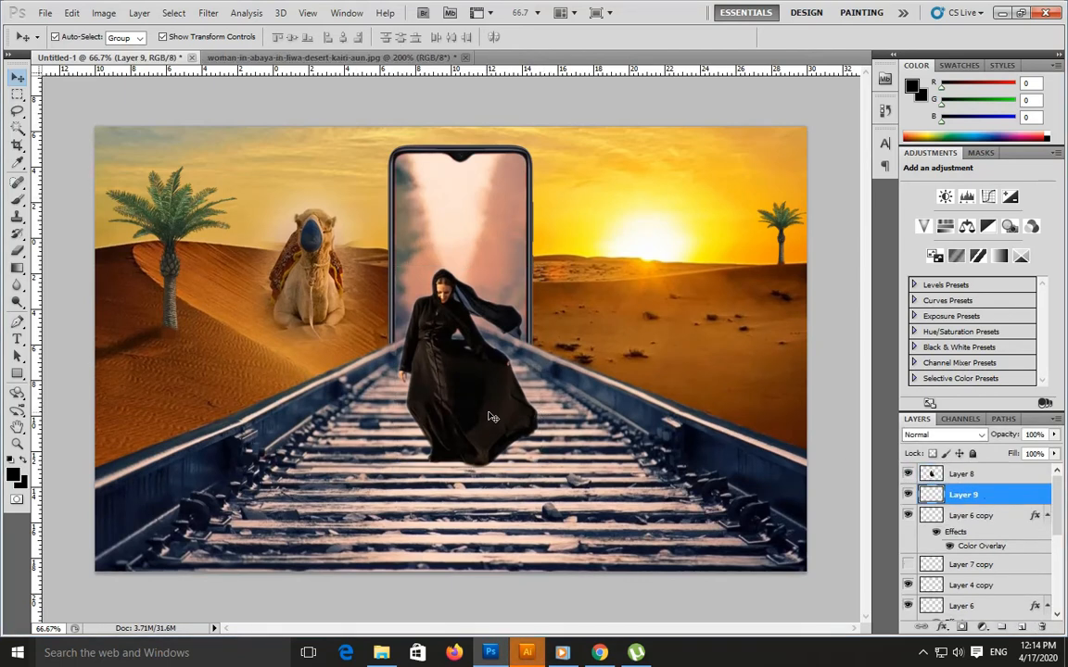
Paint a soft black contact shadow under the hem of the dress with an 80 px brush
key(b)
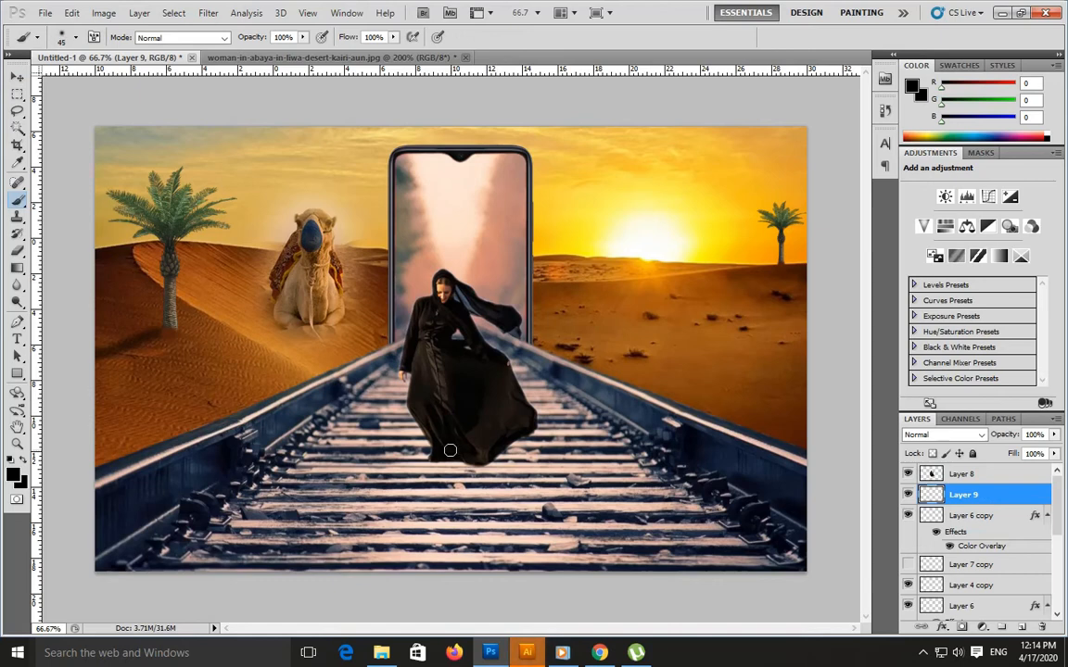
key(bracketright)
key(bracketright)
key(bracketright)
key(bracketright)
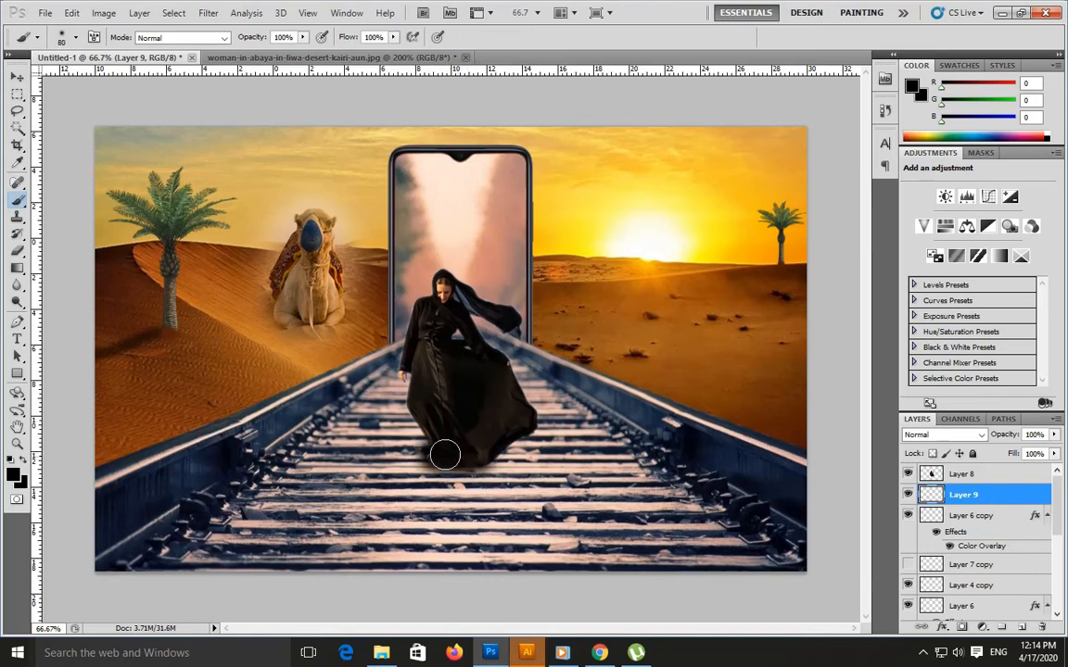
drag(445, 455, 487, 441)
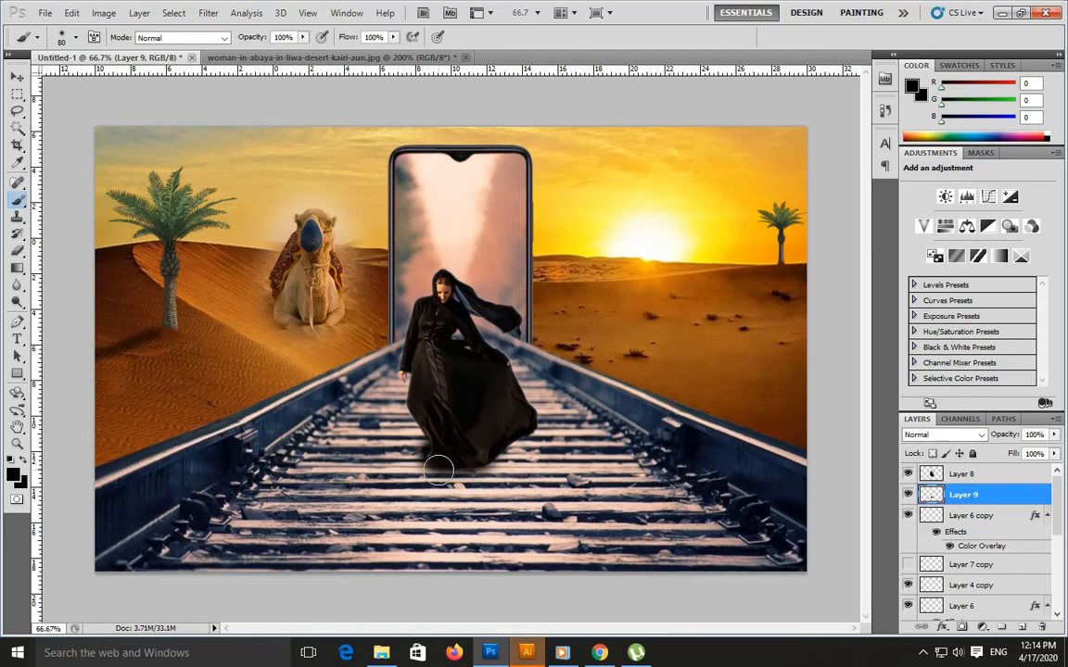
Try a long black shadow painted from the hem diagonally across the track on the same layer, at 69% layer opacity
drag(422, 452, 310, 516)
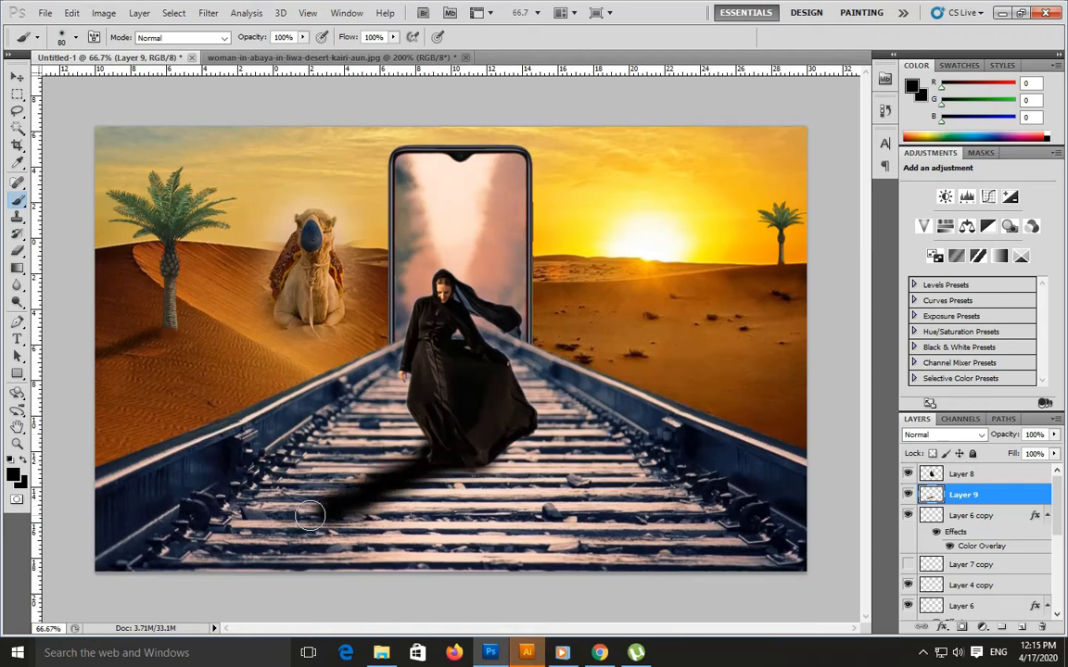
mouse_move(422, 455)
mouse_down()
mouse_move(388, 477)
mouse_move(417, 464)
mouse_move(400, 474)
mouse_move(353, 477)
mouse_move(317, 495)
mouse_move(455, 472)
mouse_move(336, 518)
mouse_move(433, 466)
mouse_move(313, 515)
mouse_move(507, 507)
mouse_move(341, 514)
mouse_up()
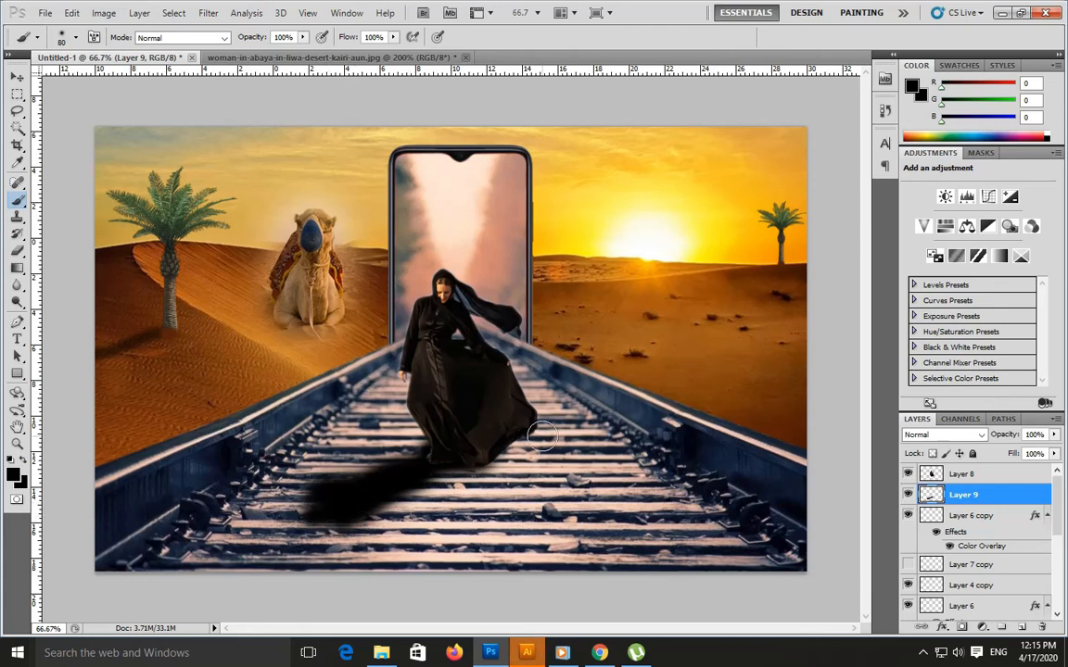
key(v)
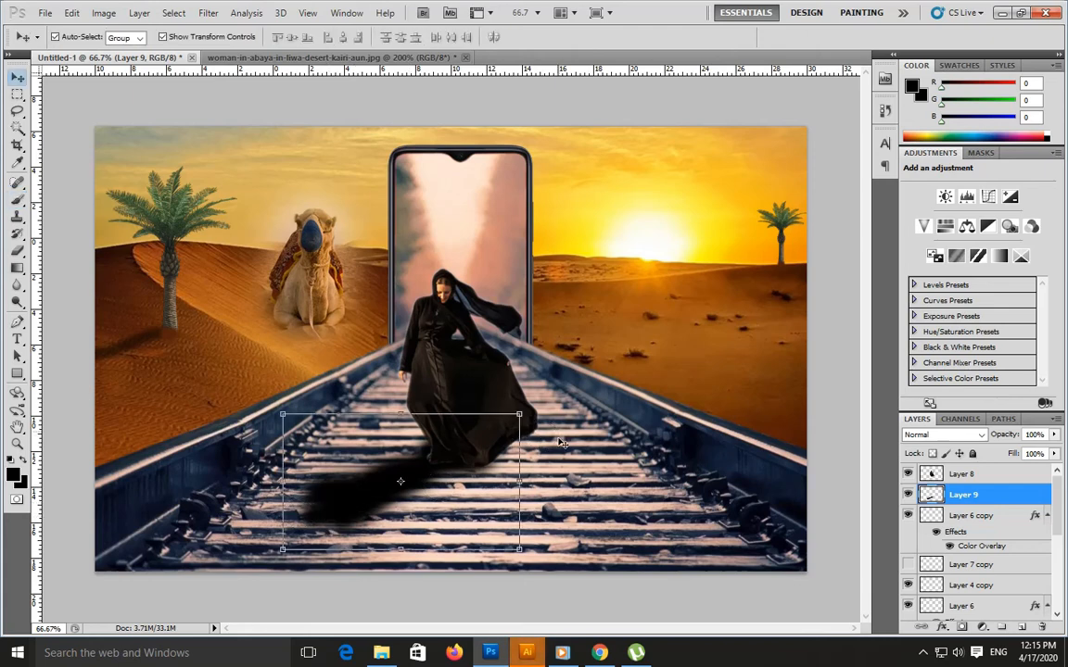
click(1055, 435)
mouse_move(1053, 450)
mouse_down()
mouse_move(1020, 453)
mouse_move(1033, 452)
mouse_up()
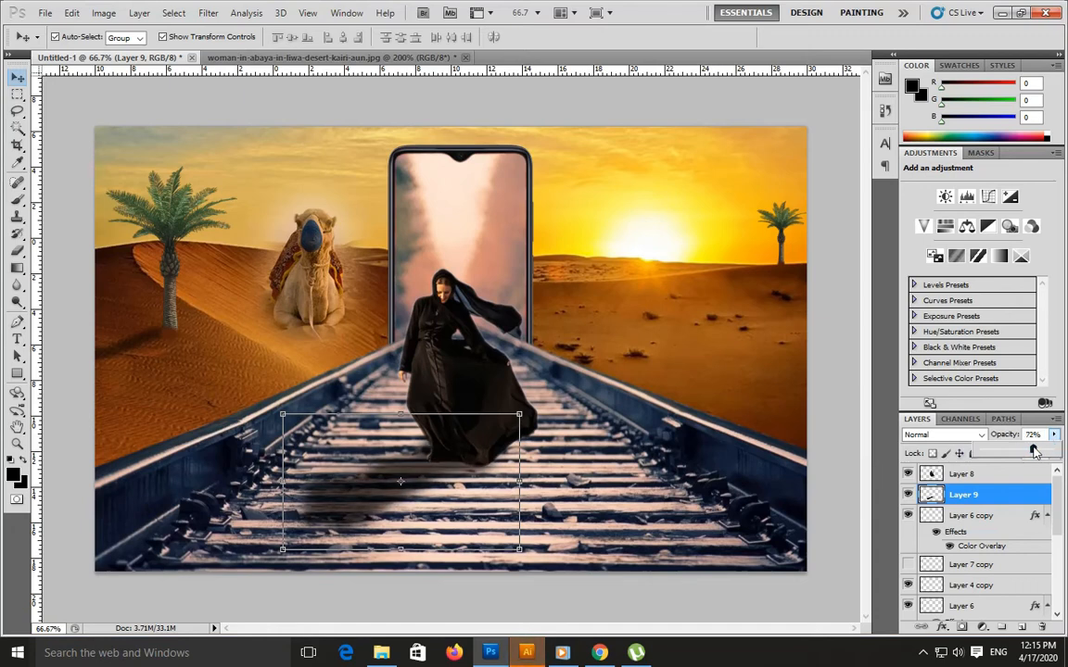
click(940, 481)
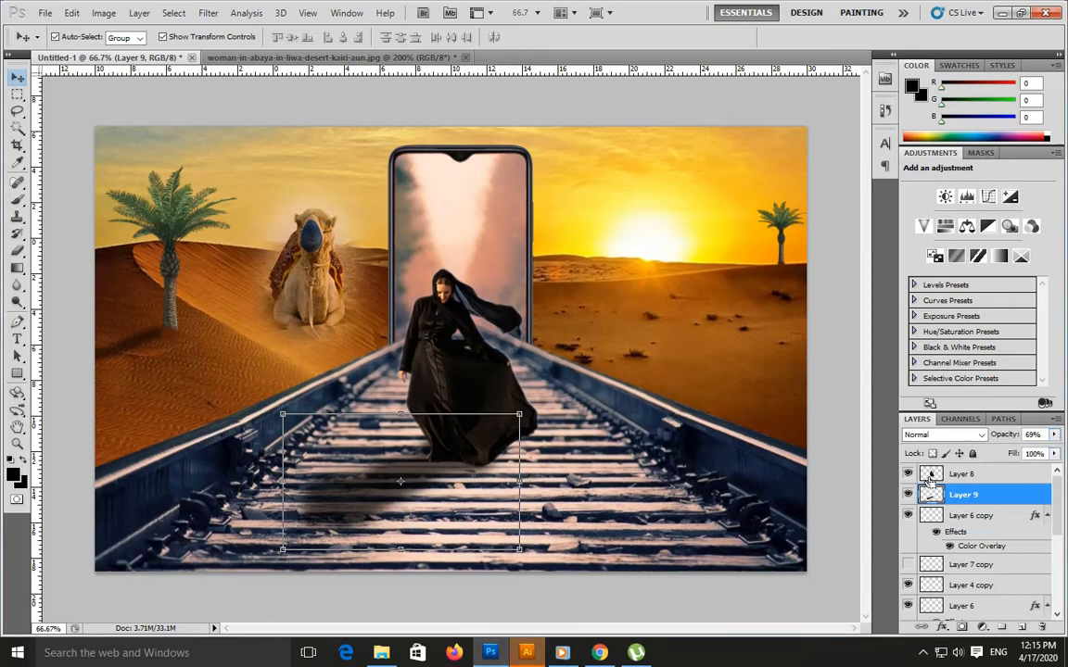
Undo the opacity change and the long shadow strokes, keeping only the contact shadow under the hem
key(ctrl+alt+z)
key(ctrl+alt+z)
key(ctrl+alt+z)
key(ctrl+alt+z)
key(ctrl+alt+z)
key(ctrl+alt+z)
key(ctrl+alt+z)
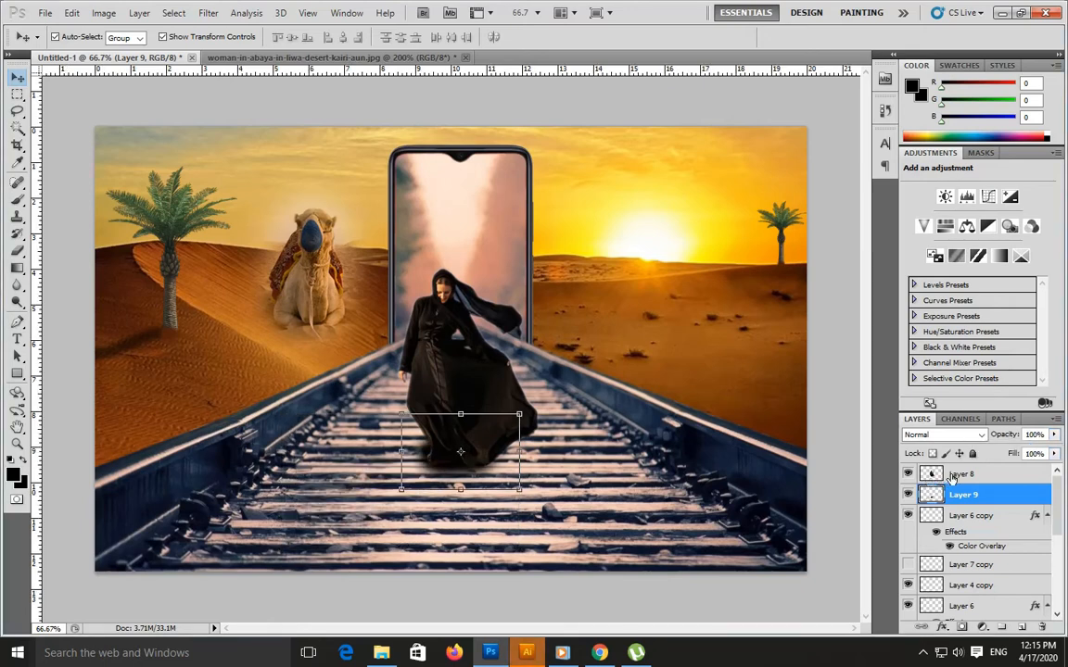
Create a new layer above the contact shadow and paint a broad black shadow from the hem diagonally across the sleepers
click(1020, 626)
drag(982, 515, 984, 516)
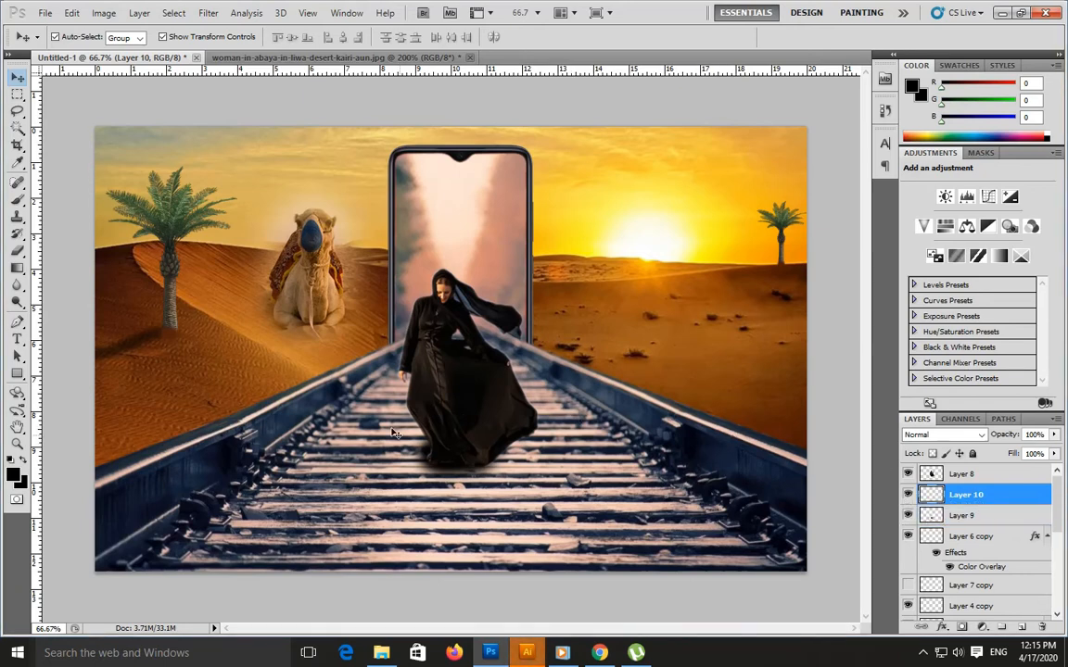
key(b)
mouse_move(394, 433)
mouse_down()
mouse_move(326, 494)
mouse_move(306, 487)
mouse_move(387, 465)
mouse_move(348, 501)
mouse_move(343, 482)
mouse_move(301, 496)
mouse_move(399, 472)
mouse_move(317, 496)
mouse_up()
key(ctrl+z)
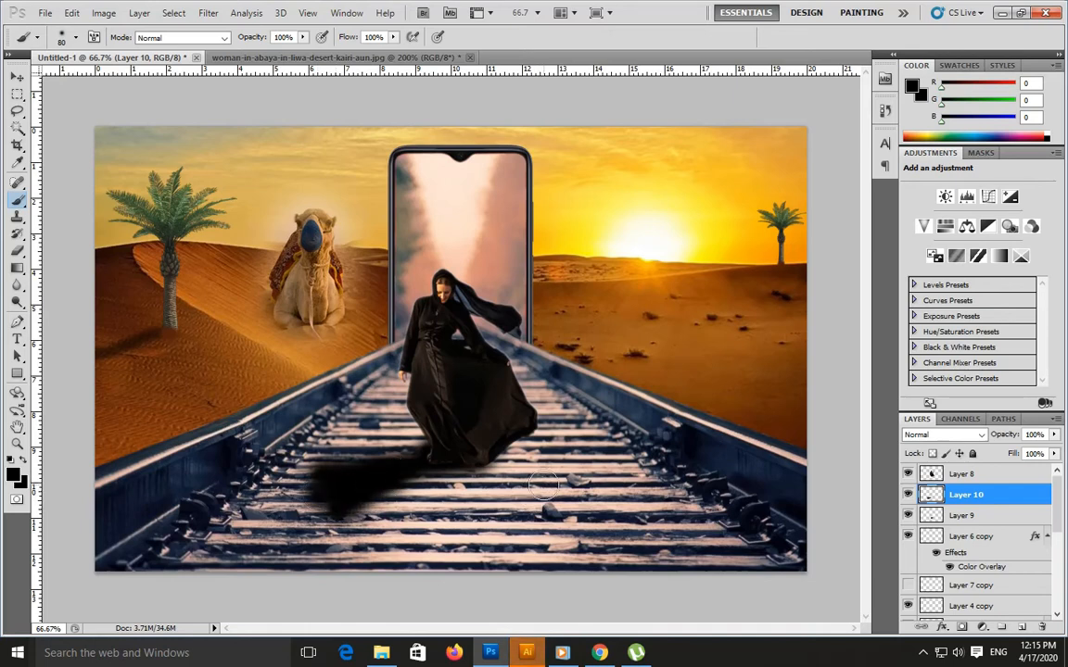
Lower the opacity of the woman's cast shadow layer to about 77%
key(v)
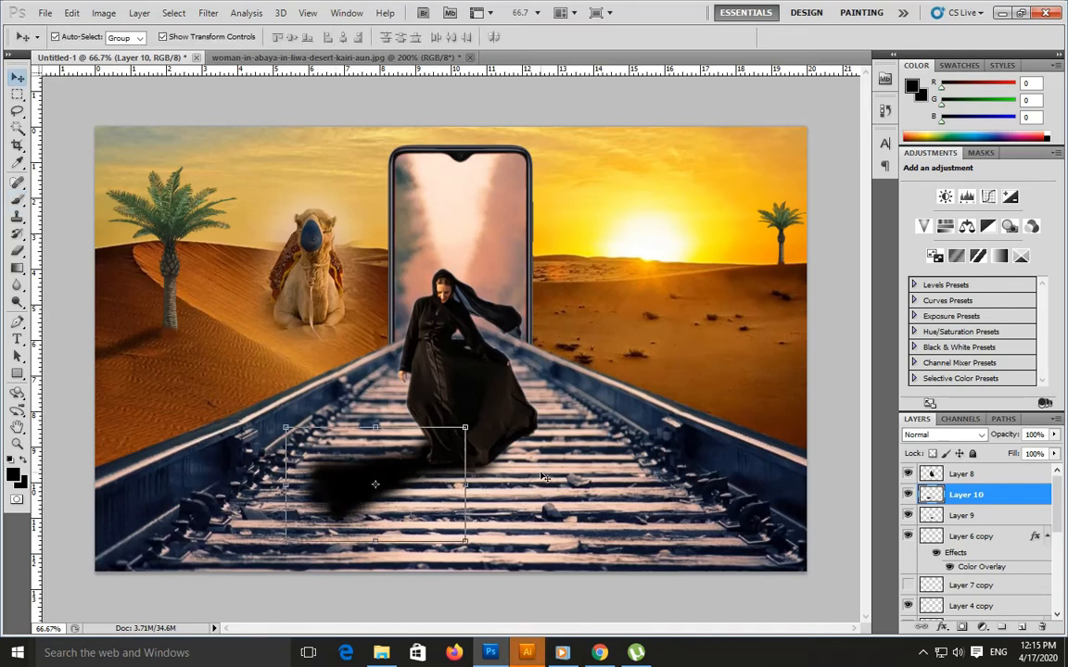
click(1054, 437)
mouse_move(1054, 453)
mouse_down()
mouse_move(1026, 455)
mouse_move(1044, 454)
mouse_up()
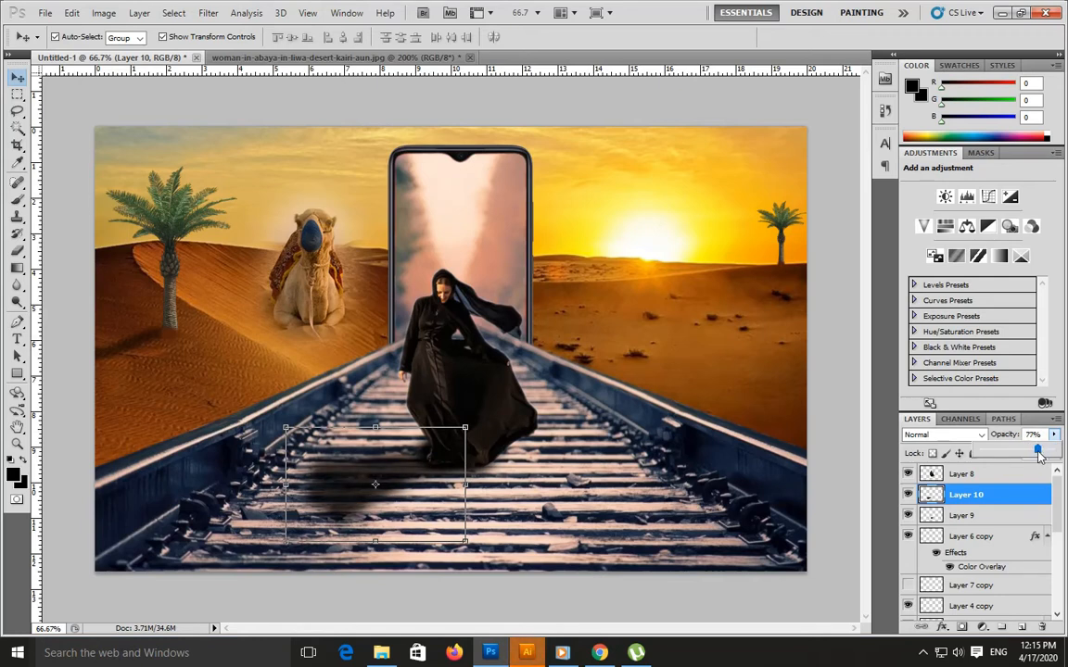
Add a drop shadow to the phone layer with a 12 px distance and 38 px size
click(497, 208)
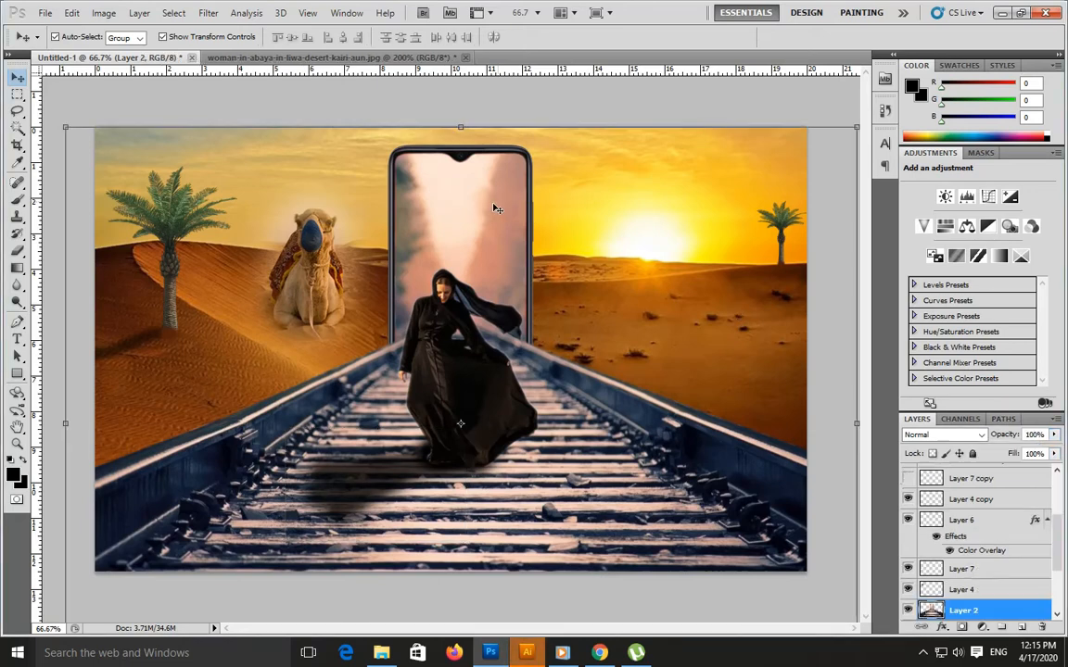
click(499, 150)
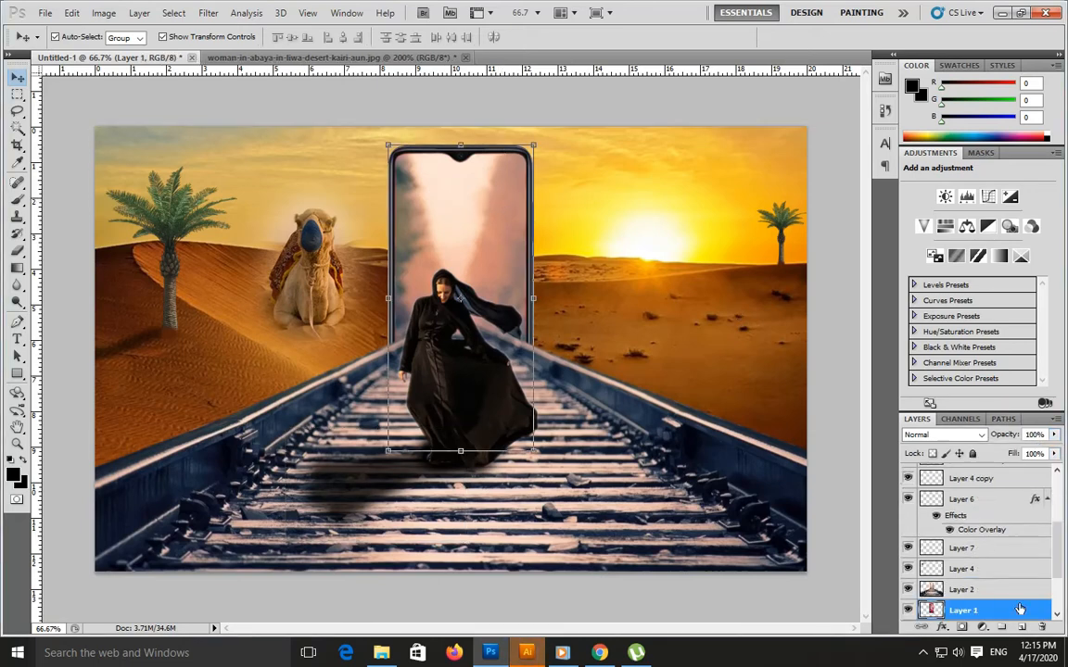
double_click(1020, 609)
click(732, 183)
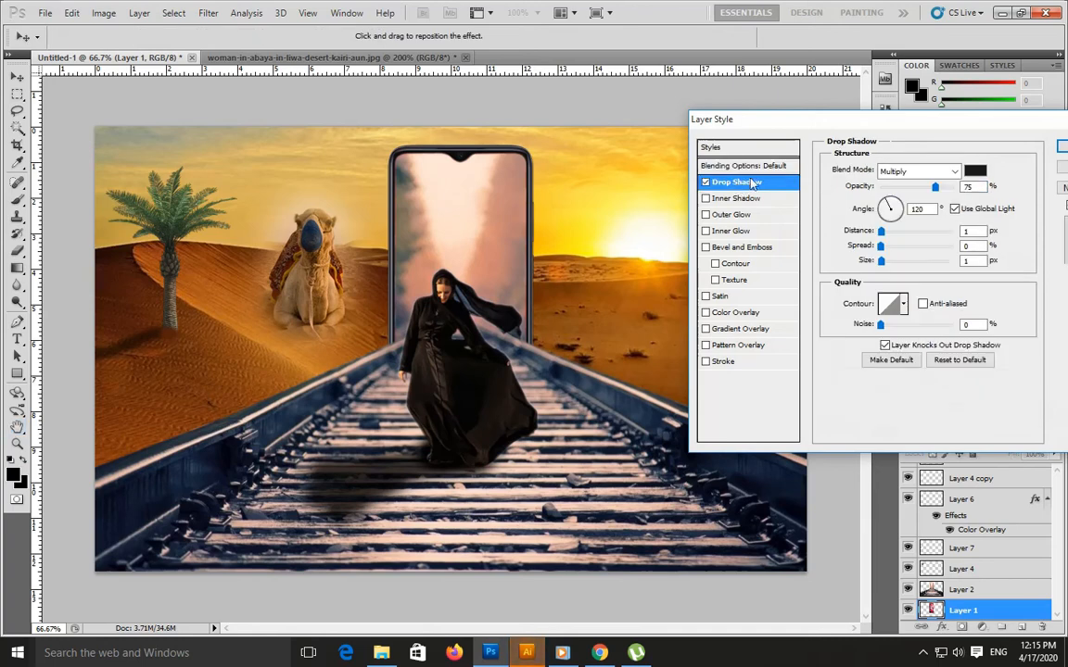
drag(881, 231, 897, 265)
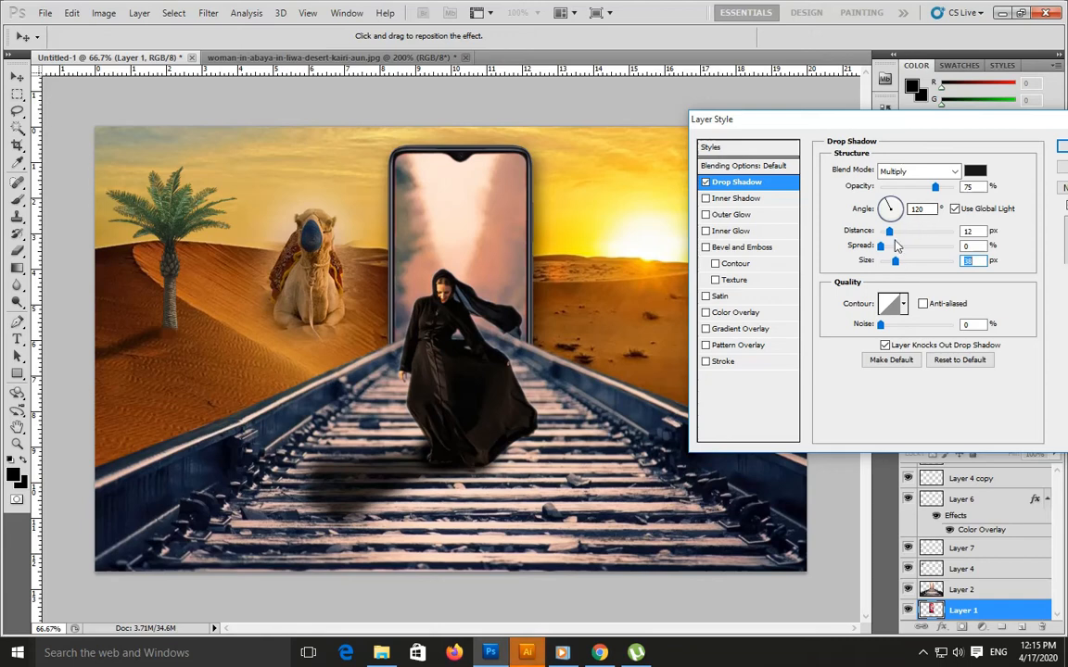
Recolour the phone's drop shadow bright orange, set its distance to 4 px and spread to 10%, and increase its size
click(974, 171)
click(631, 153)
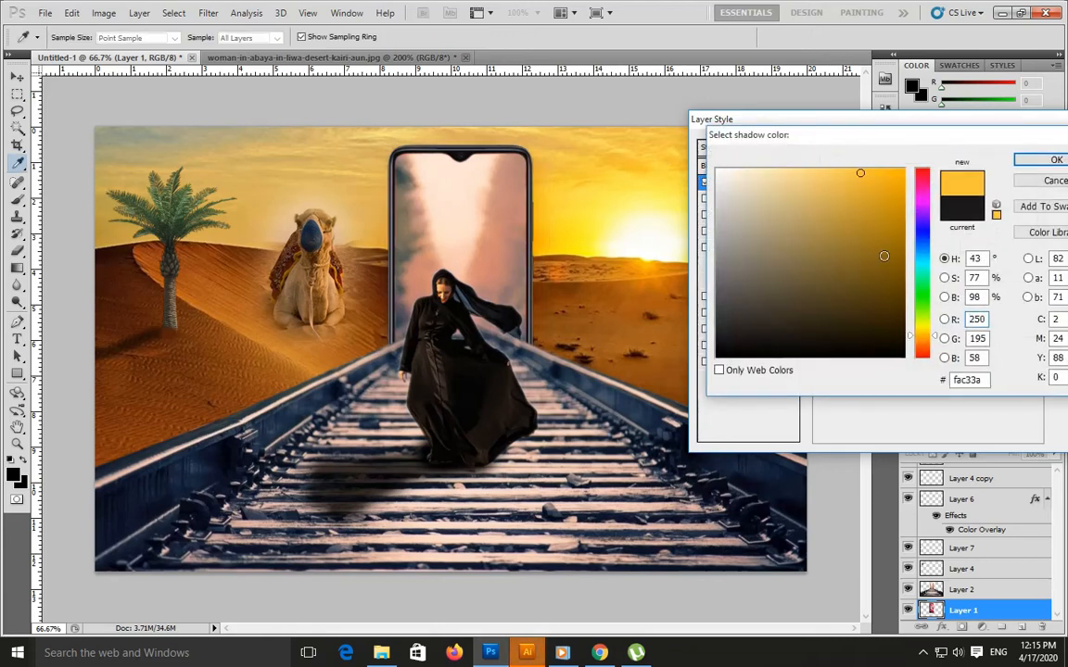
drag(914, 324, 924, 351)
click(902, 172)
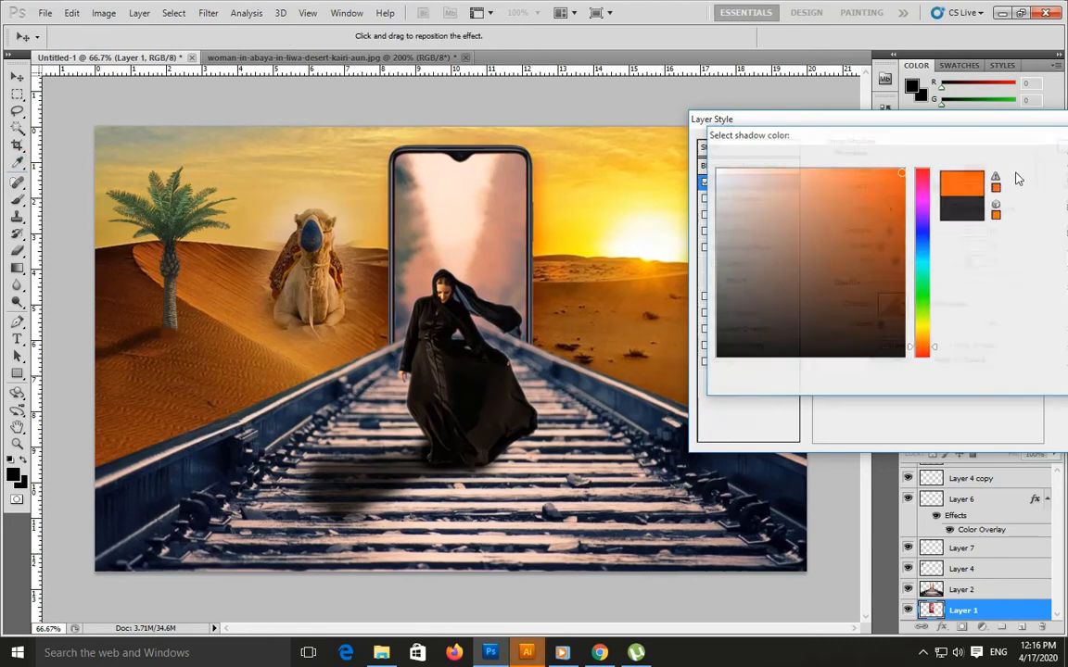
click(1046, 159)
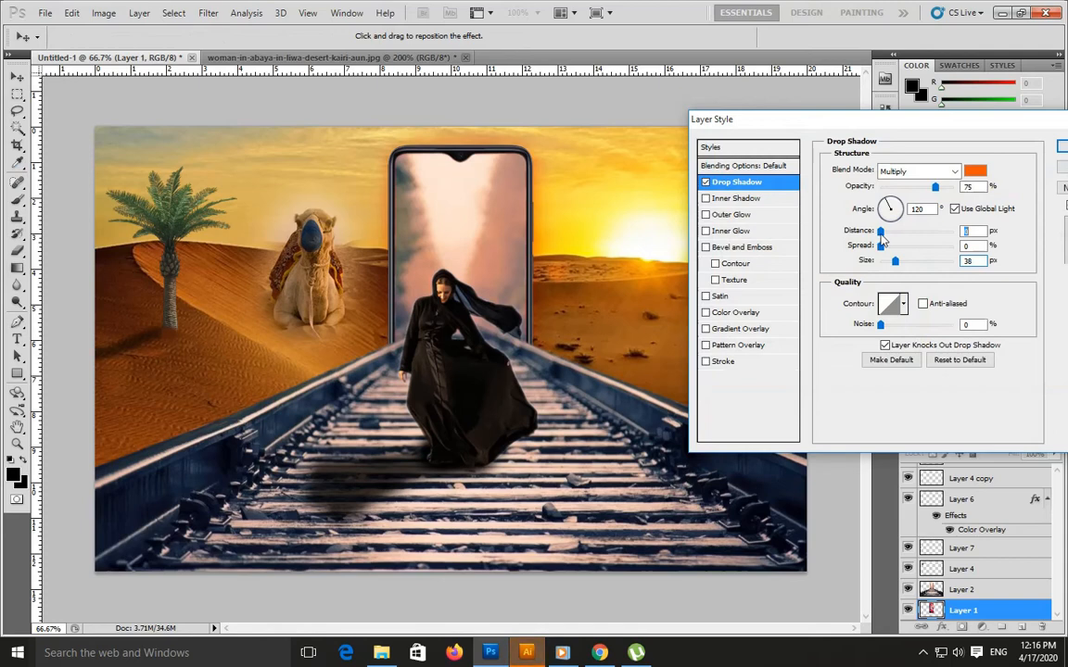
drag(882, 247, 900, 265)
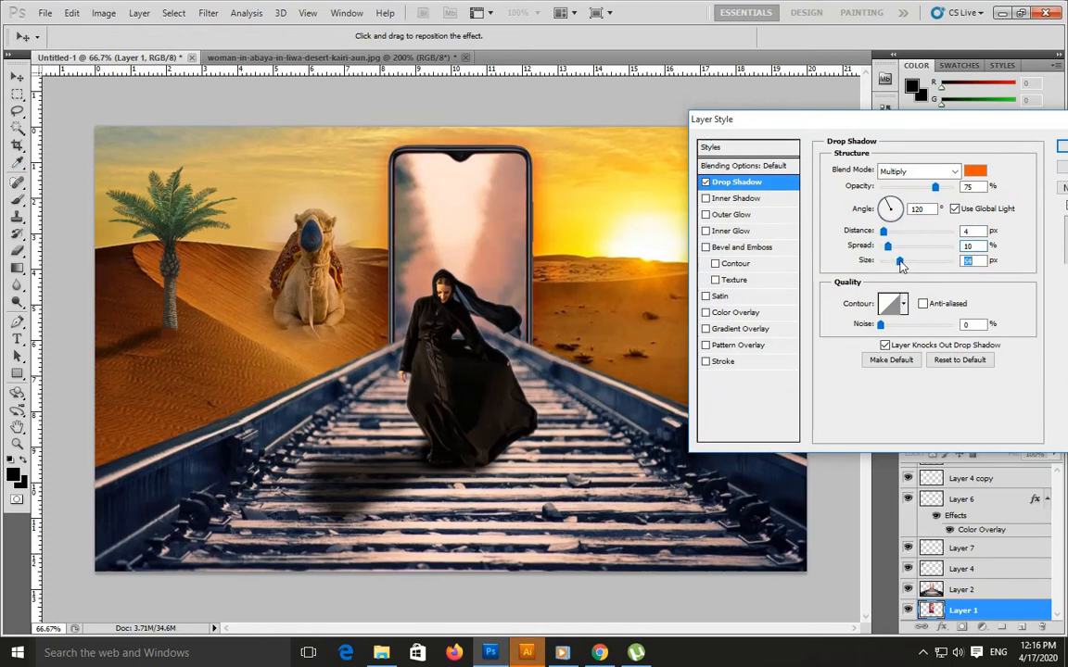
click(1063, 147)
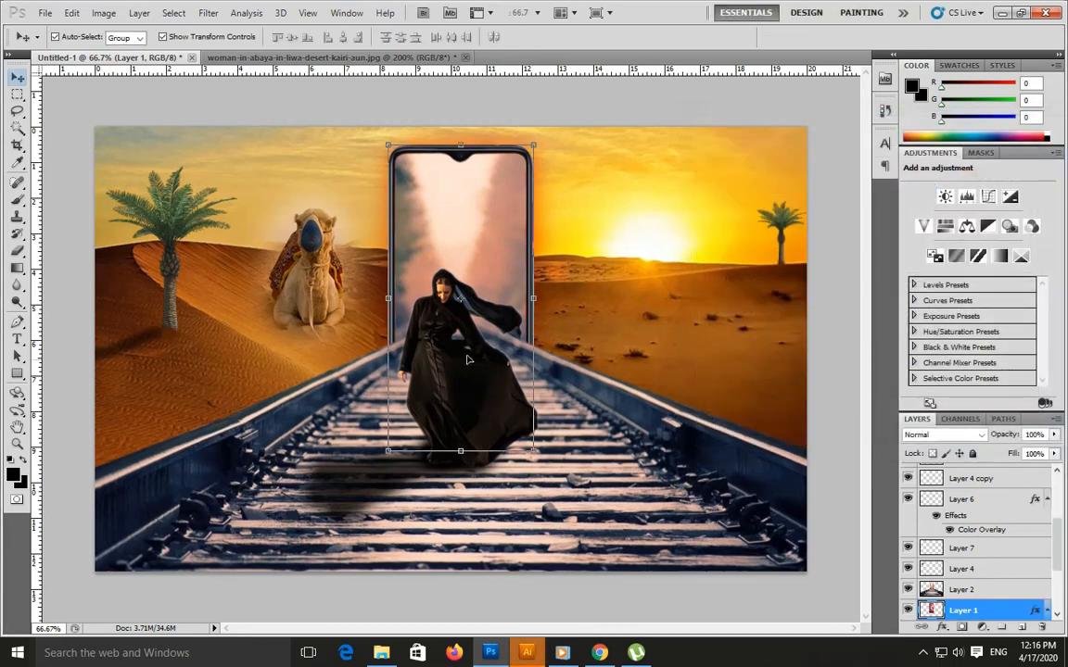
Create a new empty layer directly beneath the railway track layer and above the phone layer
click(320, 395)
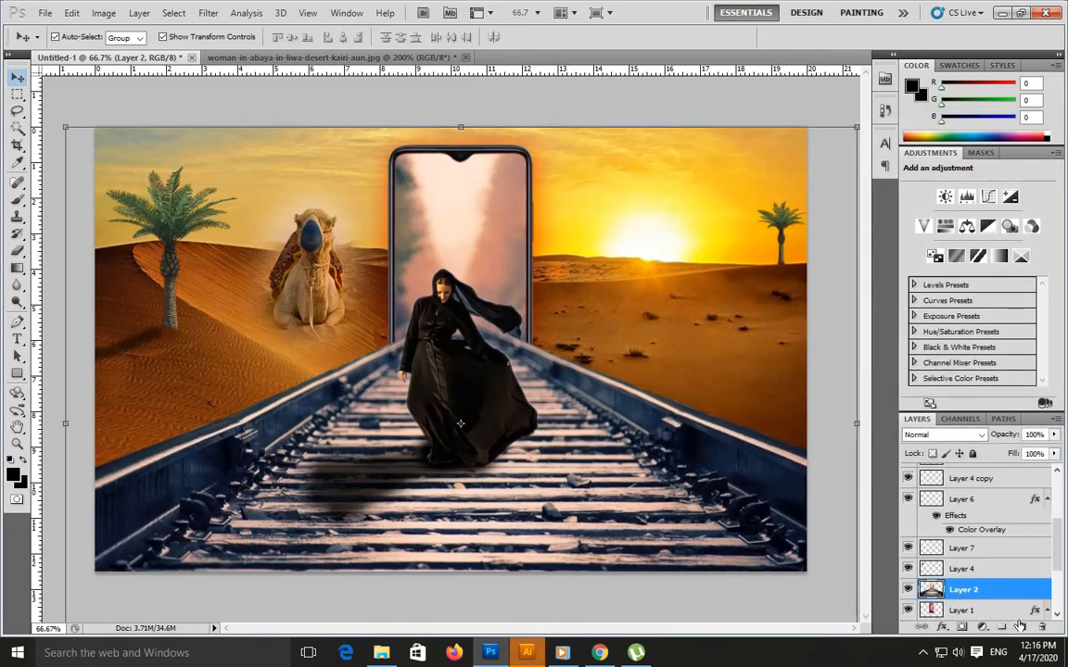
click(1021, 626)
drag(983, 612, 991, 579)
click(968, 610)
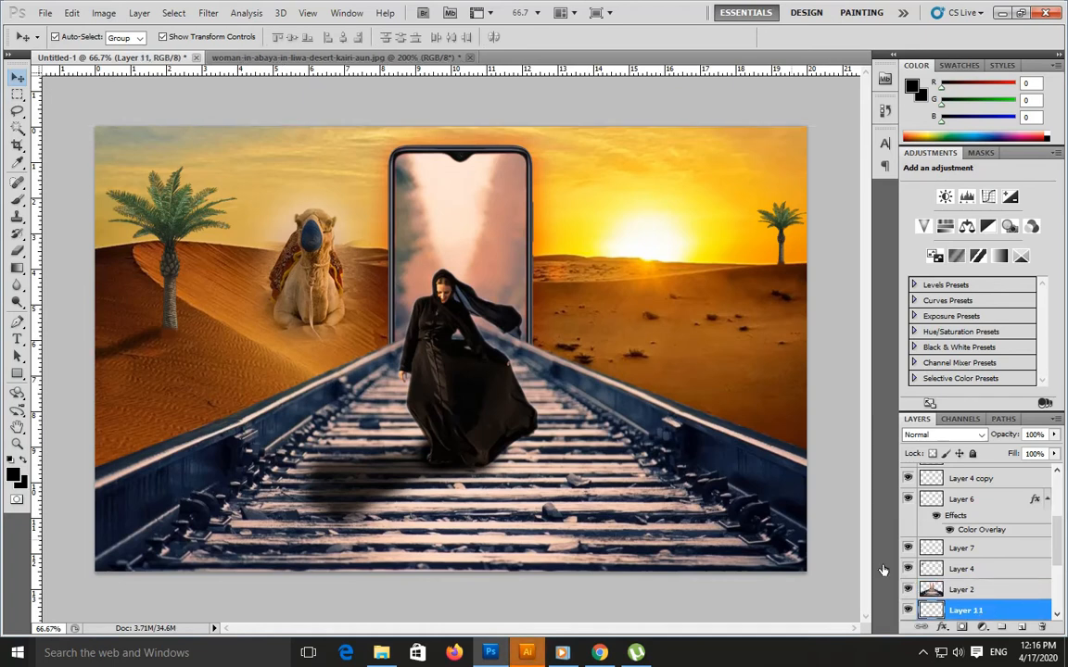
Paint soft black shadows on the sand along the outer edges of both rails with a 125 px brush
key(b)
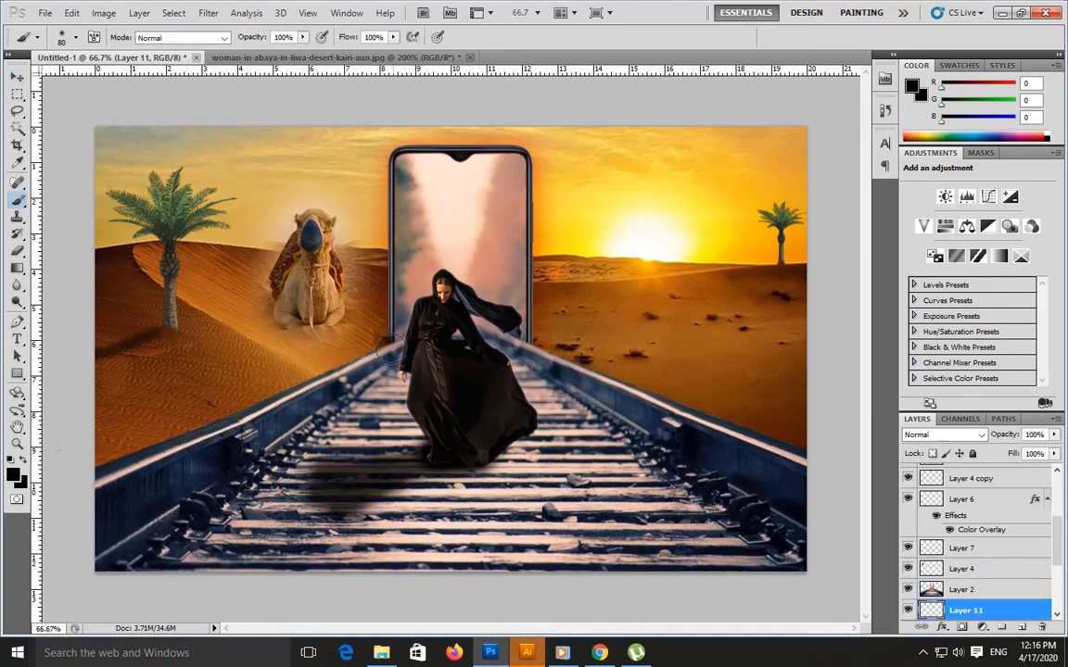
mouse_move(364, 375)
mouse_down()
mouse_move(338, 338)
mouse_move(389, 355)
mouse_up()
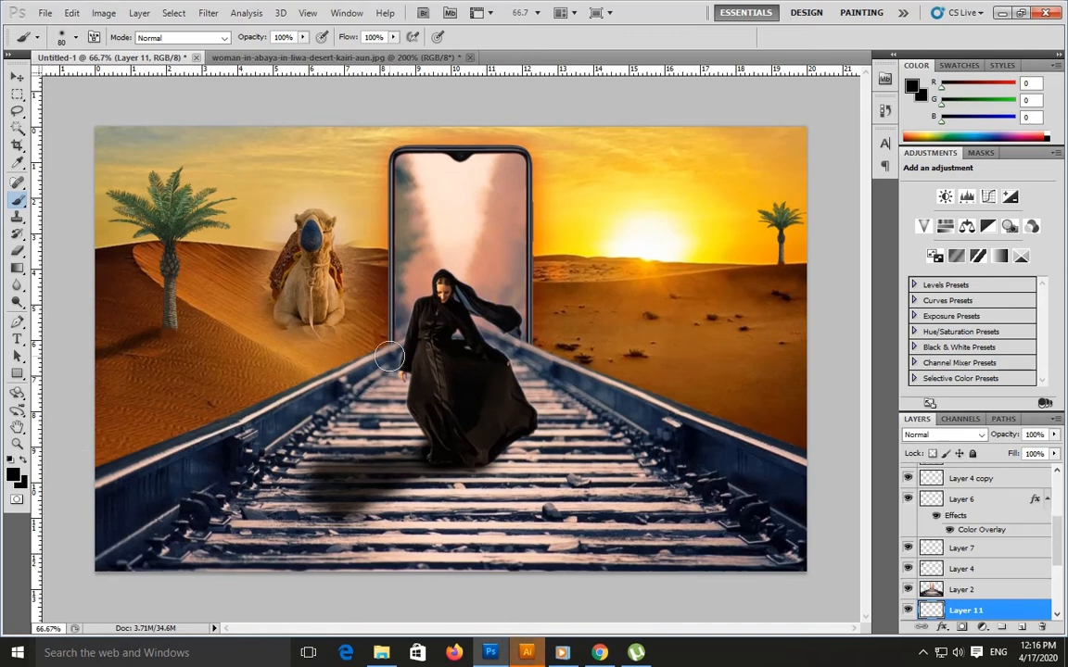
key(bracketright)
key(bracketright)
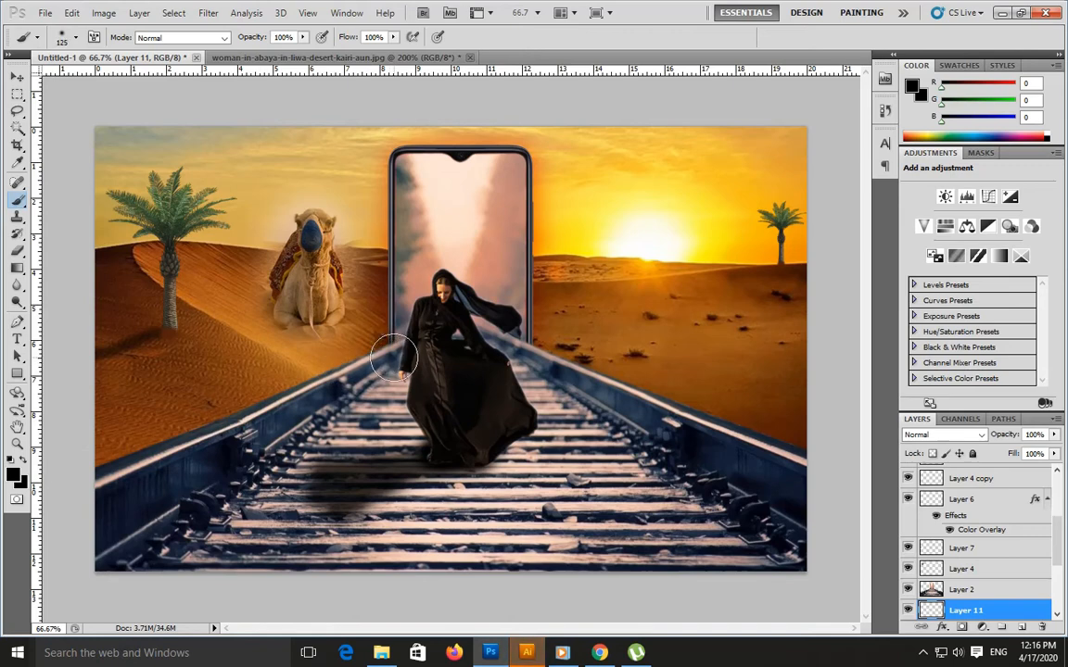
drag(290, 399, 111, 476)
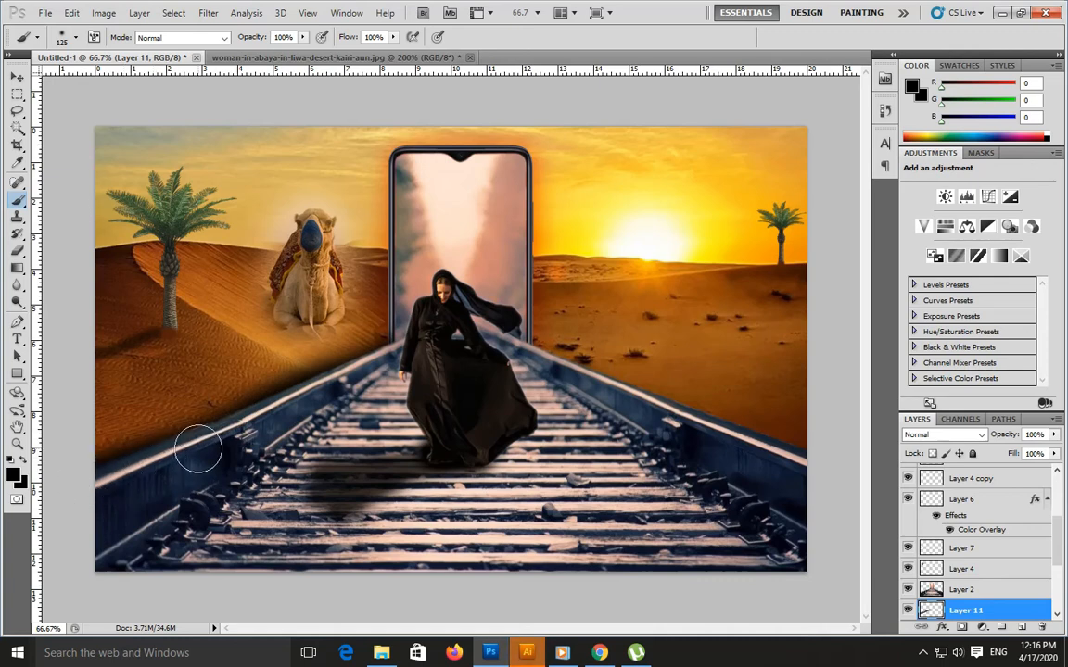
key(ctrl+z)
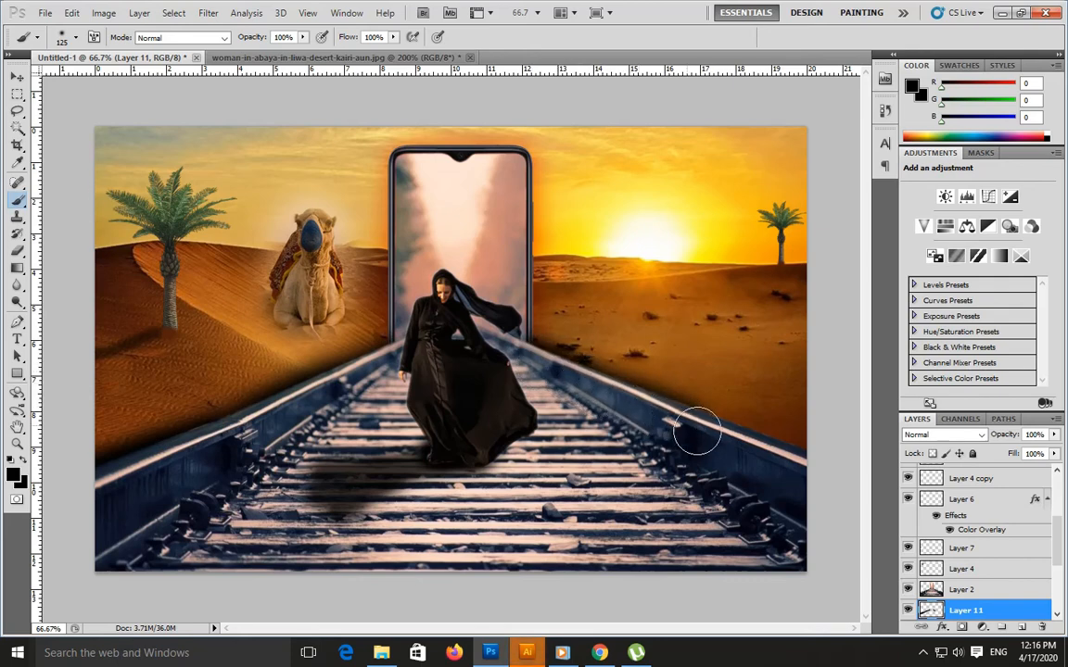
drag(538, 349, 837, 500)
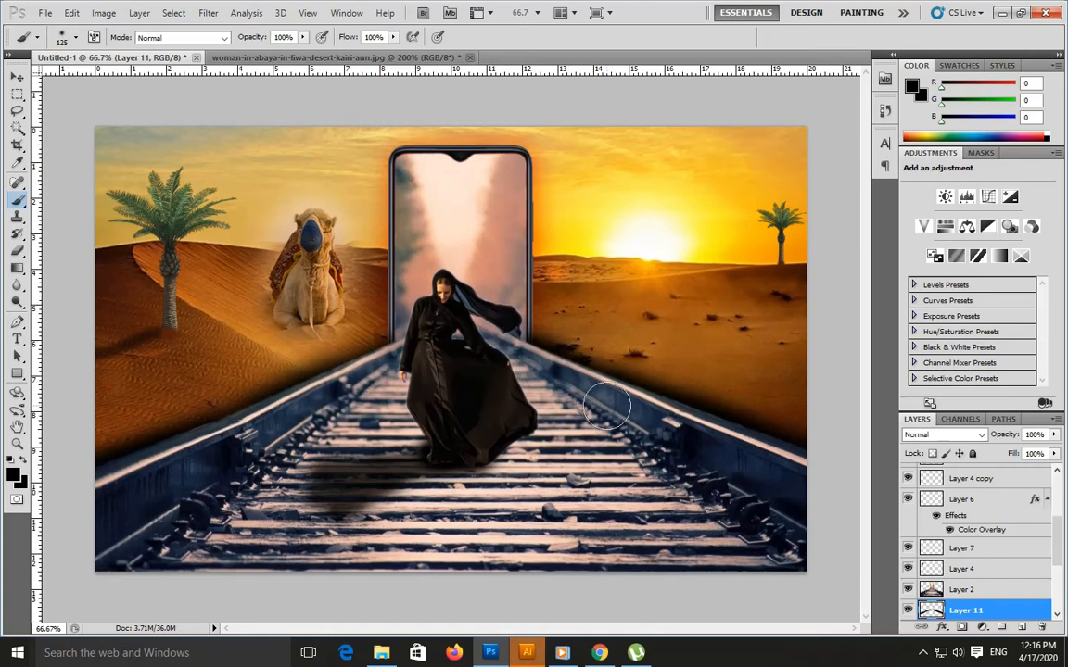
key(v)
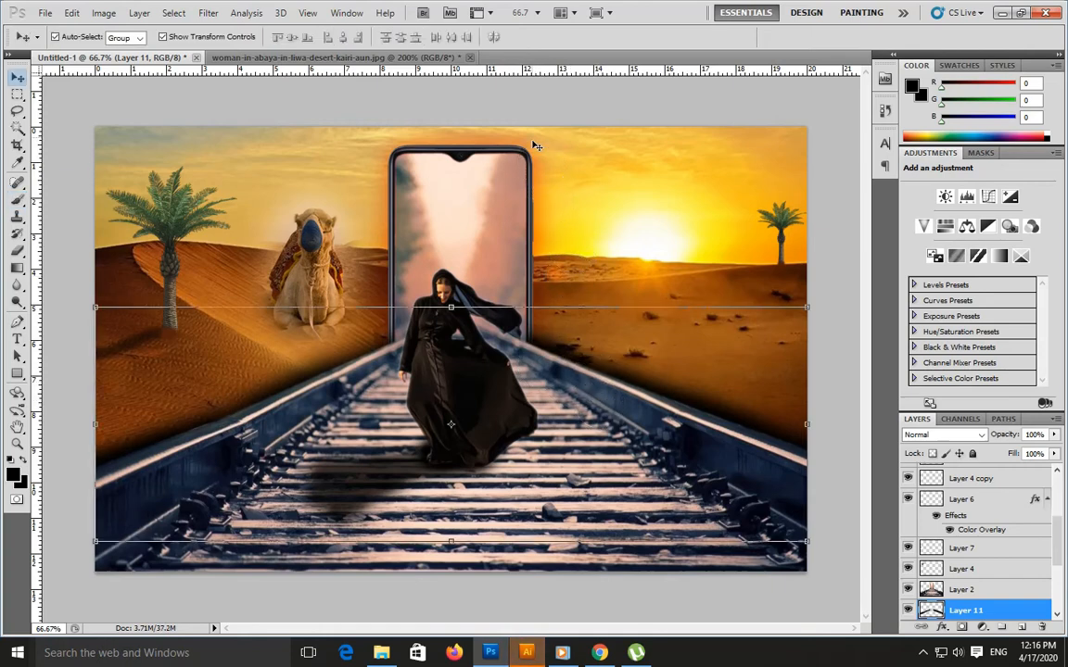
click(529, 109)
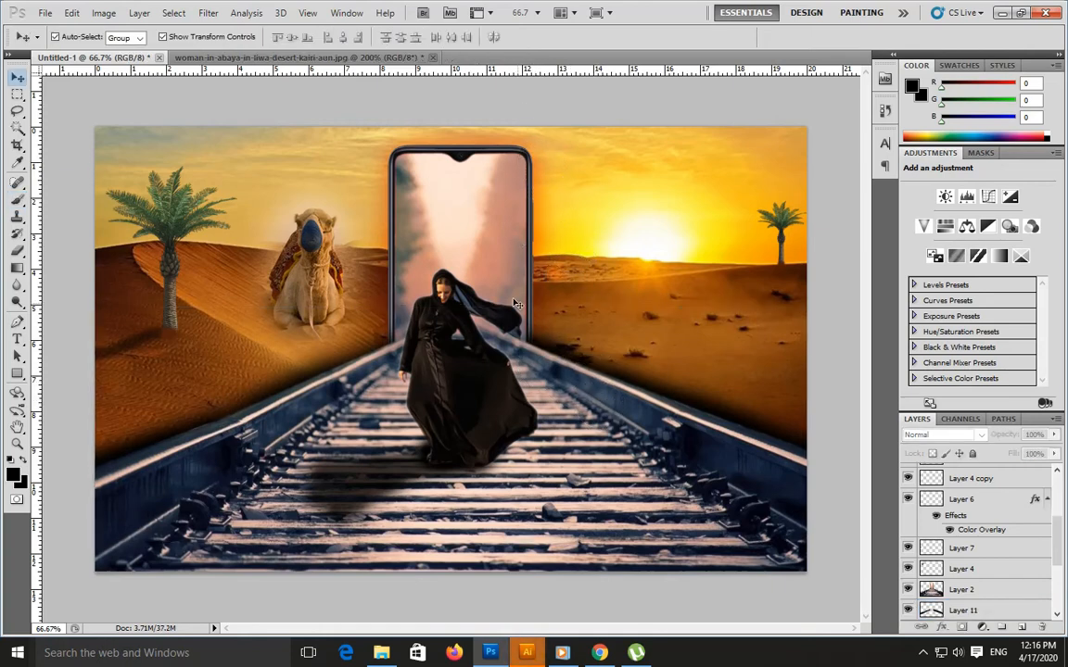
Duplicate the railway track layer and set the copy's blend mode to Multiply
click(476, 248)
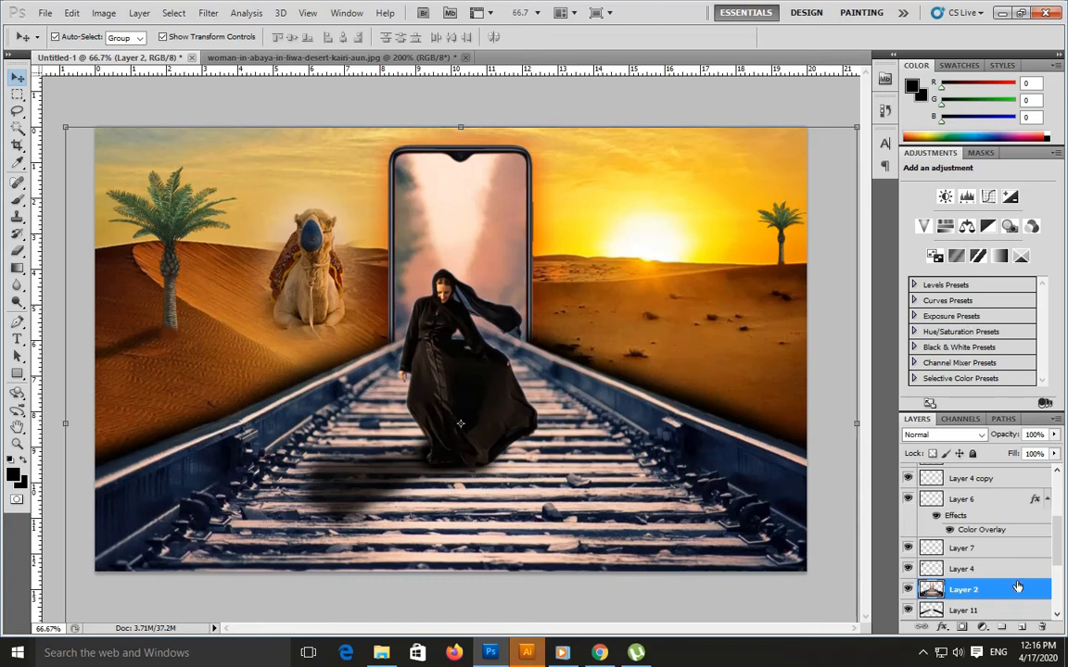
scroll(1010, 595, down, 2)
key(ctrl+j)
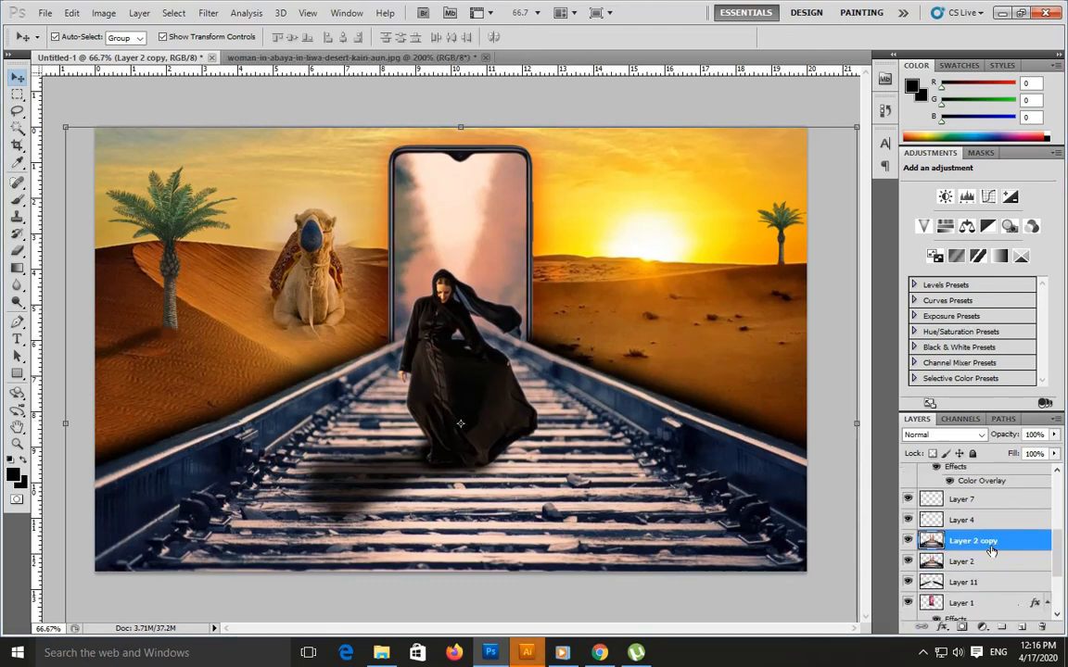
click(976, 423)
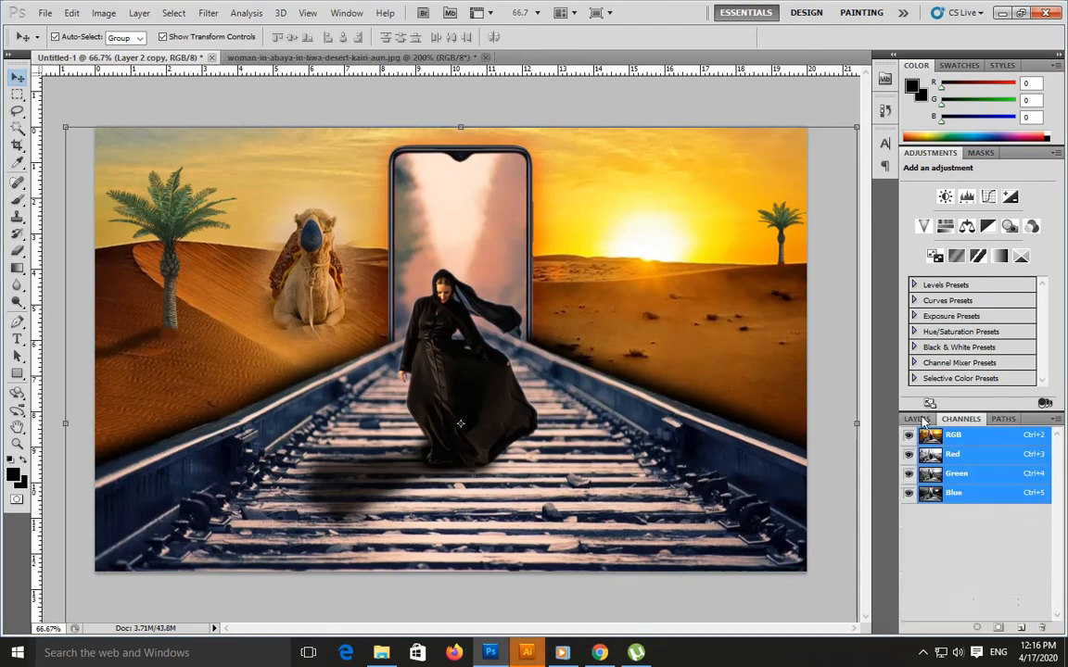
click(925, 421)
click(978, 434)
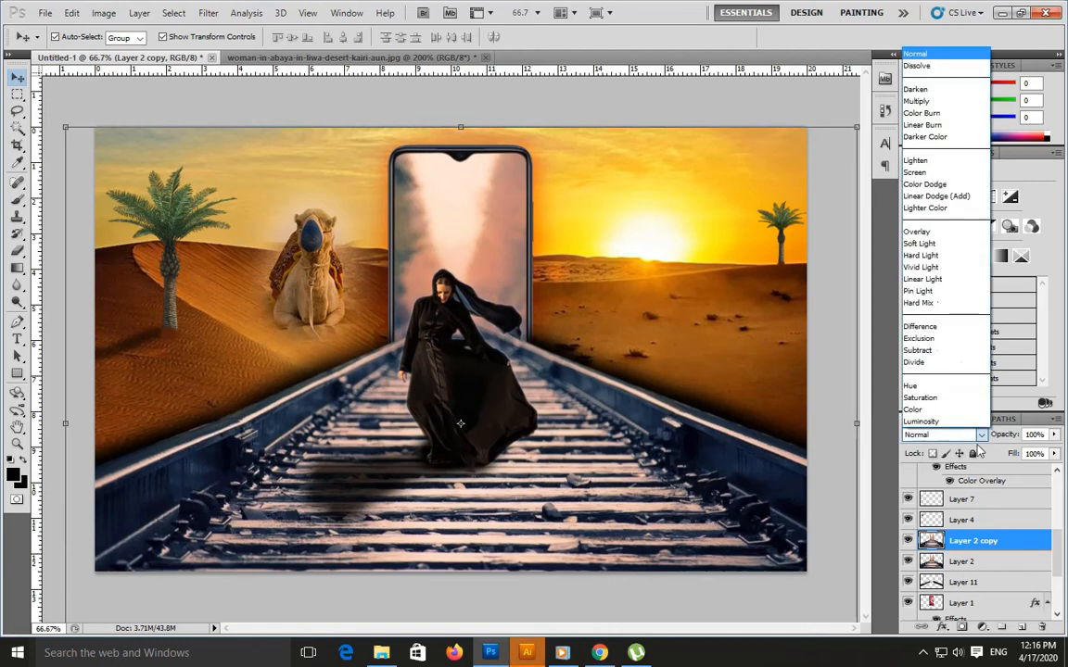
click(936, 102)
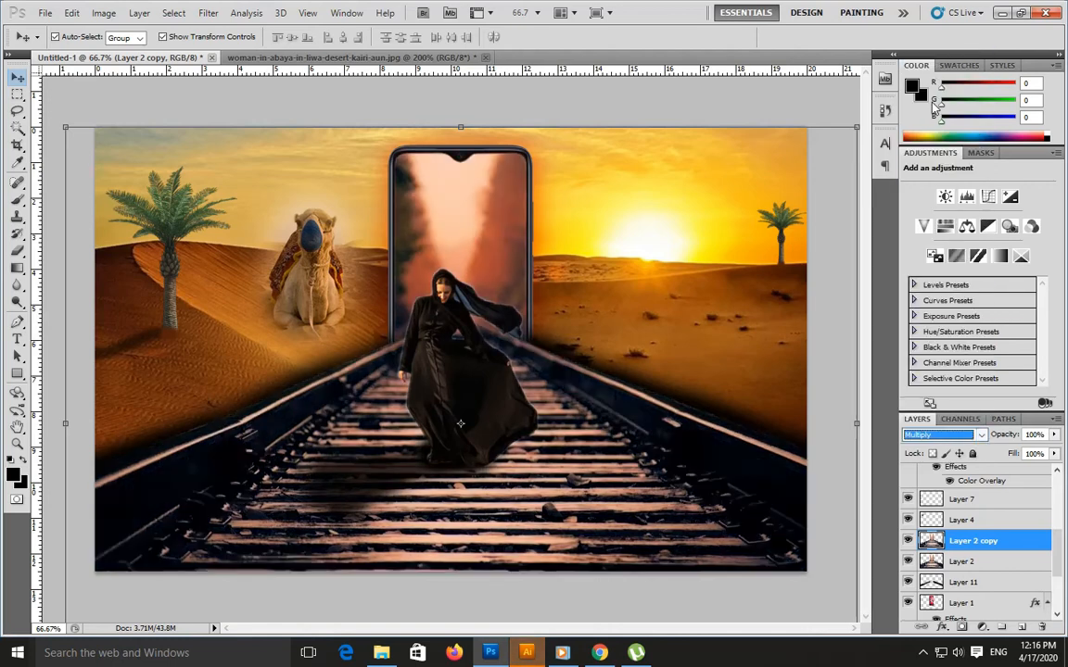
click(587, 111)
scroll(525, 157, down, 3)
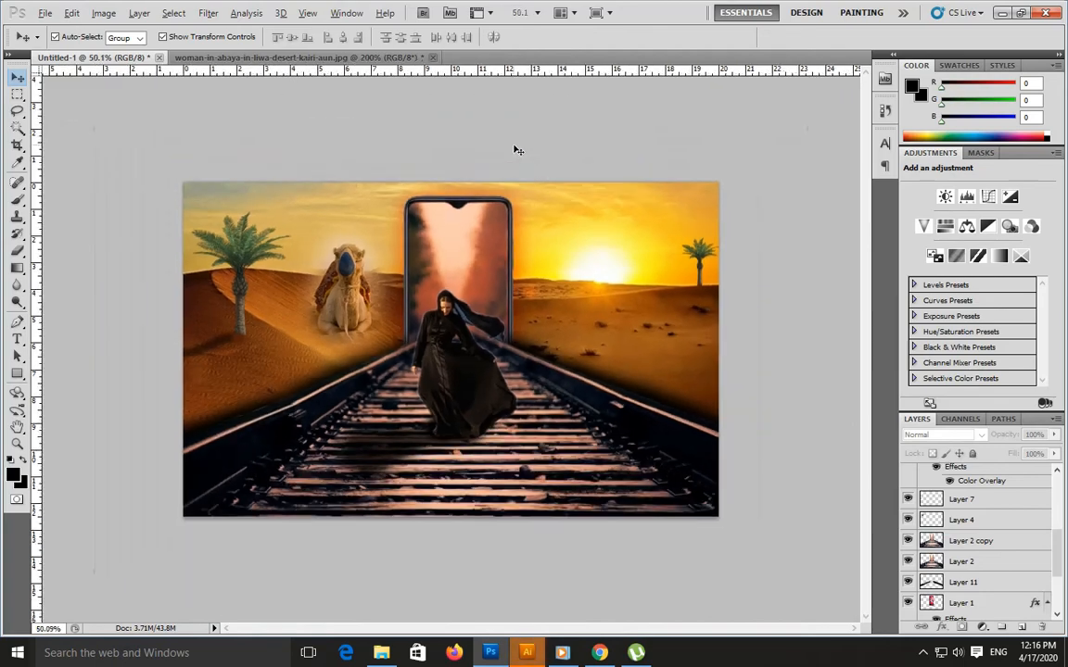
scroll(515, 148, up, 2)
Close the source photo of the woman in the abaya without saving its changes
click(364, 59)
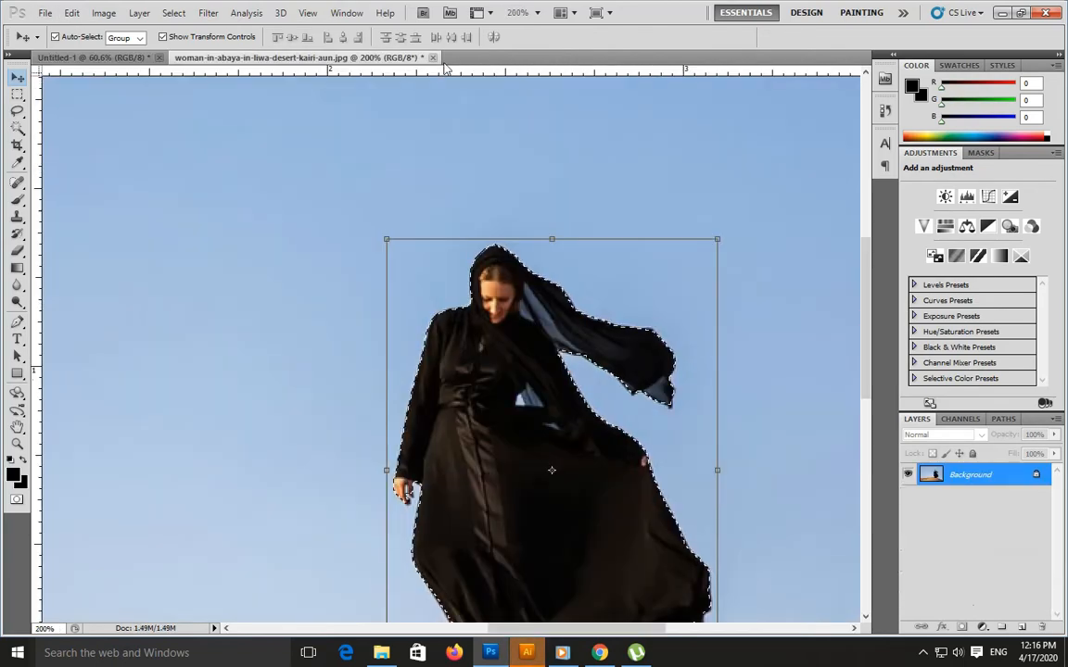
click(433, 57)
click(551, 260)
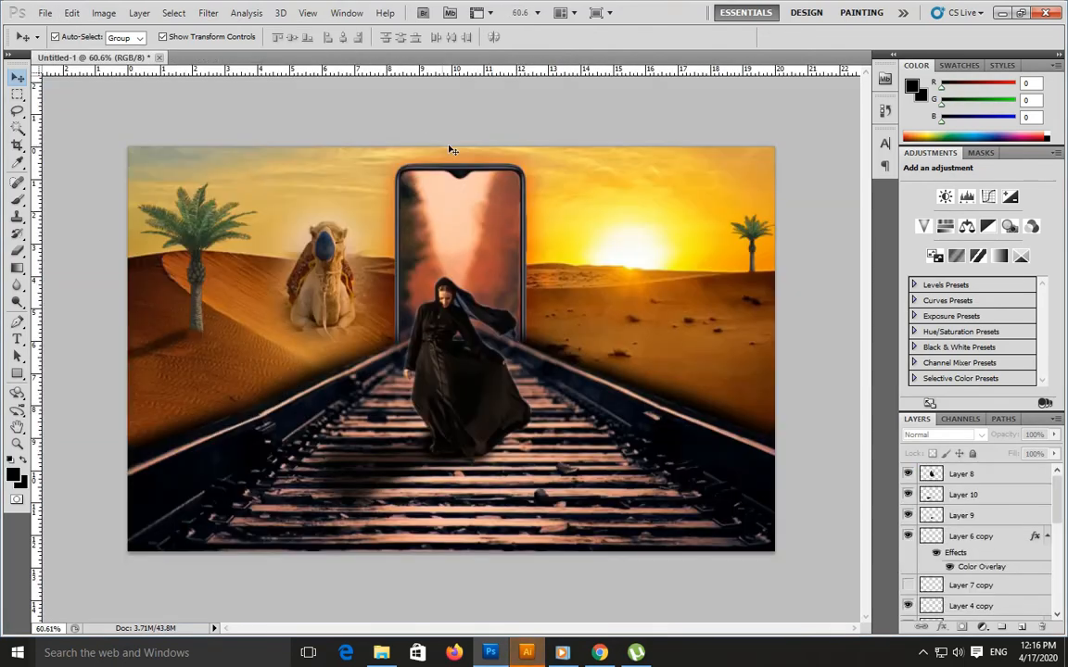
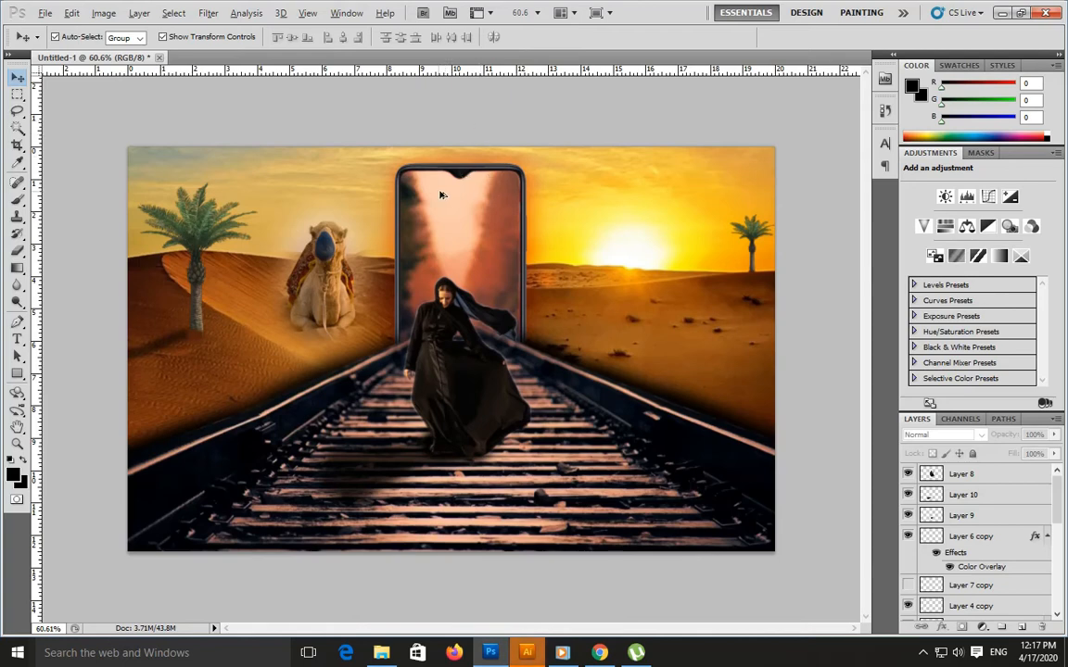
Add the black text "3.15" in Myanmar Text Regular at 44.74 pt on the upper part of the phone screen
scroll(441, 194, up, 4)
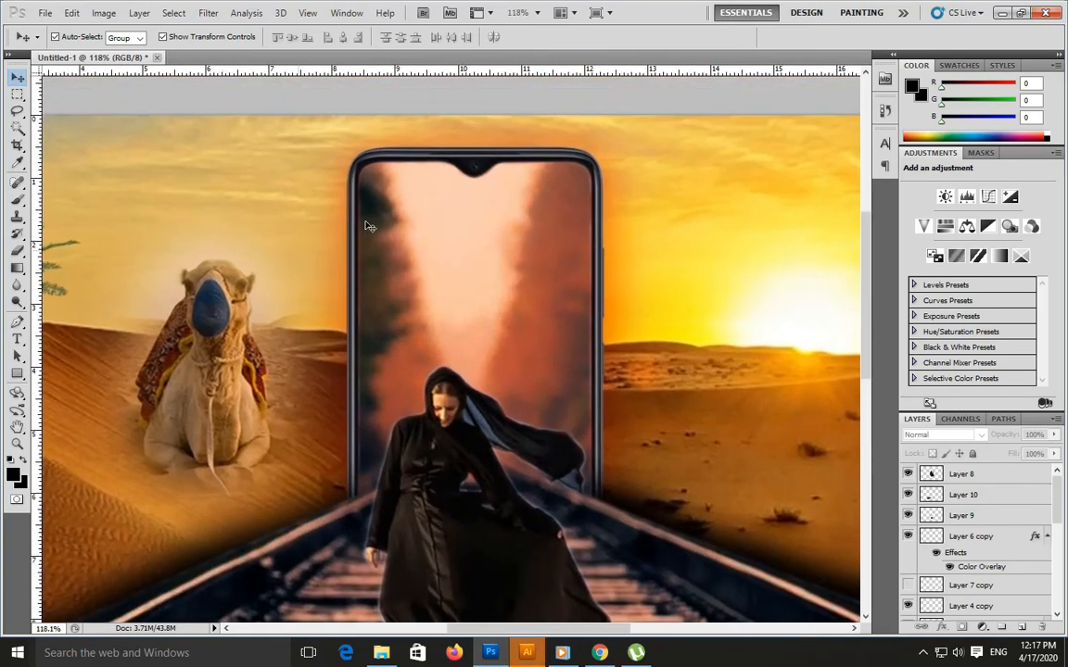
click(17, 339)
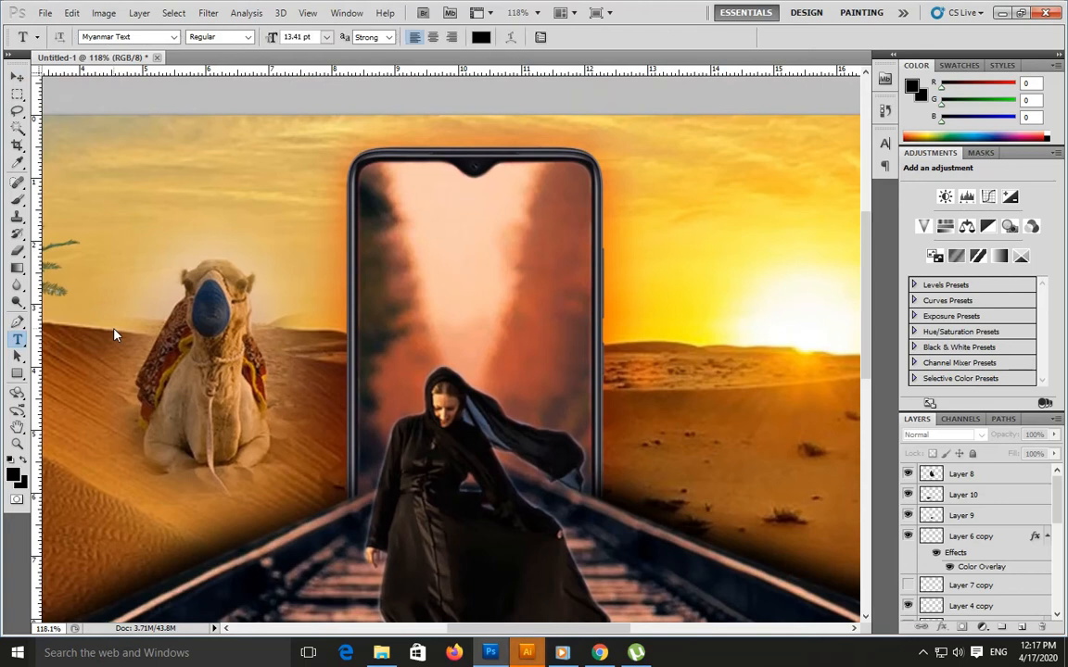
click(449, 245)
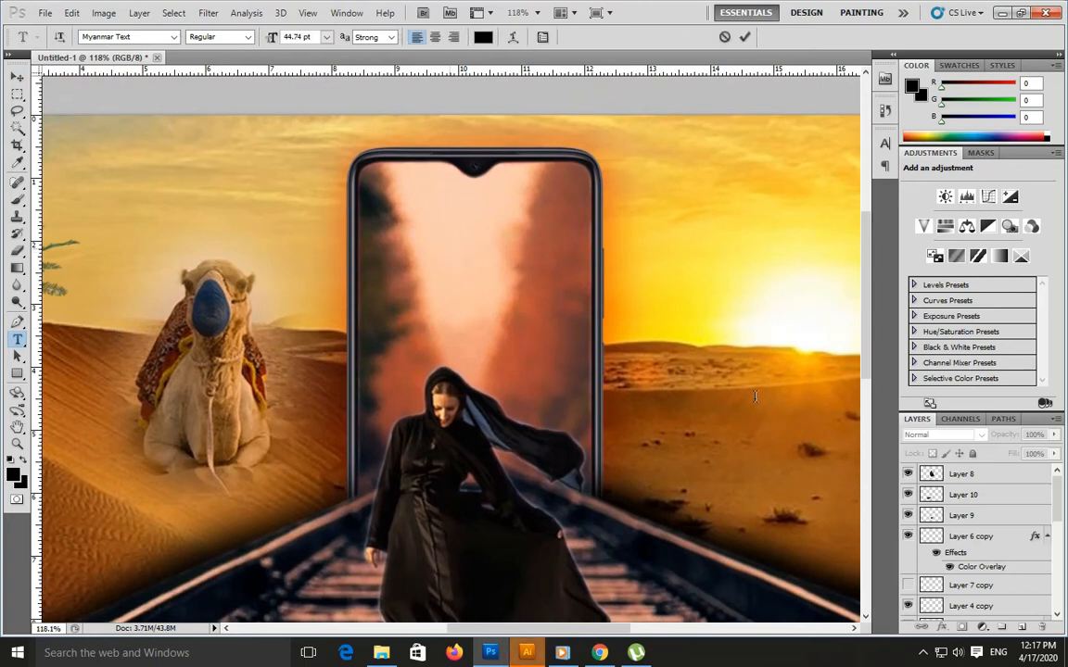
text(3.)
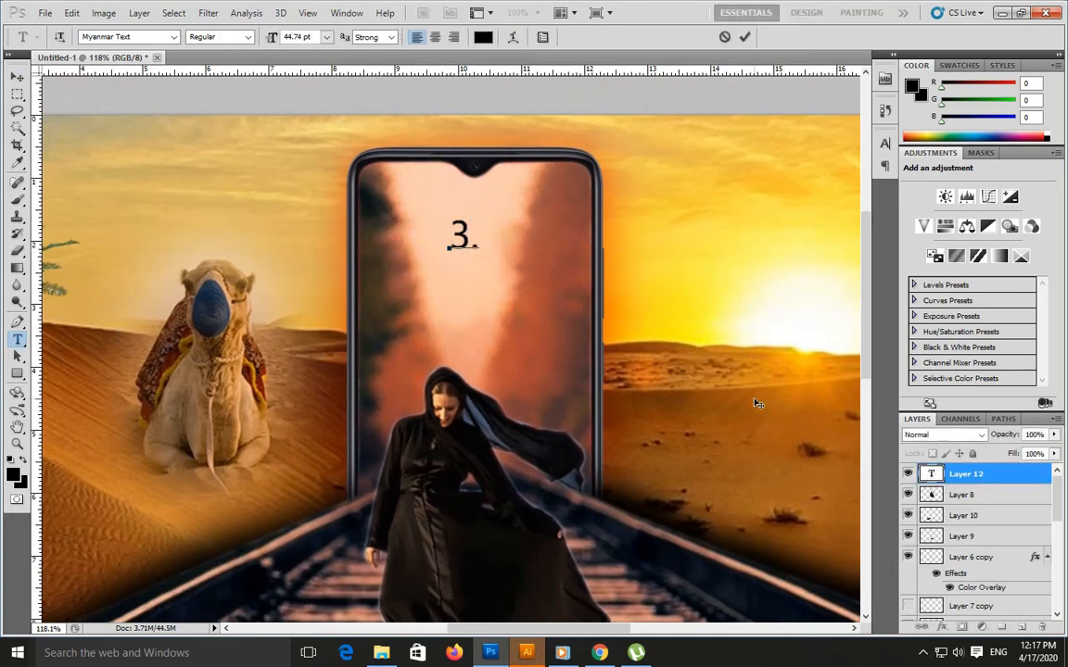
text(15)
Scale the "3.15" clock text up to about 135% and keep it centred beneath the phone's notch
click(17, 76)
key(ctrl+t)
drag(453, 281, 418, 293)
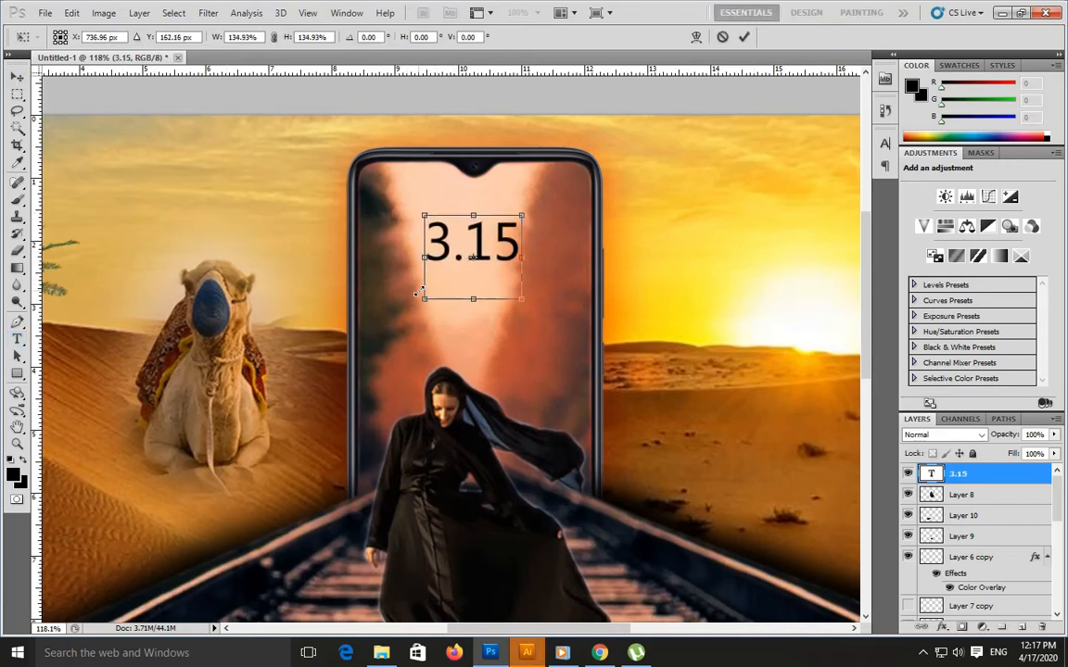
double_click(509, 243)
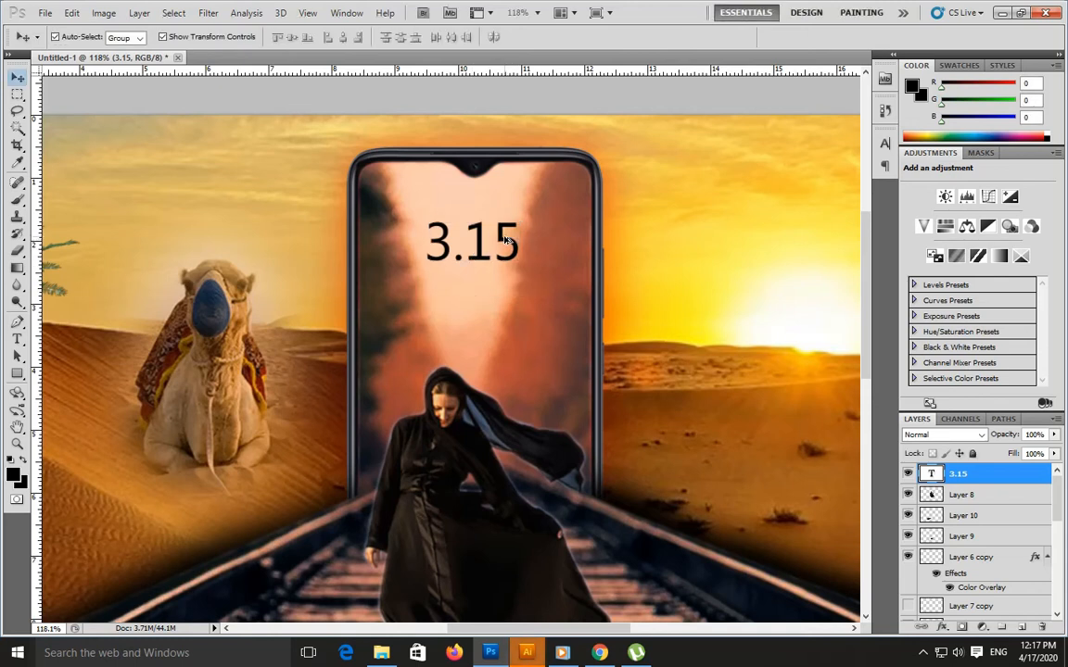
Duplicate the "3.15" text below the original and shrink the copy to about a third of its size
drag(509, 243, 496, 341)
drag(498, 337, 490, 319)
key(Return)
key(t)
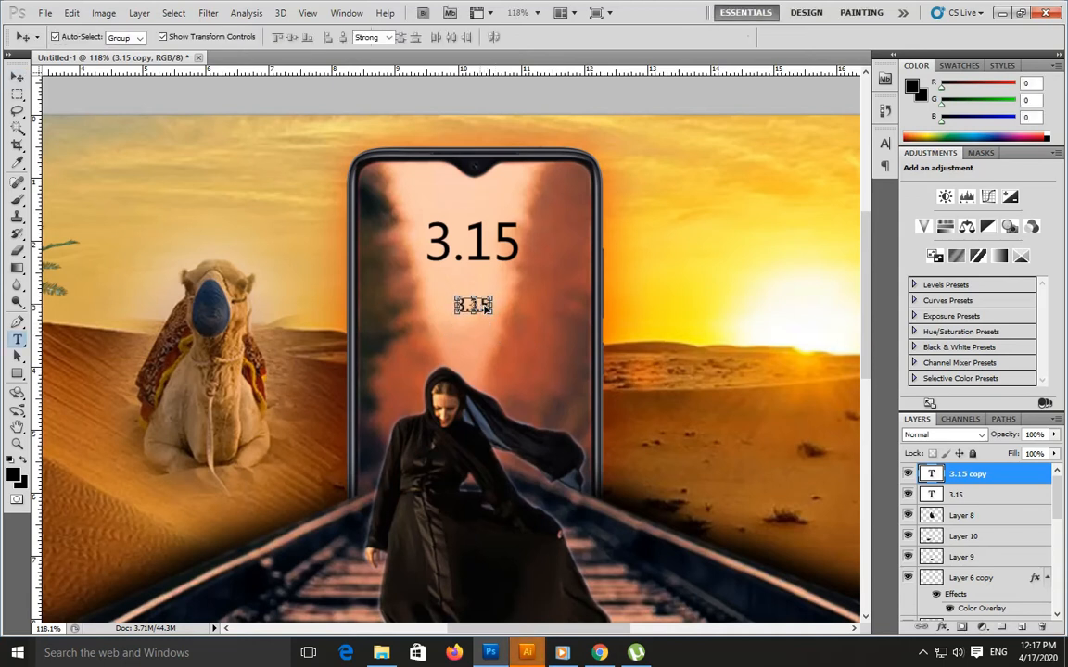
Replace the small copied clock text with "Monday 20 April" and centre it directly beneath the large "3.15"
double_click(480, 308)
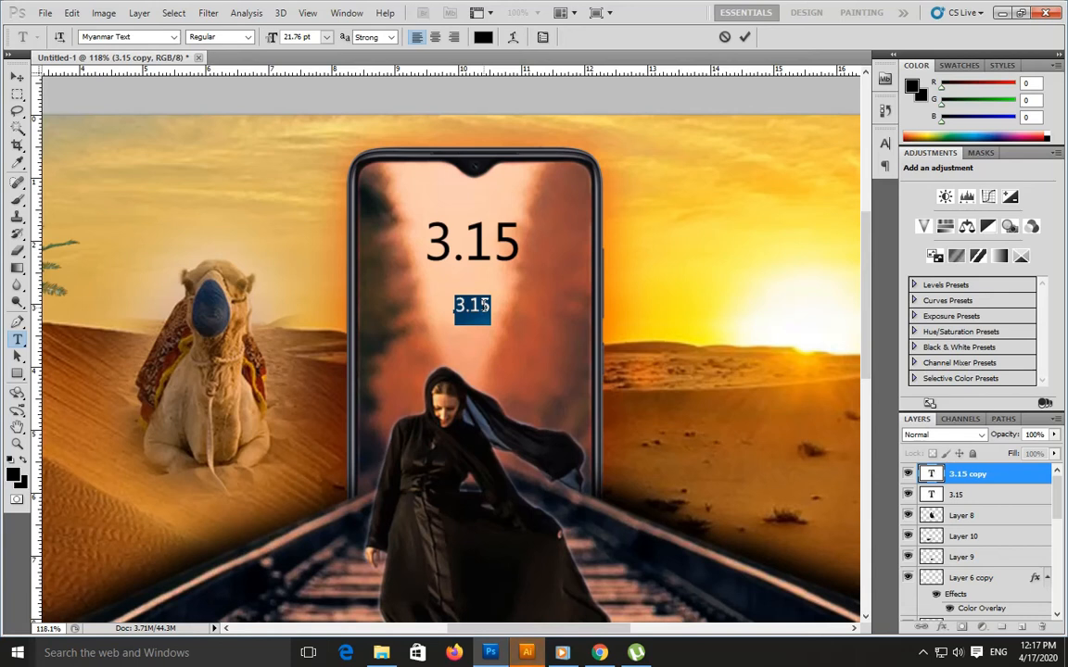
text(Monday)
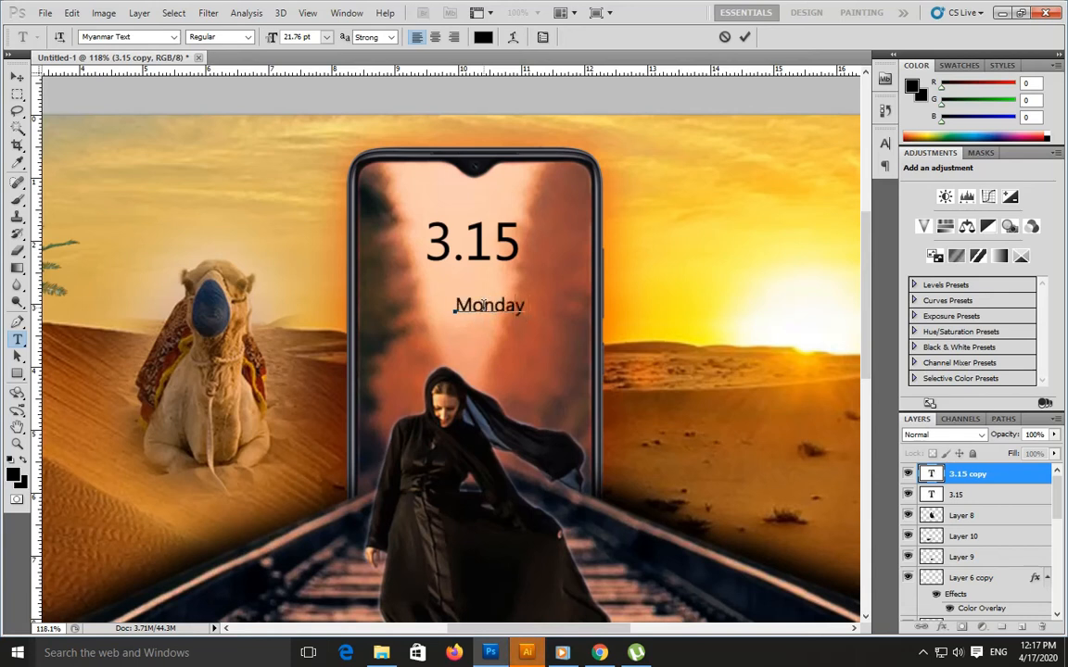
text( 20 April)
drag(531, 341, 478, 307)
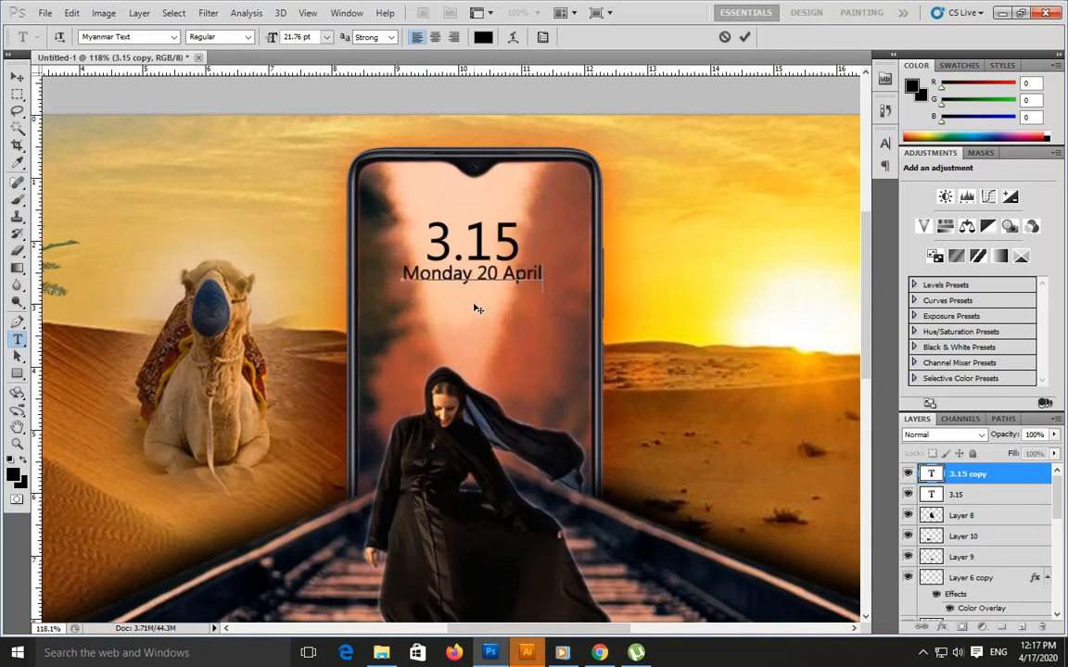
Scale the "Monday 20 April" text down to about two thirds so it matches the width of the "3.15" text
click(17, 77)
key(ctrl+t)
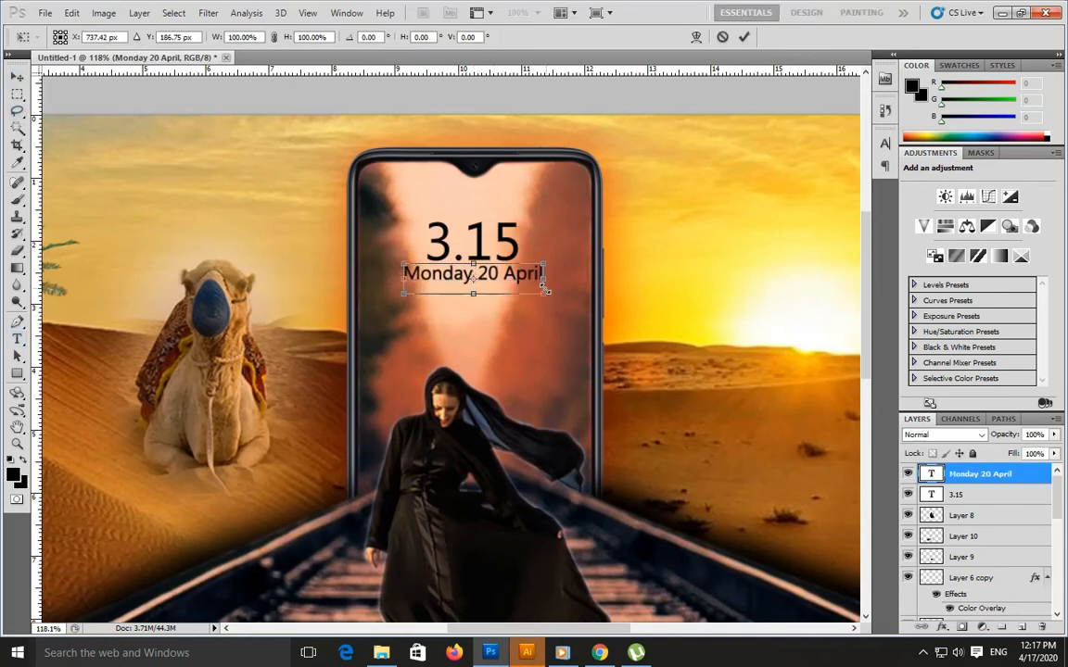
drag(543, 292, 516, 301)
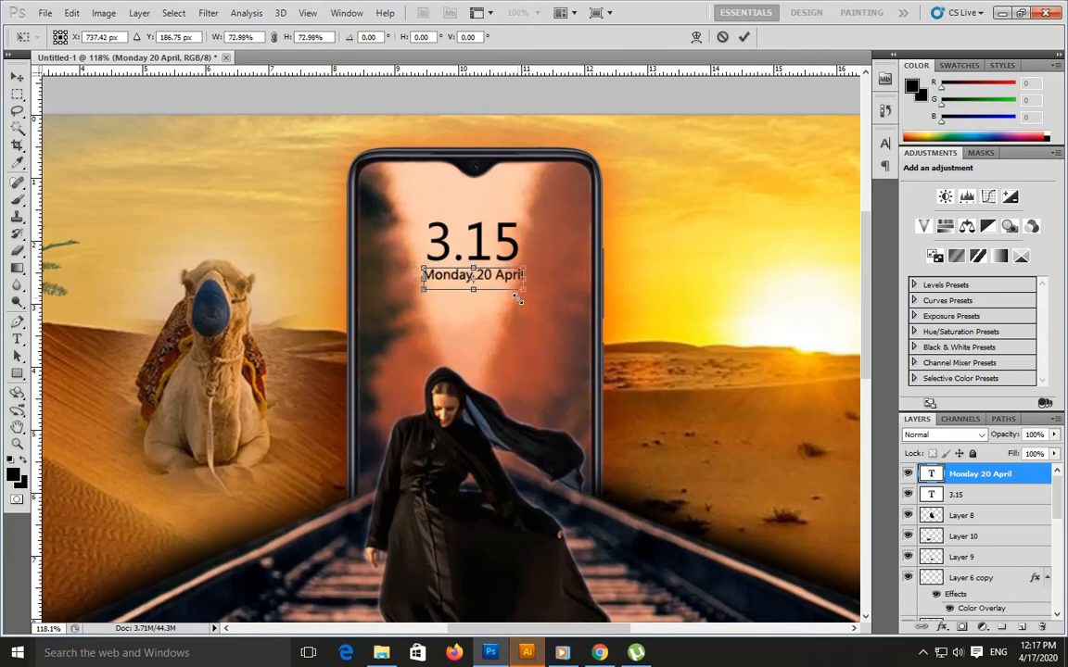
key(Return)
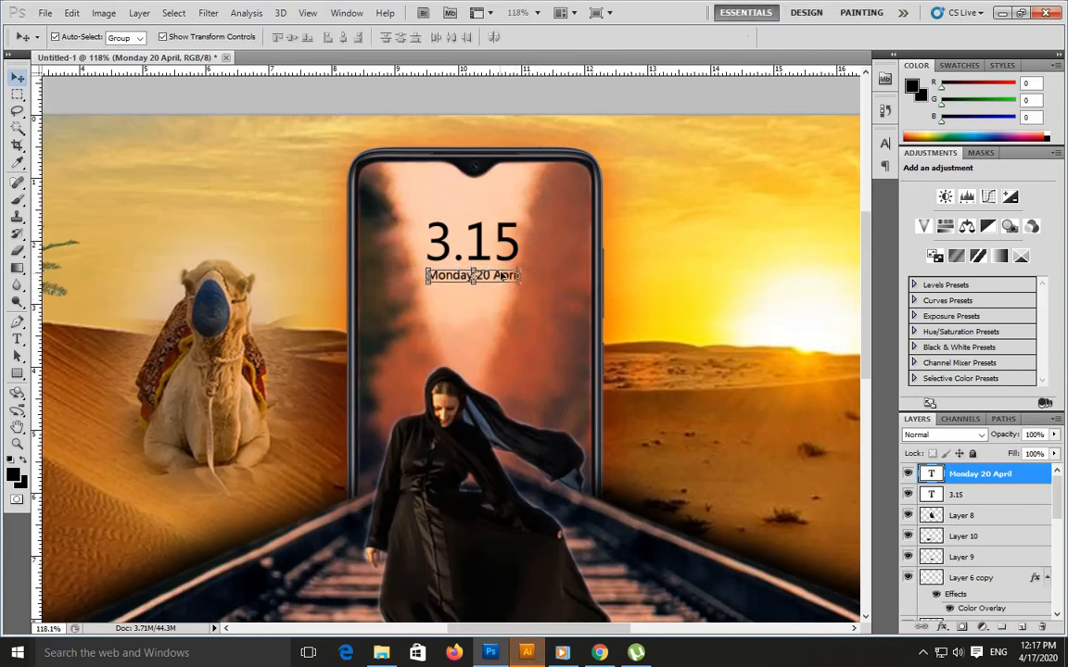
Move the "3.15" and "Monday 20 April" texts together slightly higher on the phone screen, closer to the notch
shift+click(508, 241)
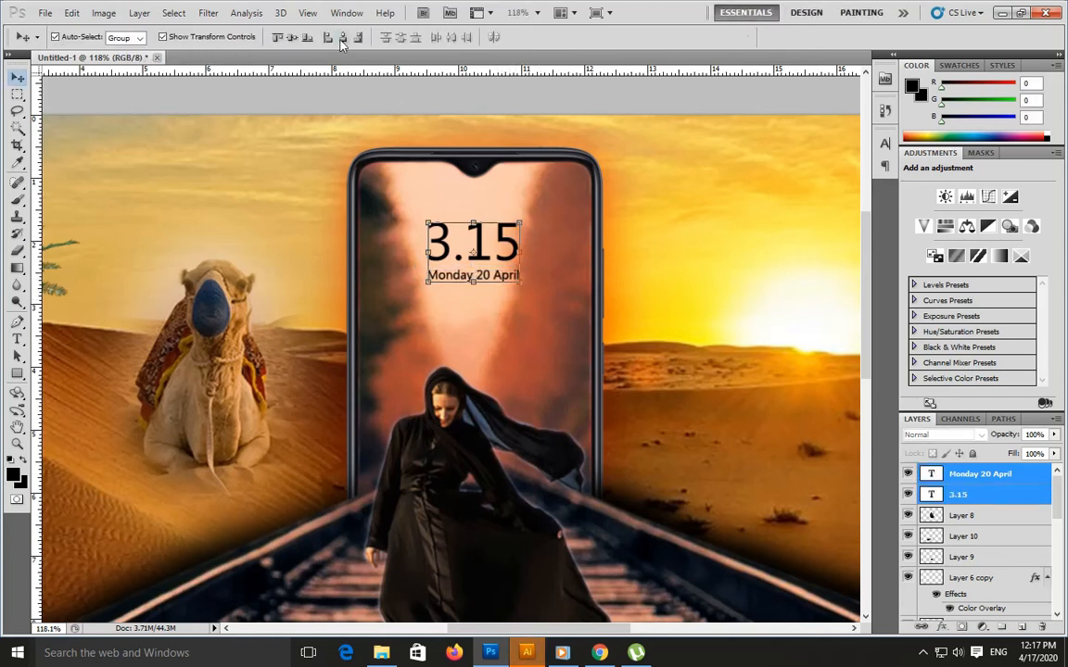
drag(479, 240, 480, 217)
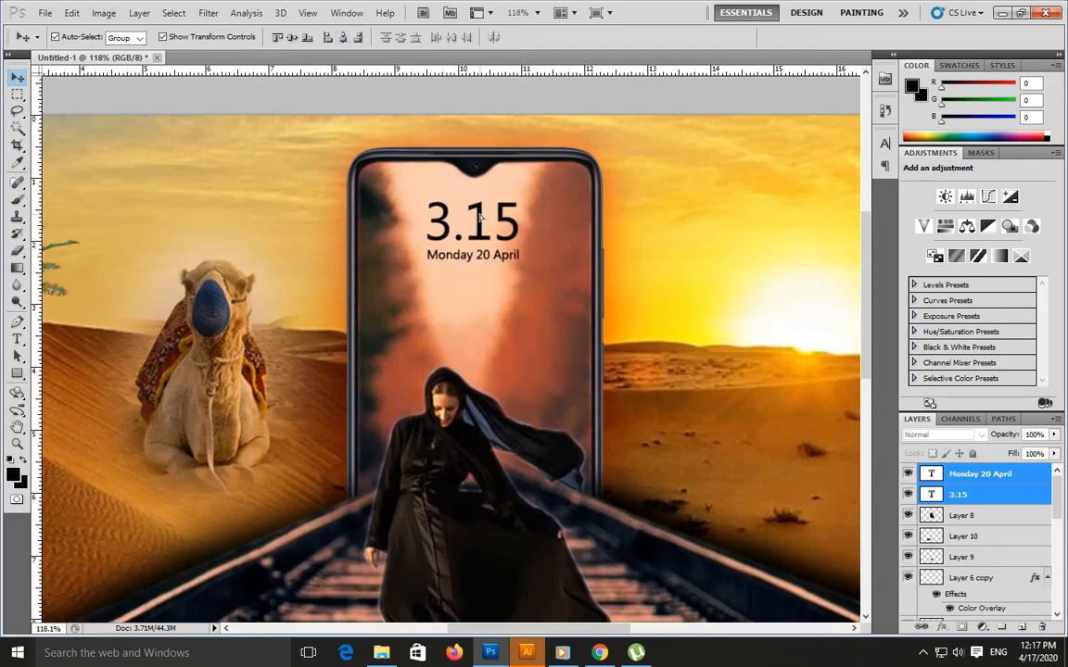
click(473, 102)
scroll(457, 167, down, 6)
scroll(454, 164, down, 1)
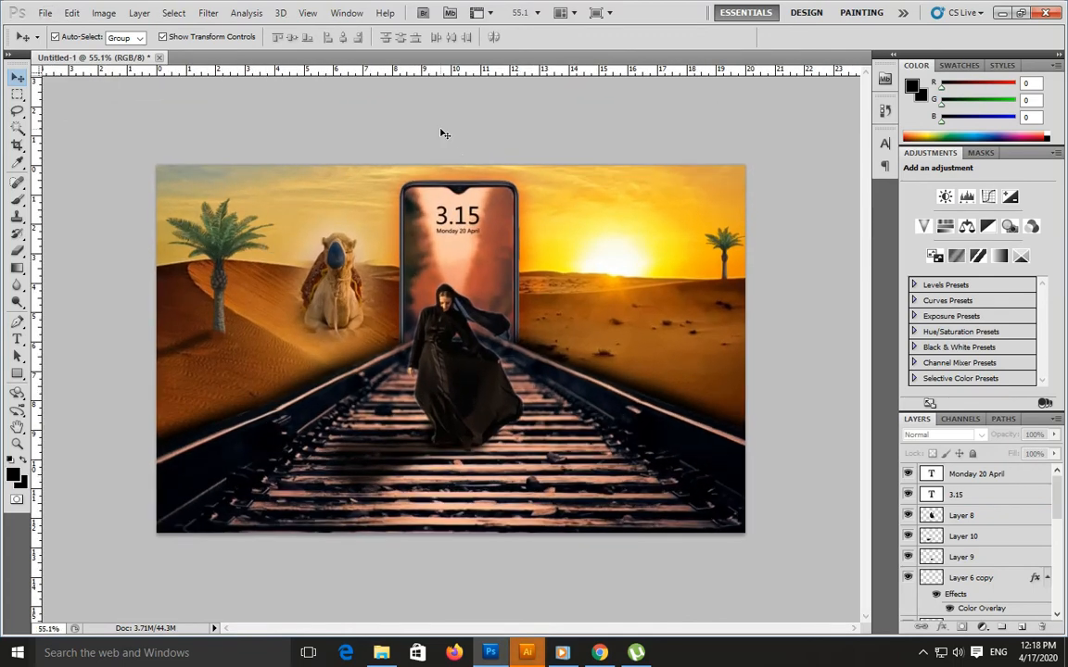
Open the peregrine falcon PNG from the Mobile Wallpaper folder and bring the bird into the composite as a new layer
key(ctrl+o)
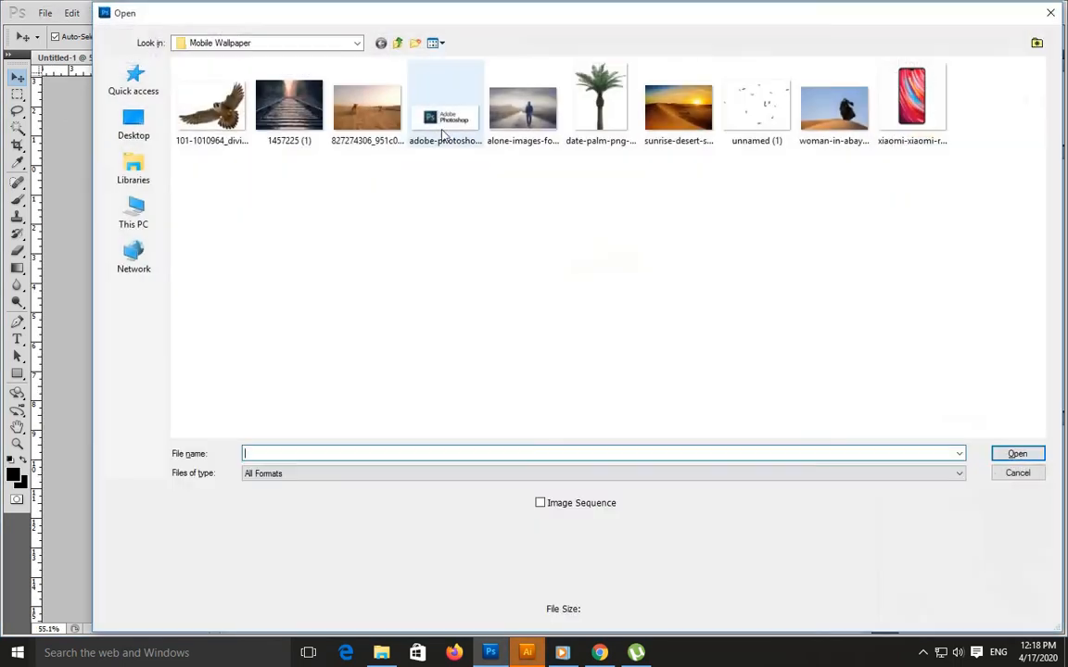
double_click(236, 98)
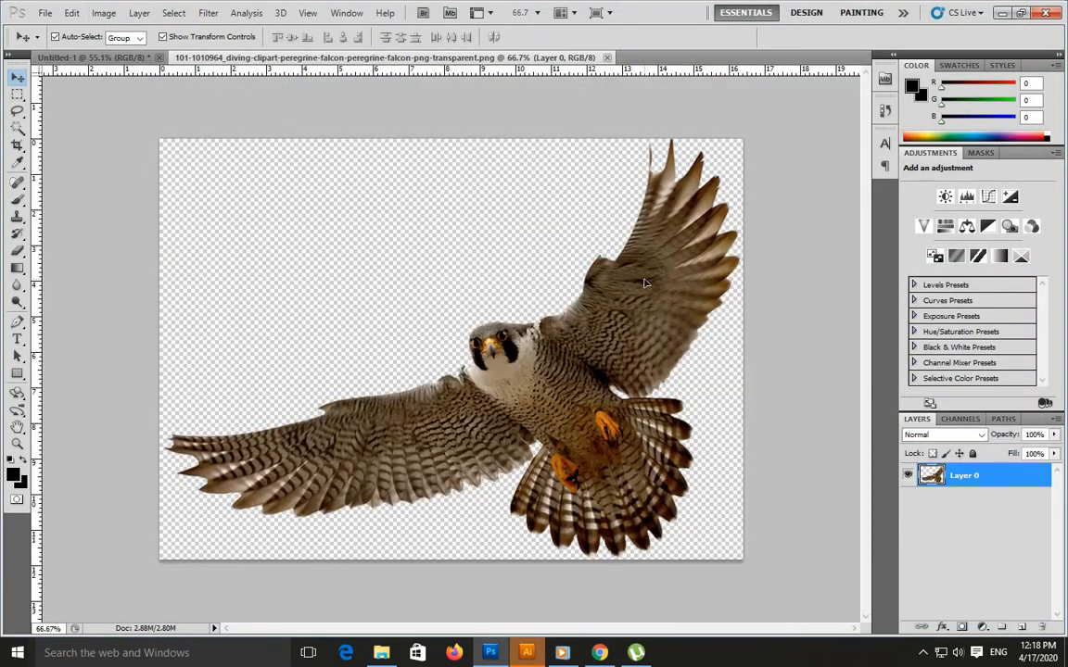
drag(580, 285, 499, 252)
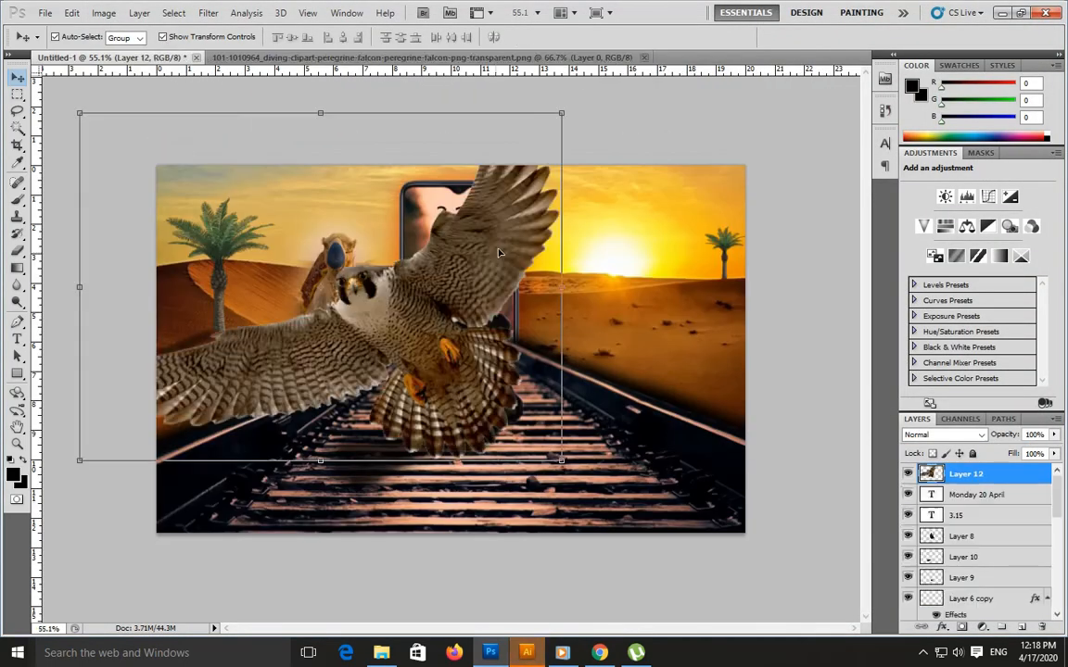
Scale the falcon down to about a fifth of its size and place it on the phone screen between the date and the woman
drag(569, 111, 483, 268)
key(Return)
key(ctrl+t)
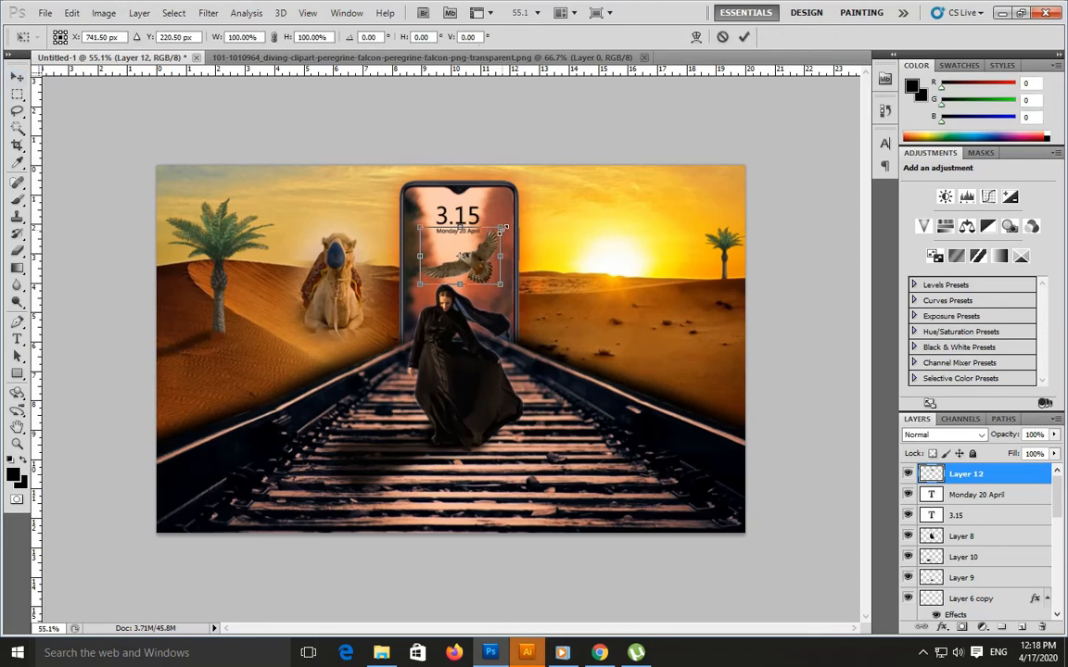
drag(504, 230, 510, 223)
key(Return)
drag(481, 270, 476, 265)
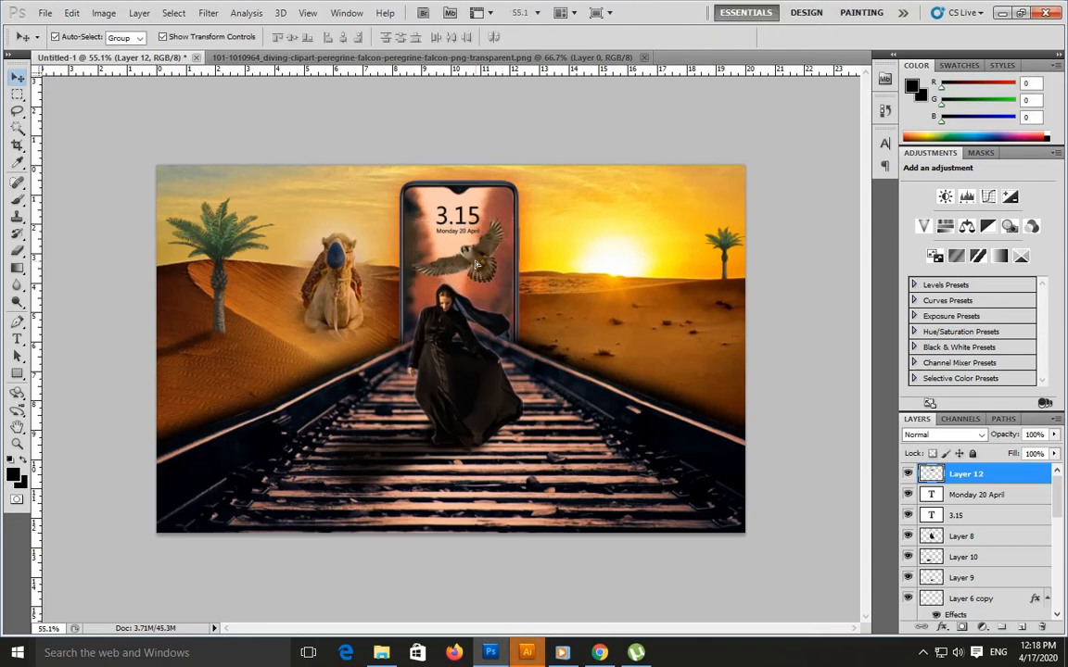
Select the woman's Layer 8 with Layers 10 and 9 and scale them together to about 108.8%
click(373, 404)
click(446, 452)
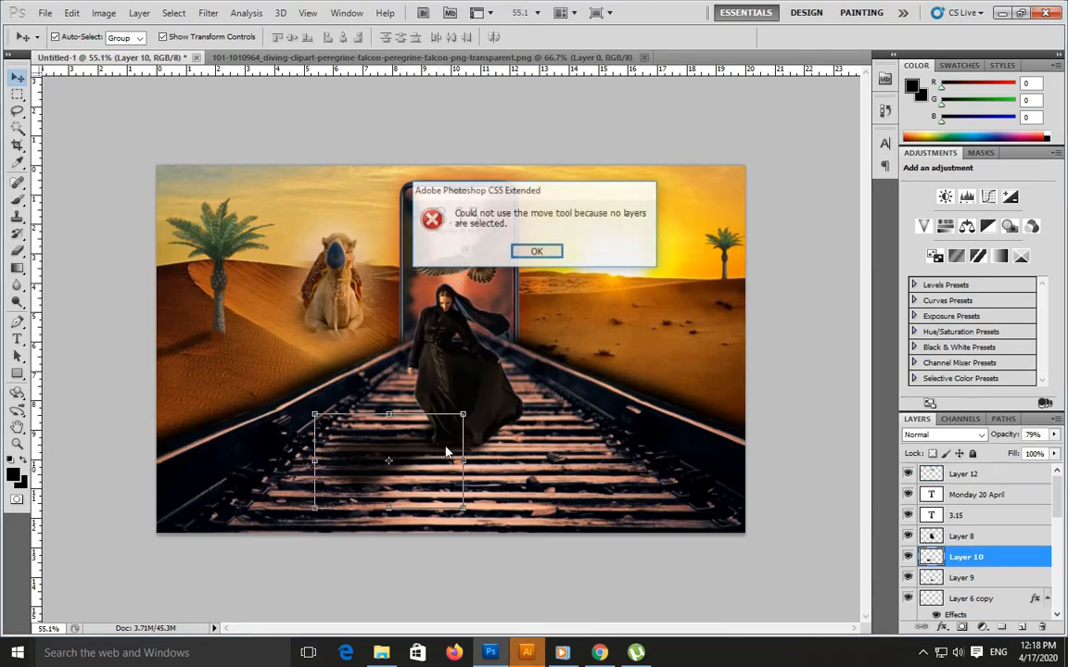
click(537, 251)
click(442, 445)
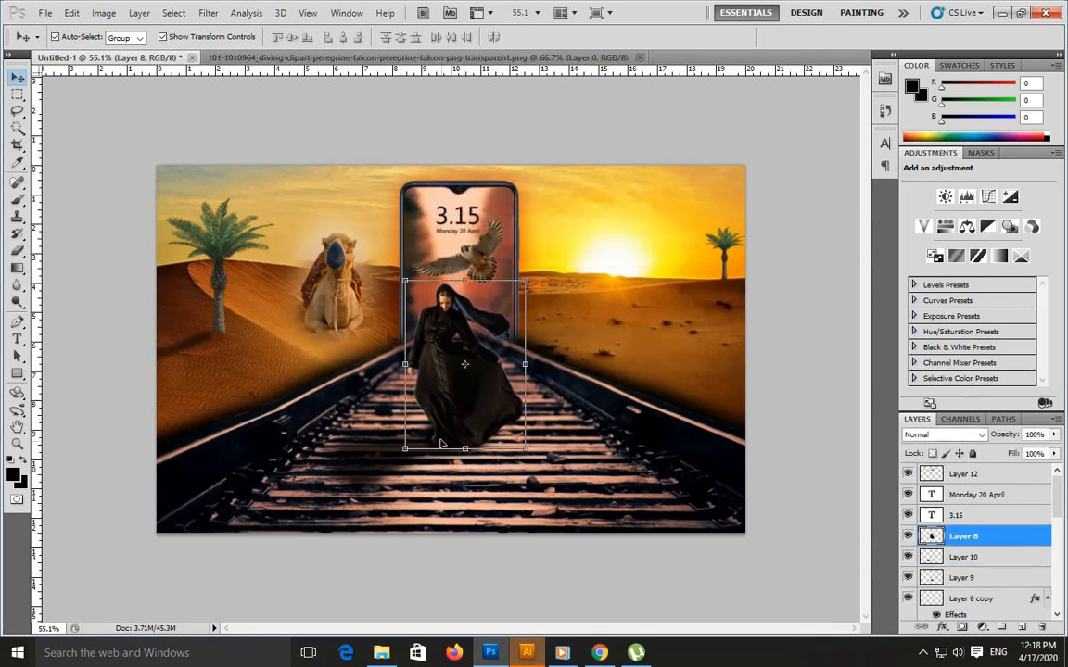
right_click(441, 445)
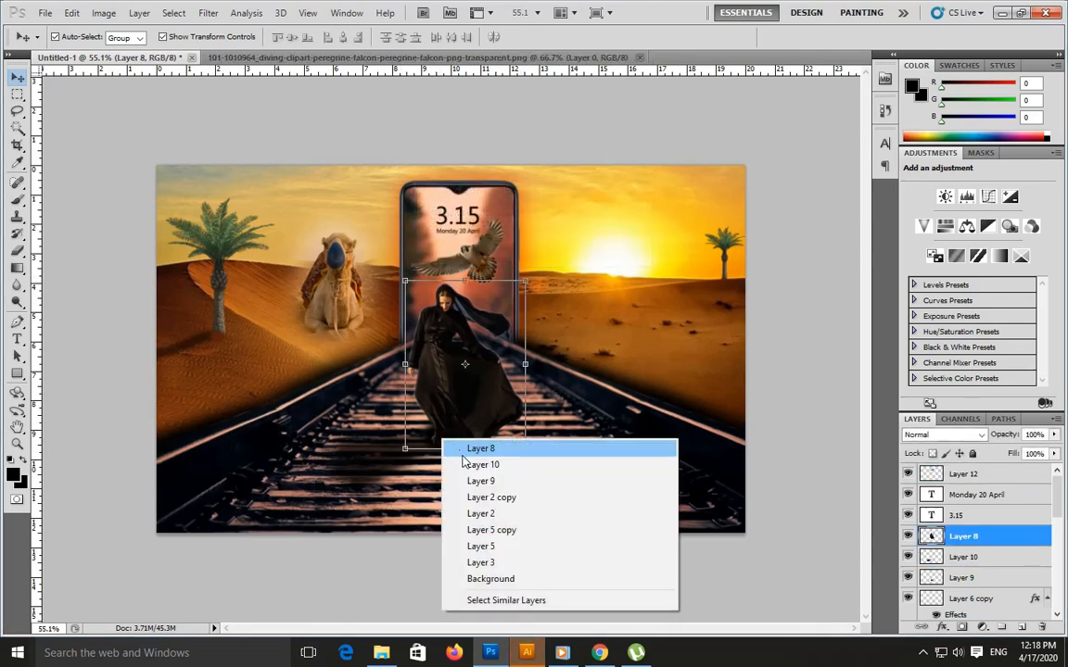
click(462, 456)
click(458, 426)
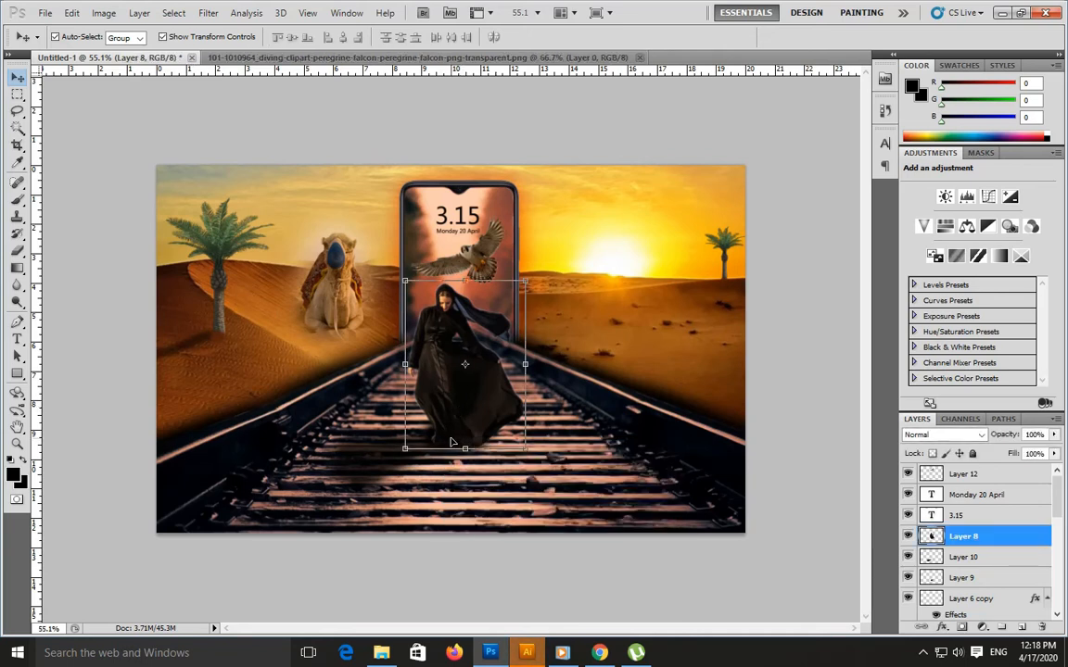
right_click(451, 443)
shift+click(469, 465)
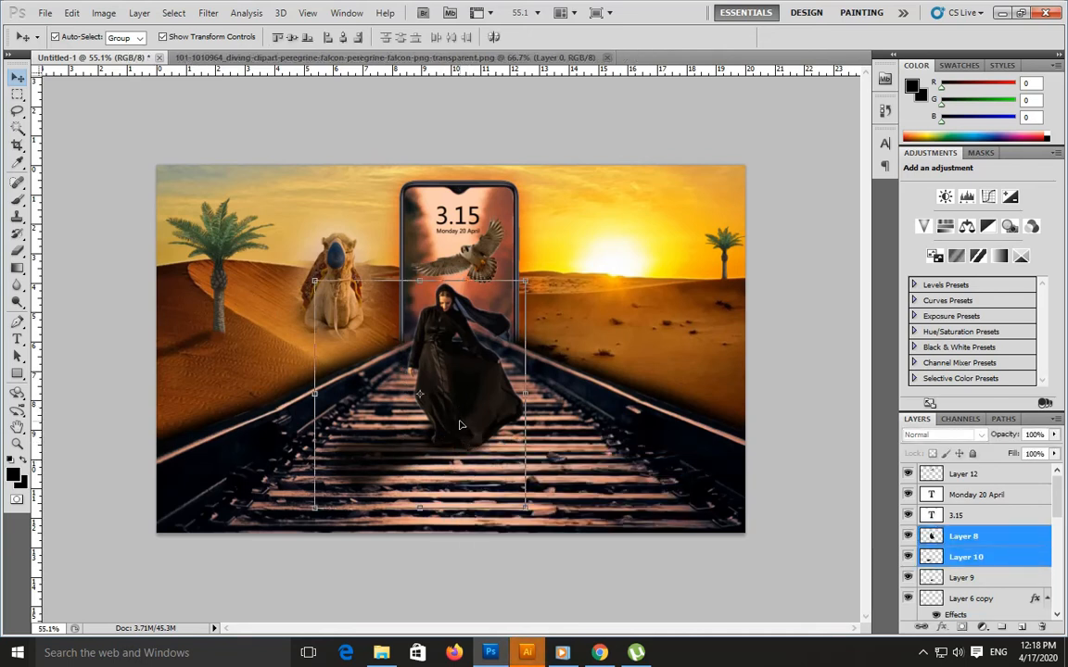
shift+click(1004, 581)
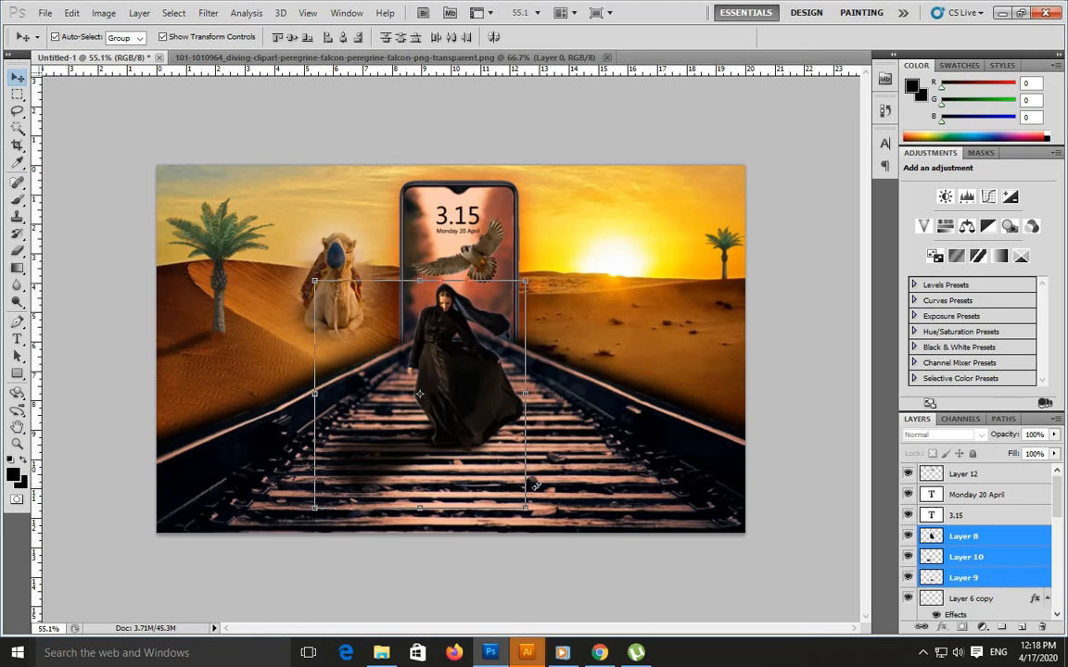
click(315, 280)
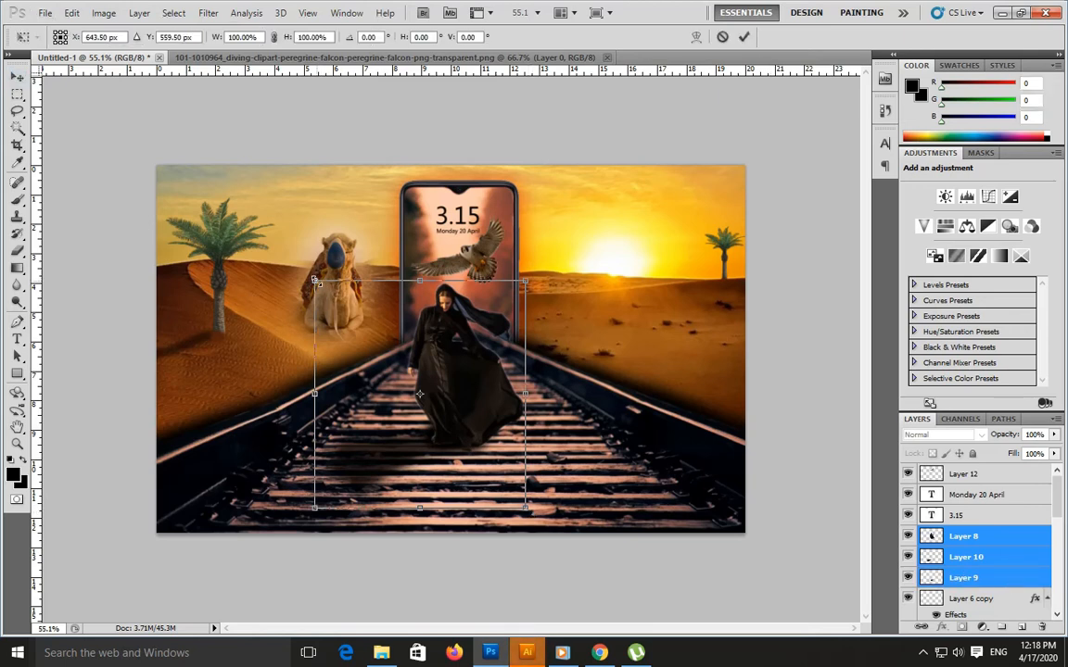
drag(315, 280, 306, 272)
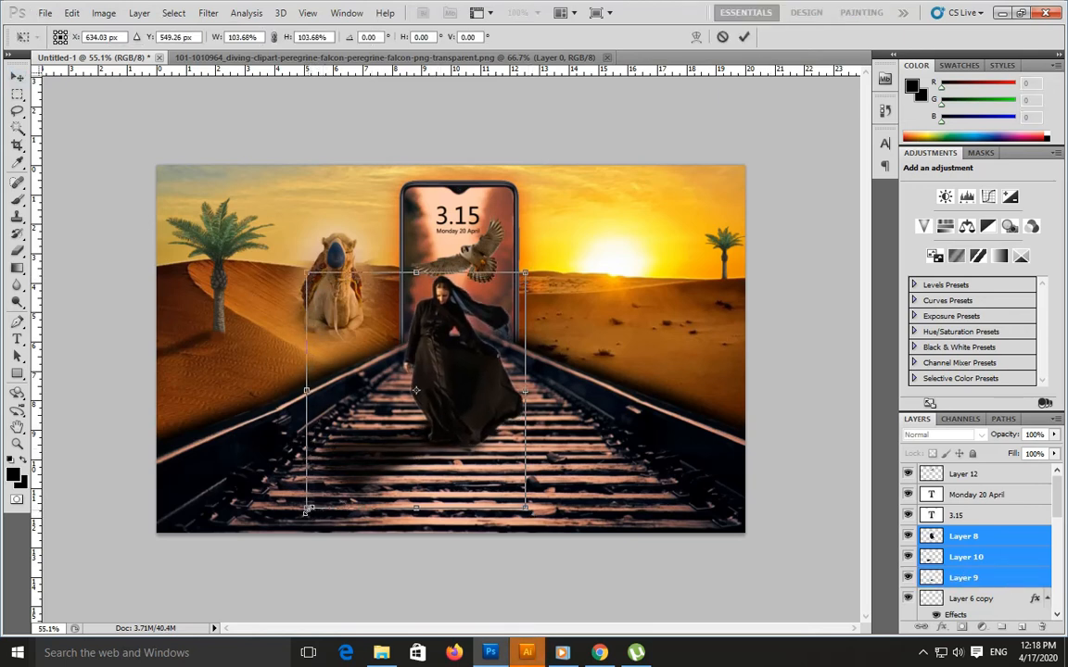
drag(307, 509, 296, 520)
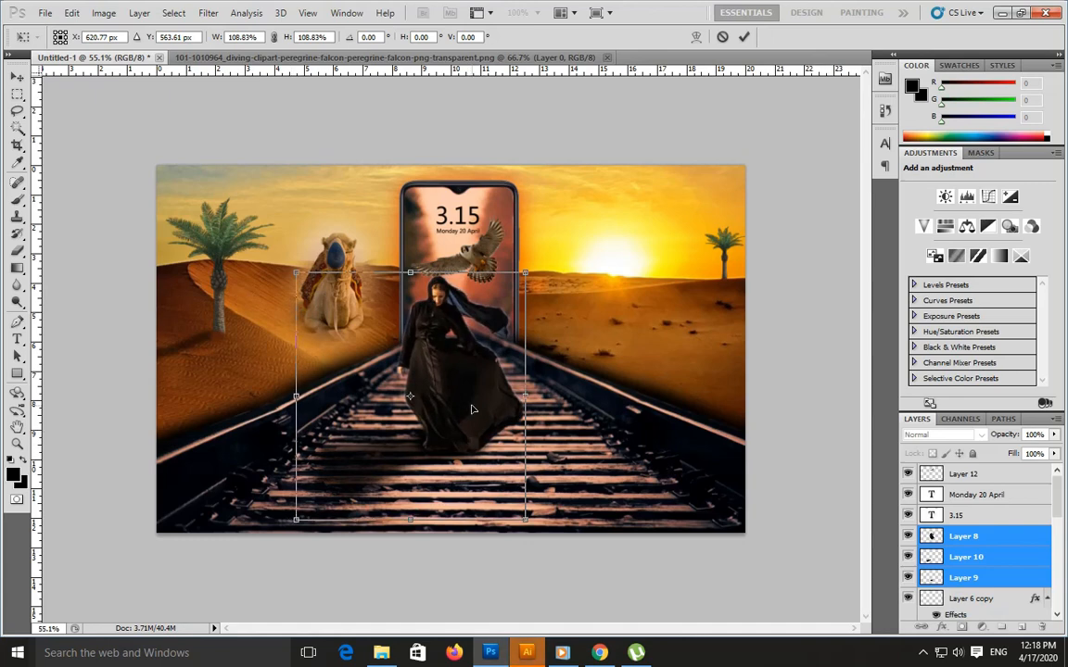
Nudge the enlarged woman and her accompanying layers slightly to the right, apply the transform and deselect the layers
key(Right)
key(Right)
key(Right)
key(Right)
key(Right)
key(Right)
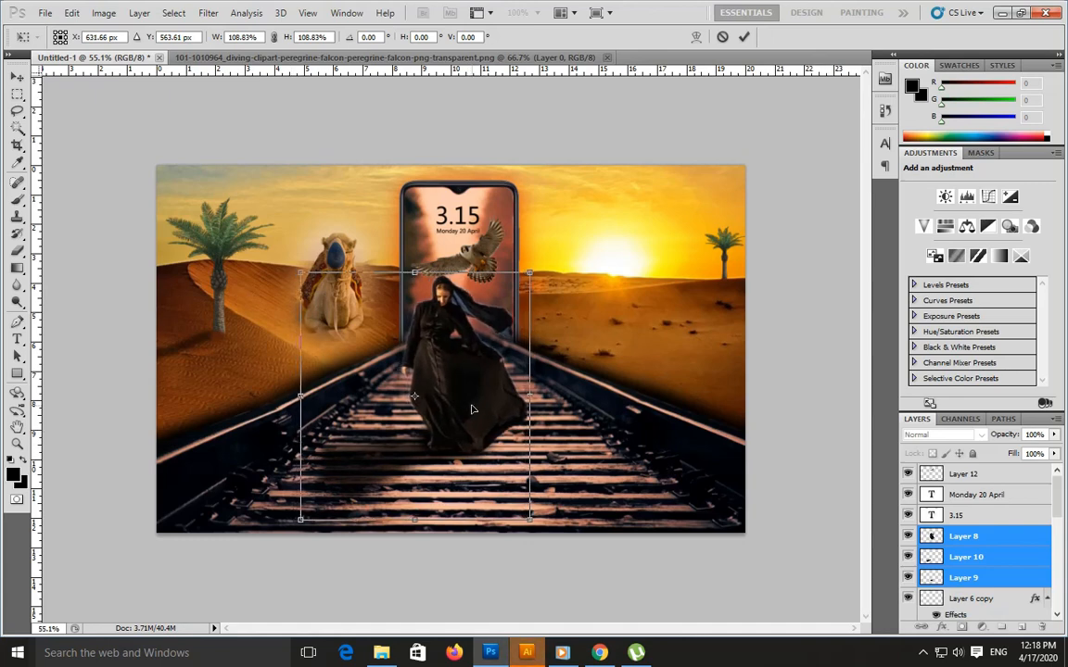
key(Left)
key(Return)
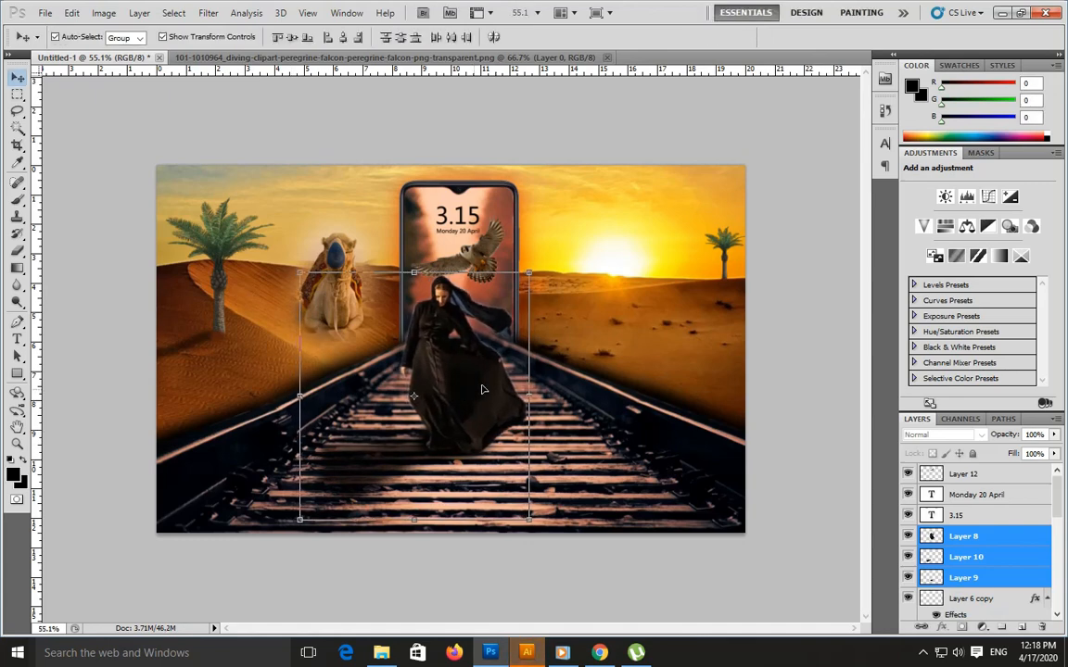
click(474, 125)
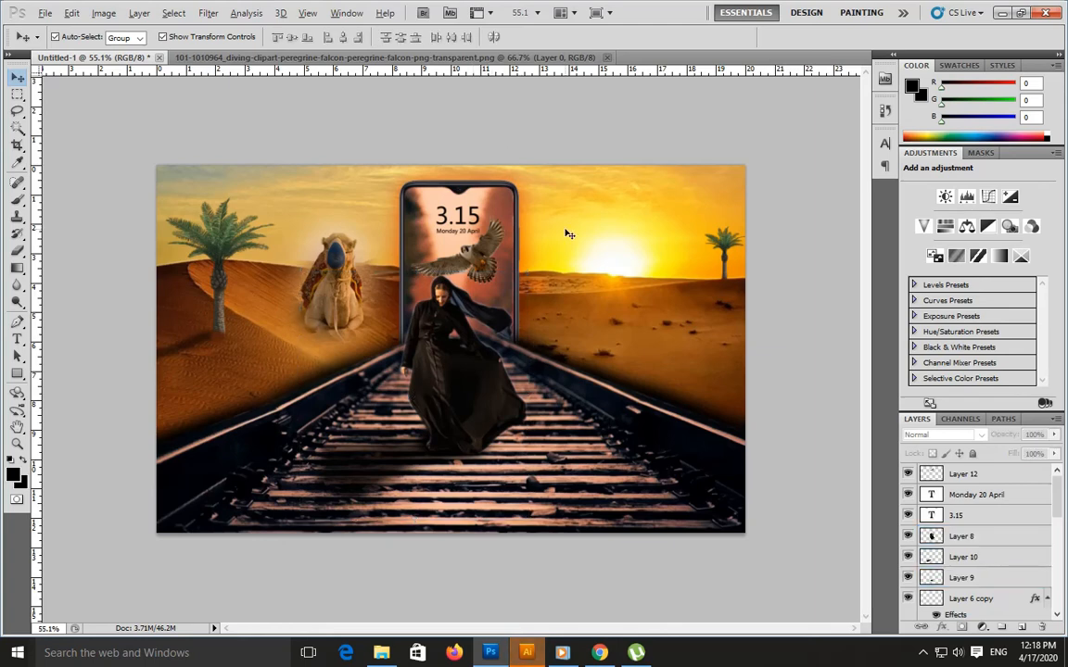
key(ctrl+plus)
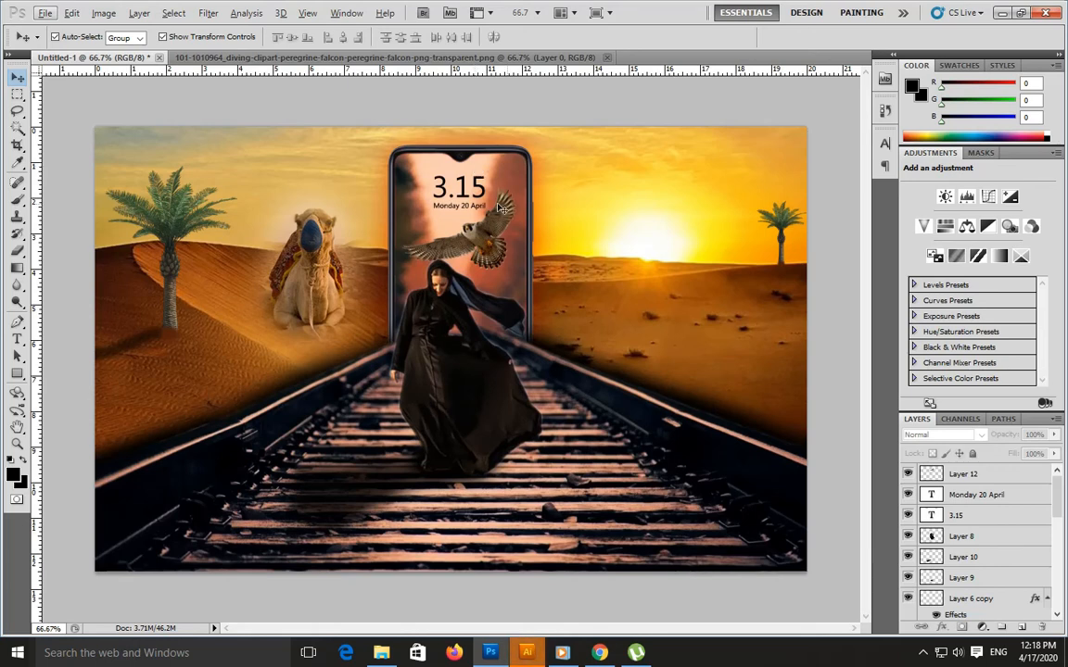
click(488, 191)
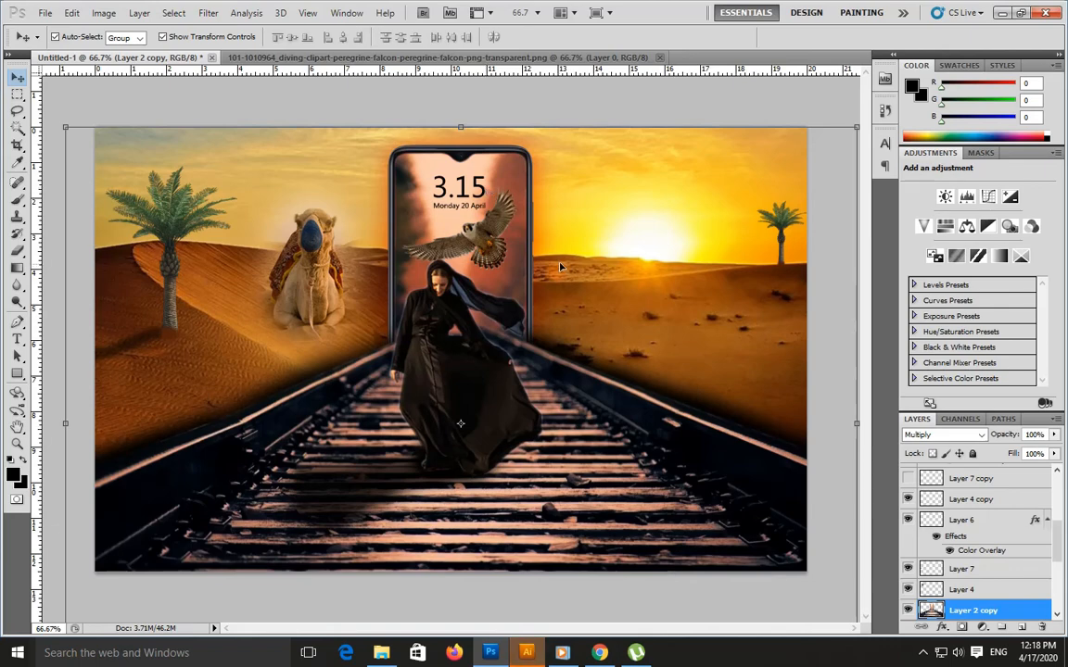
click(537, 95)
double_click(537, 96)
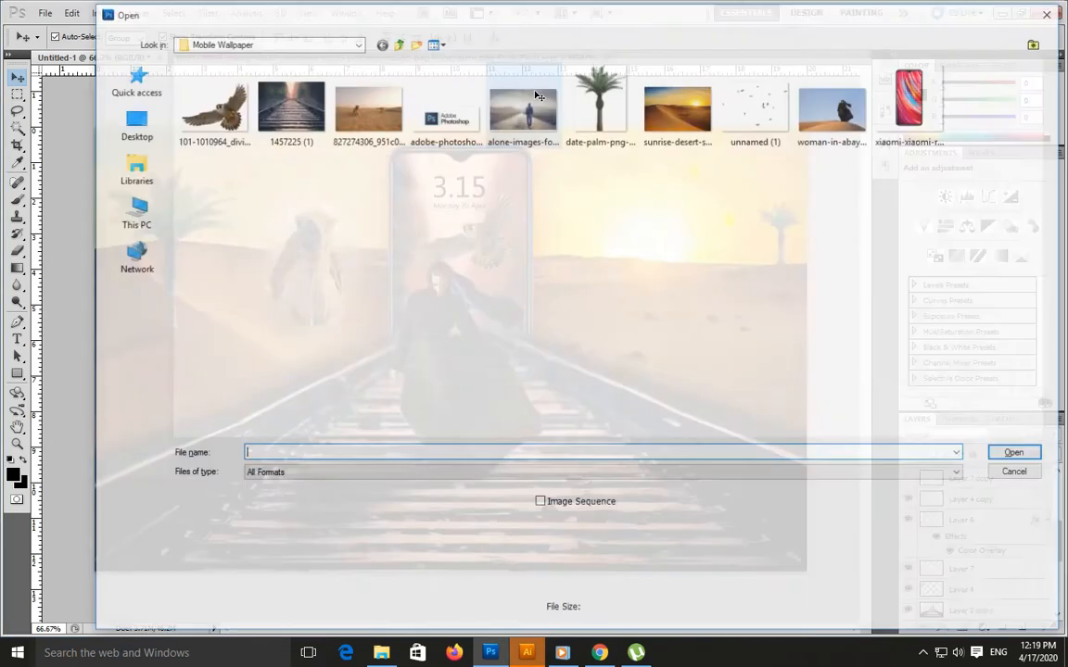
click(1049, 17)
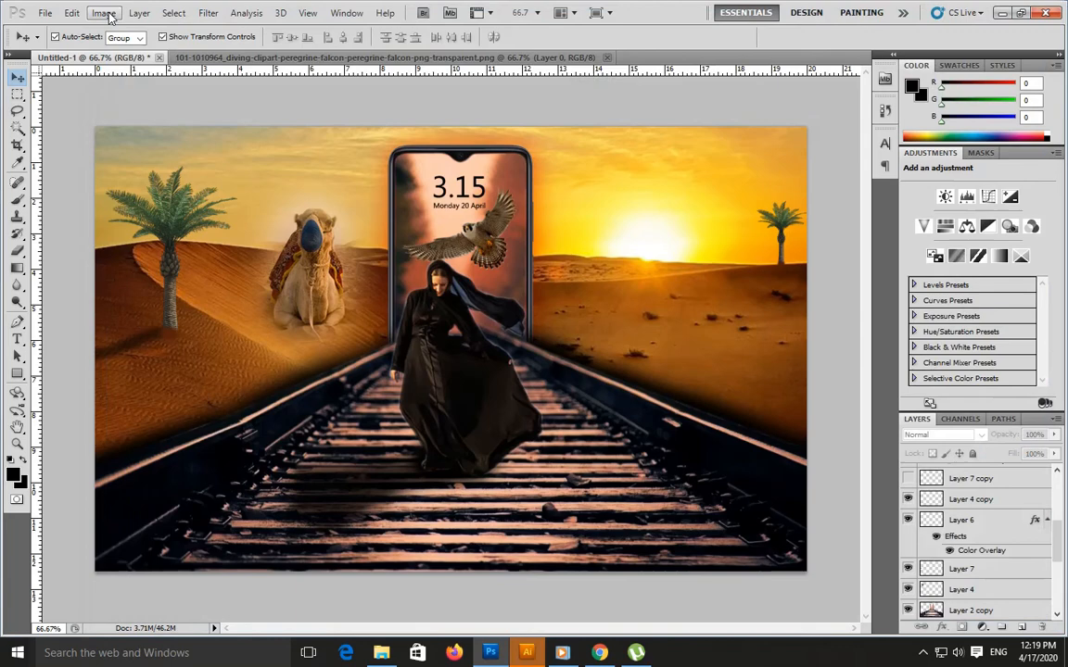
Open the flock of birds image "unnamed (1)" and bring it into the composite's sky above the sun
click(45, 13)
click(57, 43)
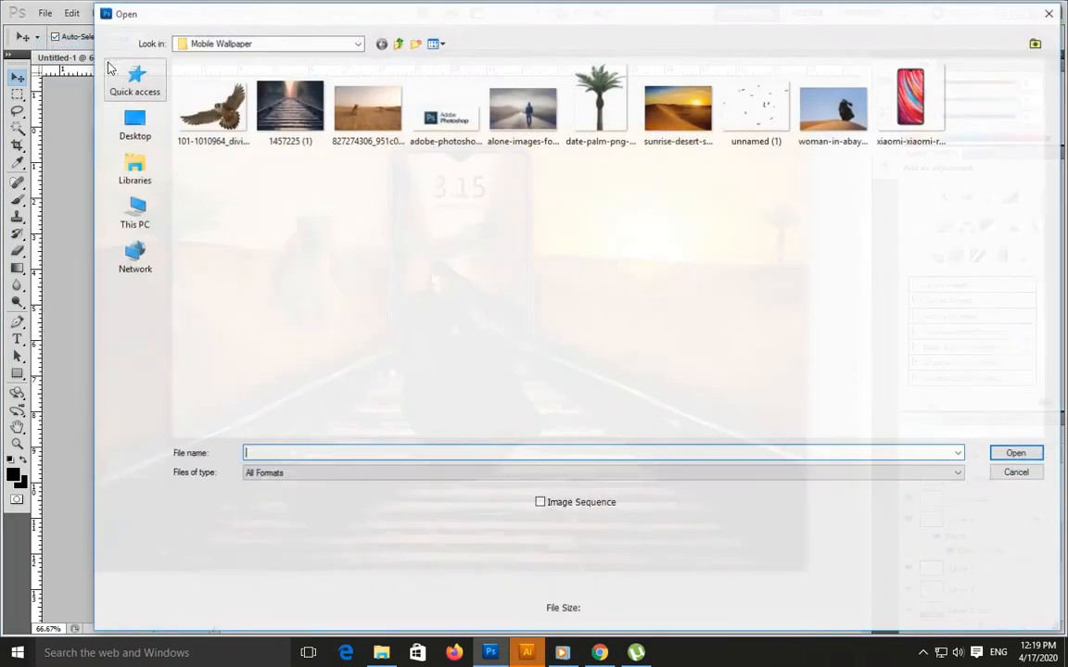
double_click(744, 116)
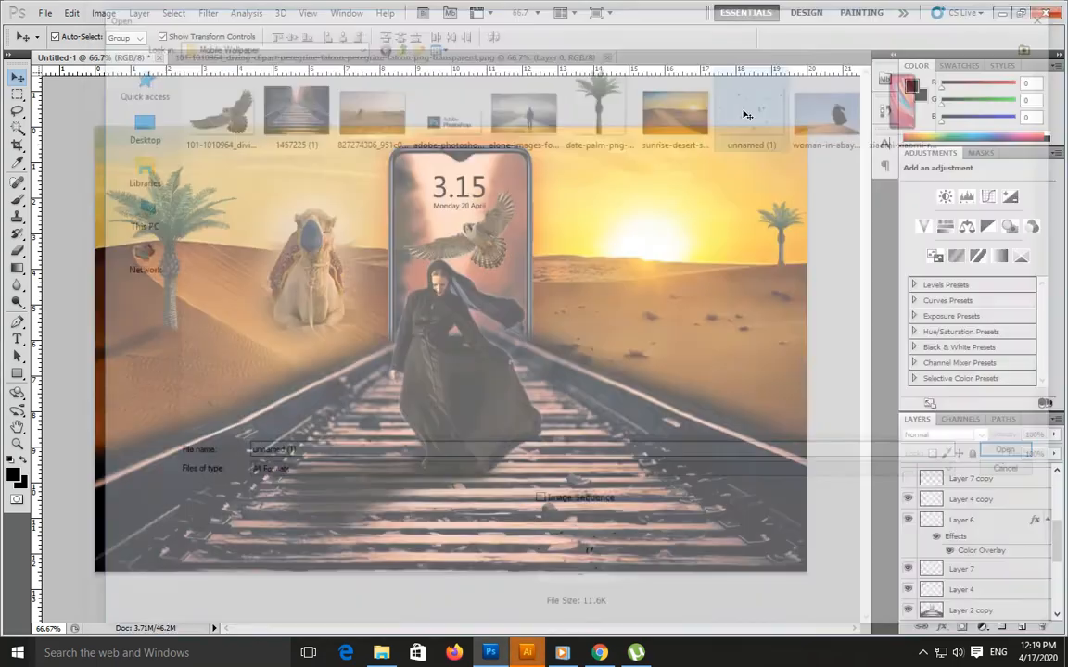
drag(498, 262, 265, 84)
drag(113, 57, 716, 180)
Scale the flock of birds to about 66.6%, place it in the sky above the sun, apply the transform and deselect it
drag(792, 112, 734, 137)
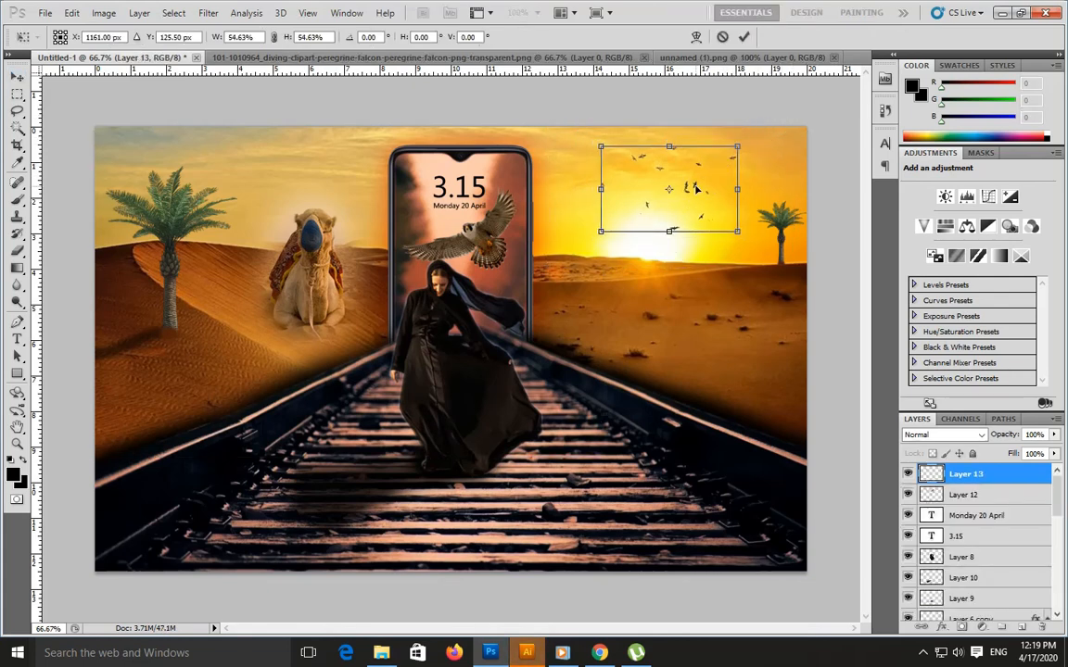
drag(690, 196, 710, 185)
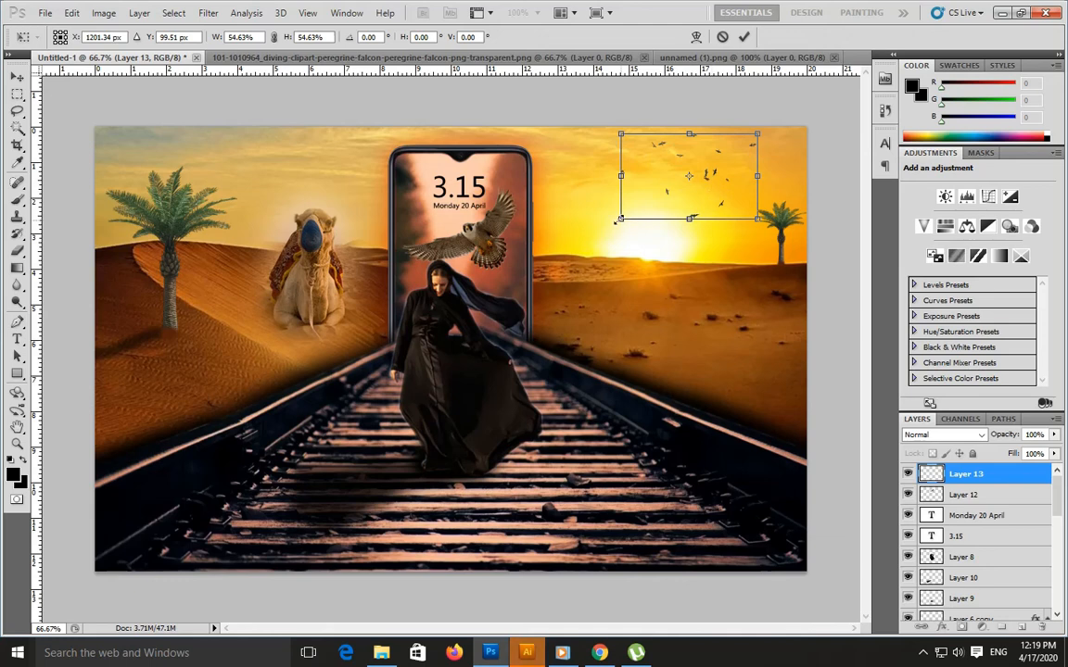
drag(619, 220, 586, 238)
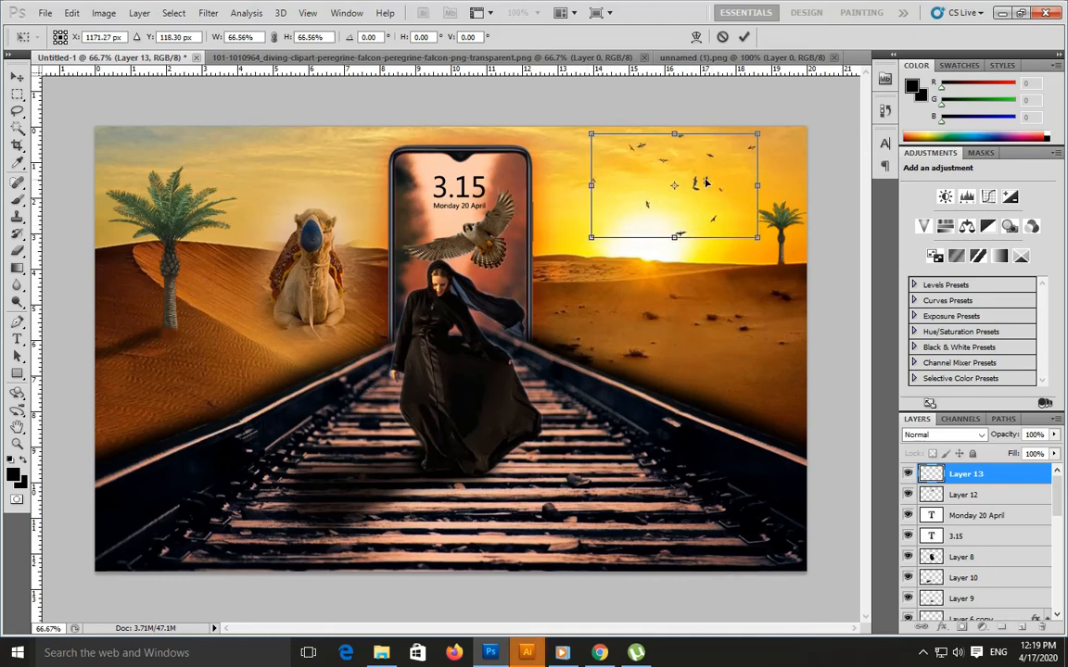
key(Return)
click(541, 105)
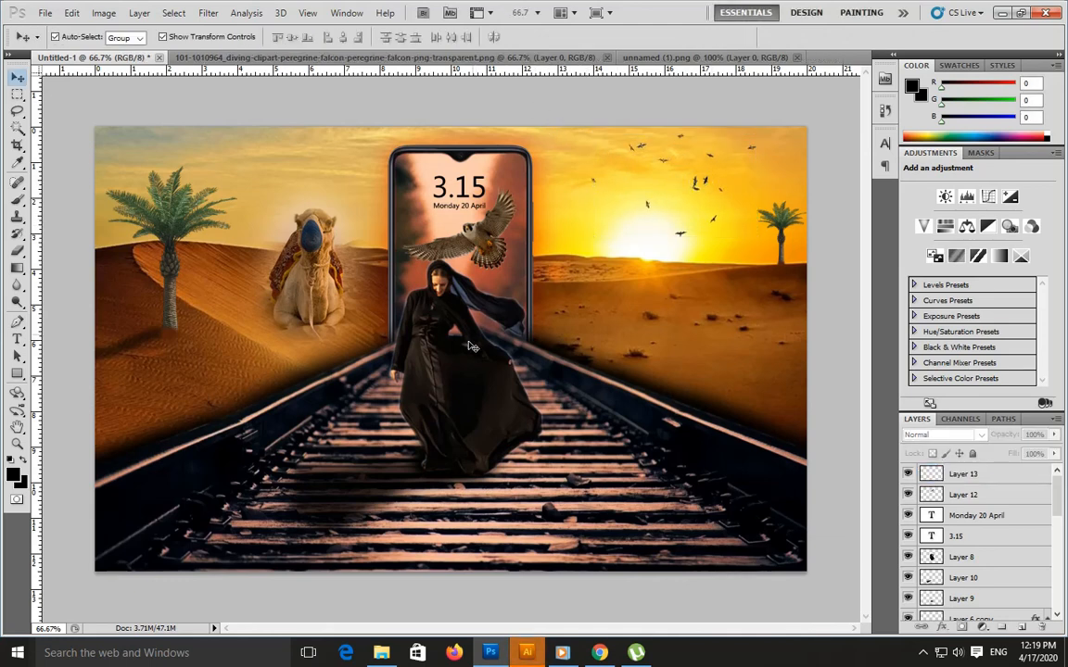
Select the woman's Layer 8 together with Layer 10 and move both slightly down and to the left on the track
click(394, 480)
shift+click(498, 391)
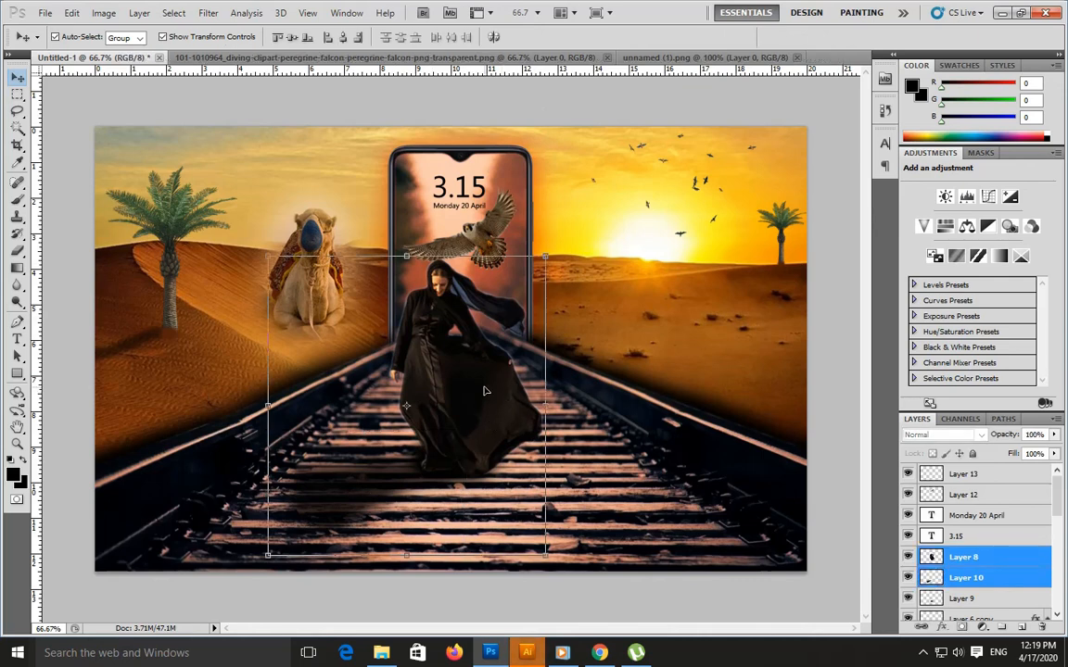
drag(487, 388, 482, 396)
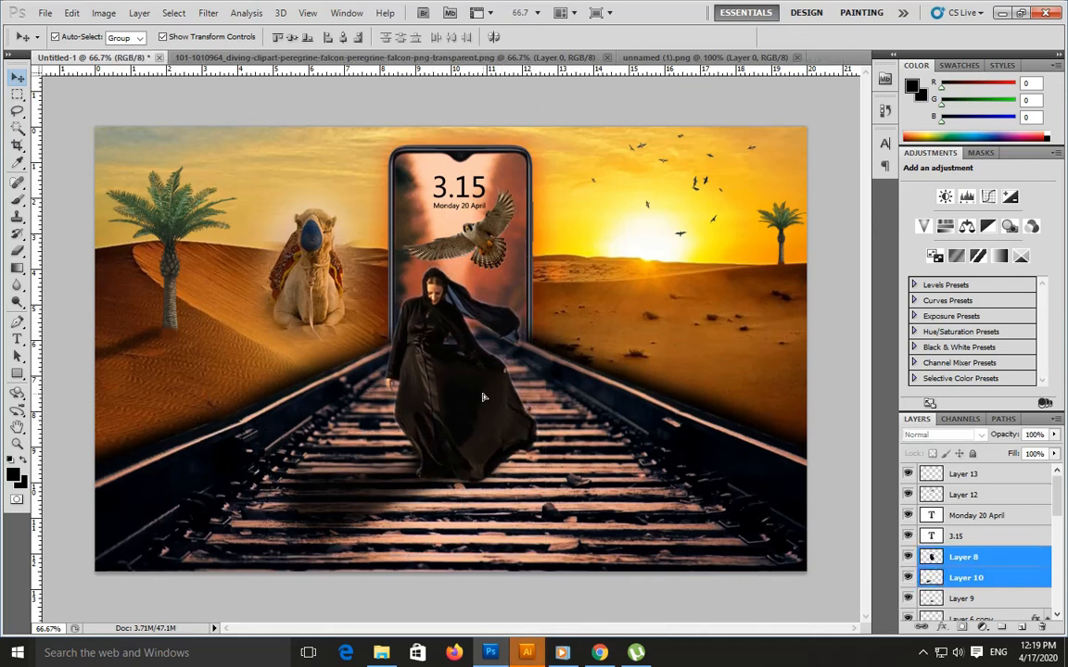
click(481, 239)
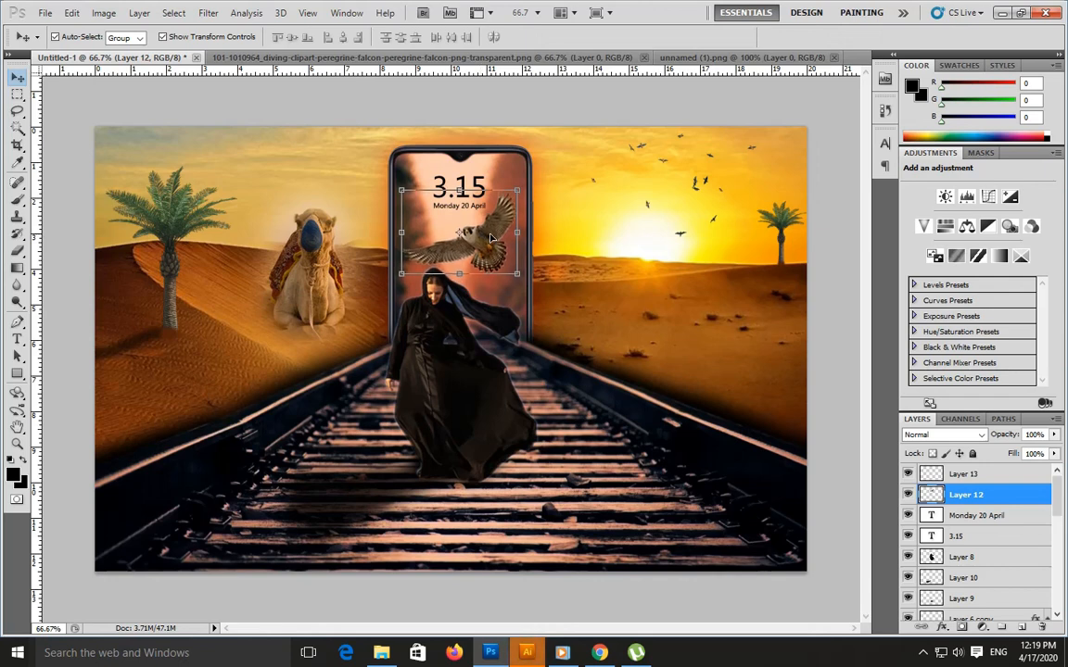
Hide the panels and save the composite in the Mobile Wallpaper folder as TIFF "Arabian Girl Come Out" with layers and no image compression
key(Tab)
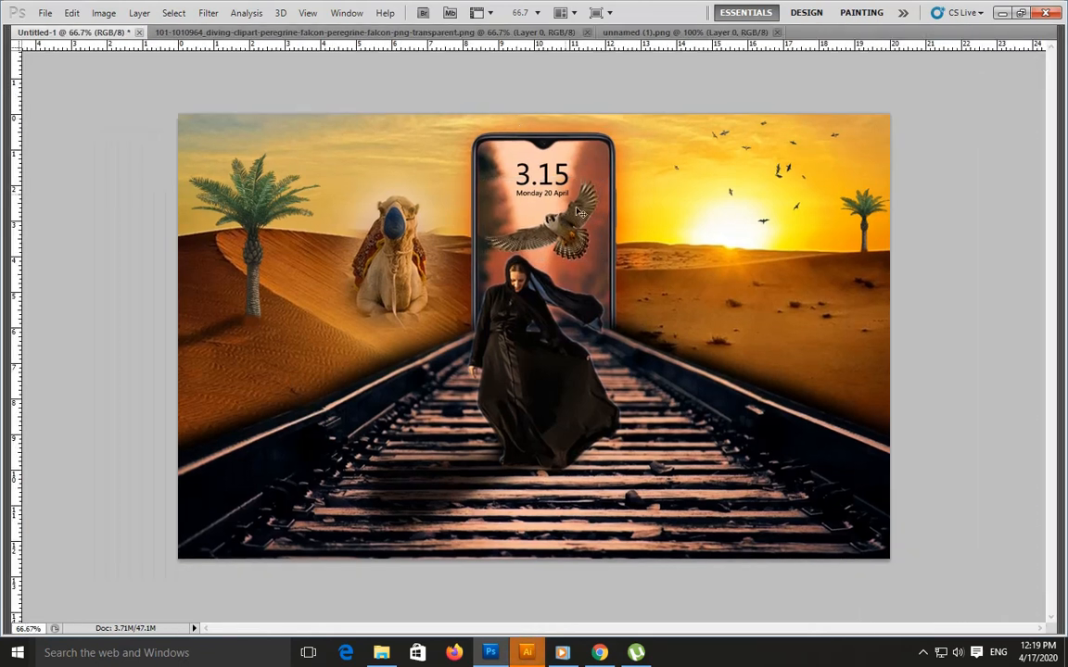
key(ctrl+0)
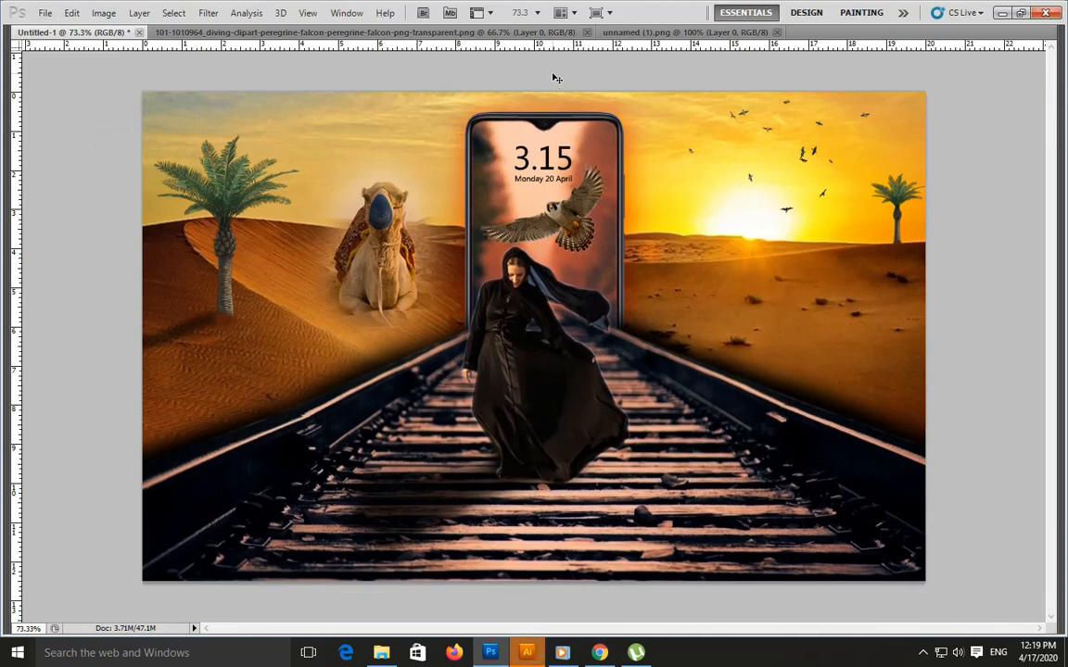
key(ctrl+shift+s)
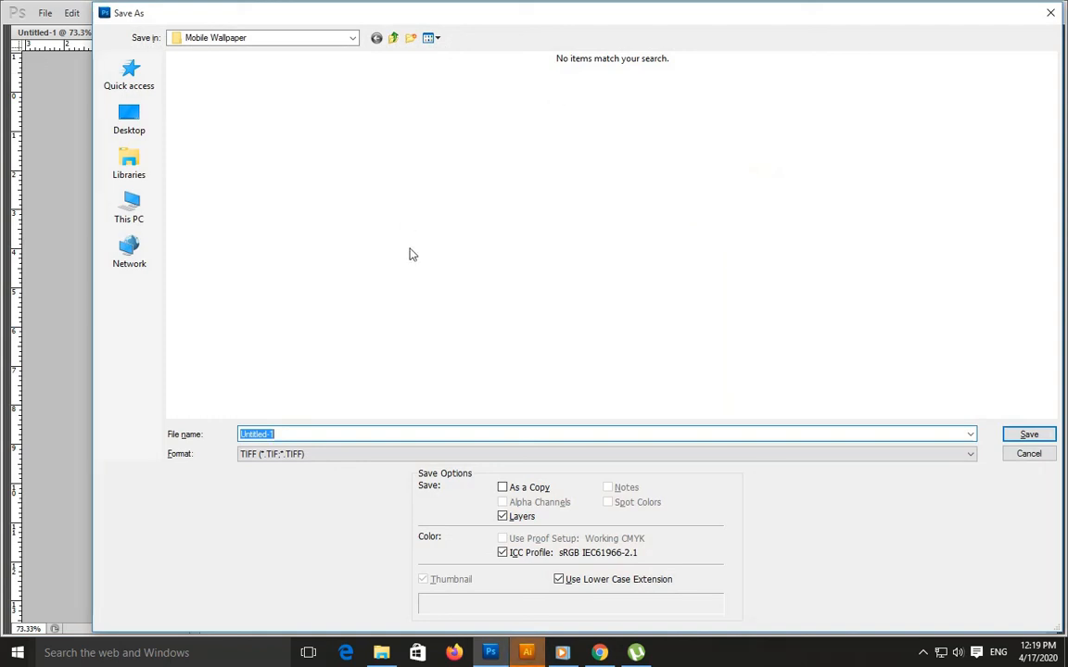
text(Arabian Girl Come Out)
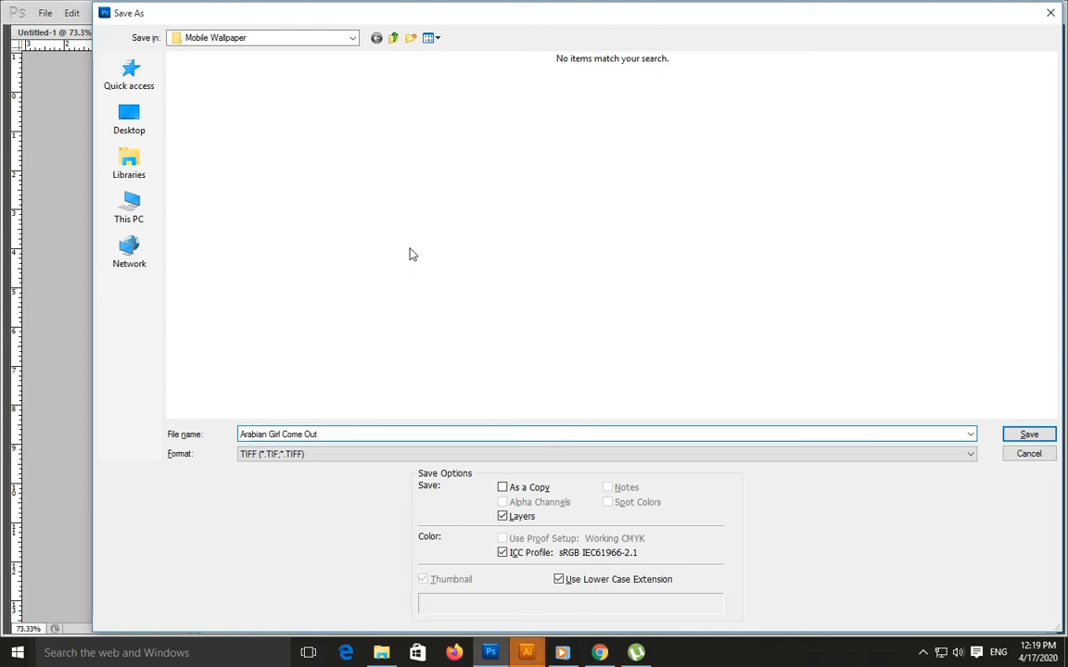
key(Return)
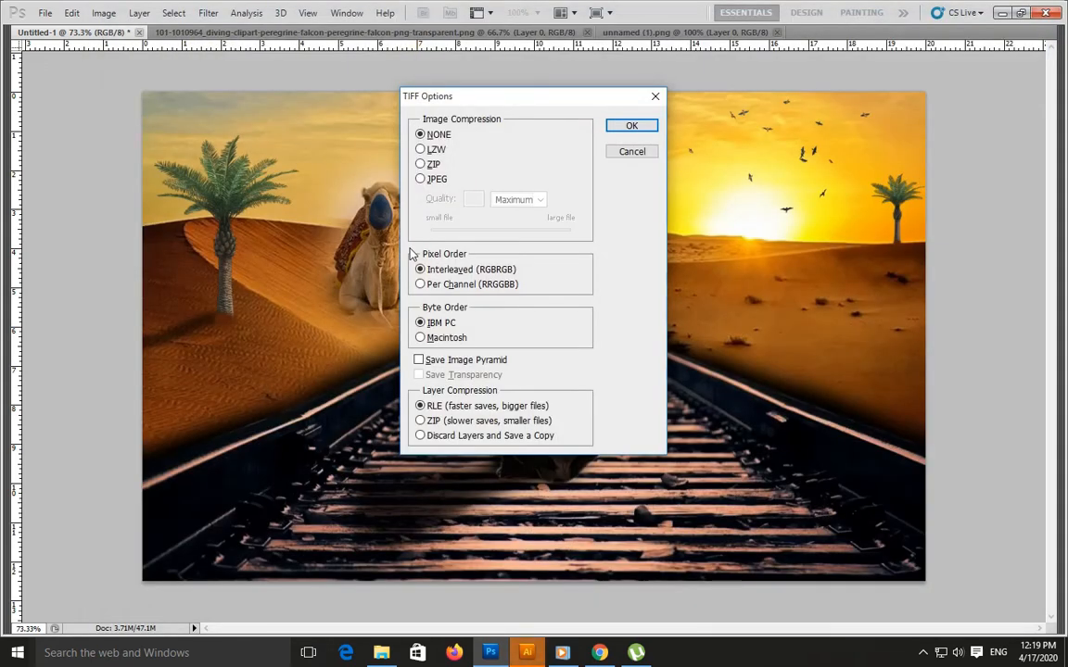
key(Return)
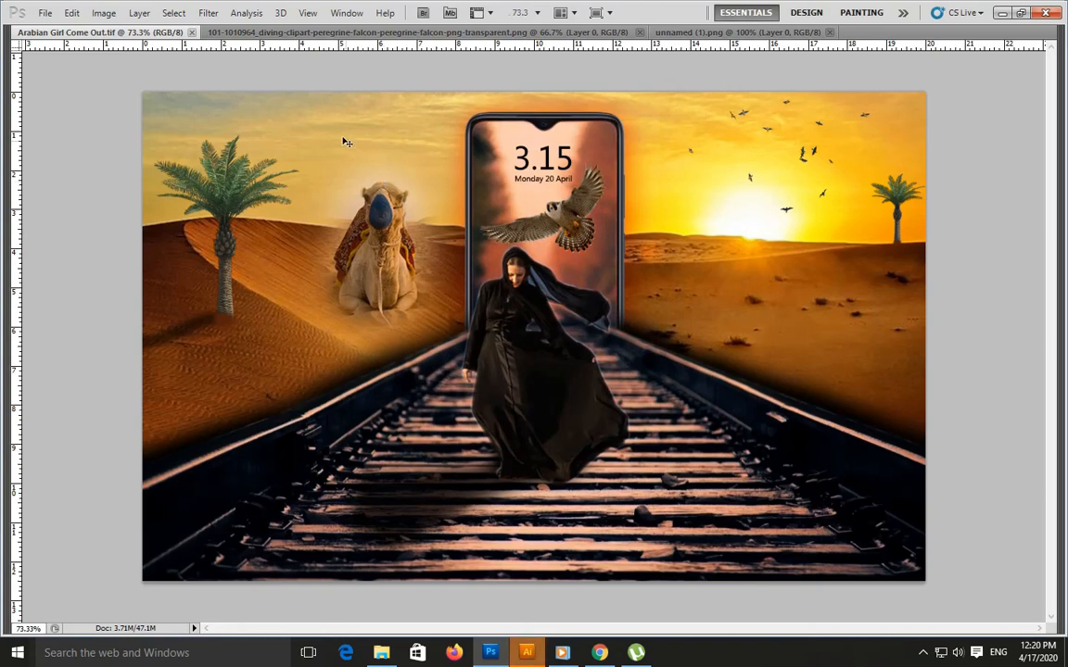
Close the falcon and "unnamed (1).png" bird source images, leaving only the composite open and fitted to the window
click(413, 33)
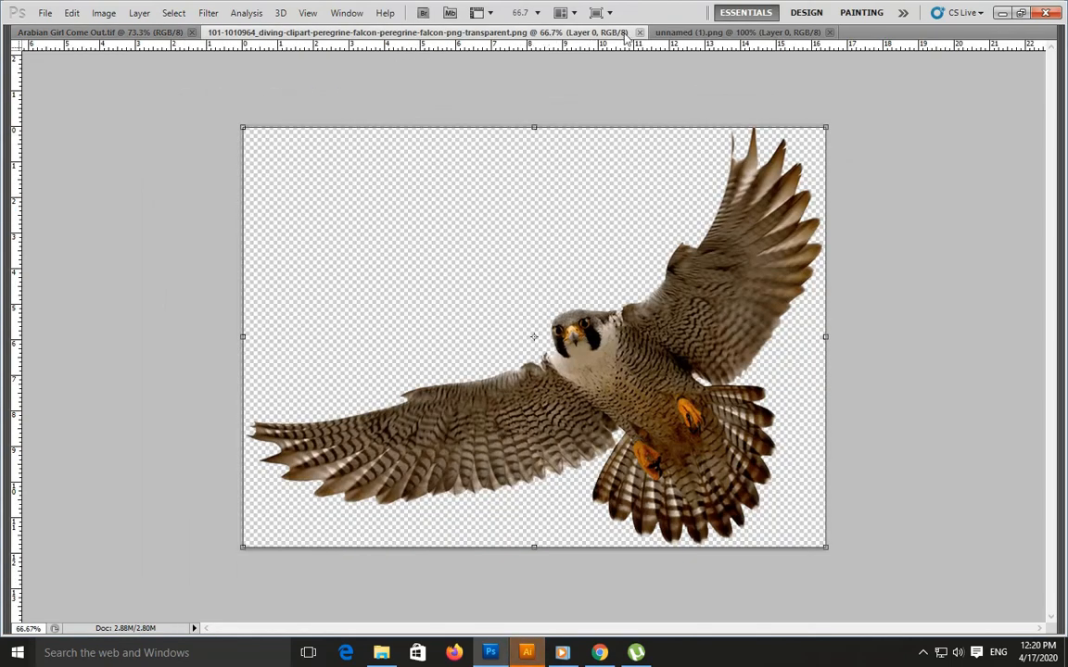
key(ctrl+w)
click(332, 33)
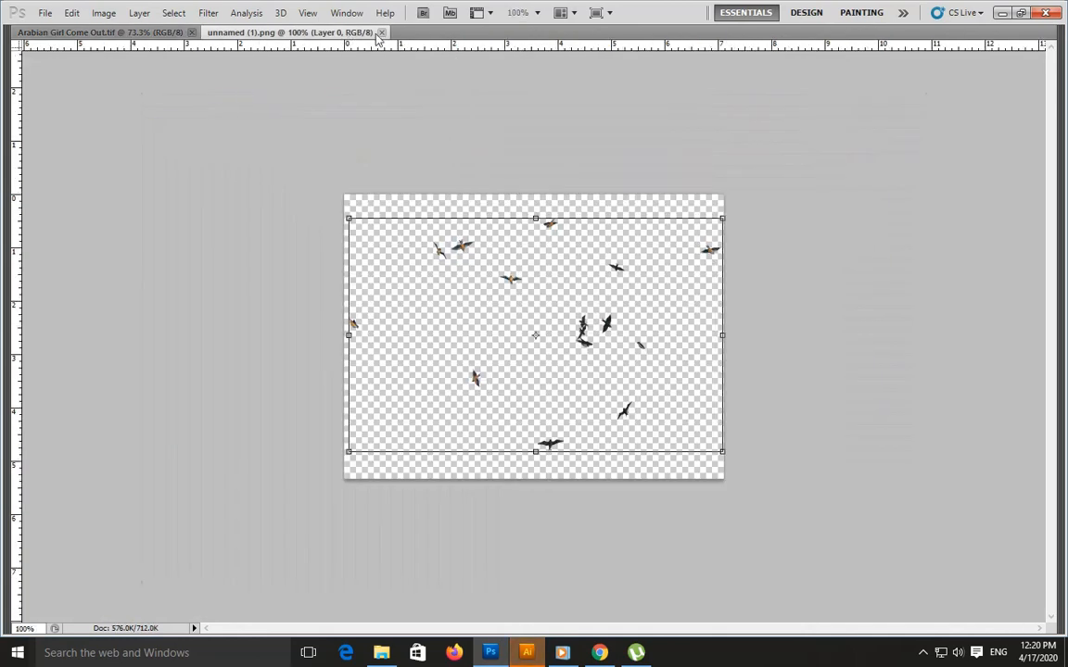
key(ctrl+w)
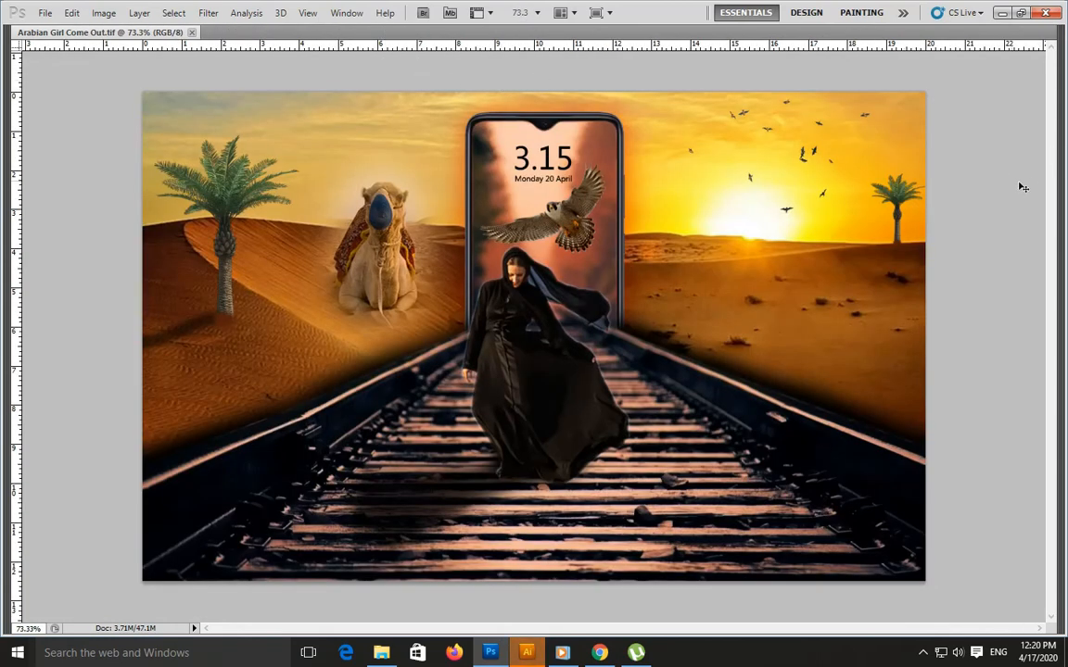
key(ctrl+0)
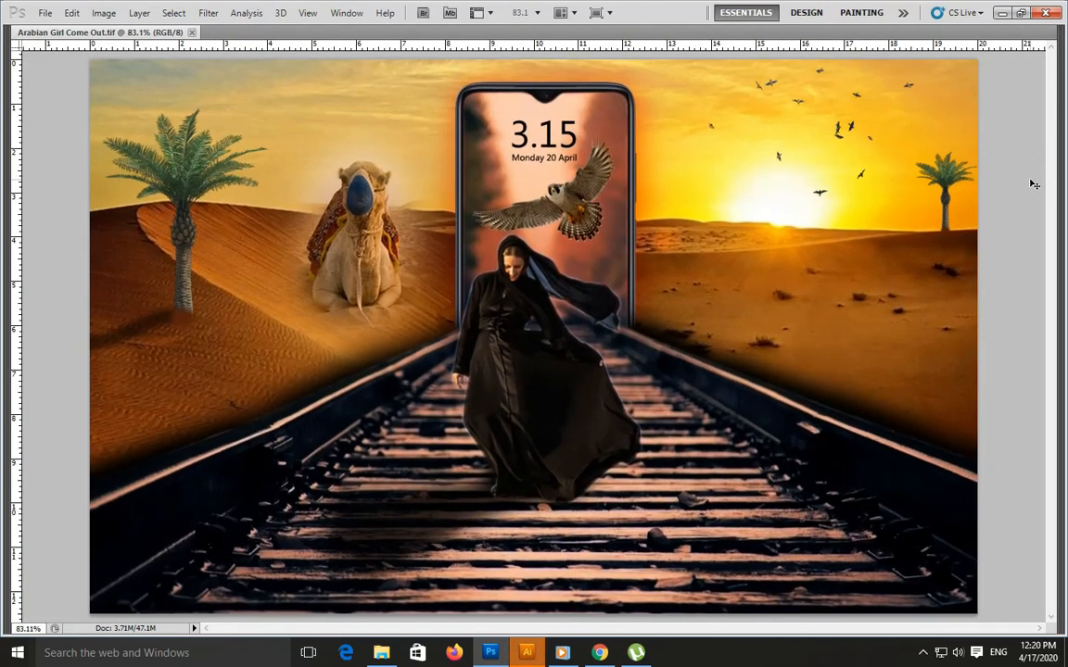